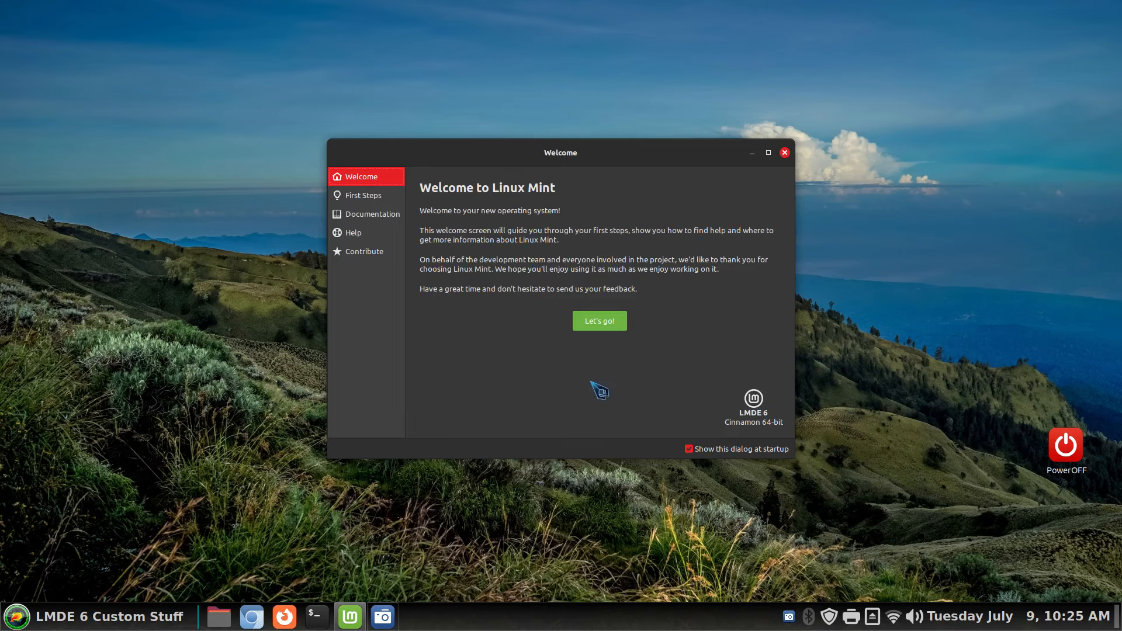
- Close the Linux Mint Welcome window to clear the desktop
click(23, 619)
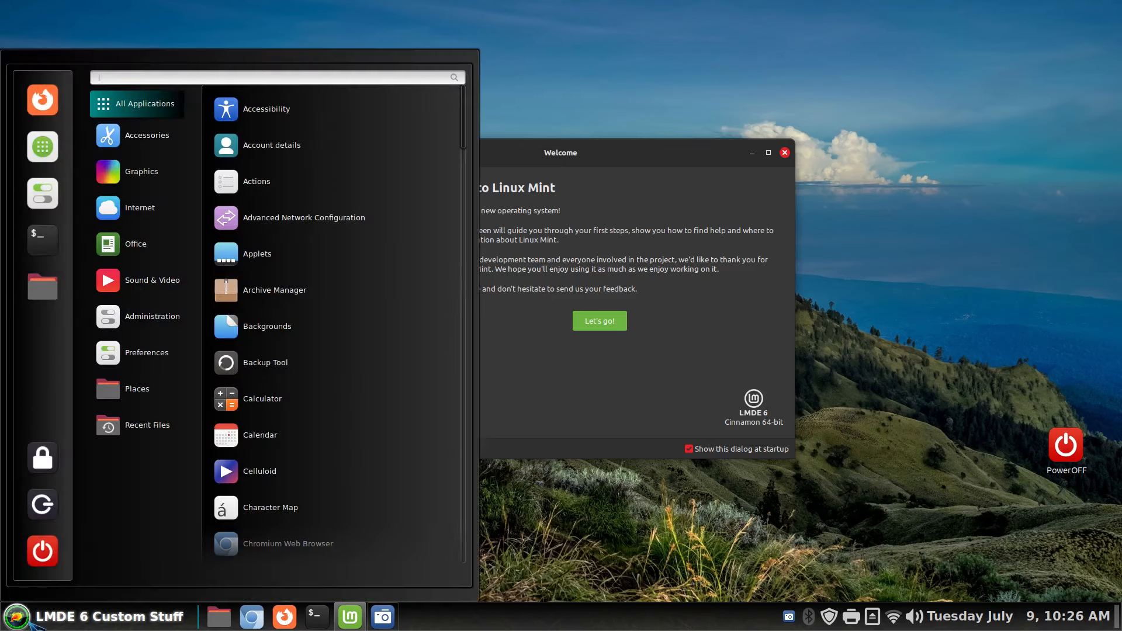
click(581, 409)
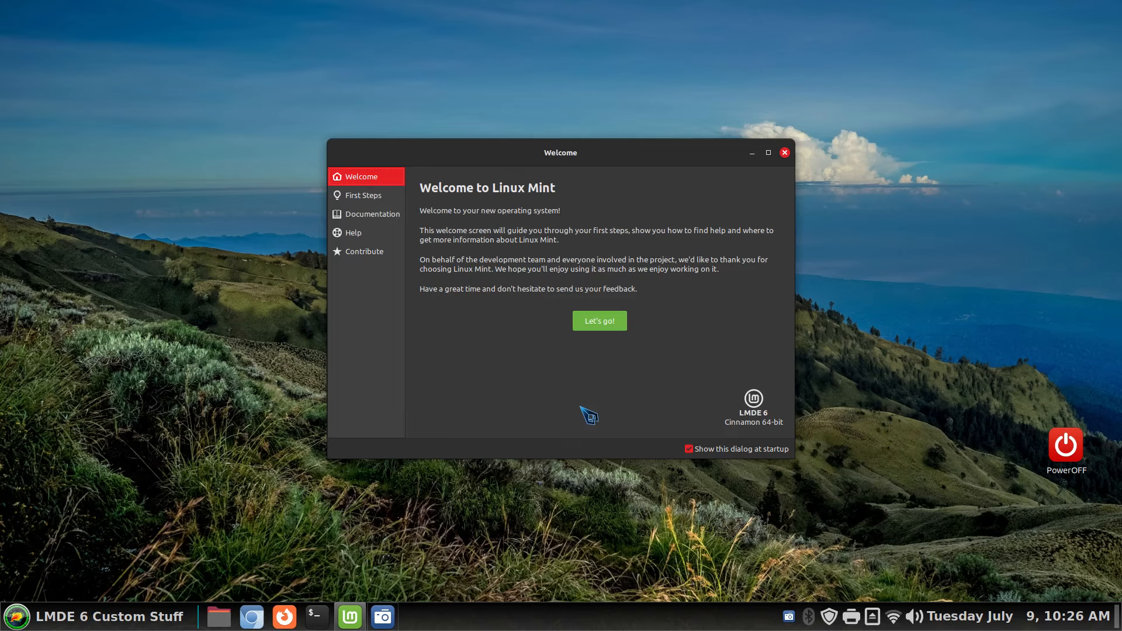
click(784, 153)
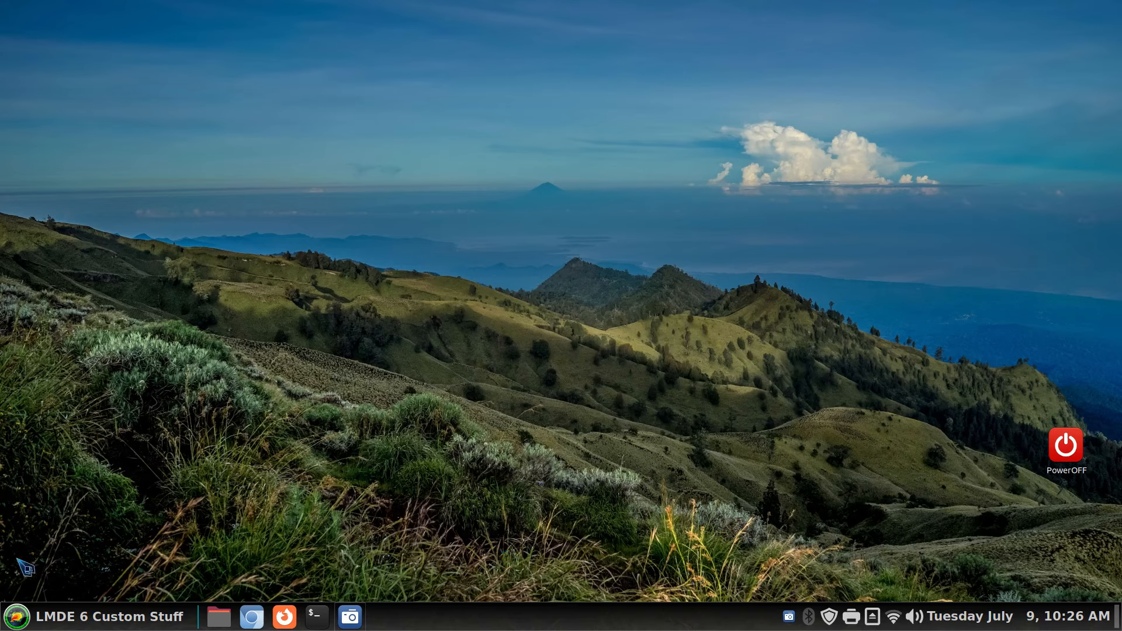
- Open System Settings and move its window aside to make room for a second window
click(27, 623)
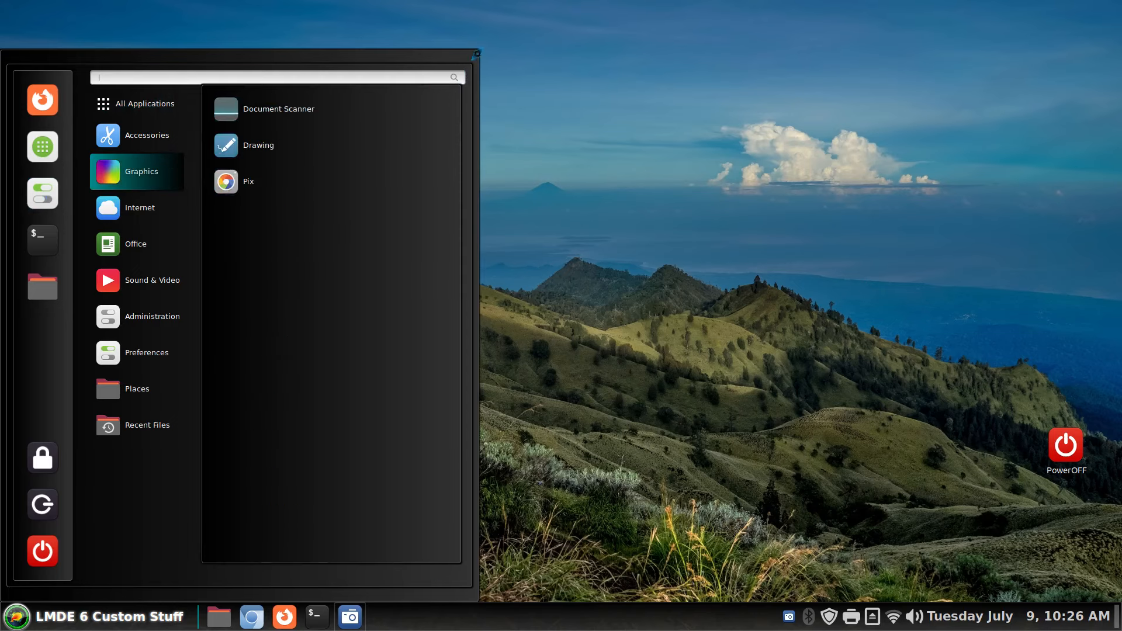
drag(477, 54, 501, 52)
click(42, 196)
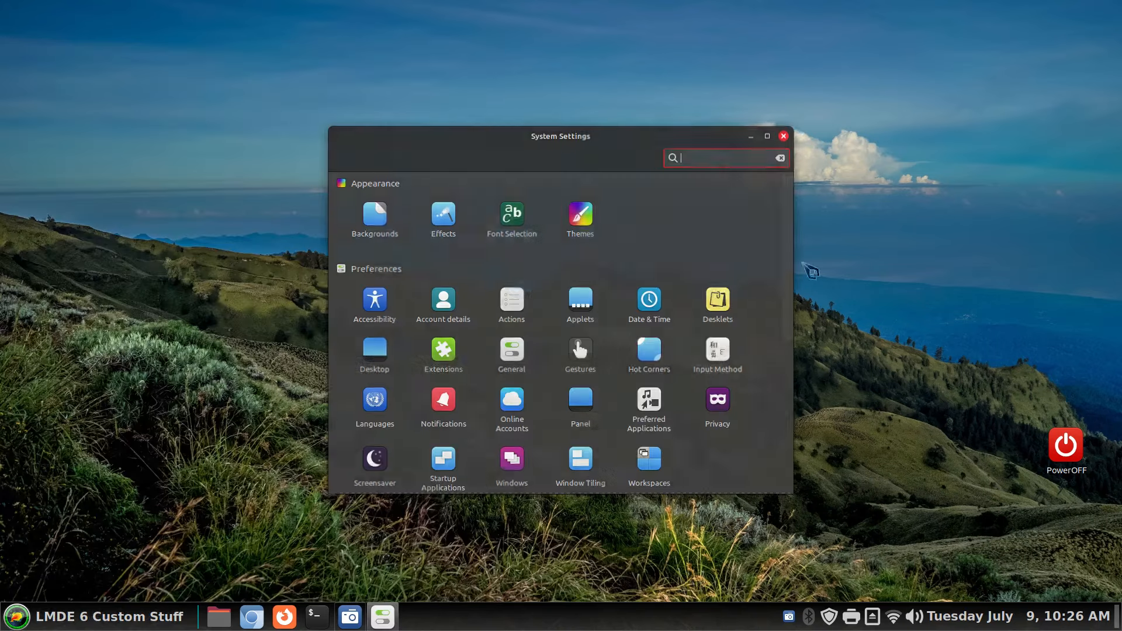
drag(625, 137, 915, 147)
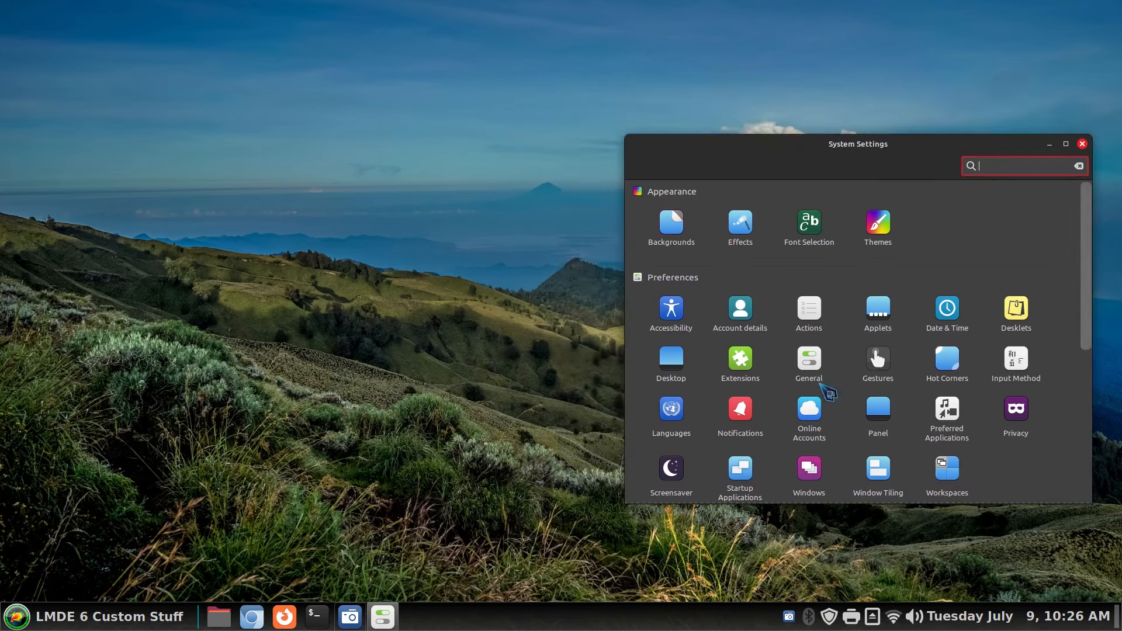
- Open the home folder in the file manager beside System Settings and show its hidden files
click(219, 617)
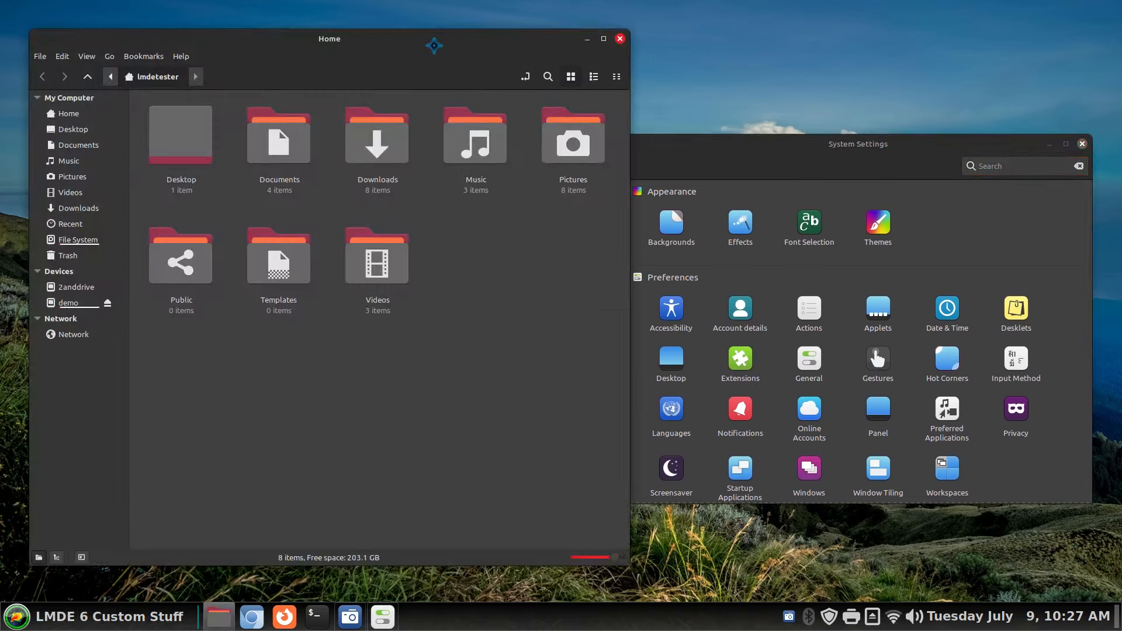
drag(471, 52, 446, 45)
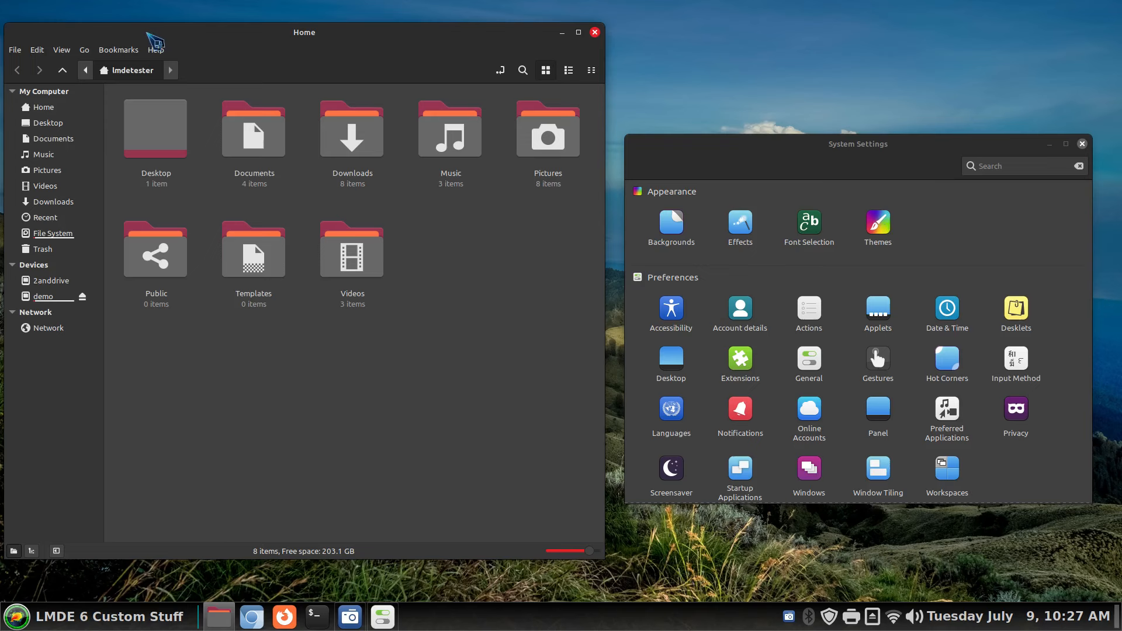
click(62, 51)
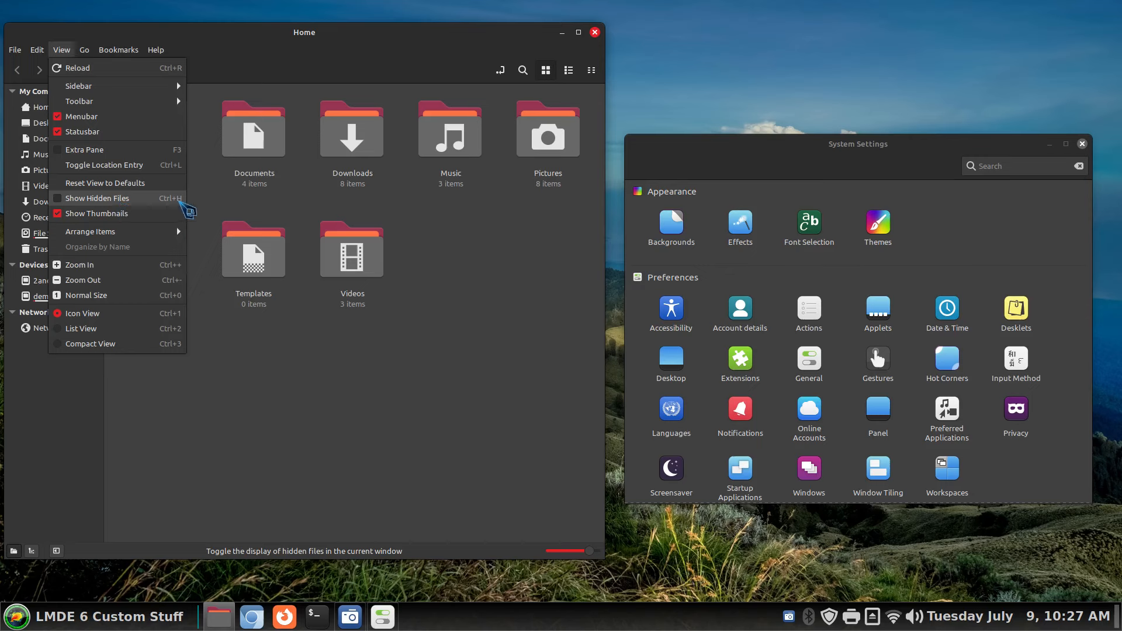
click(178, 200)
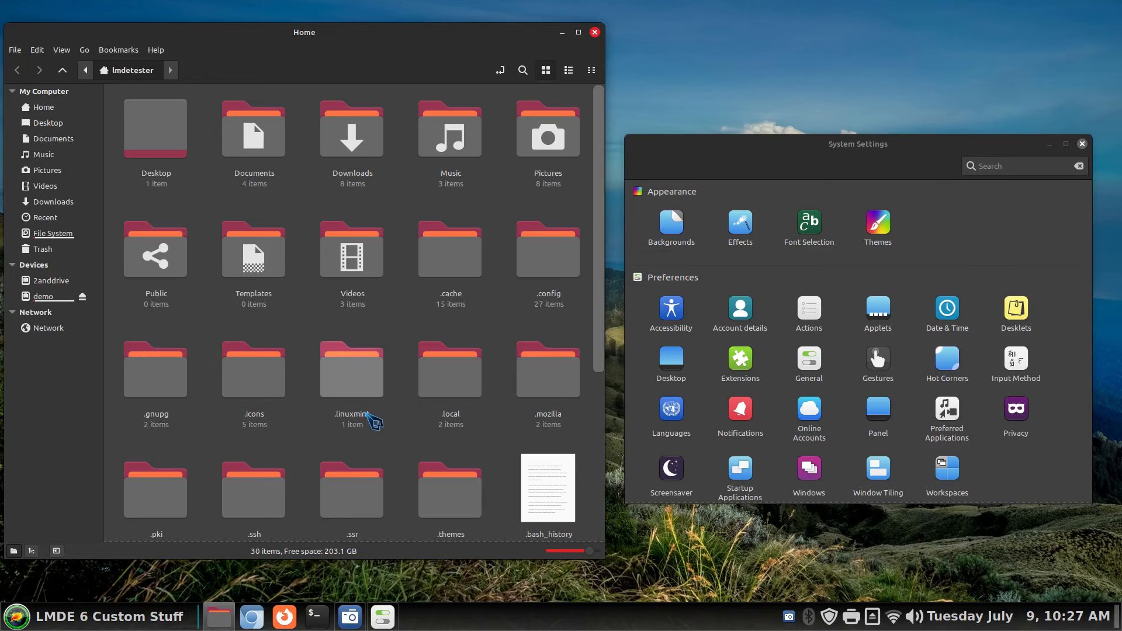
- Open the hidden .icons folder at normal icon size and examine the cursor themes stored in it
scroll(374, 422, down, 2)
scroll(374, 422, down, 2)
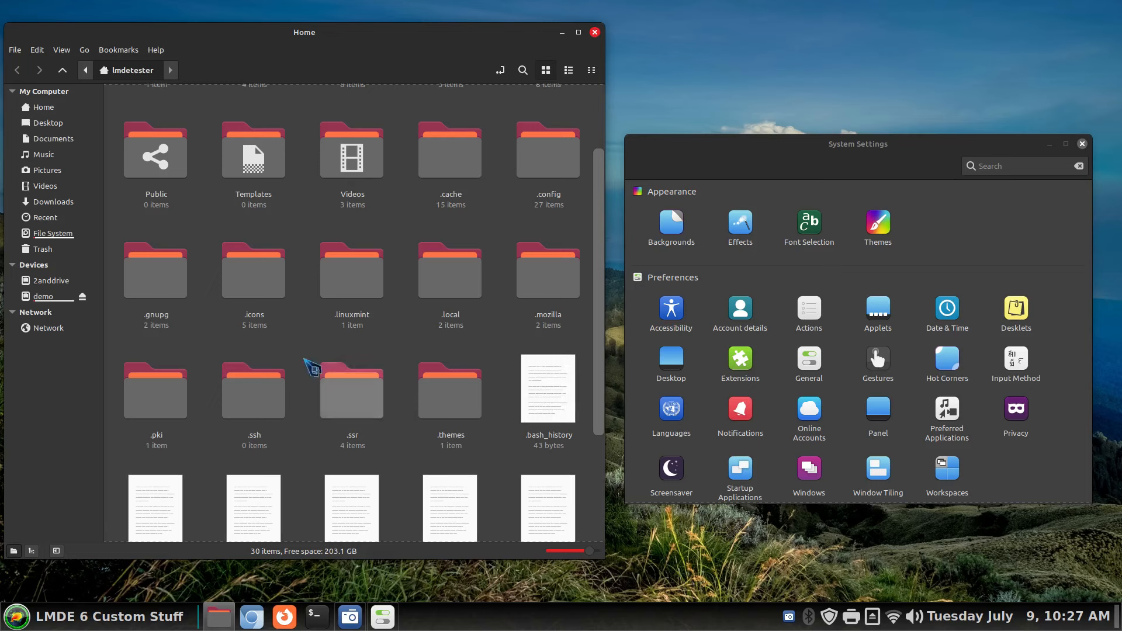
click(246, 285)
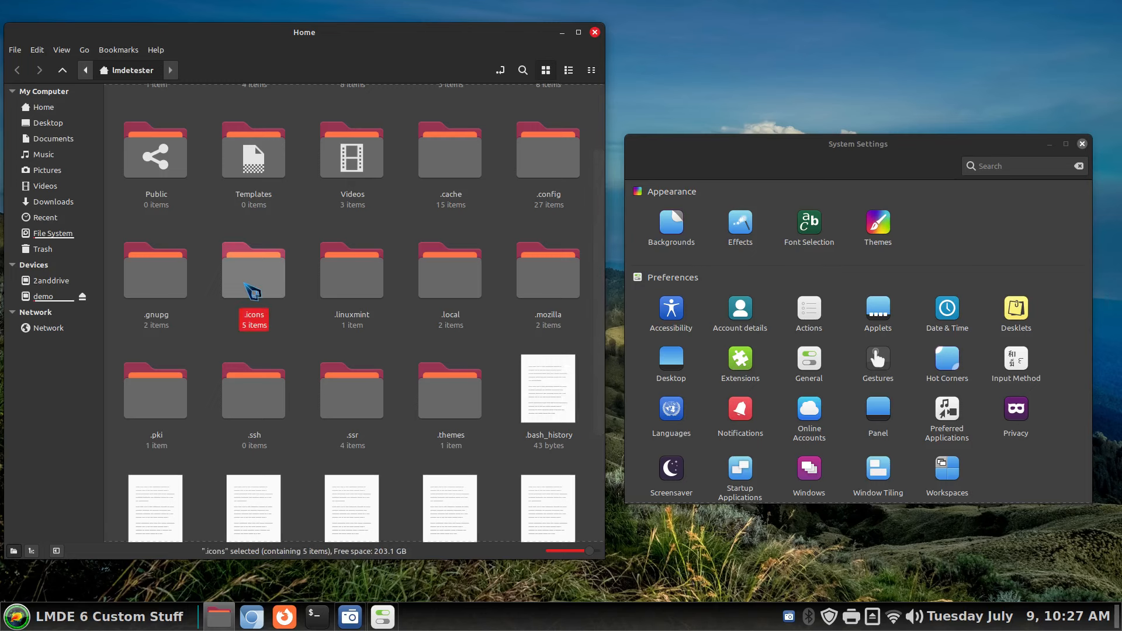
double_click(253, 290)
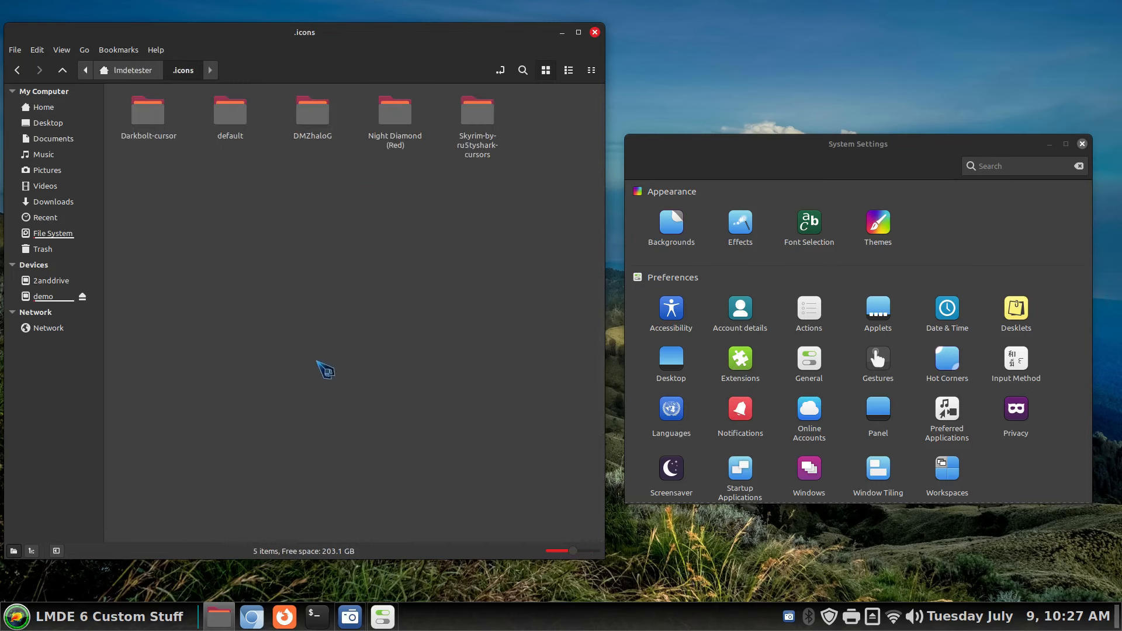
ctrl+scroll(439, 414, up, 1)
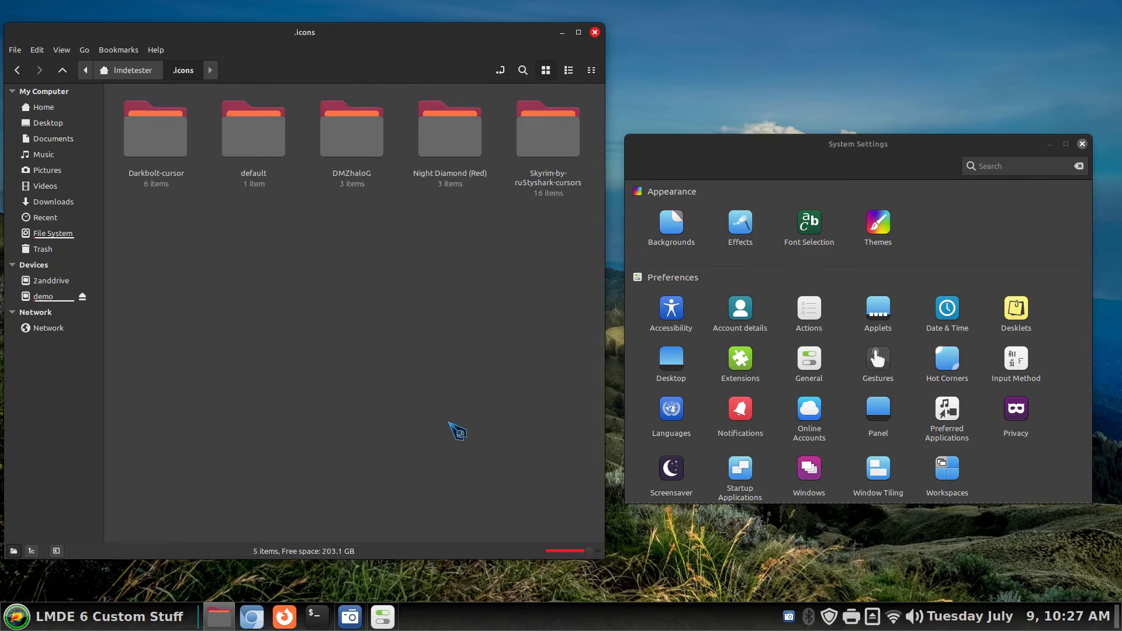
click(153, 152)
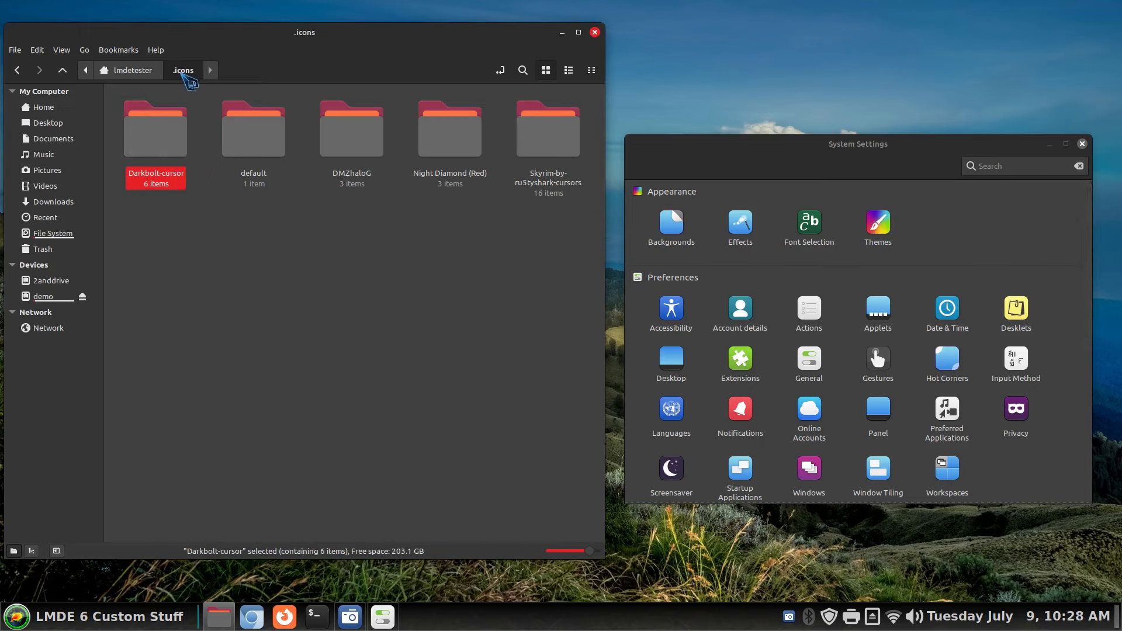
- Permanently delete all items currently in the Trash
click(57, 111)
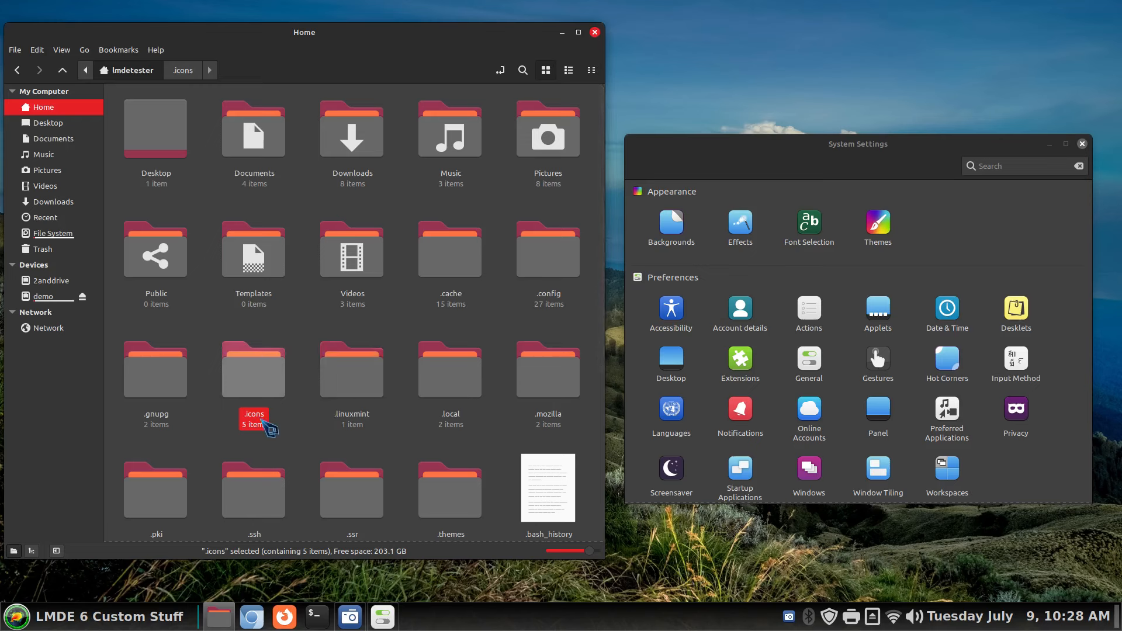
drag(266, 427, 43, 249)
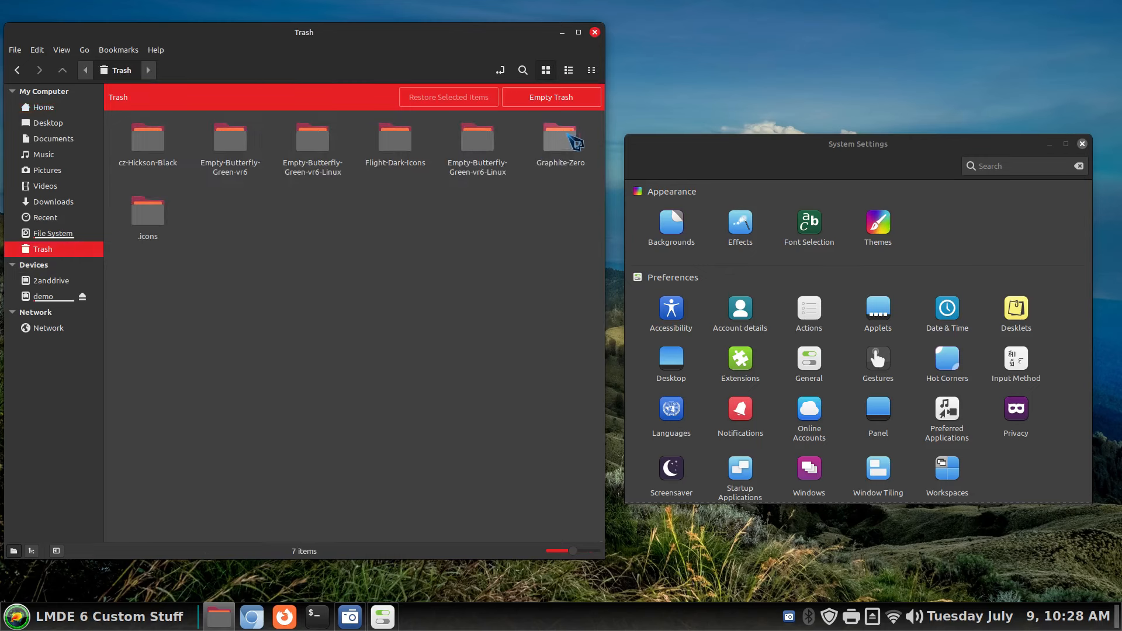
click(567, 99)
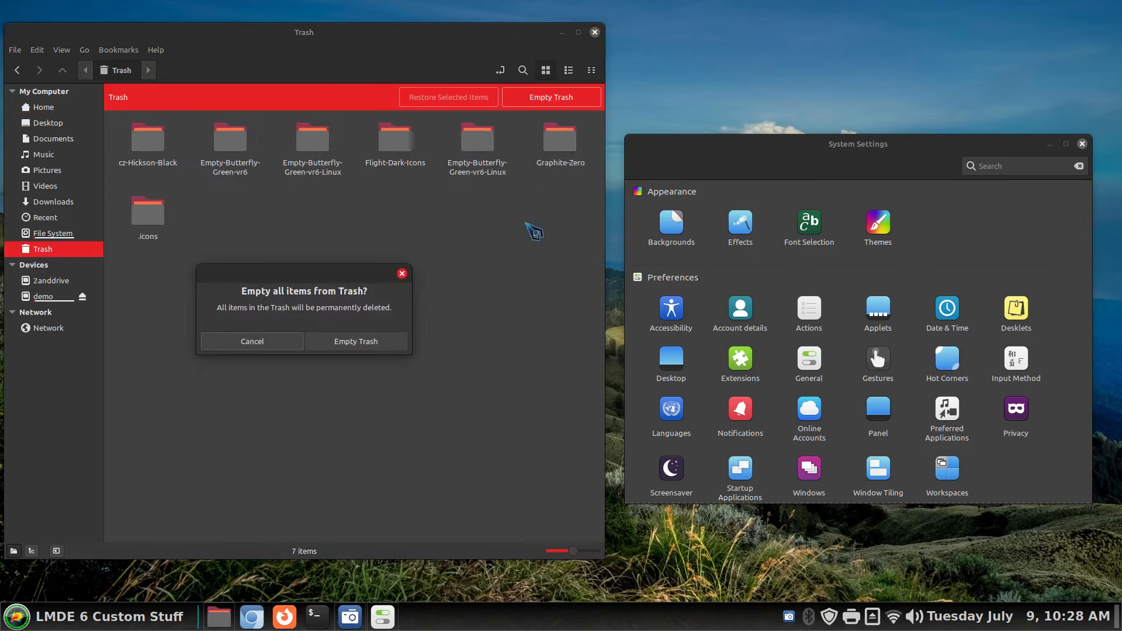
click(356, 341)
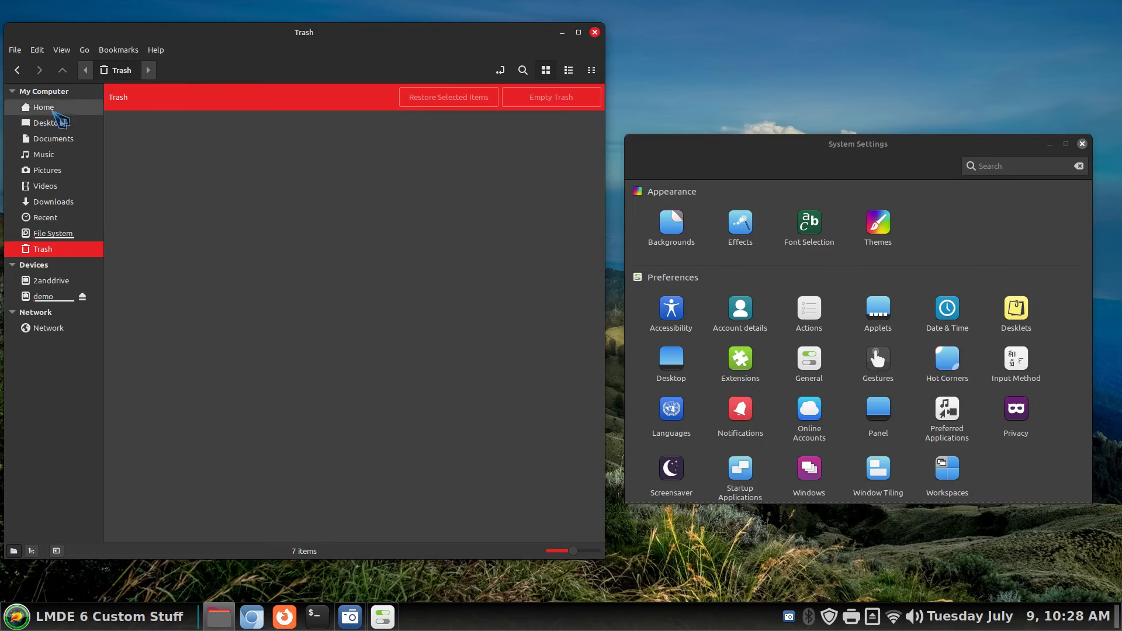
- Move the .icons folder in the home folder to the Trash
click(53, 108)
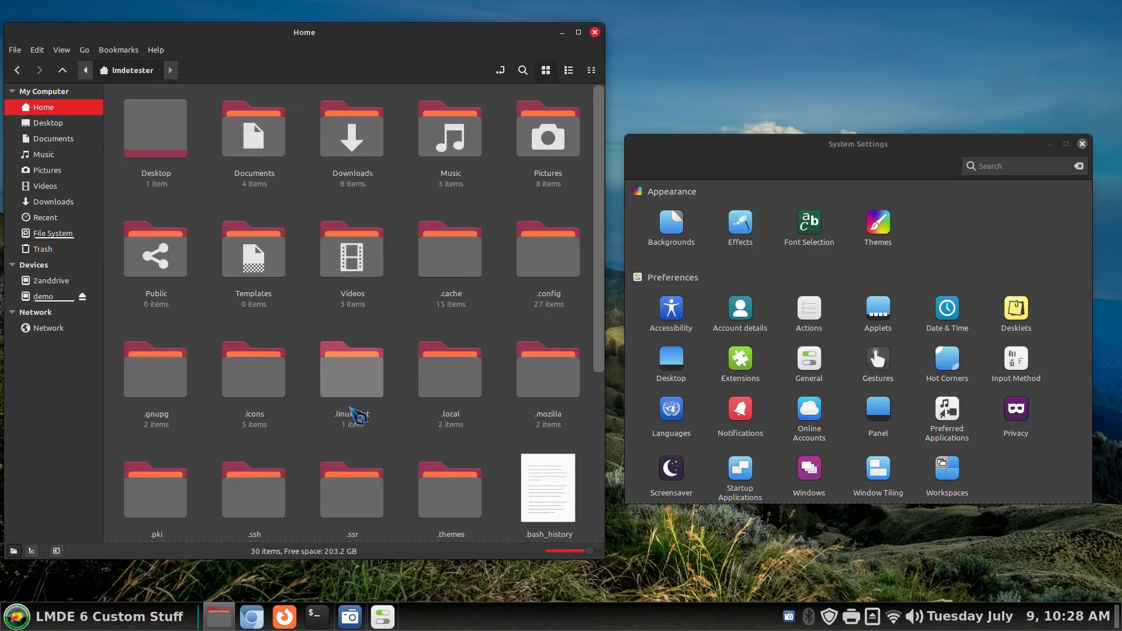
click(240, 368)
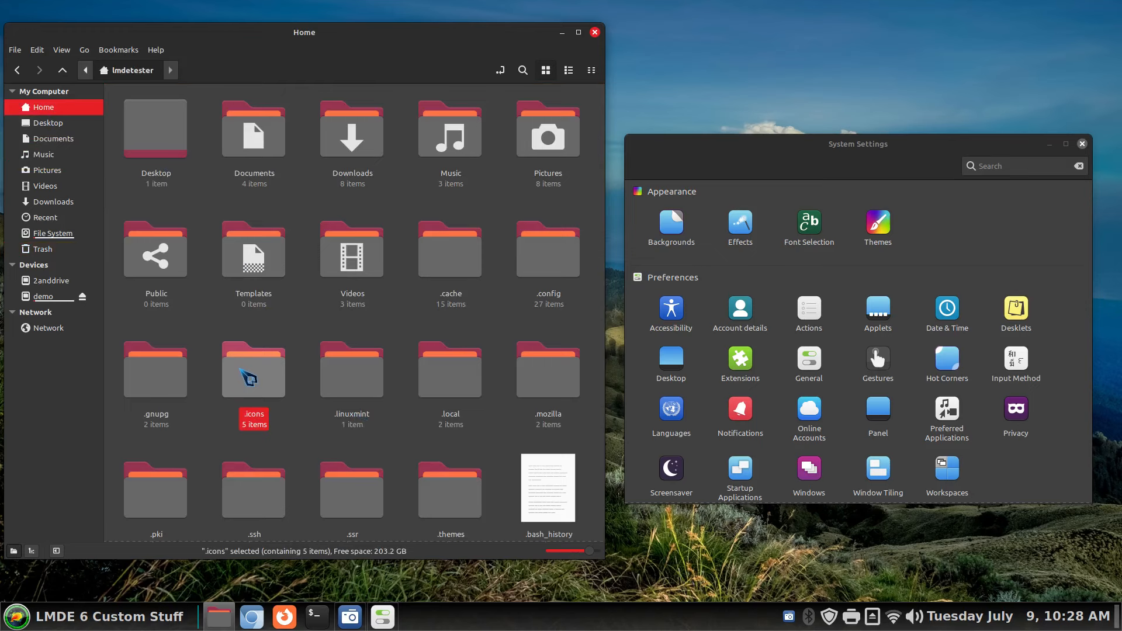
key(Delete)
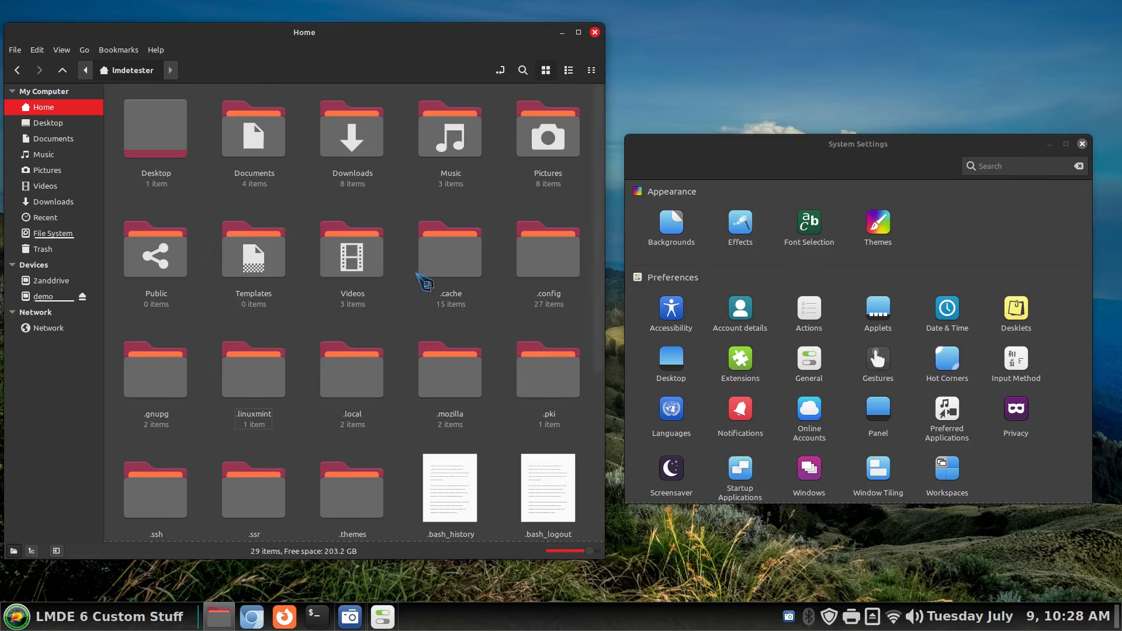
- Visit the Themes settings so the .icons folder is regenerated, and move the new .icons folder to the Trash
click(891, 233)
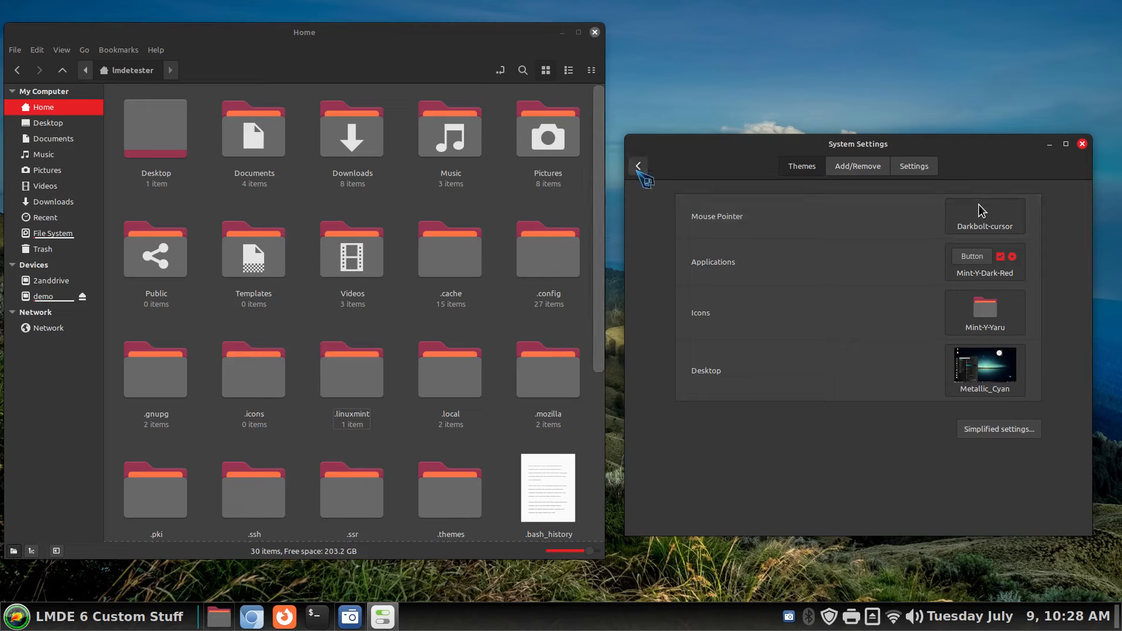
click(639, 167)
click(257, 384)
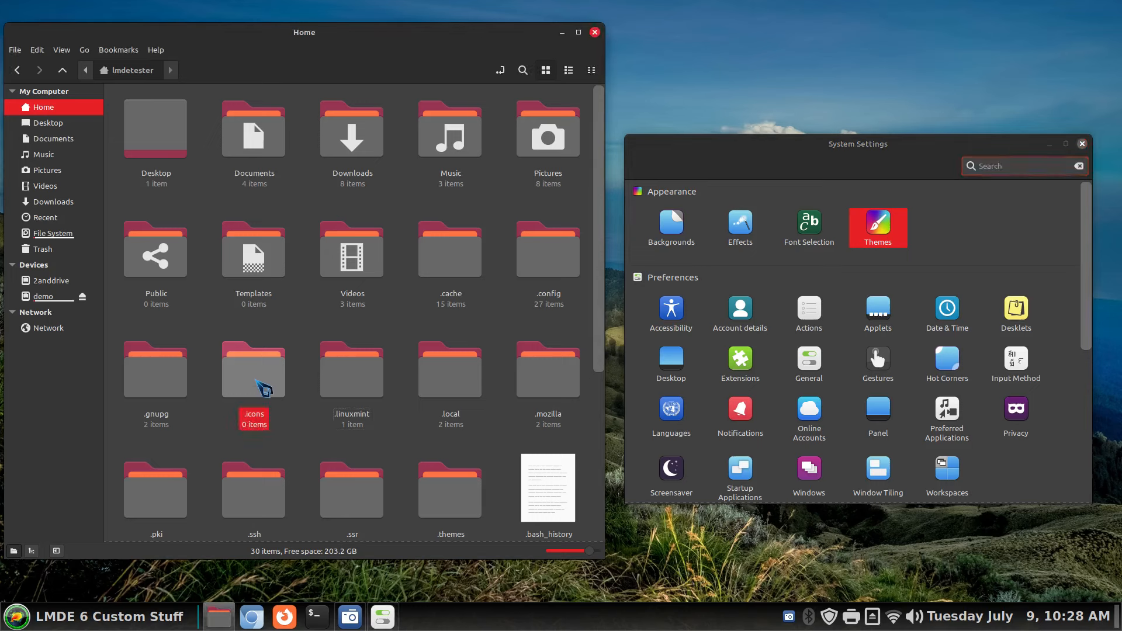
key(Delete)
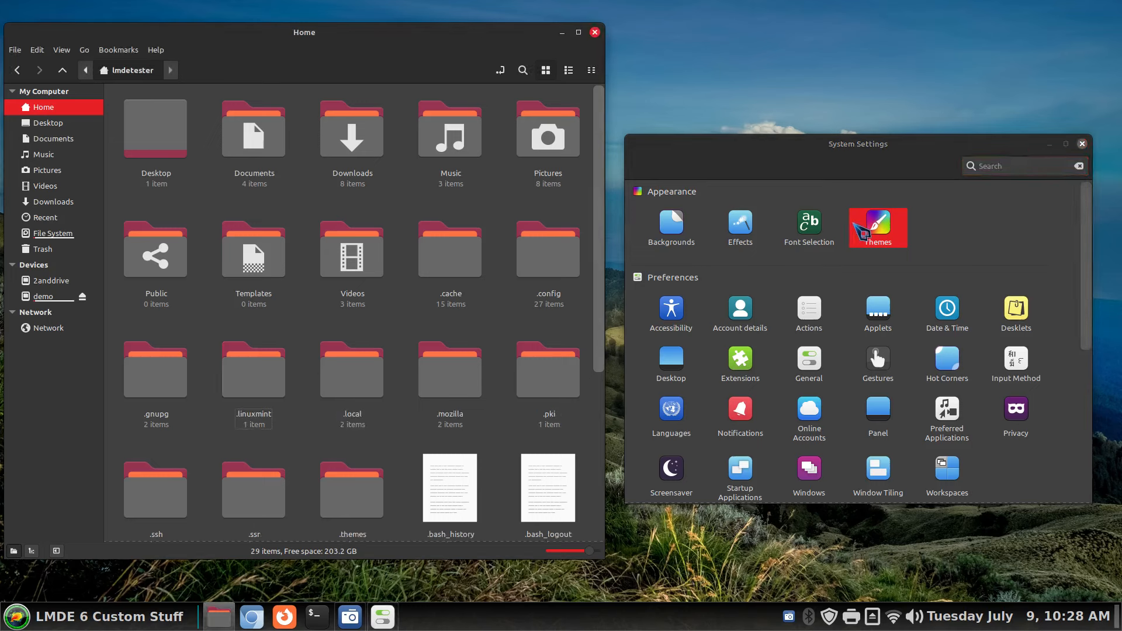
- Check whether the Themes settings regenerate the .icons folder, and close System Settings
click(880, 232)
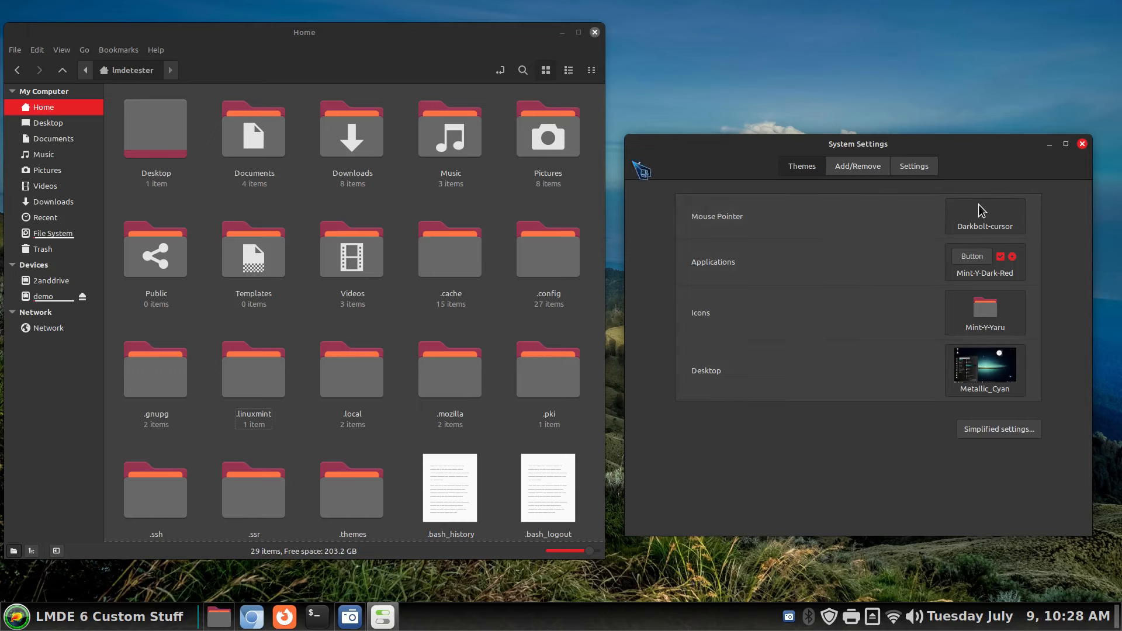
click(638, 166)
click(1082, 144)
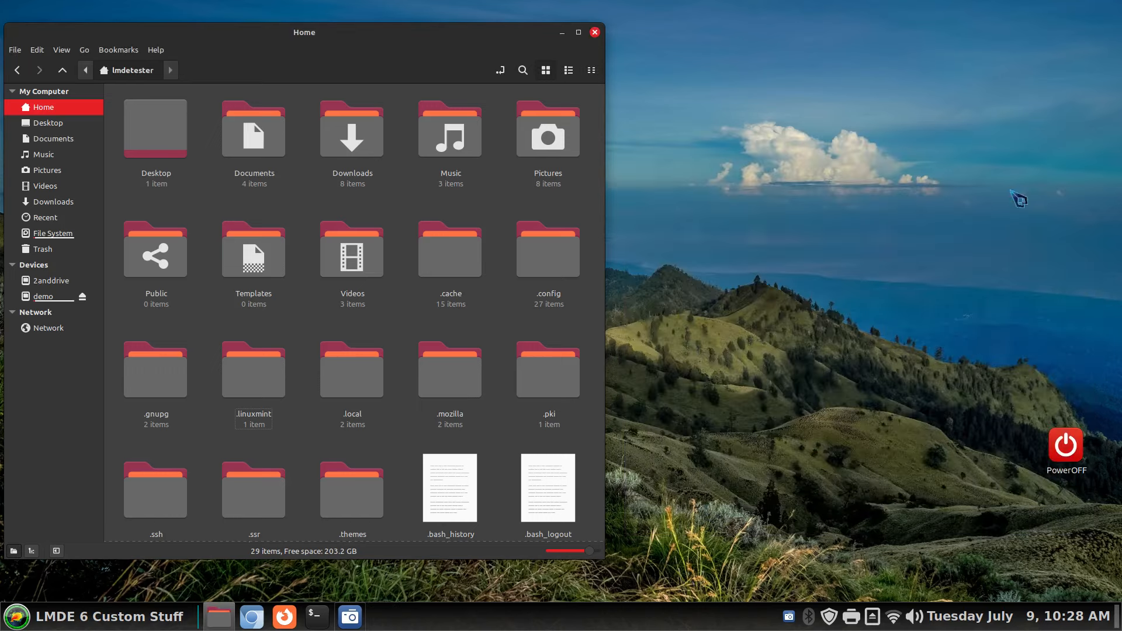
- Reopen System Settings beside the file manager and show the Themes settings
right_click(623, 625)
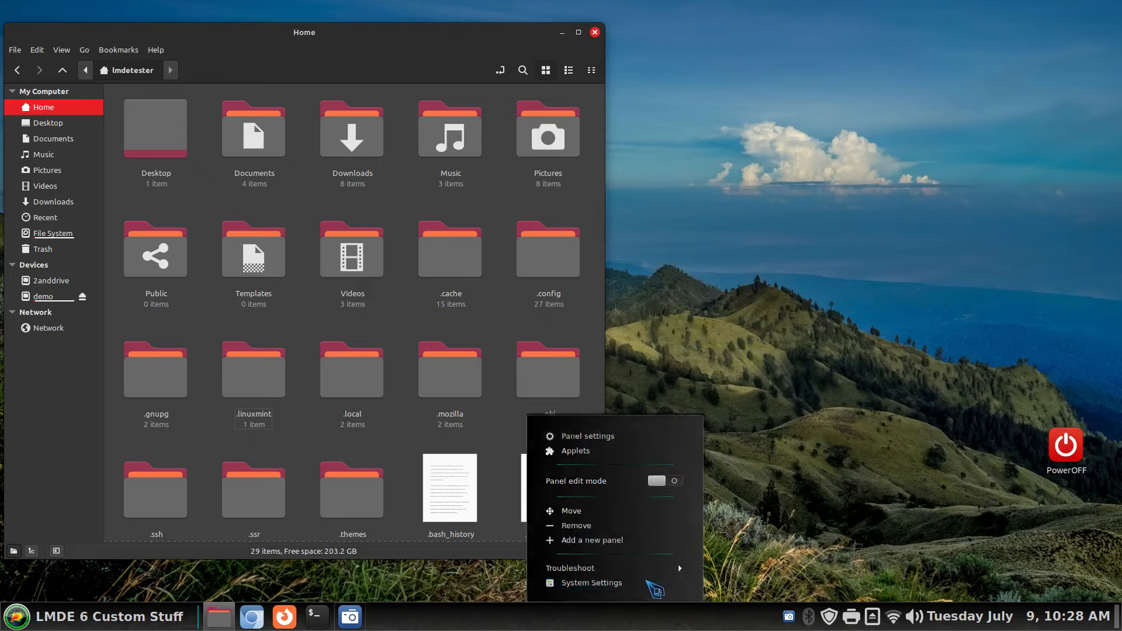
click(631, 599)
drag(591, 139, 909, 94)
click(898, 167)
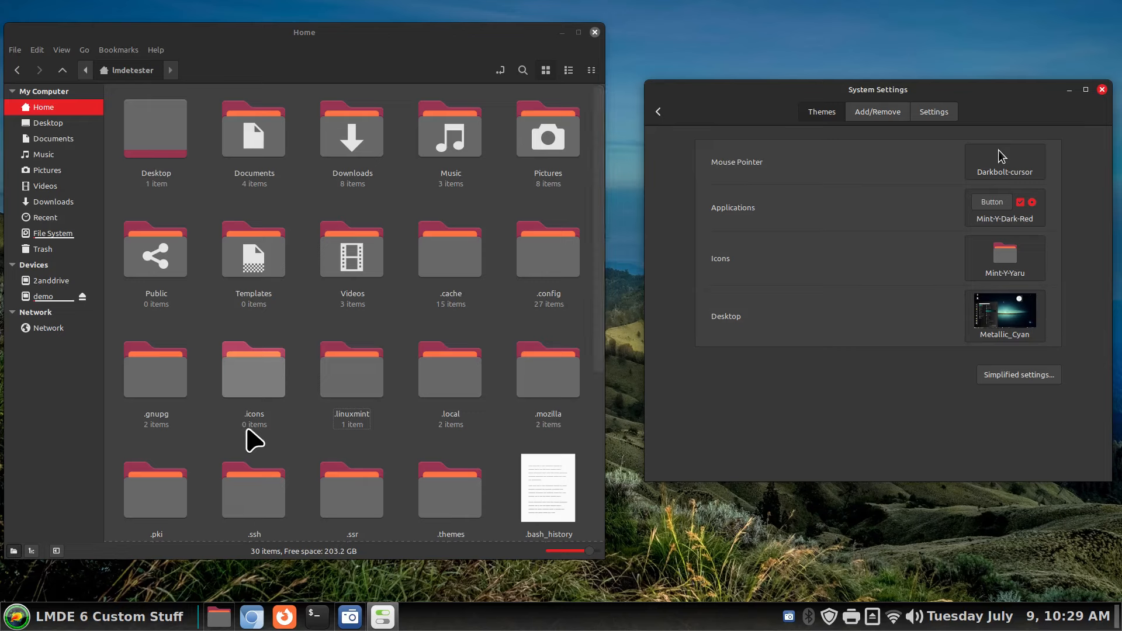
- Return to the settings overview and look inside the regenerated .icons folder before going back to the home folder
click(248, 432)
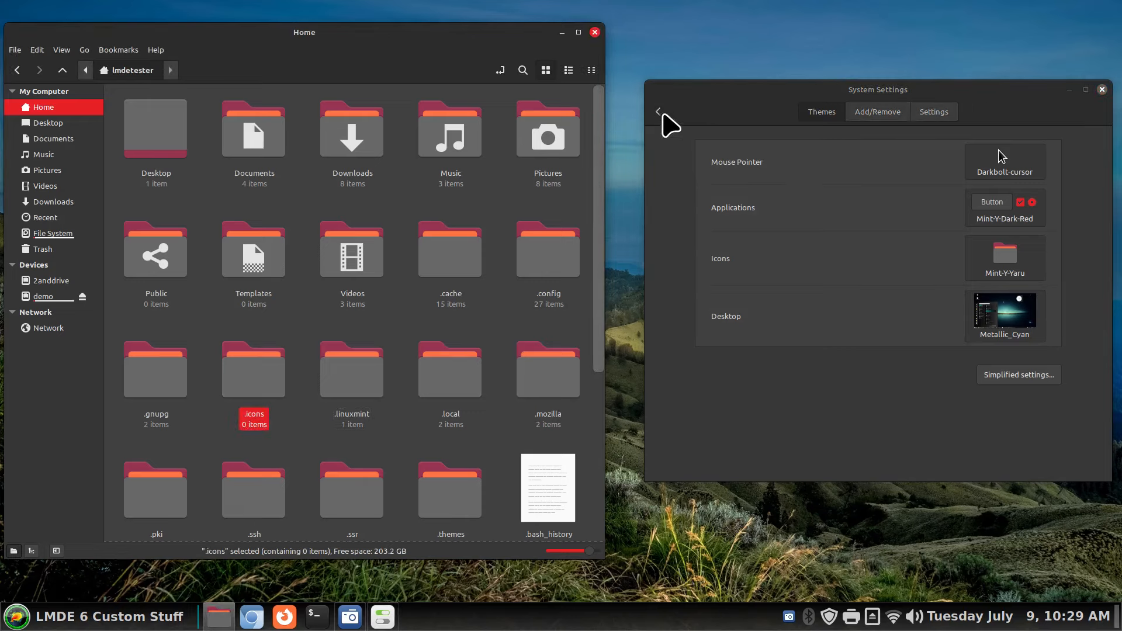
click(658, 112)
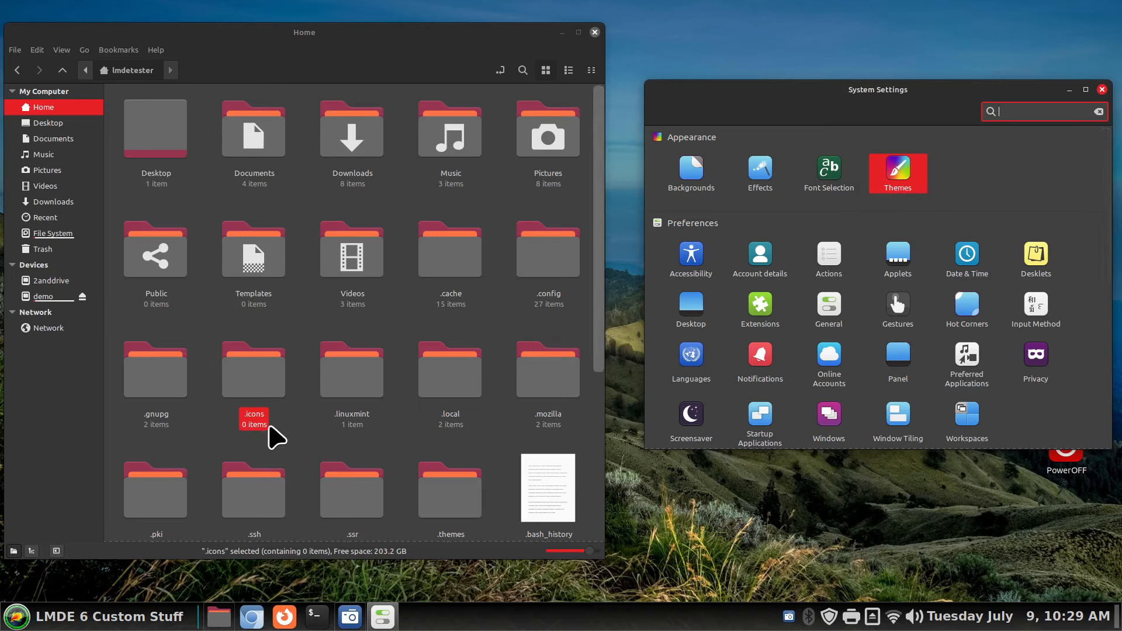
double_click(257, 384)
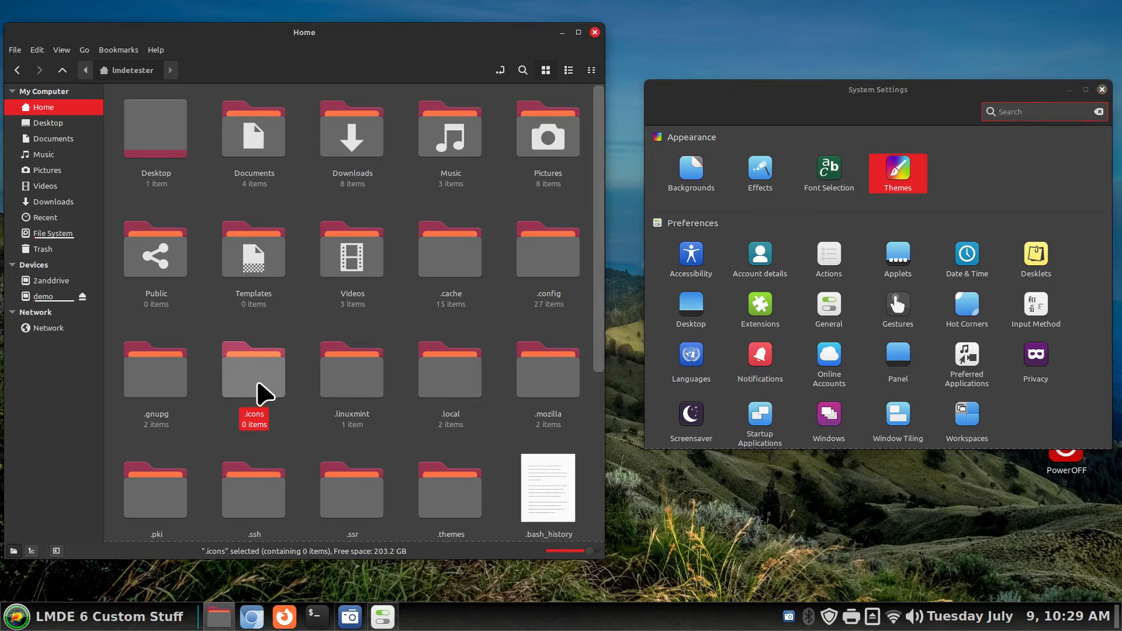
key(BackSpace)
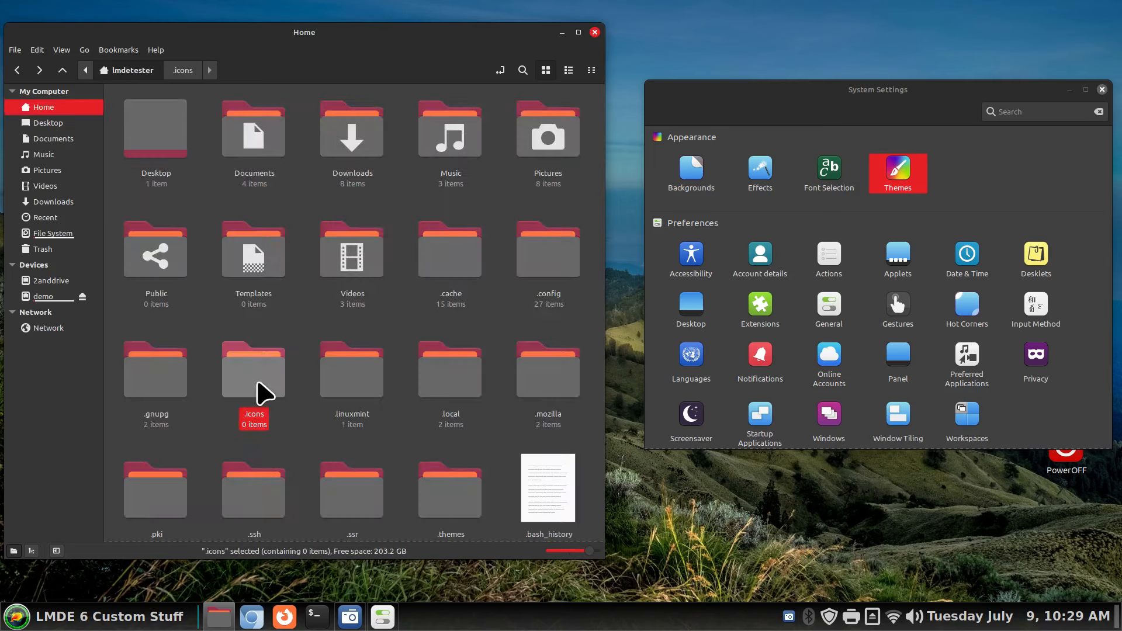
- Check the contents of the second .icons folder in the Trash, leaving it there
click(52, 249)
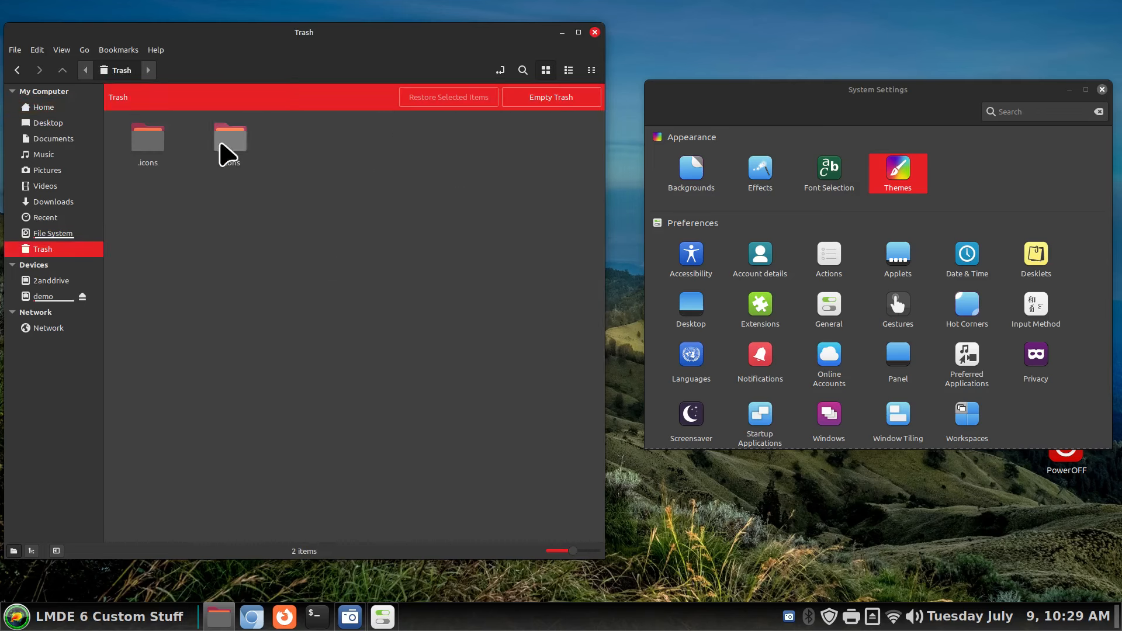
double_click(228, 143)
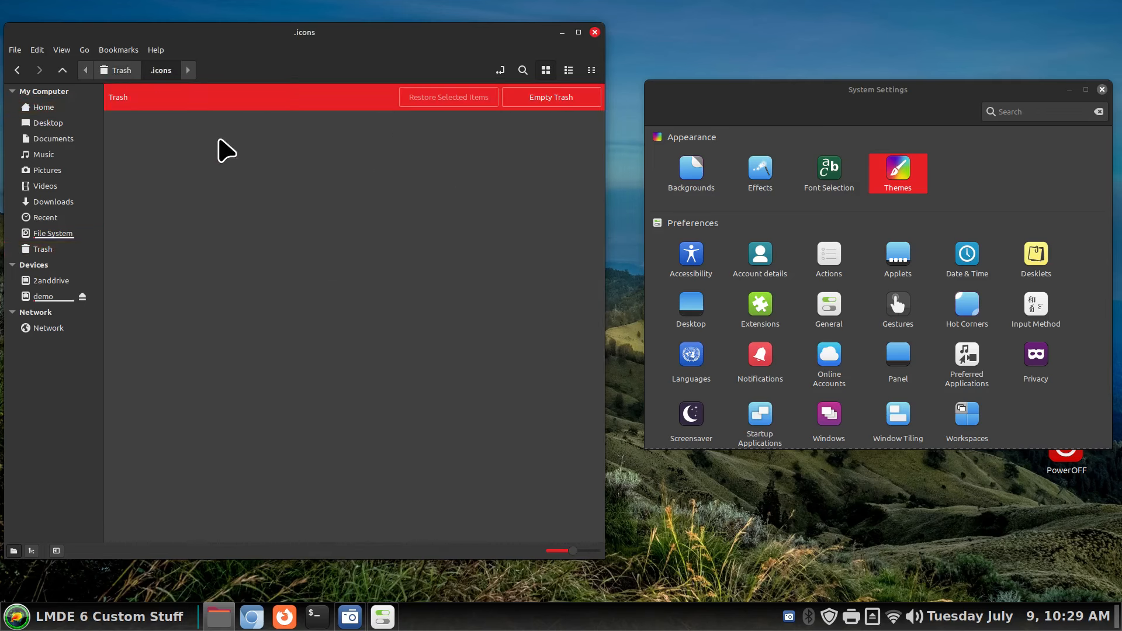
key(BackSpace)
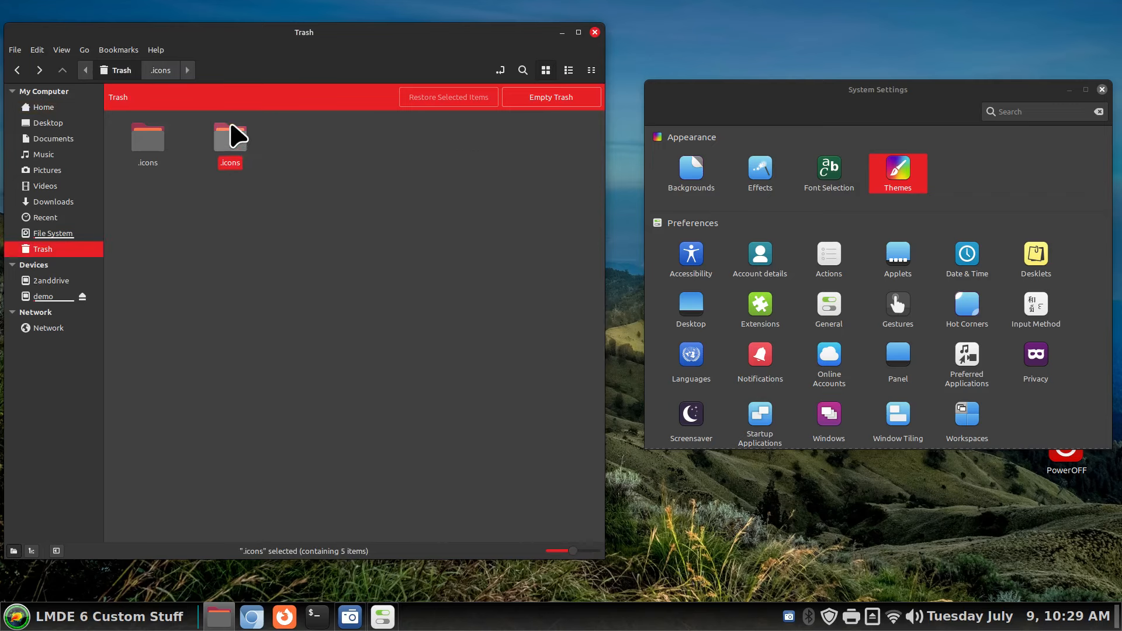
right_click(237, 145)
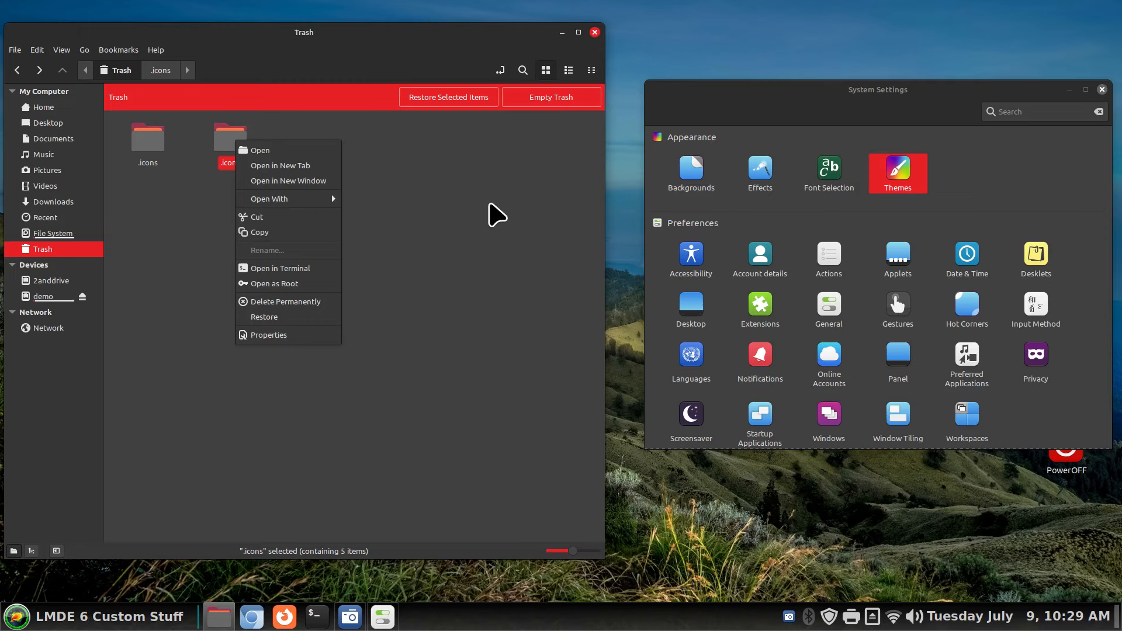
click(491, 212)
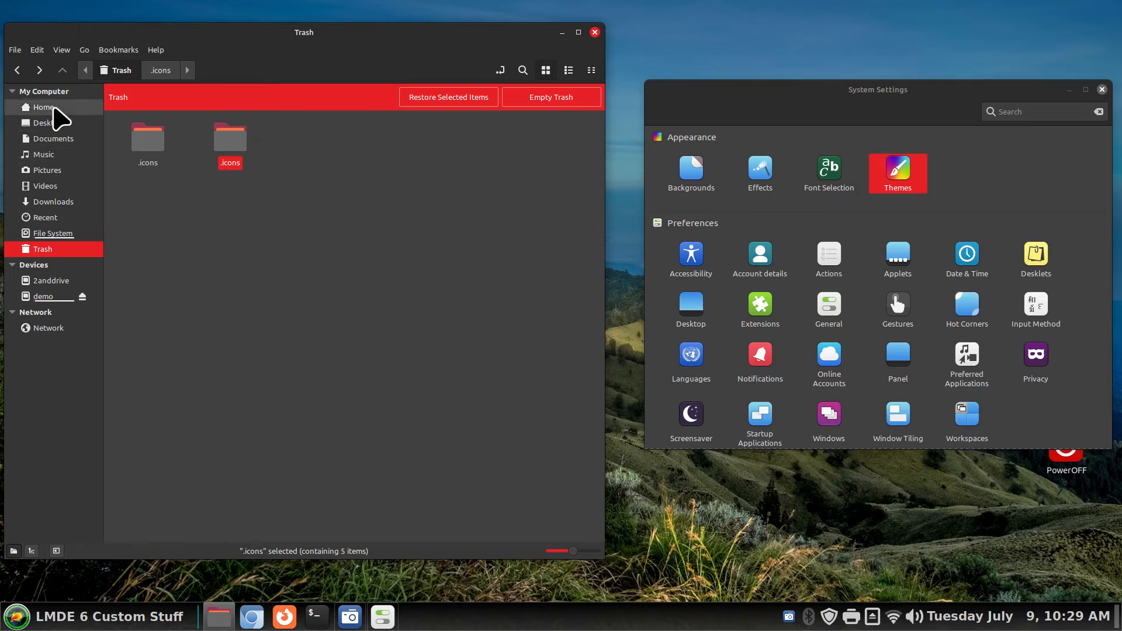
- Return to the home folder and move the empty .icons folder to the Trash
click(52, 108)
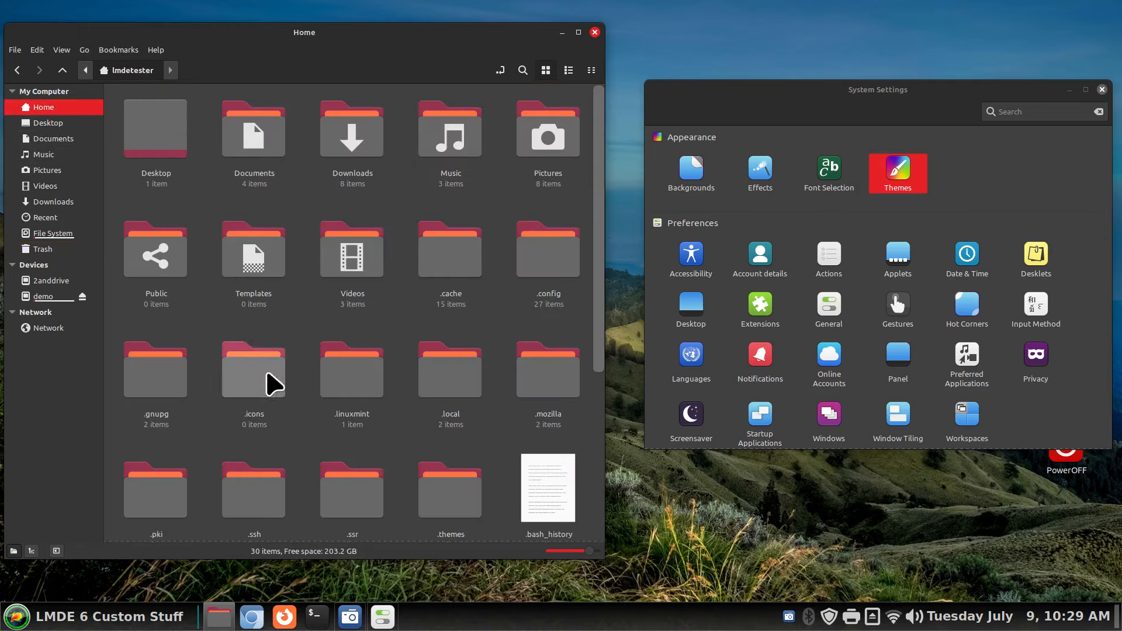
click(267, 376)
key(Delete)
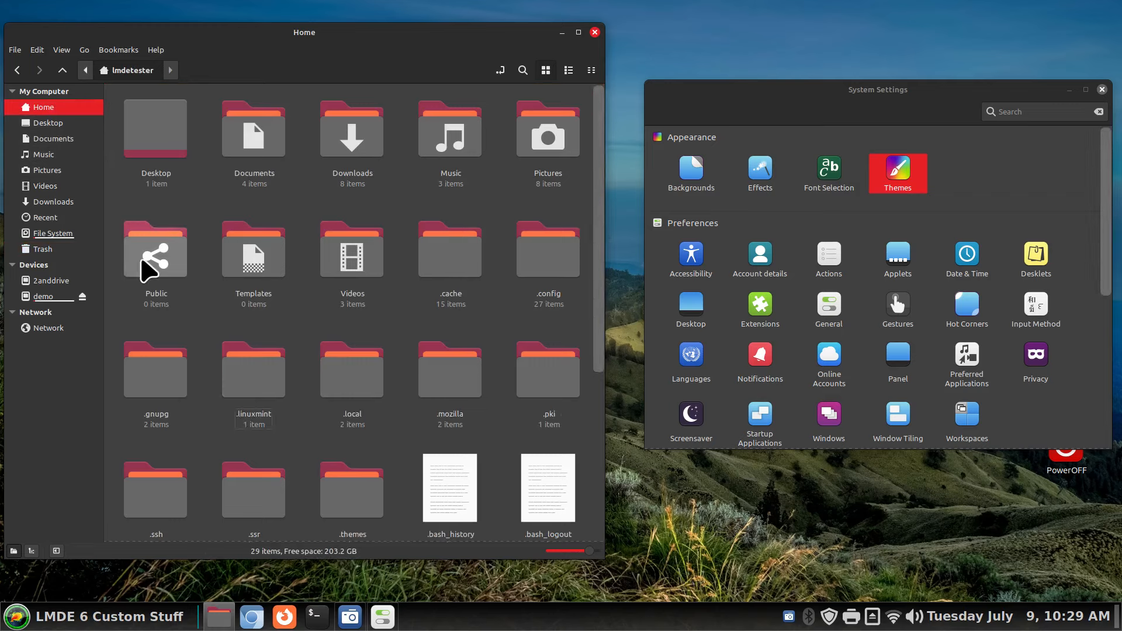
- Find the trashed .icons folder that contains the custom cursor themes and restore it from the Trash
click(63, 249)
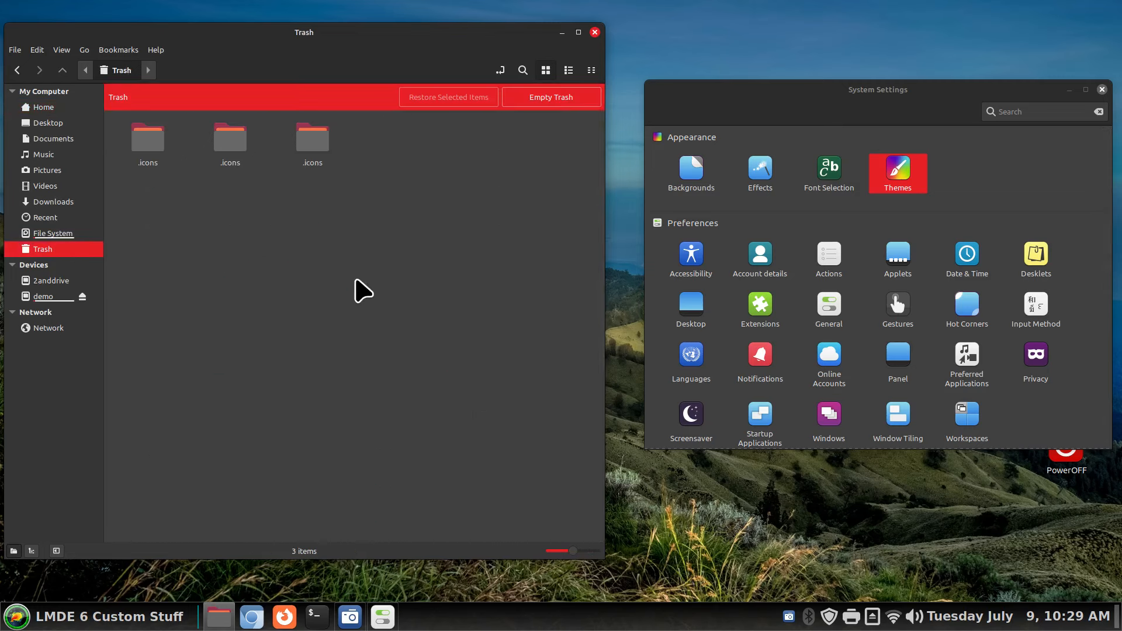
click(306, 142)
double_click(313, 149)
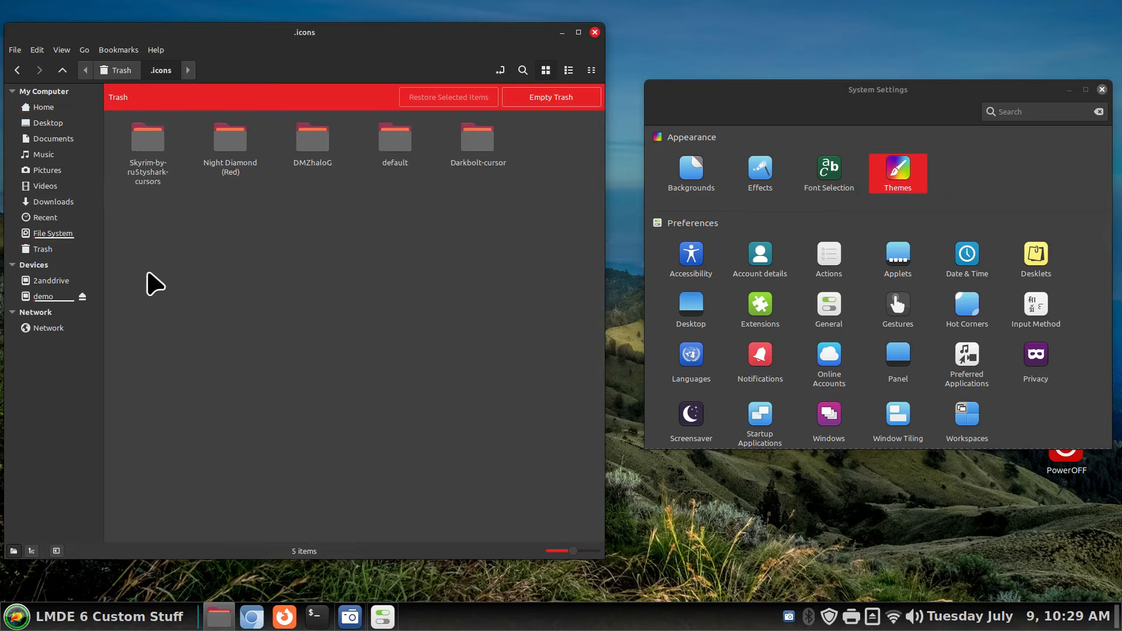
key(alt+Left)
right_click(305, 141)
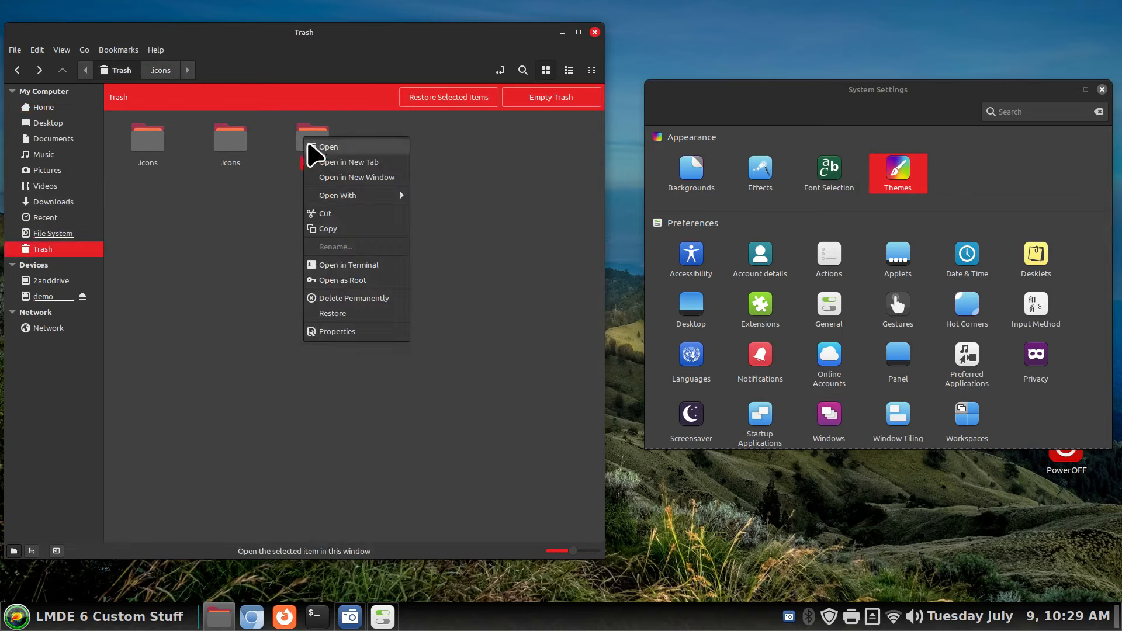
click(369, 314)
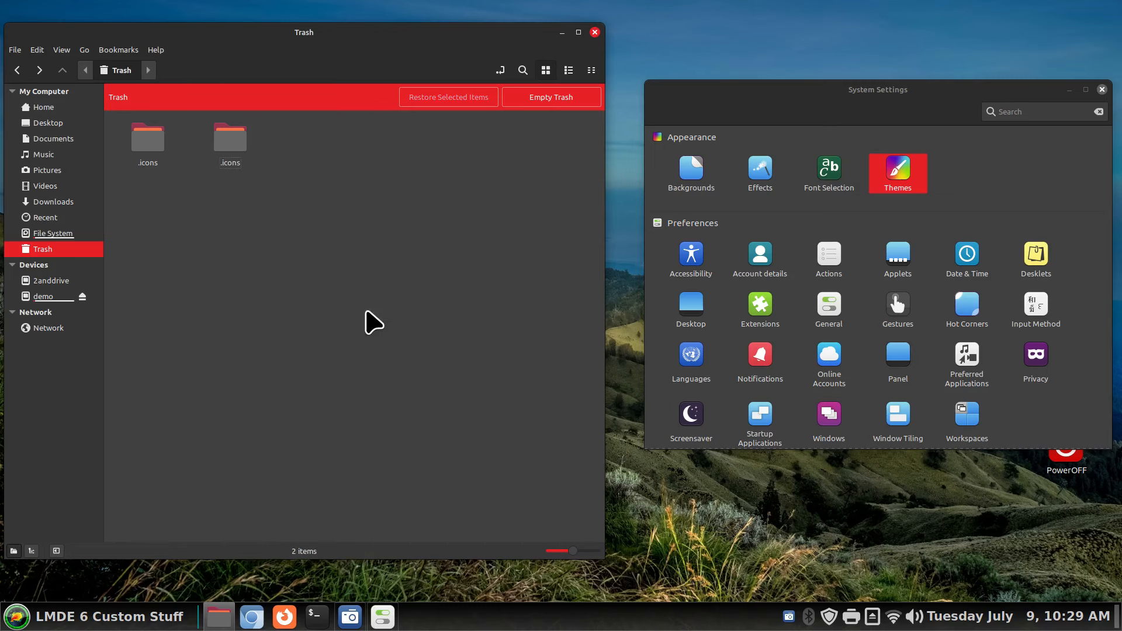
- Open the restored .icons folder in the home folder and set the mouse pointer theme to Darkbolt-cursor
click(63, 107)
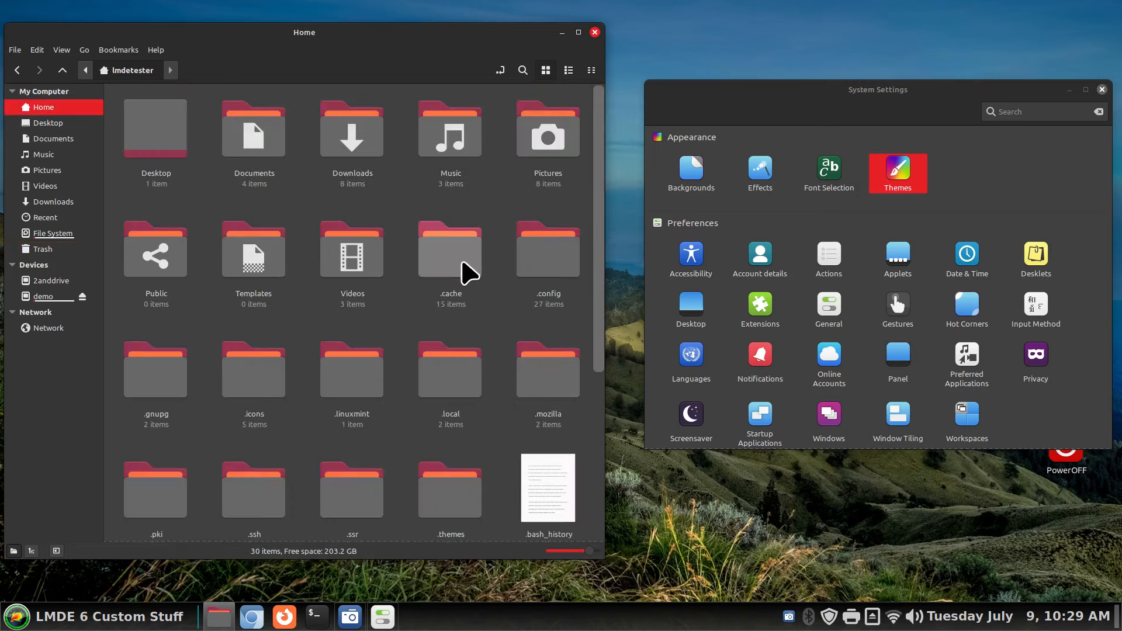
double_click(261, 375)
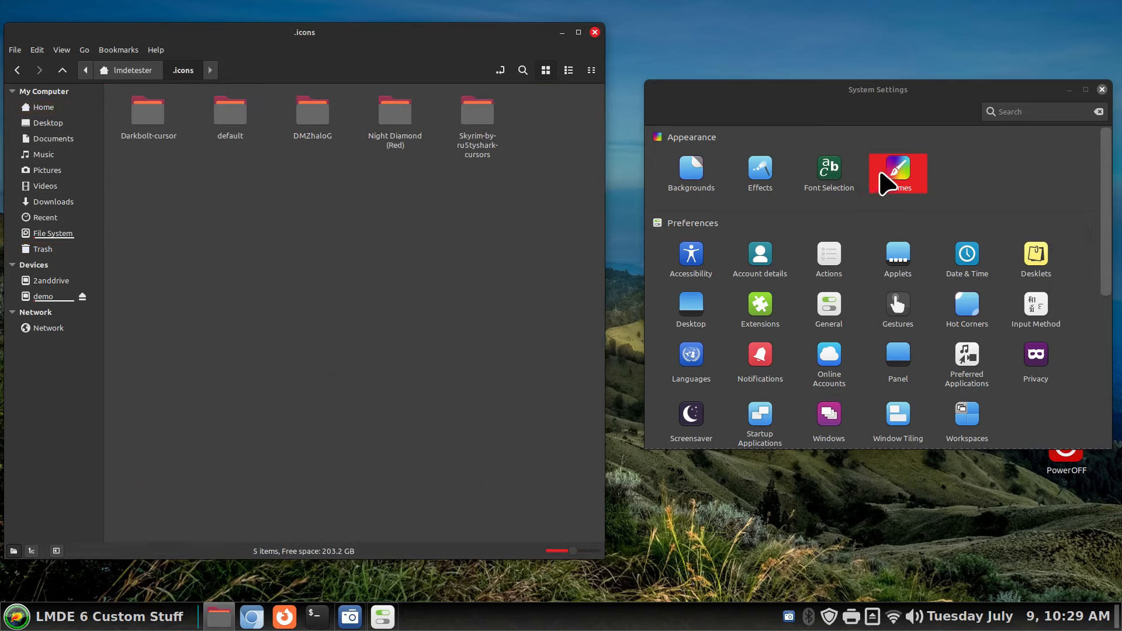
click(898, 175)
click(995, 171)
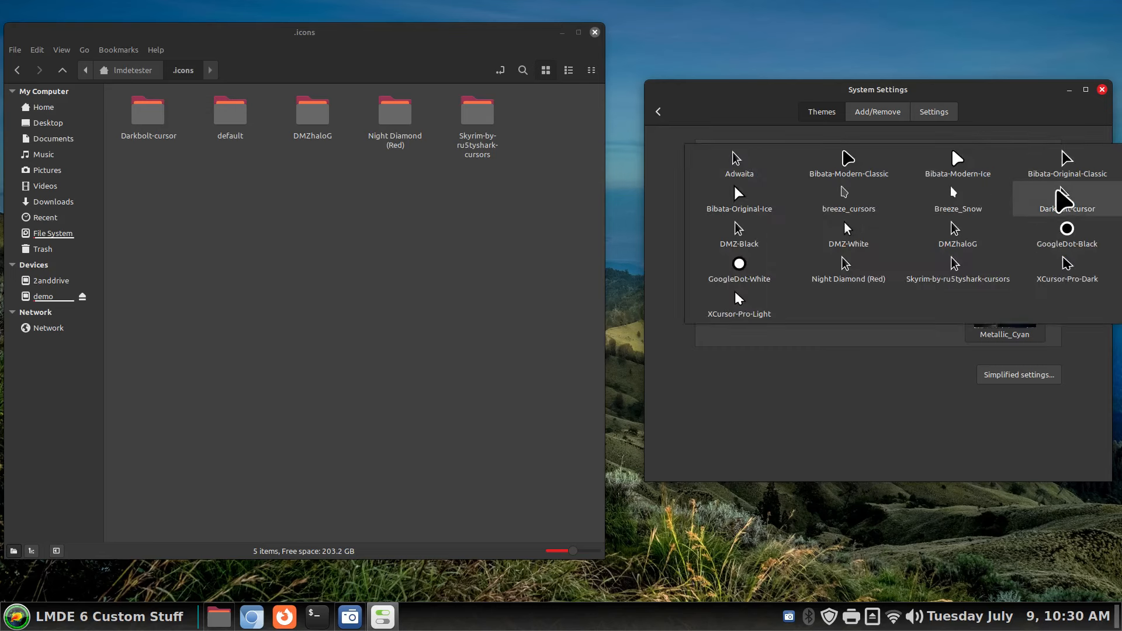
click(1065, 198)
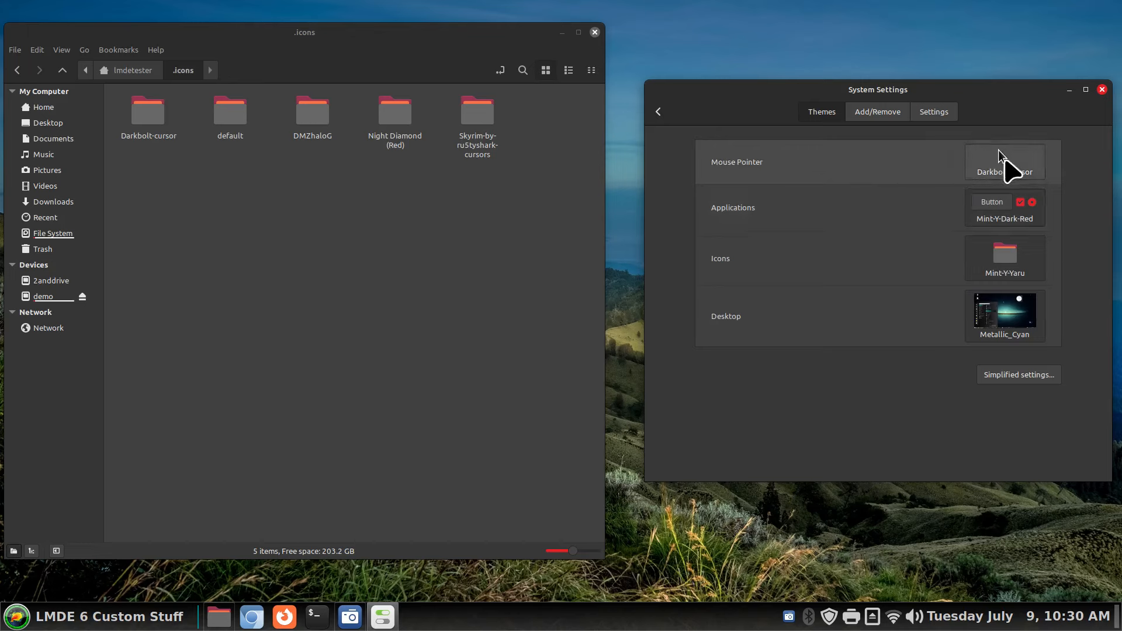
click(999, 159)
- Close System Settings, and reopen it at the Themes settings beside the file manager
click(666, 109)
click(658, 112)
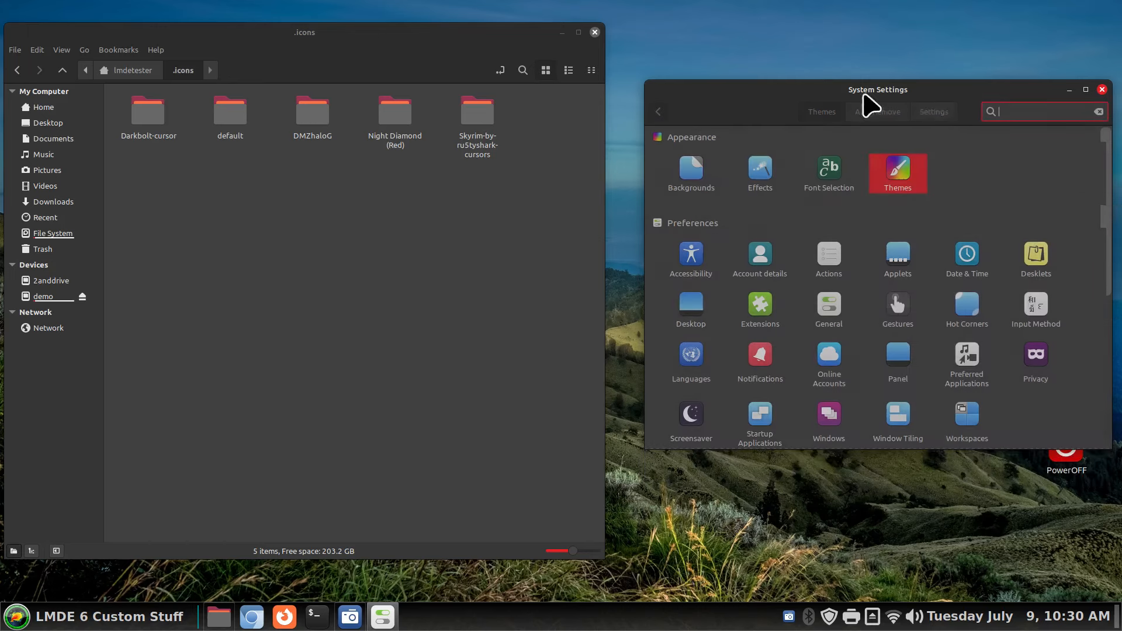
click(1102, 89)
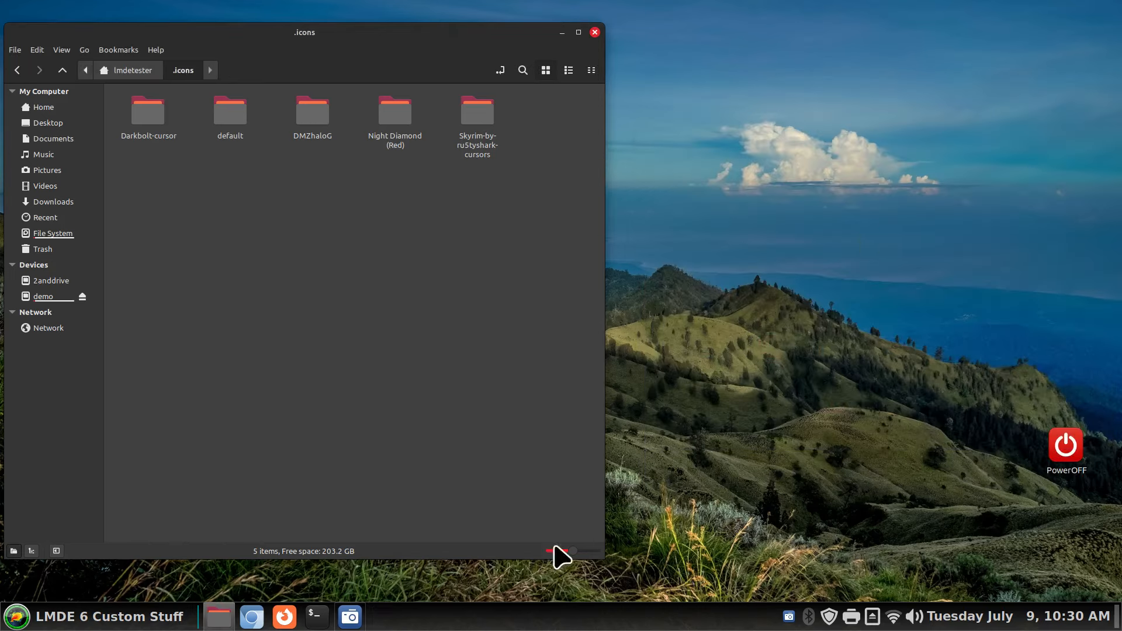
right_click(506, 619)
click(537, 583)
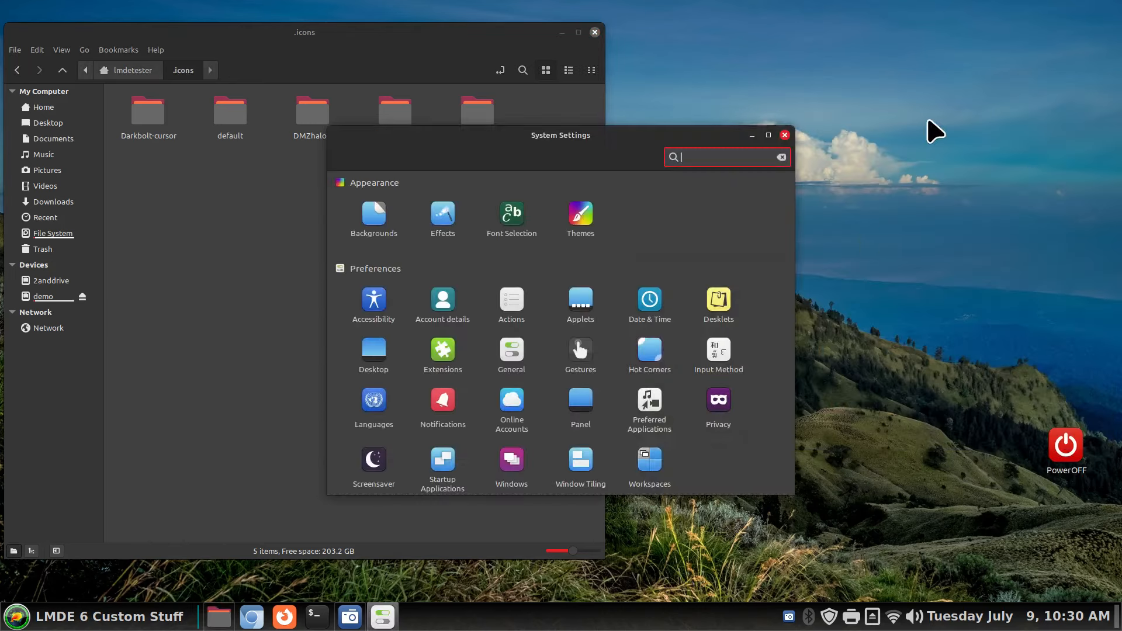
click(597, 192)
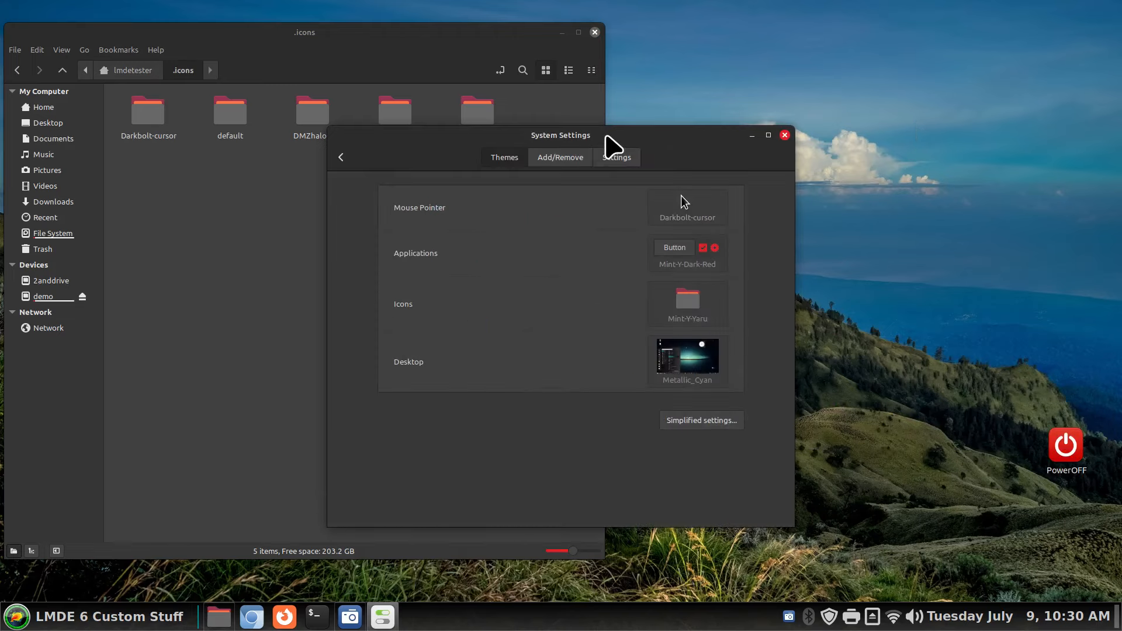
drag(637, 133, 948, 124)
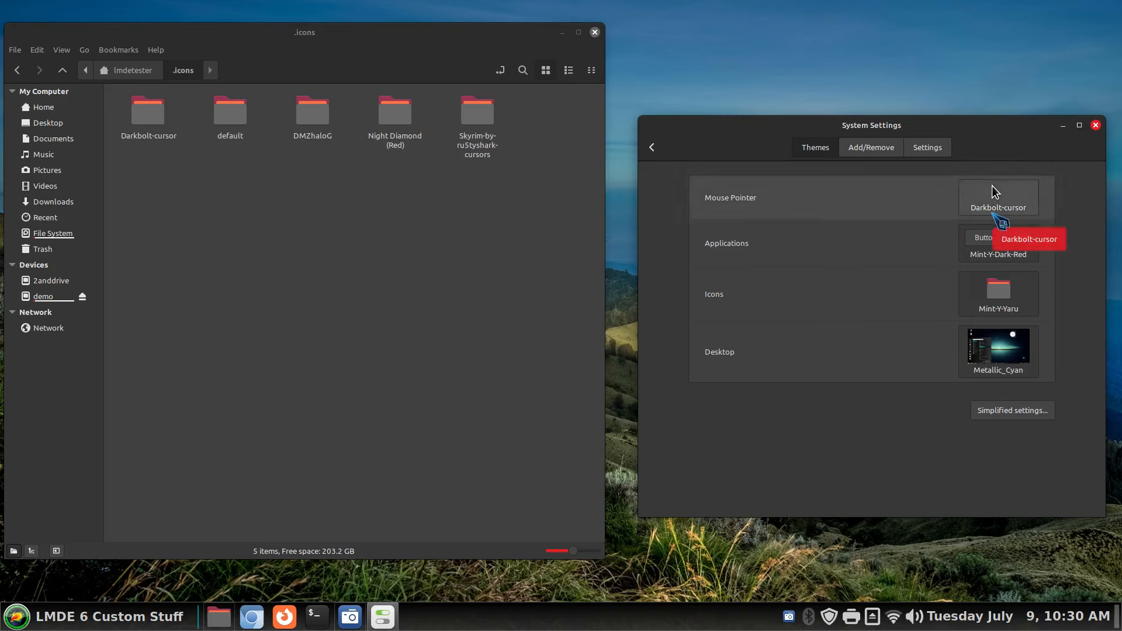
- Select the Darkbolt-cursor folder inside .icons and enlarge the folder icons
click(147, 114)
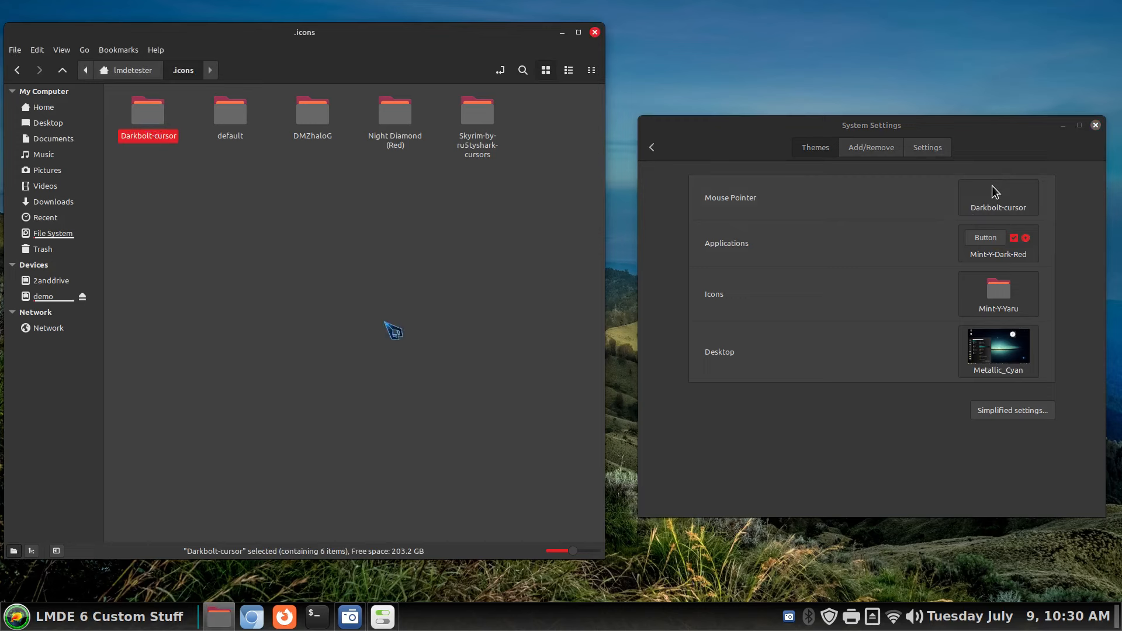
ctrl+scroll(393, 332, up, 2)
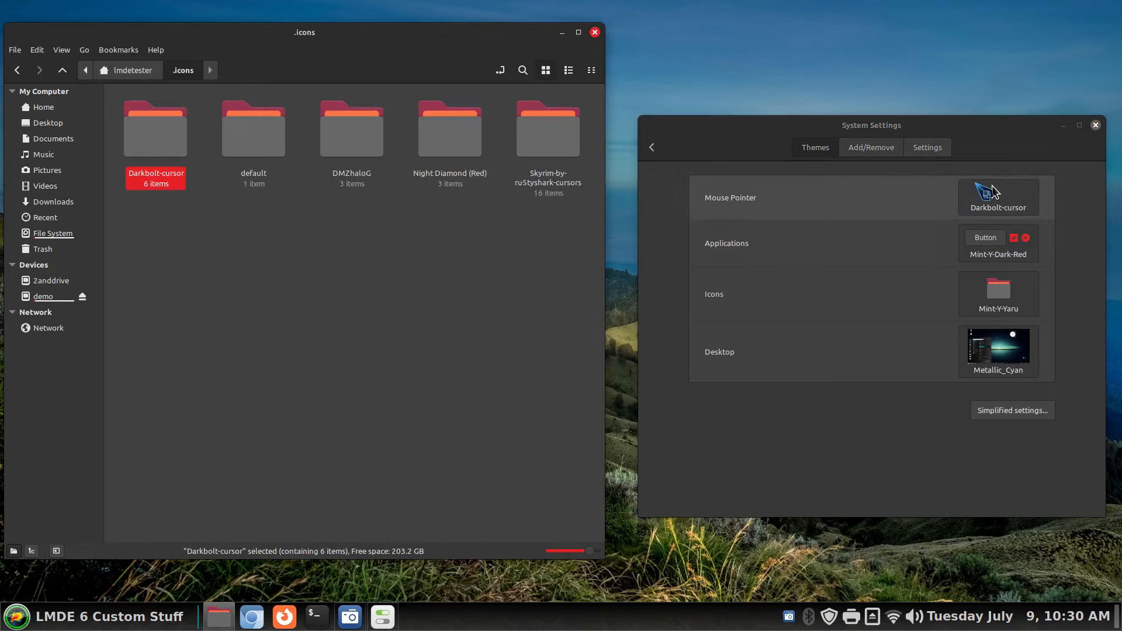
- Try the Skyrim-by-ru5tyshark-cursors and Night Diamond (Red) mouse pointer themes, selecting the matching folder in .icons after each
click(1029, 204)
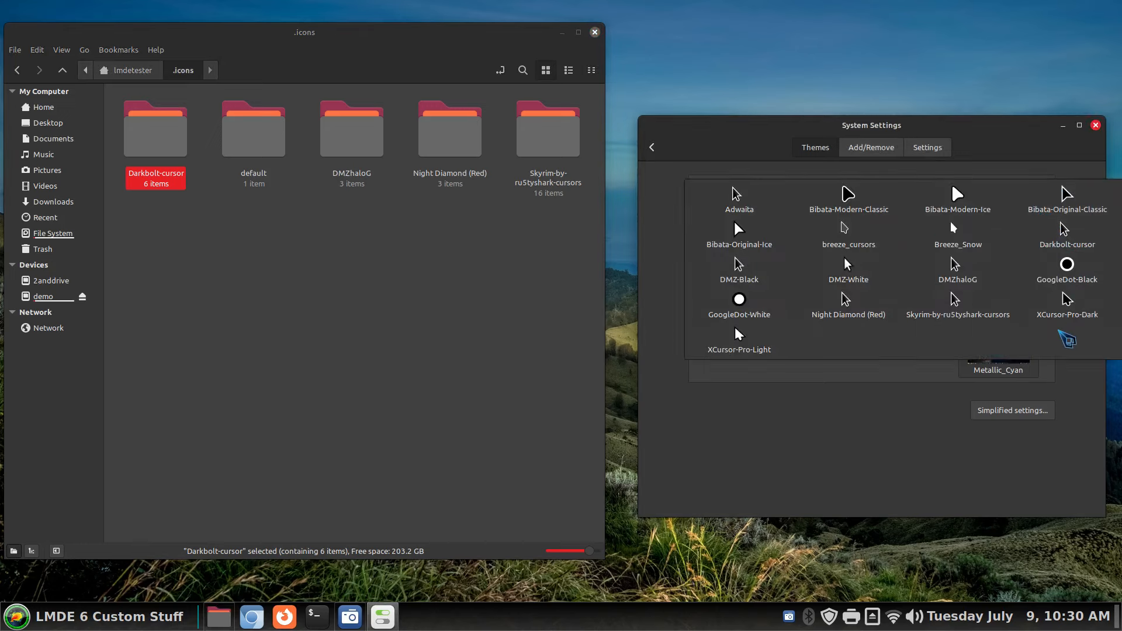
click(957, 301)
click(550, 135)
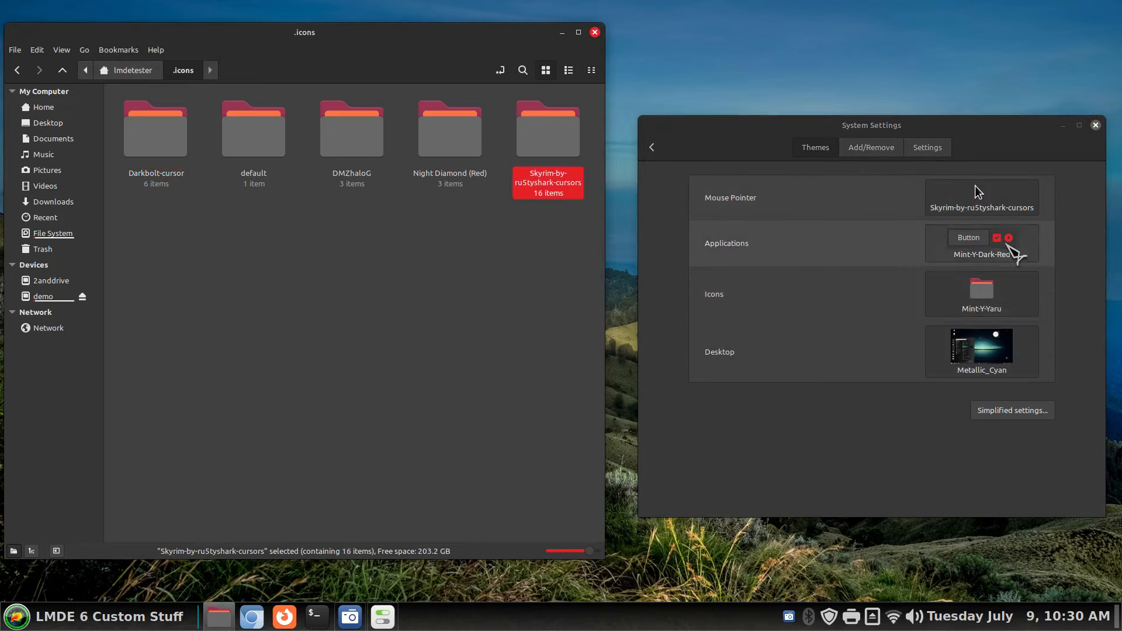
click(988, 197)
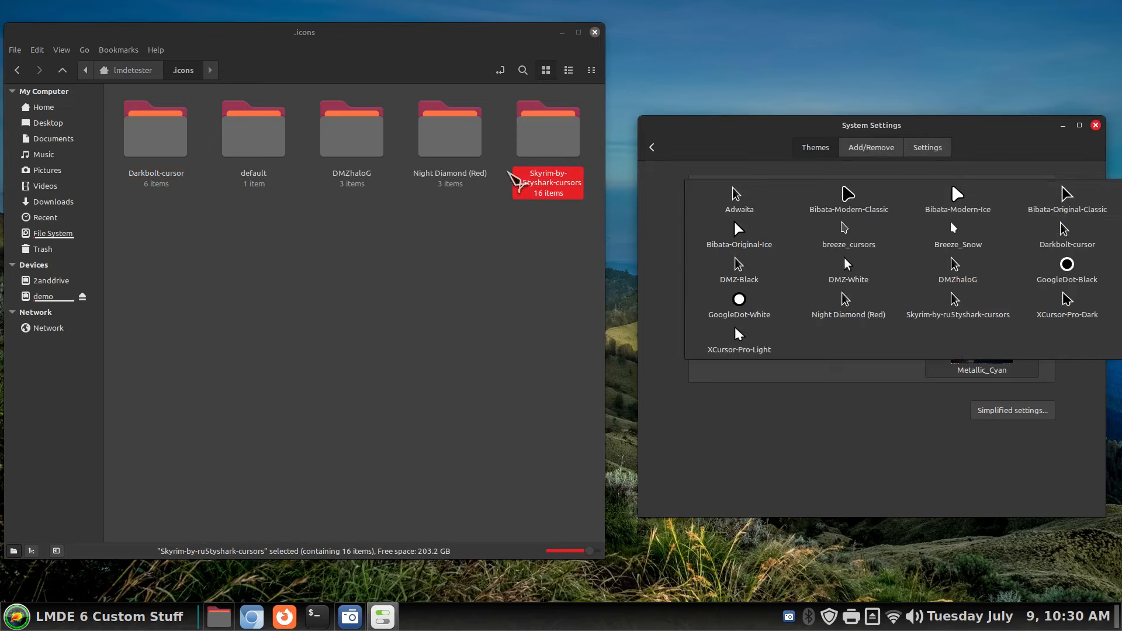
click(848, 304)
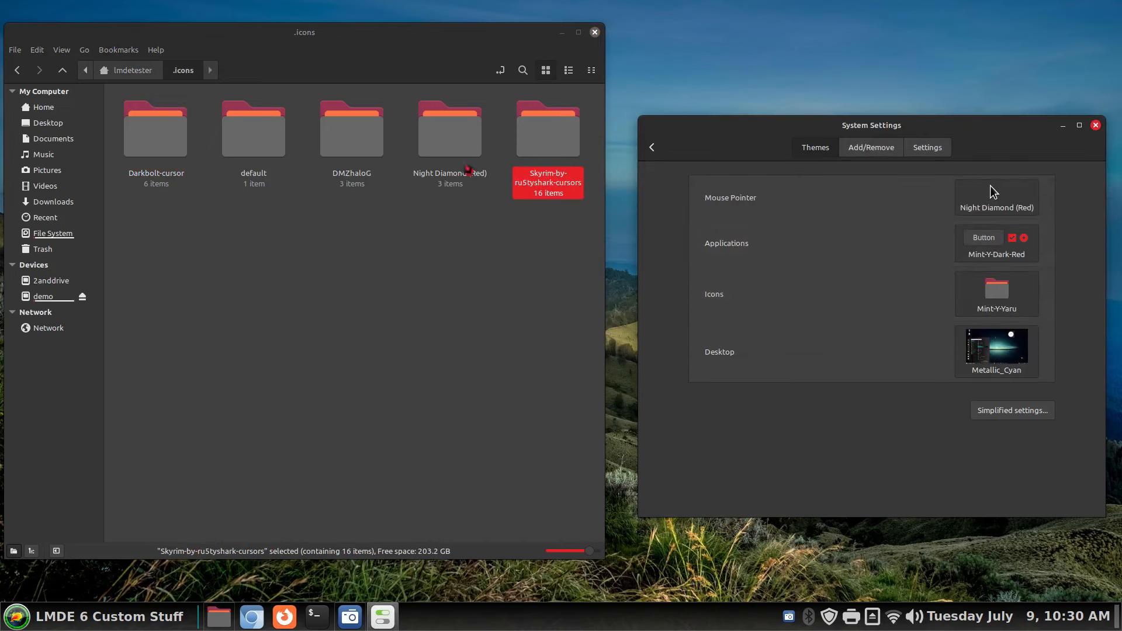
click(433, 149)
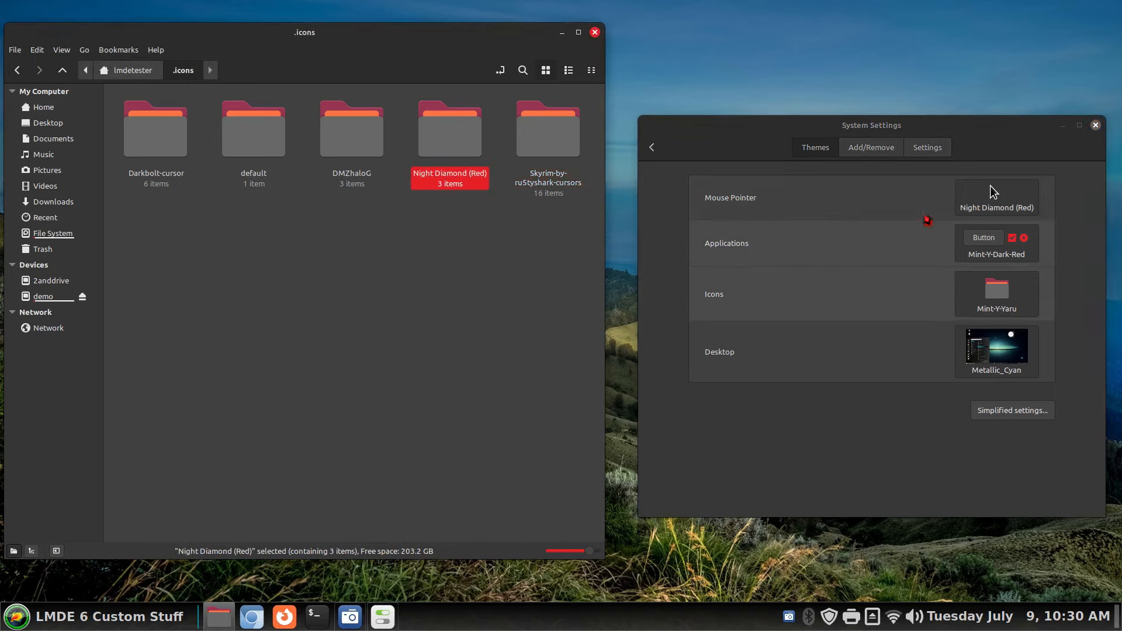
- Set the mouse pointer theme to DMZhaloG and return to the settings overview
click(988, 198)
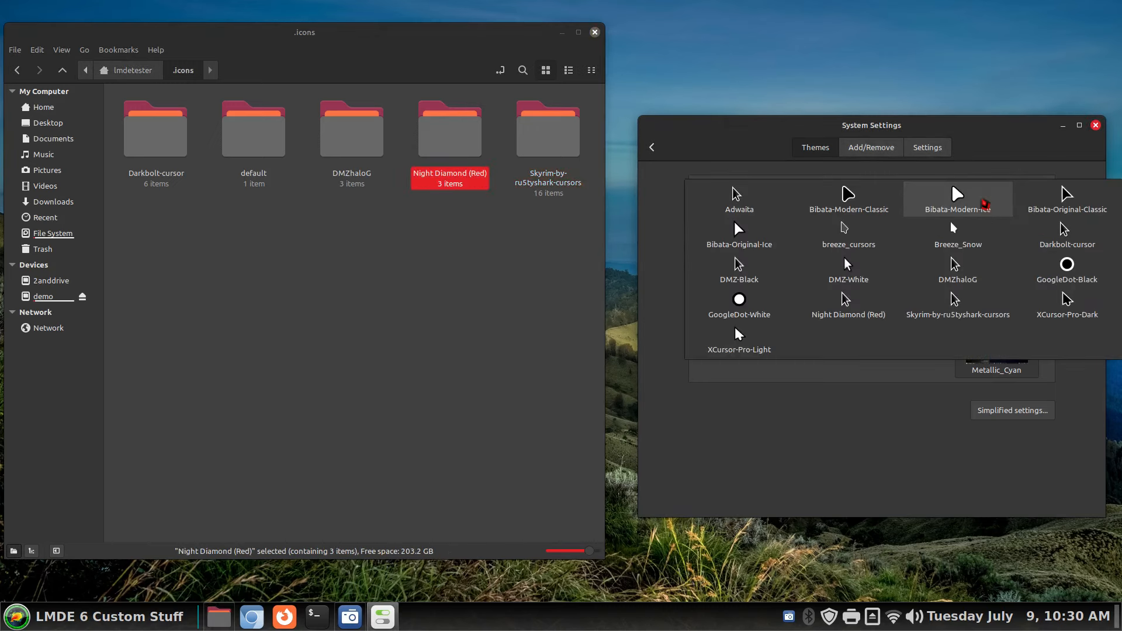
click(956, 270)
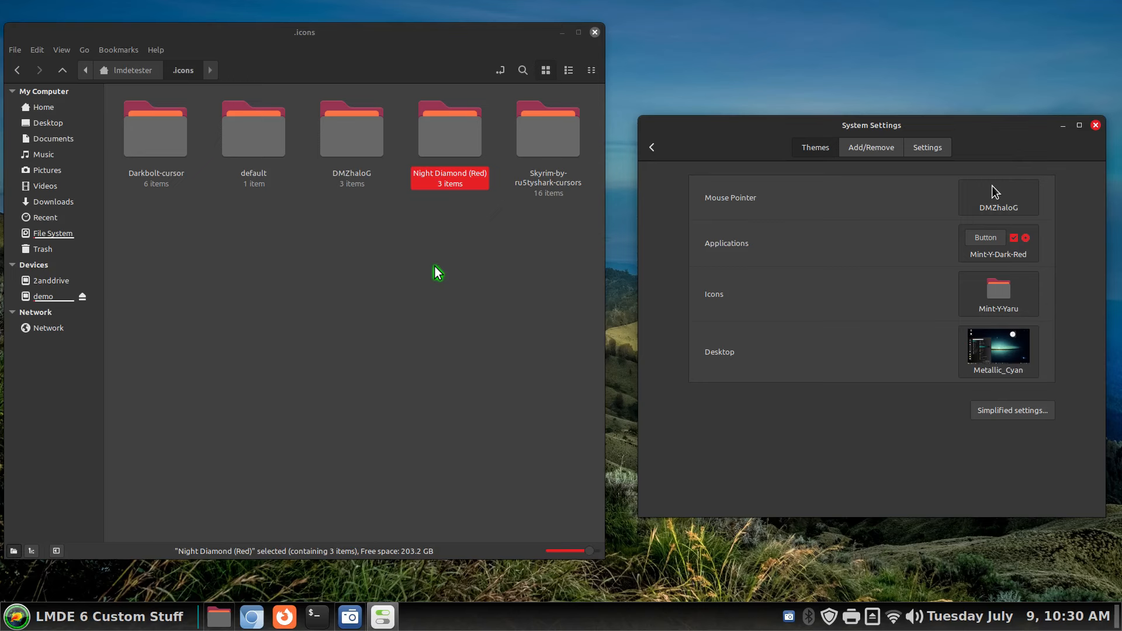
click(657, 150)
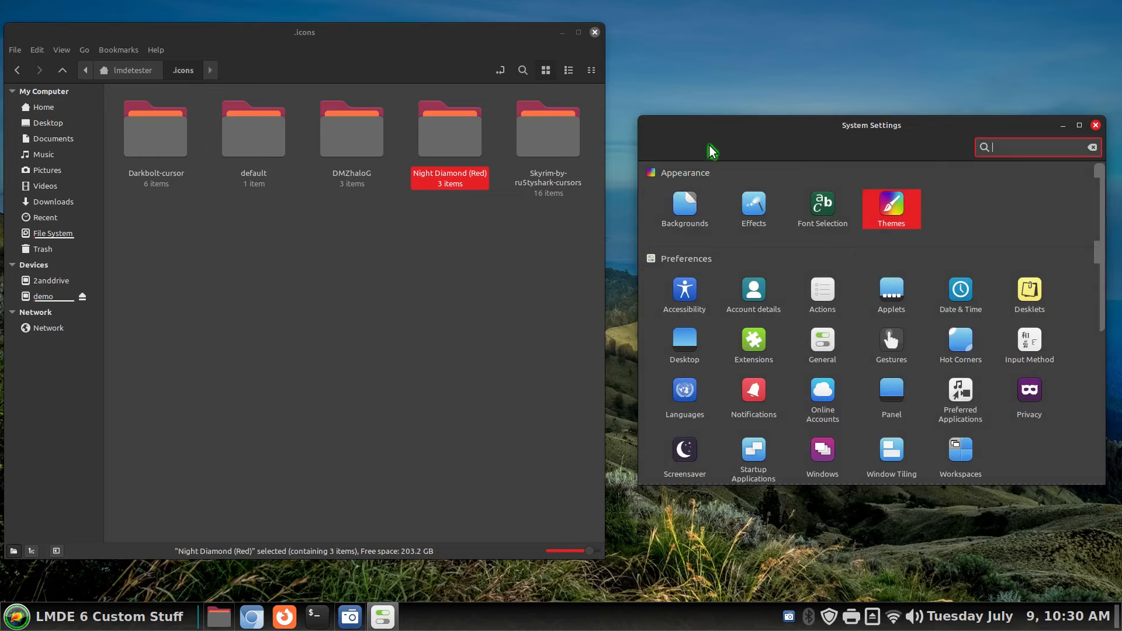
- Look through the available resolutions in the Display settings and return to the settings overview without changing anything
drag(924, 136, 826, 148)
scroll(809, 352, down, 3)
scroll(809, 352, down, 3)
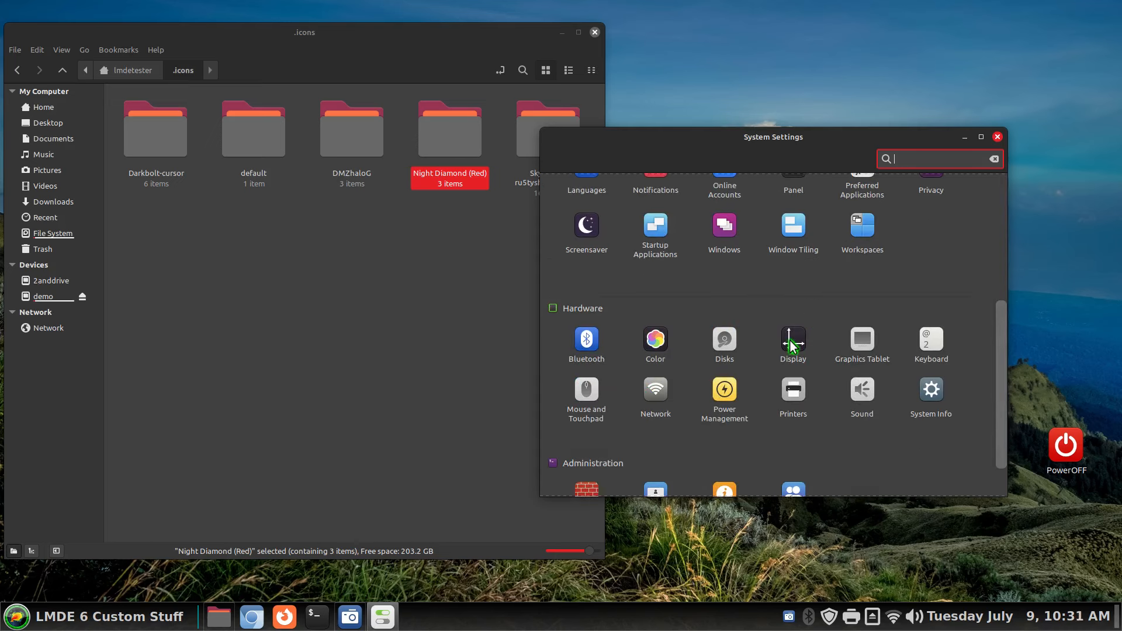
click(790, 345)
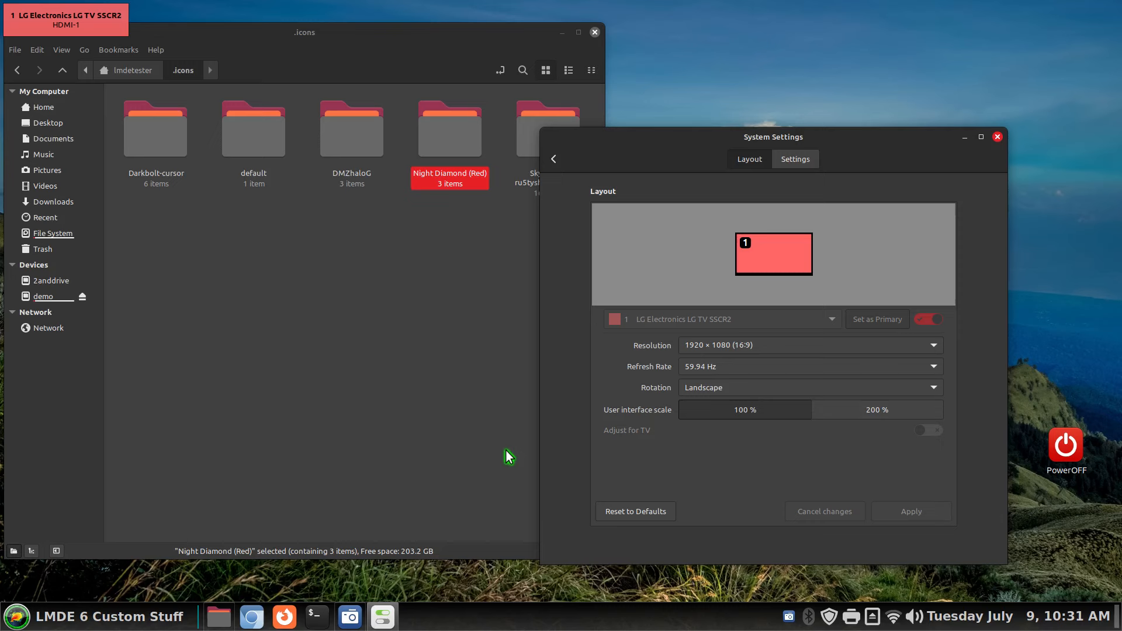
click(717, 349)
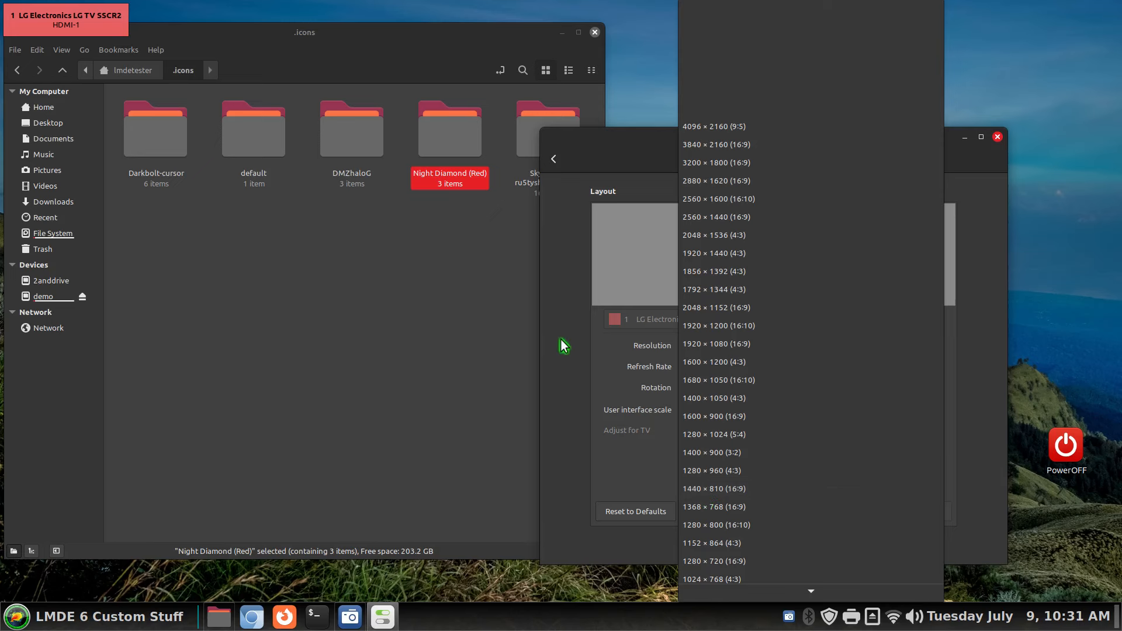
click(560, 161)
click(559, 159)
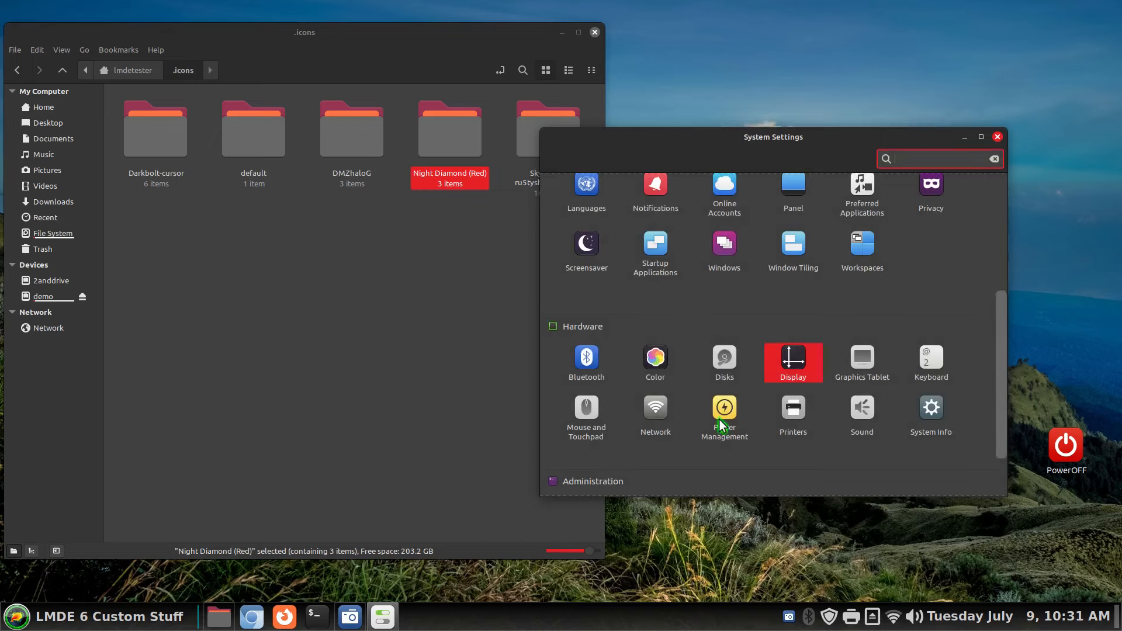
- Try the smallest pointer size in the Mouse and Touchpad settings, restore the largest size and return to the settings overview
click(594, 414)
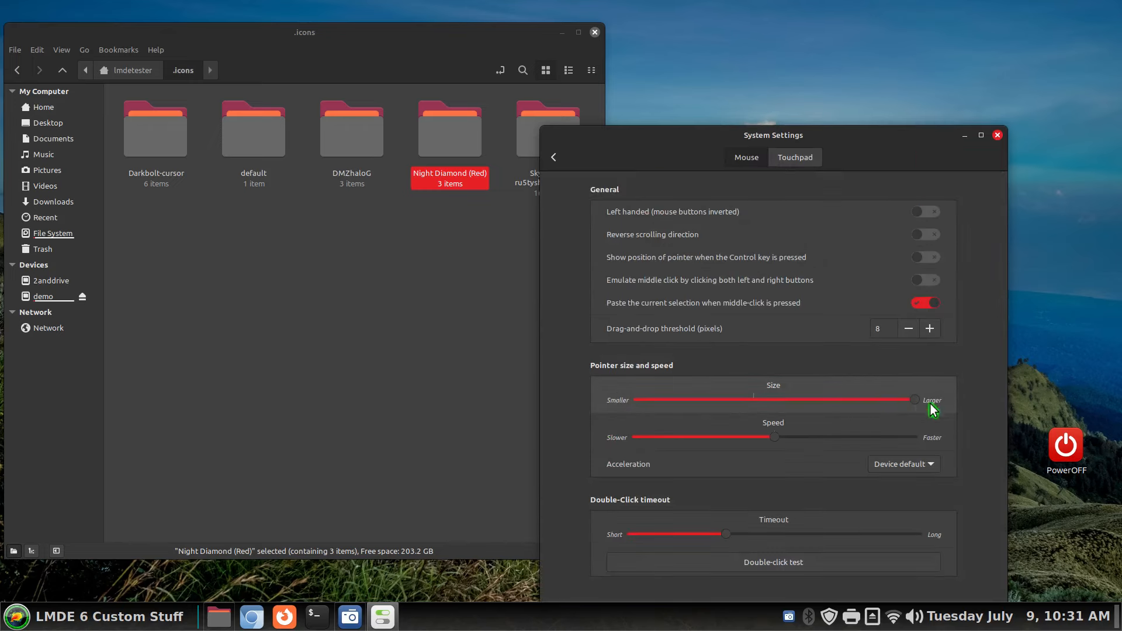
drag(916, 401, 579, 406)
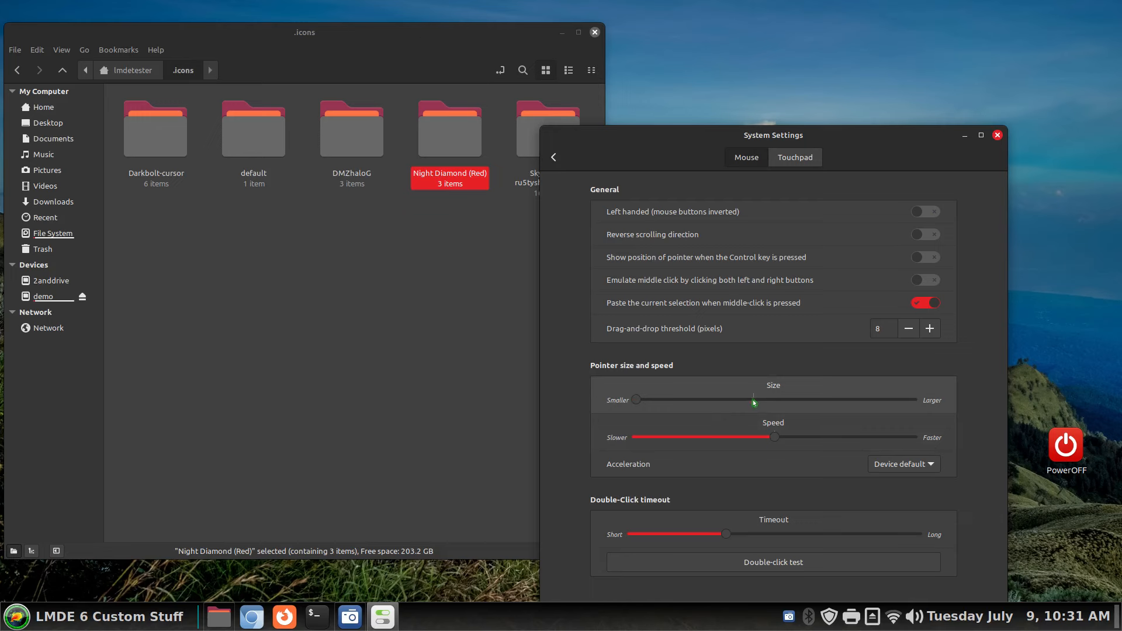
click(754, 401)
drag(754, 402, 871, 408)
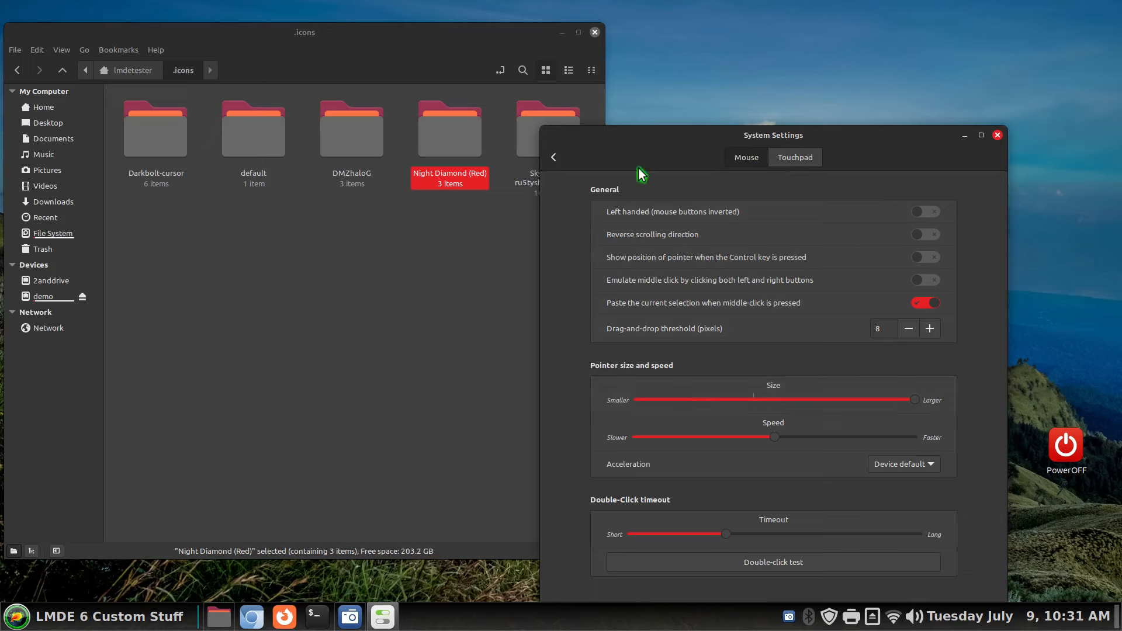
click(554, 156)
- Set the mouse pointer theme to Night Diamond (Red) in the Themes settings
scroll(912, 309, up, 5)
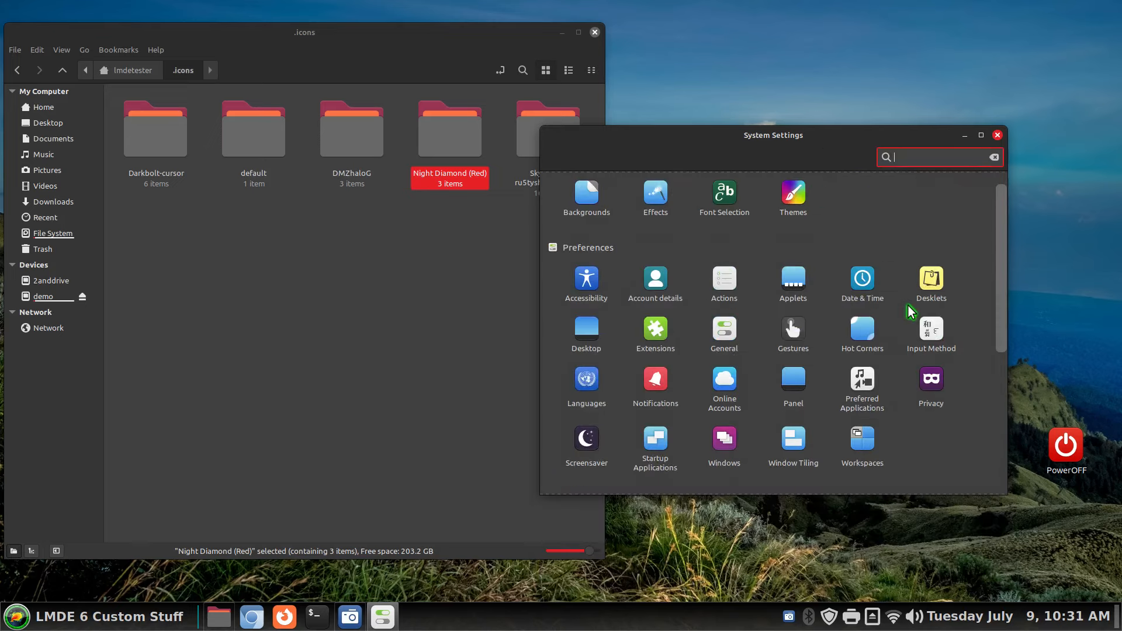
click(794, 215)
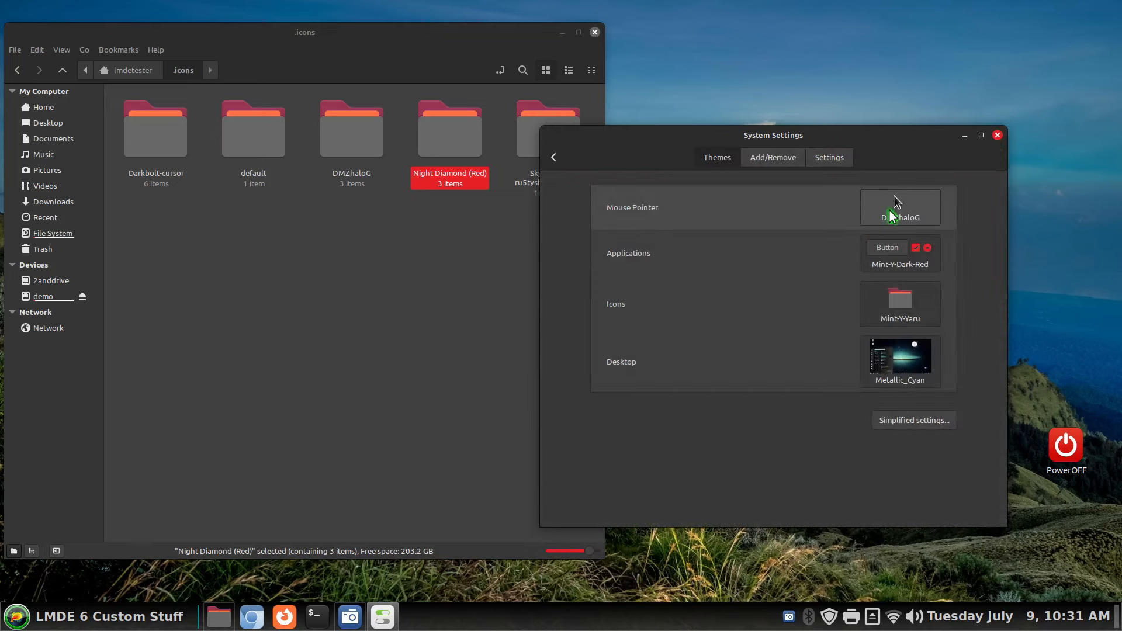
click(890, 211)
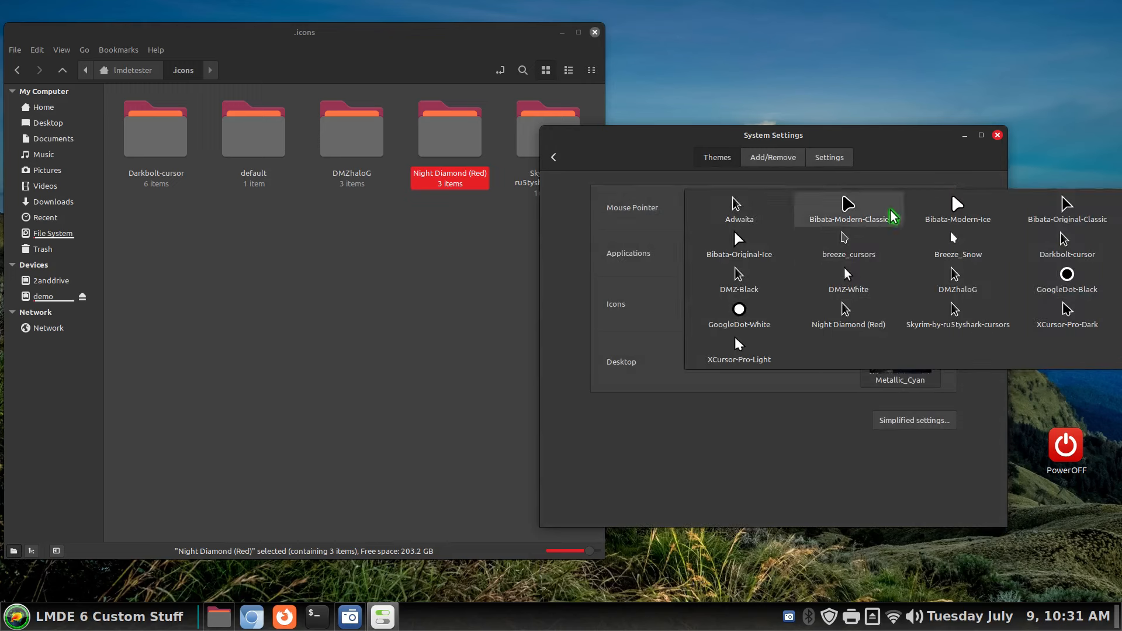
click(863, 323)
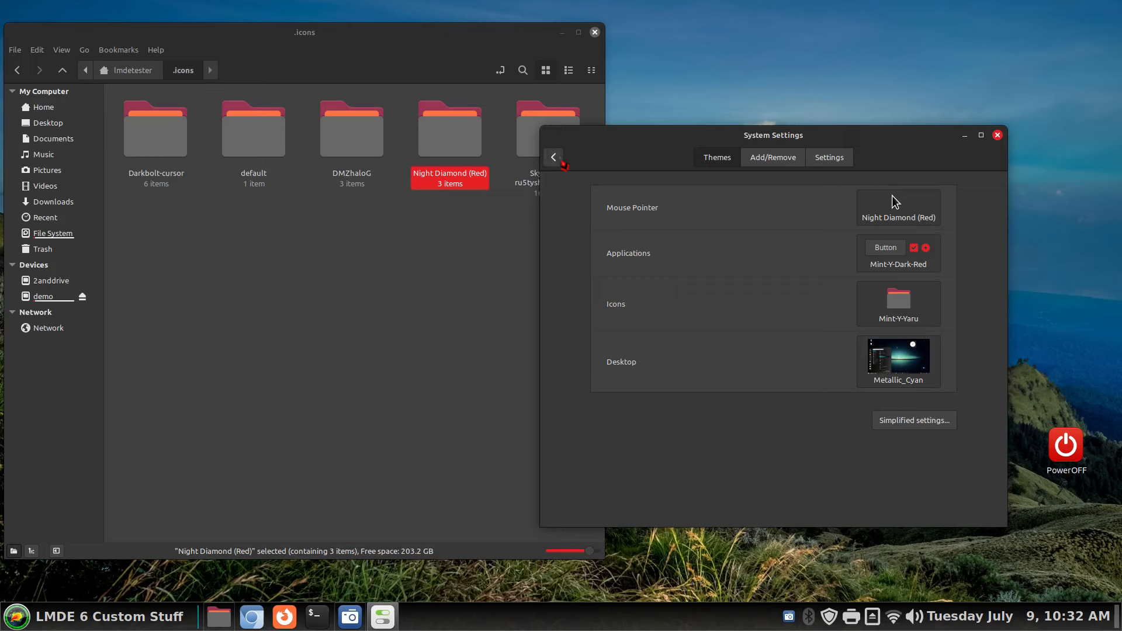
- Reduce the pointer size to the smallest setting in the Mouse and Touchpad settings
click(556, 158)
scroll(740, 351, down, 3)
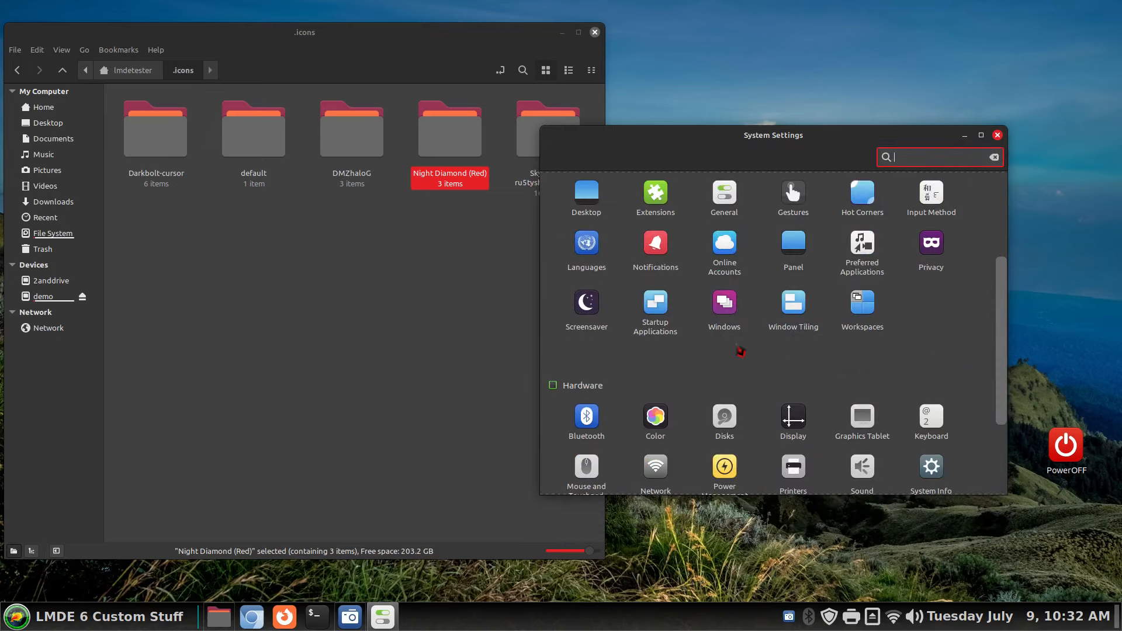
scroll(740, 351, down, 2)
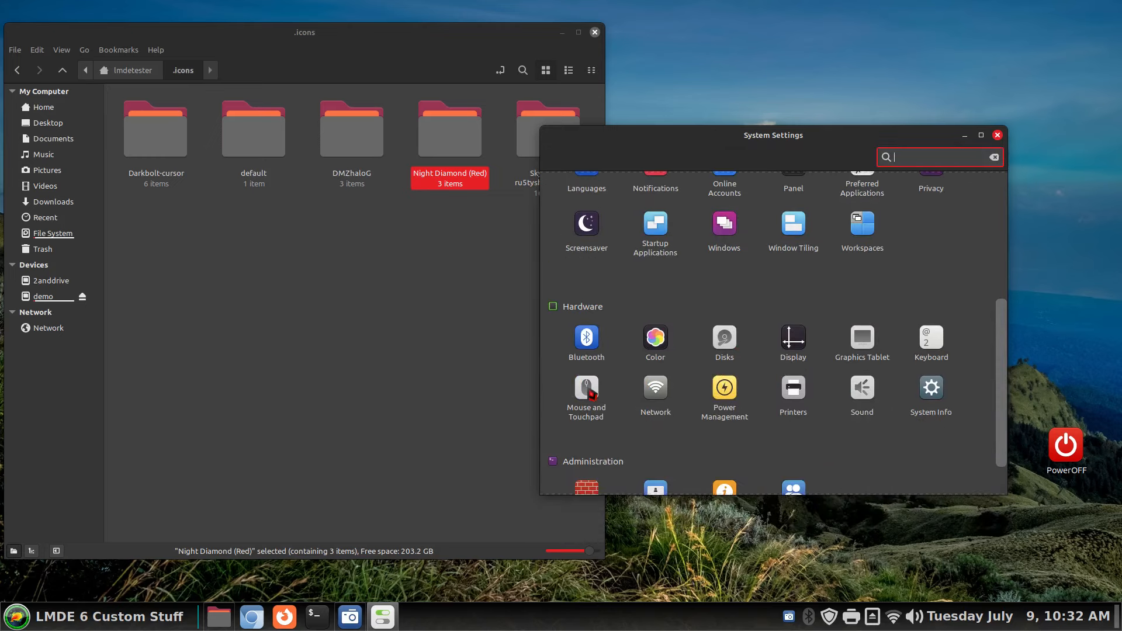
click(586, 395)
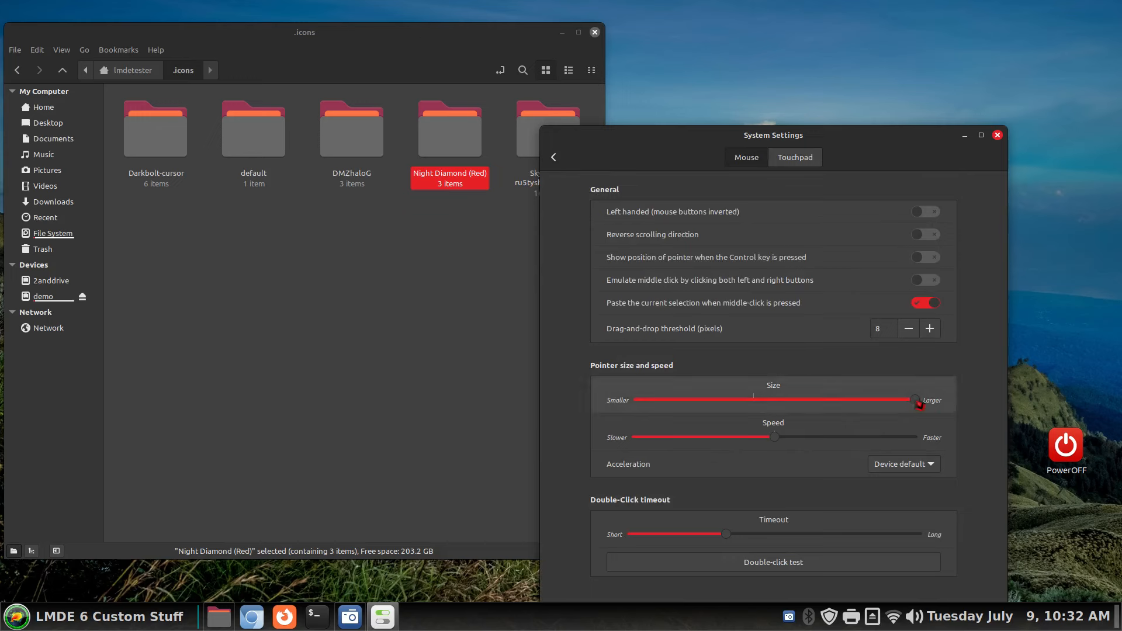
drag(920, 404, 669, 419)
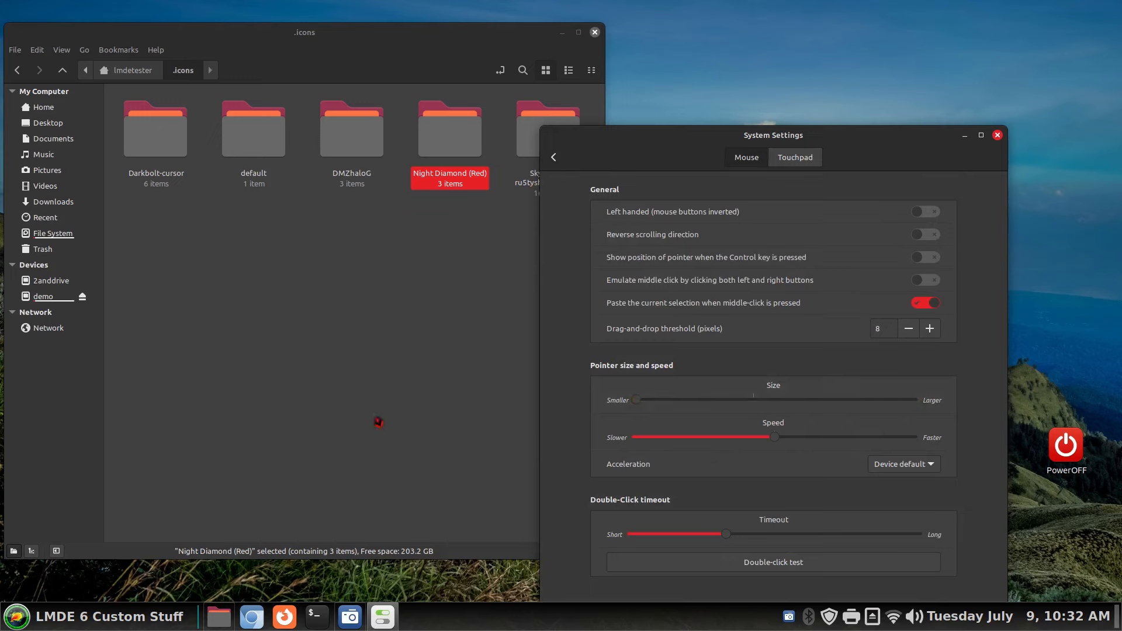
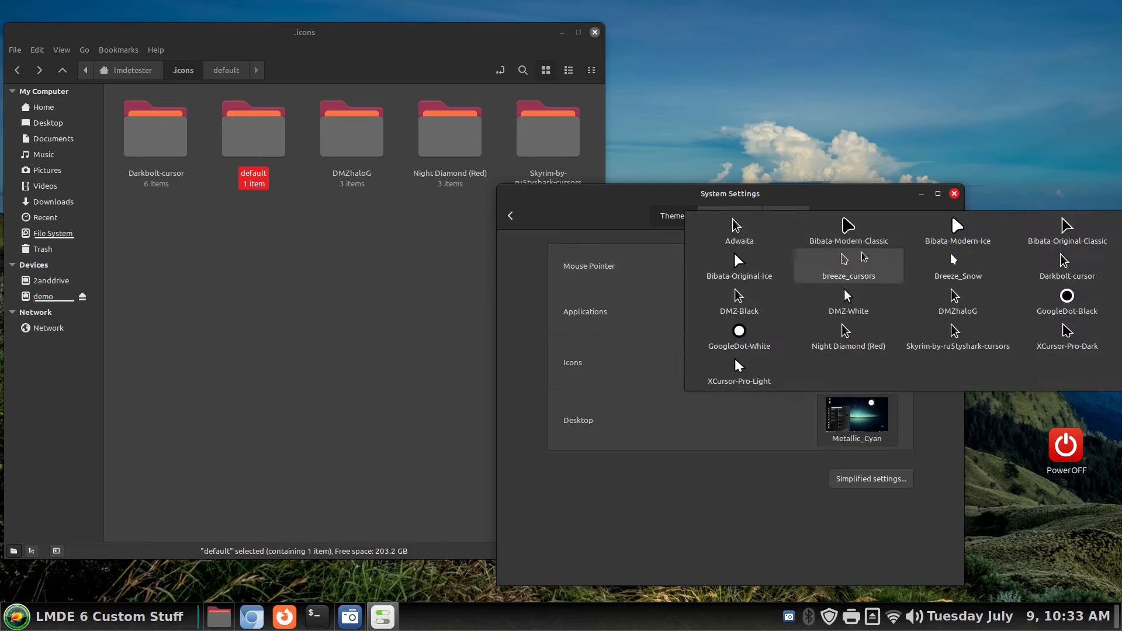
- Set the mouse pointer theme to Bibata-Modern-Classic and the pointer size to the largest, returning to the settings overview
click(847, 229)
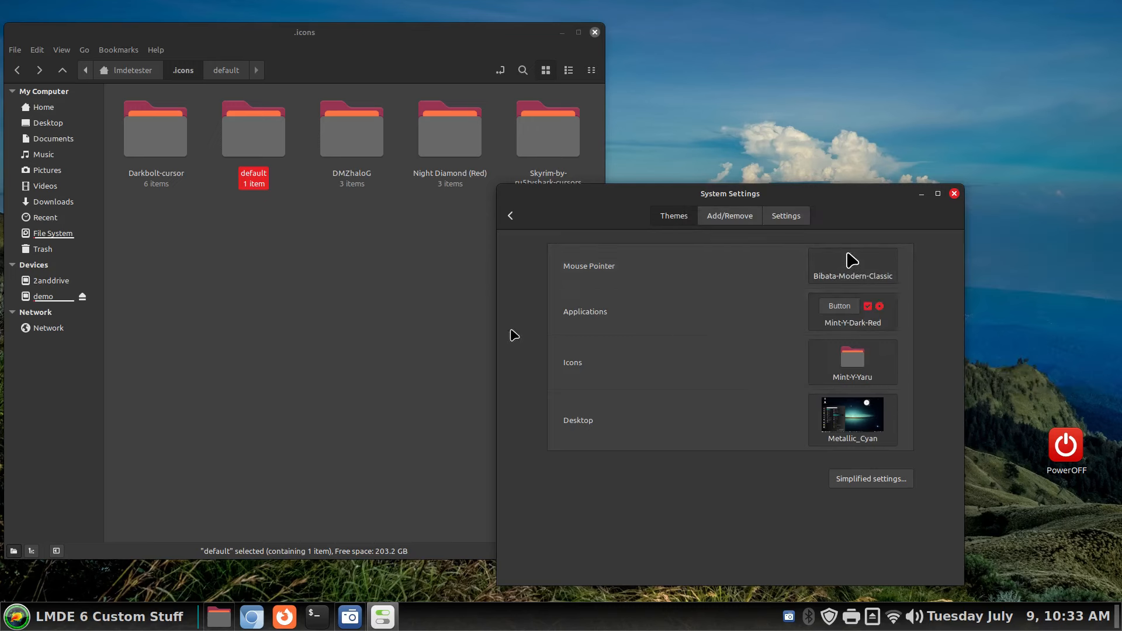
click(510, 215)
scroll(753, 411, down, 5)
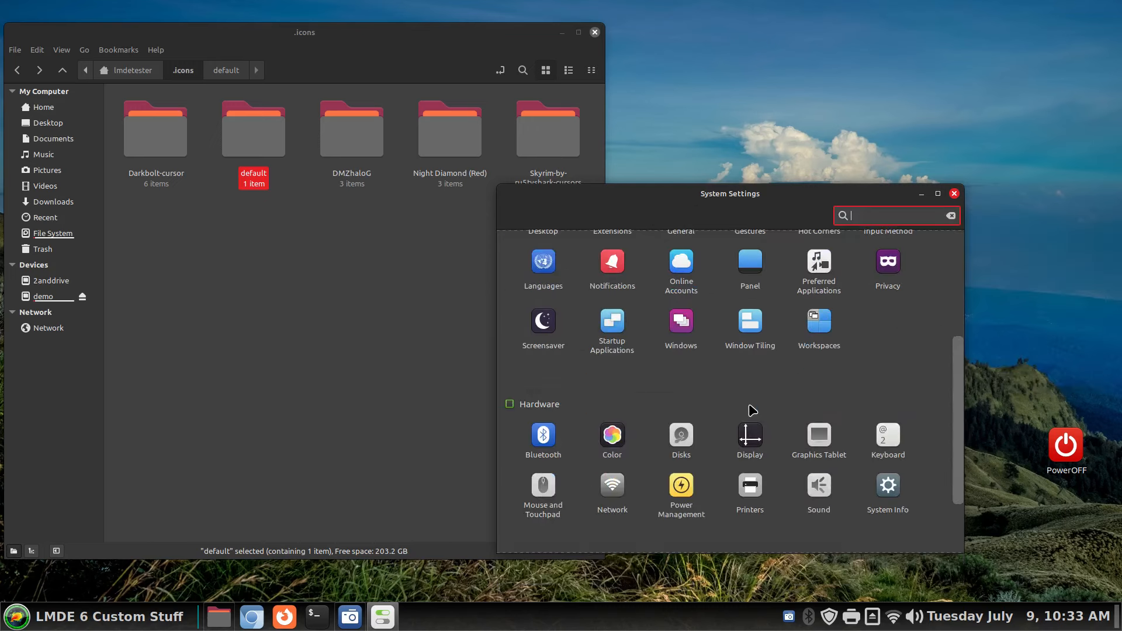
scroll(753, 410, down, 2)
click(537, 412)
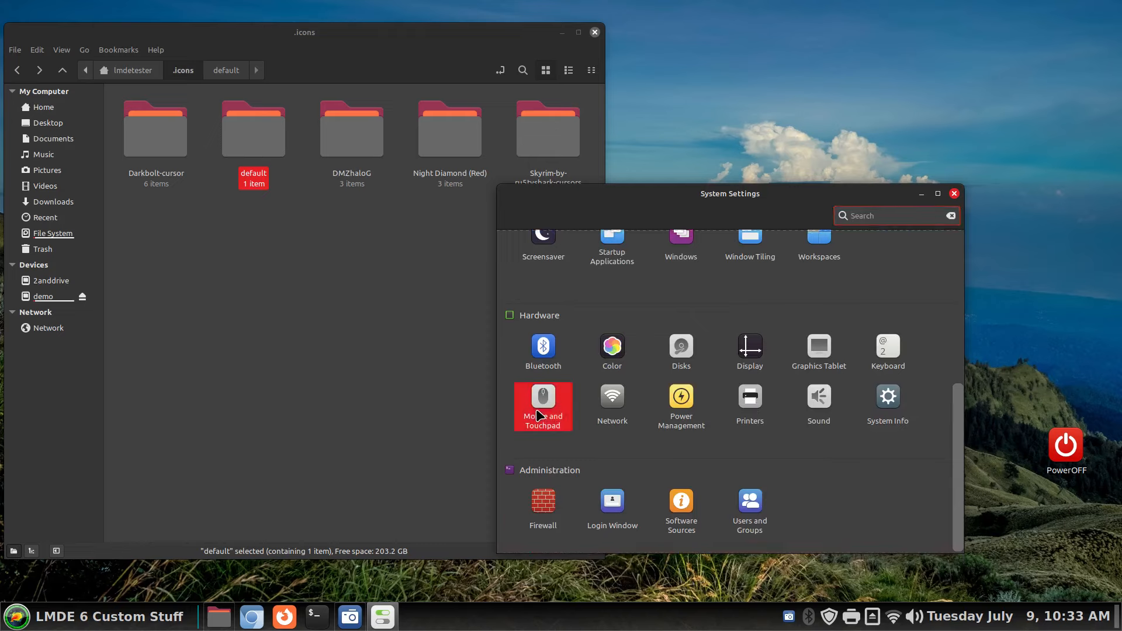
drag(710, 401, 905, 392)
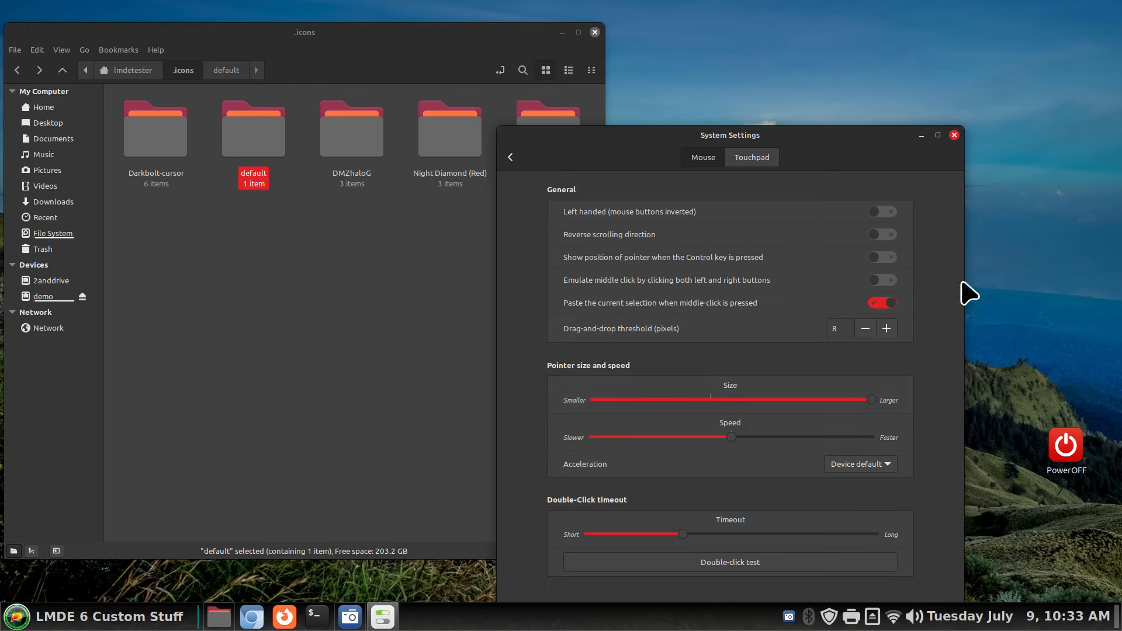
click(512, 158)
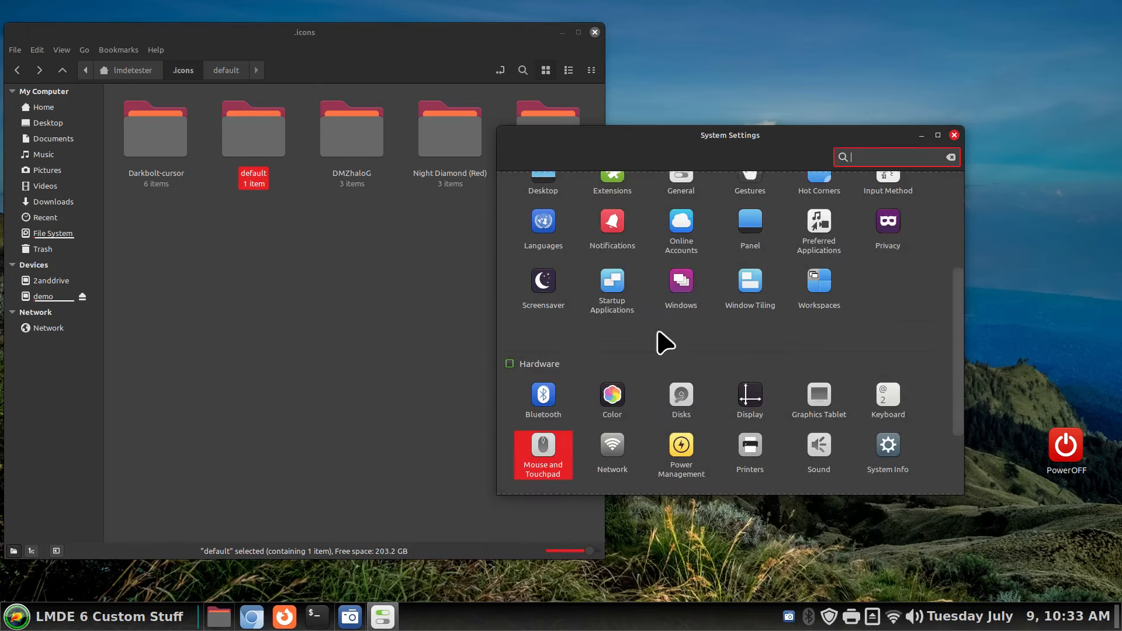
- Reopen the Themes settings and move the System Settings window clear of the file manager
scroll(879, 309, up, 5)
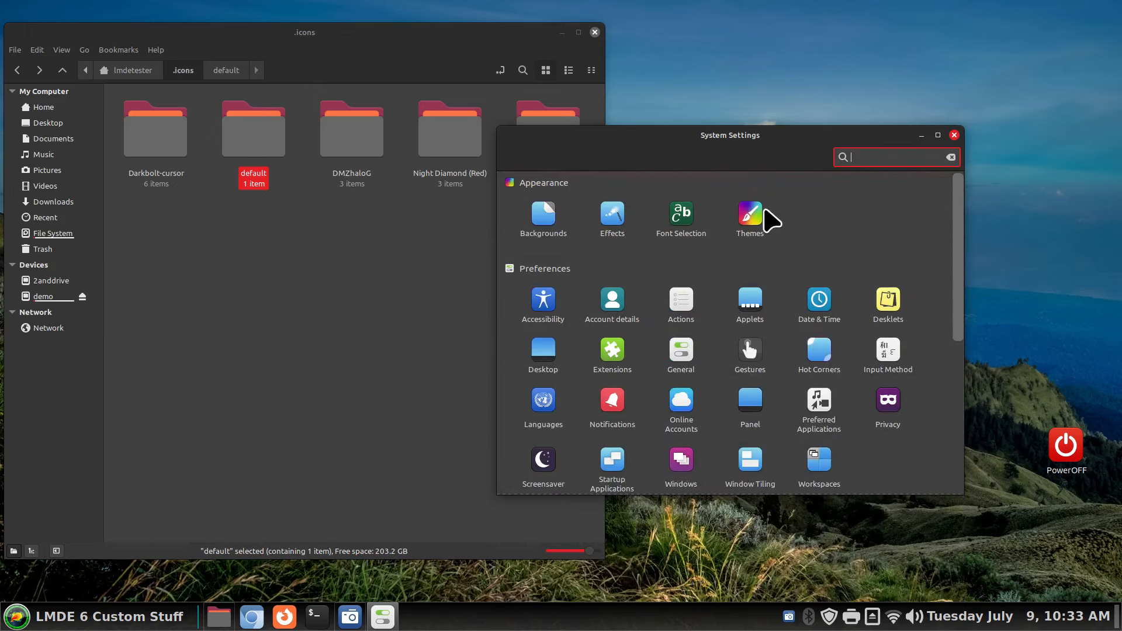
click(763, 212)
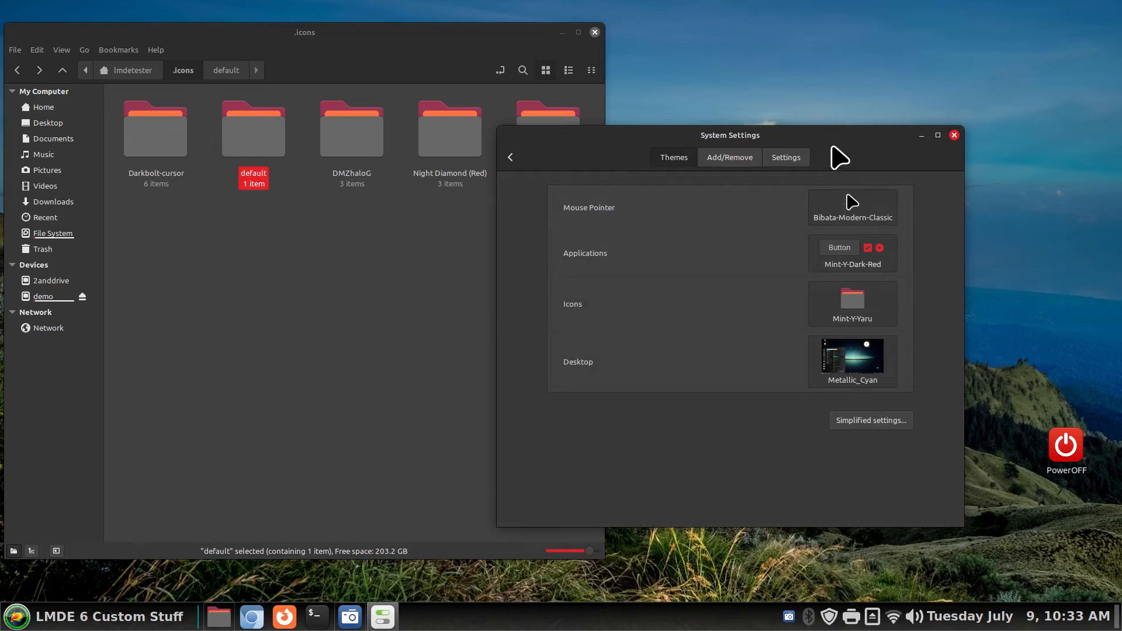
drag(839, 156, 973, 97)
- Browse from the file system root to /usr/share and select its icons folder
click(53, 233)
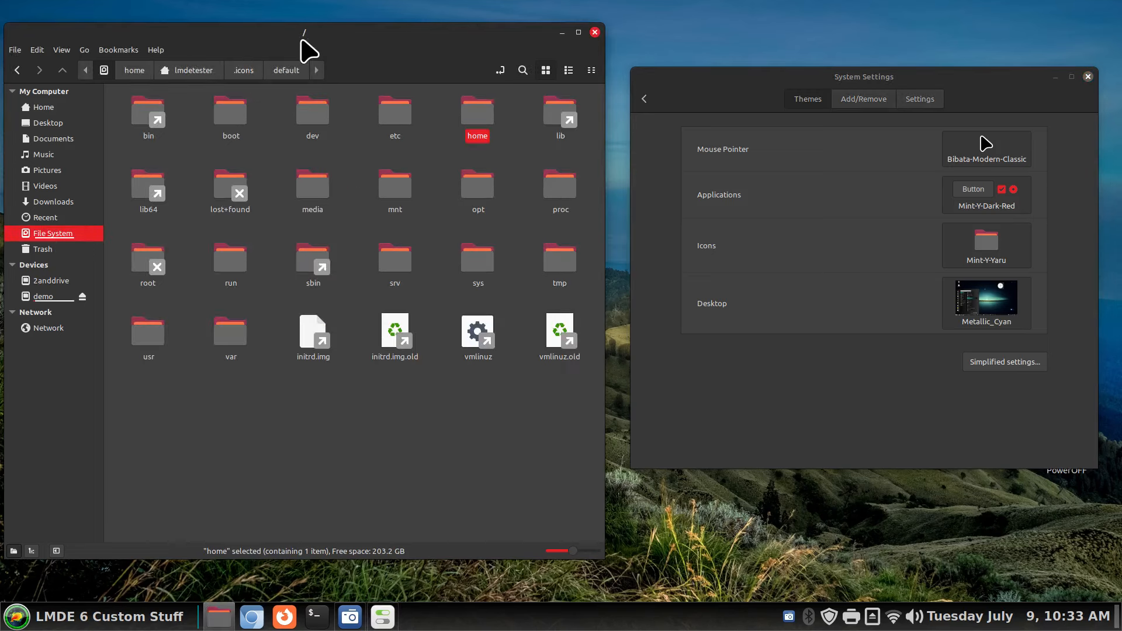
double_click(142, 339)
double_click(316, 199)
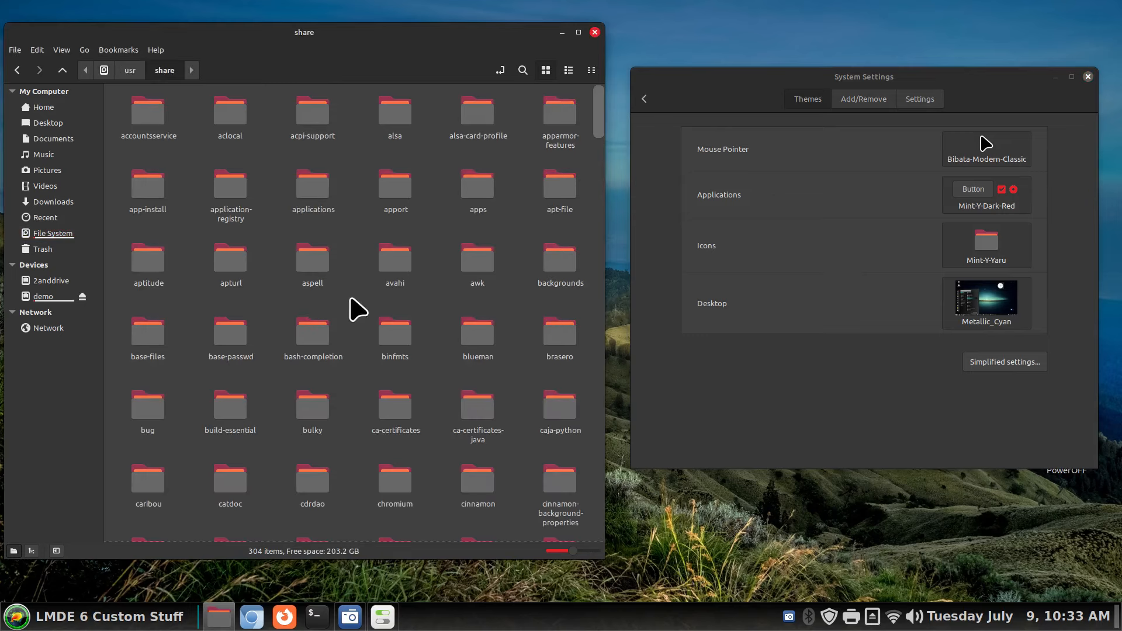
text(i)
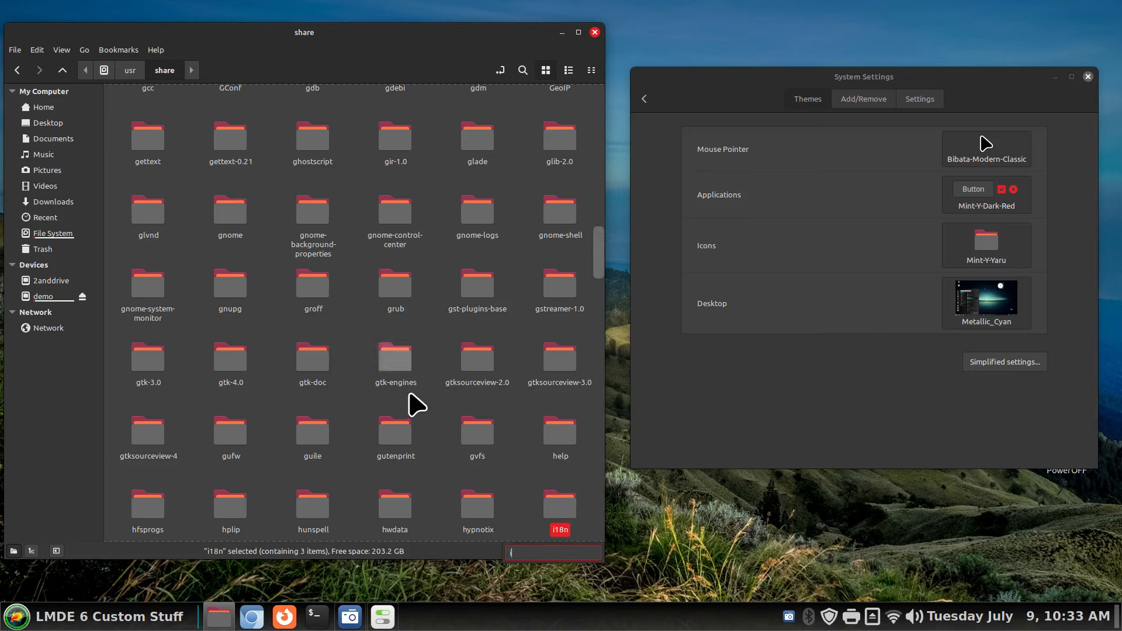
scroll(440, 403, down, 3)
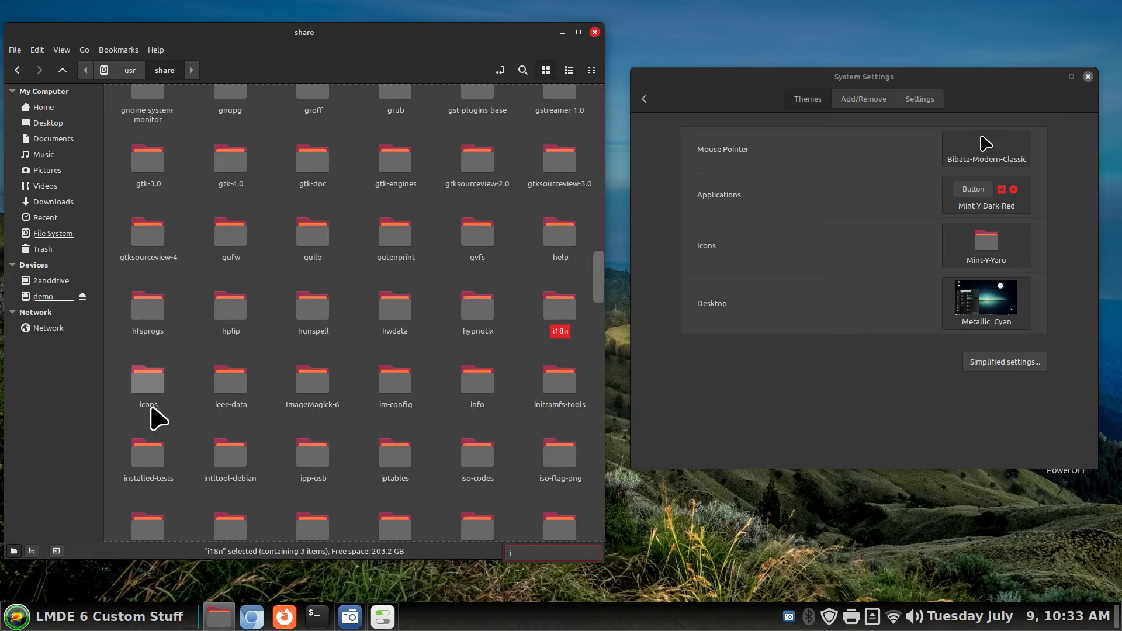
click(151, 381)
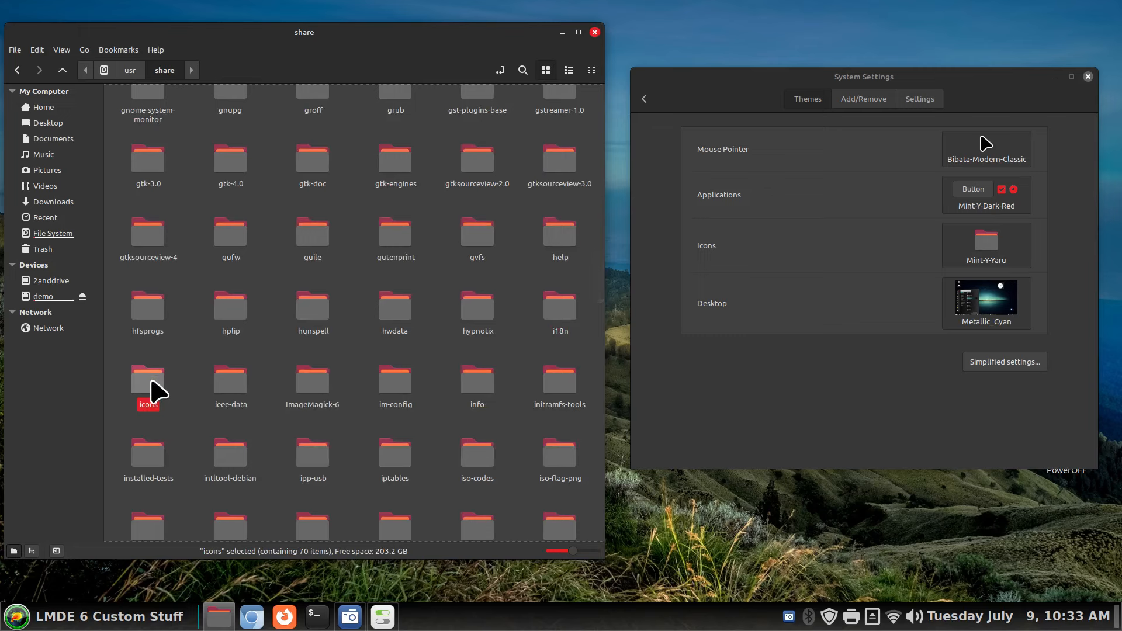
- Check the owner and permissions of the /usr/share/icons folder in its properties and close them
right_click(151, 380)
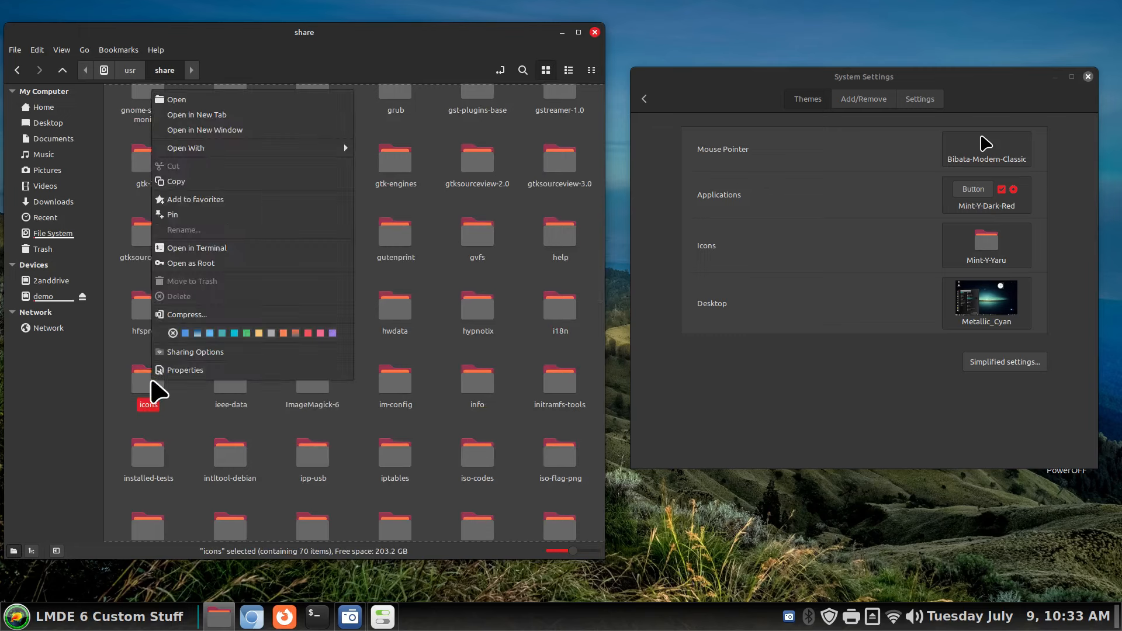
click(180, 374)
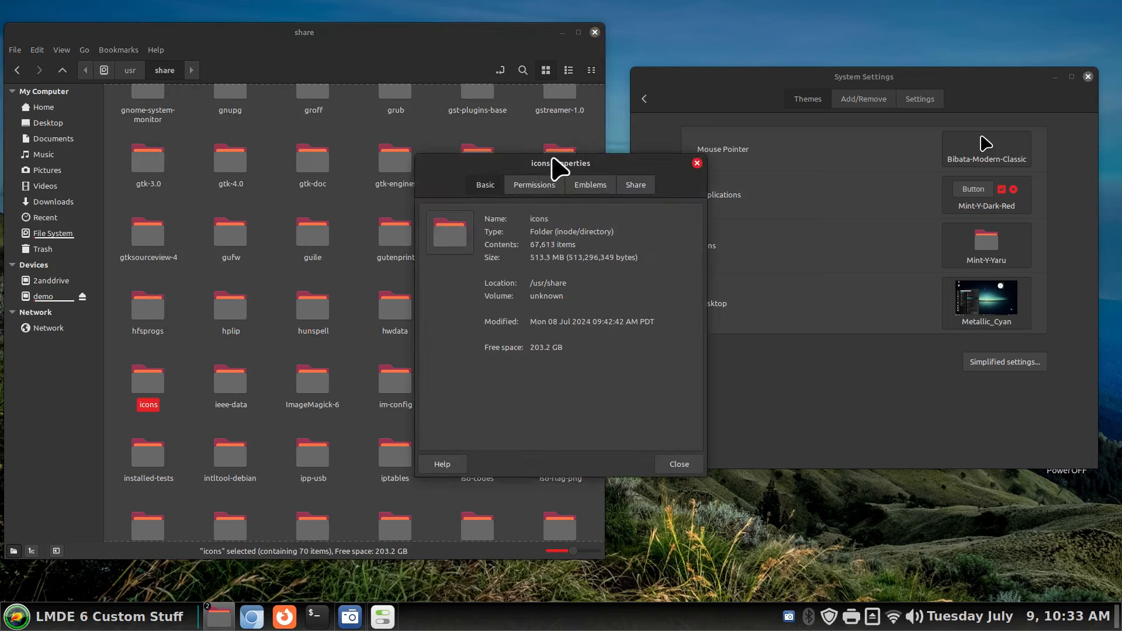
click(550, 186)
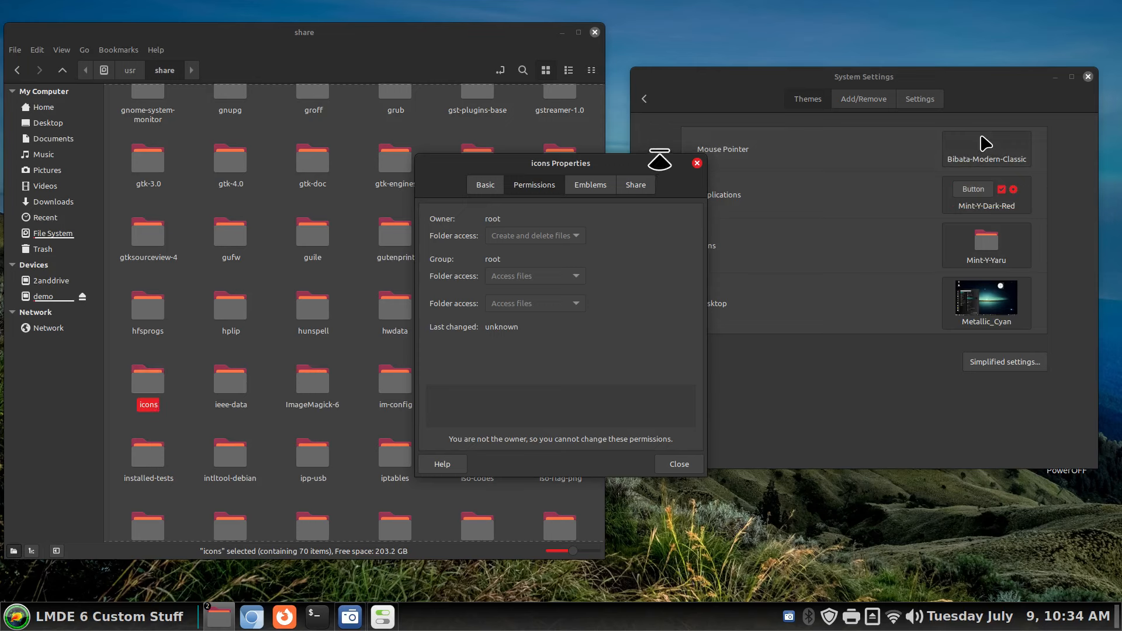
click(698, 163)
- Open the /usr/share/icons folder and compare its theme folders with the available mouse pointer themes
double_click(148, 381)
click(987, 149)
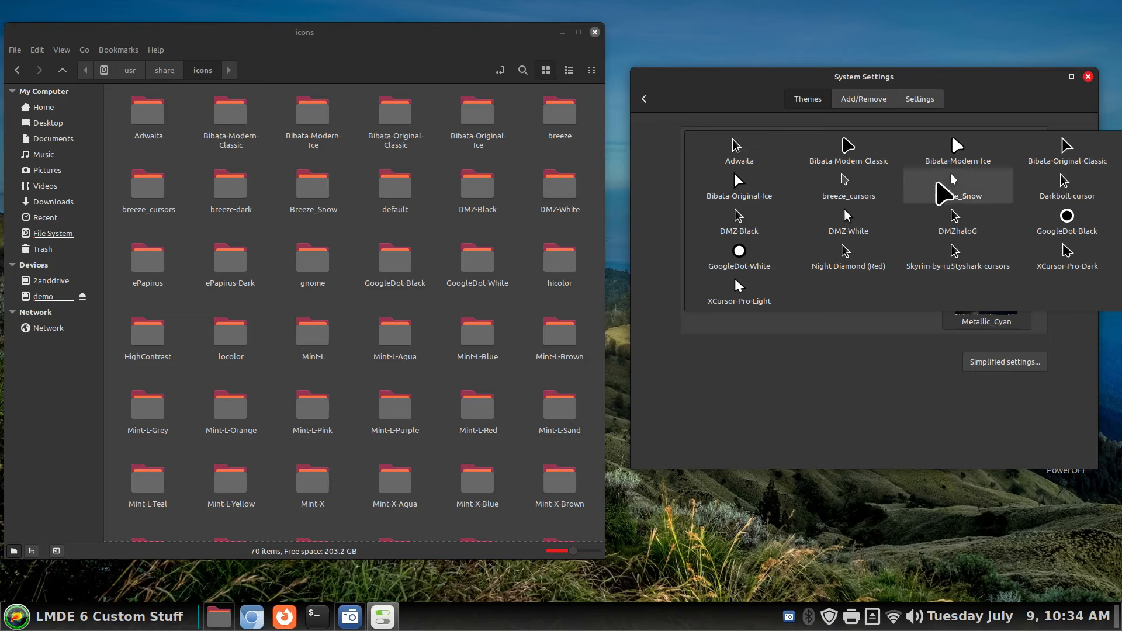
click(314, 115)
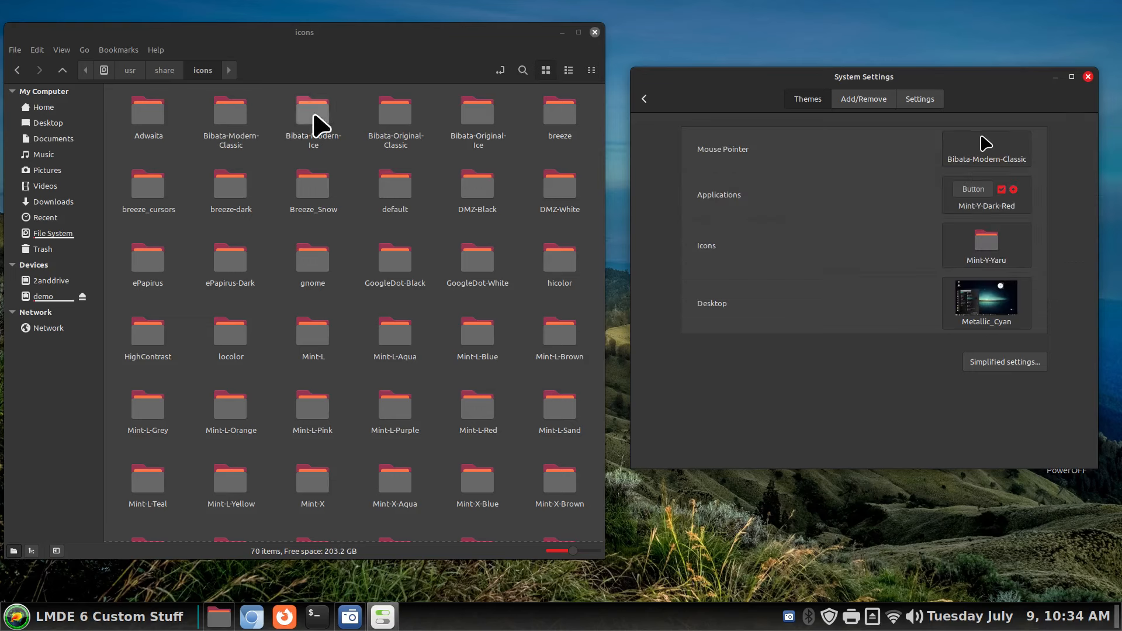
click(955, 153)
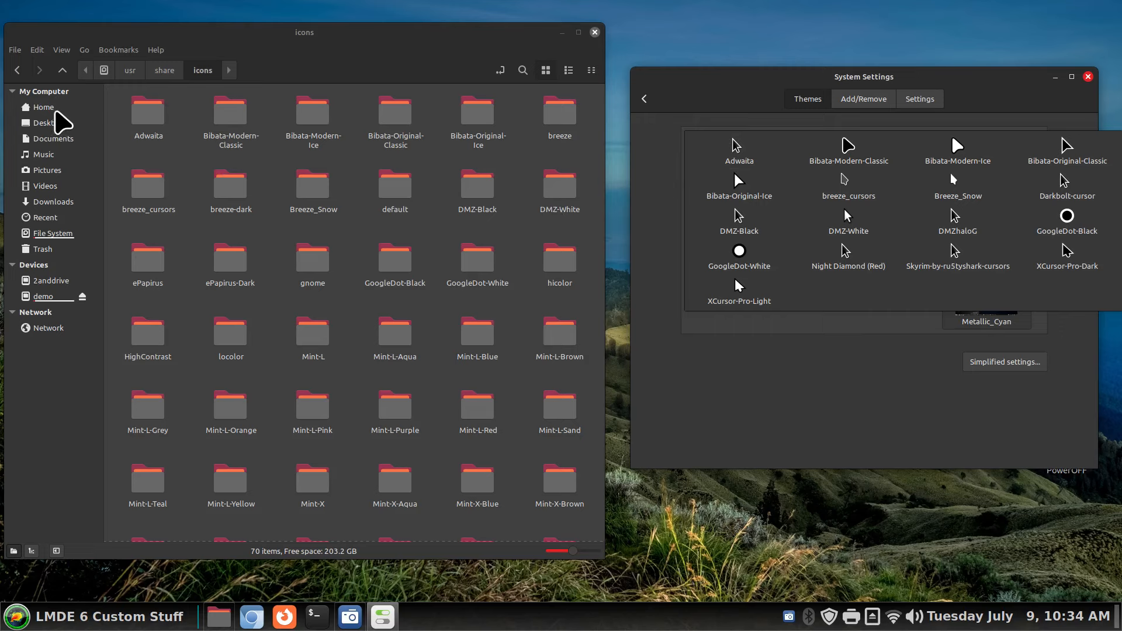
- Open the .icons folder in Home and compare its cursor folders with the mouse pointer theme list, leaving the theme selection as is
click(53, 108)
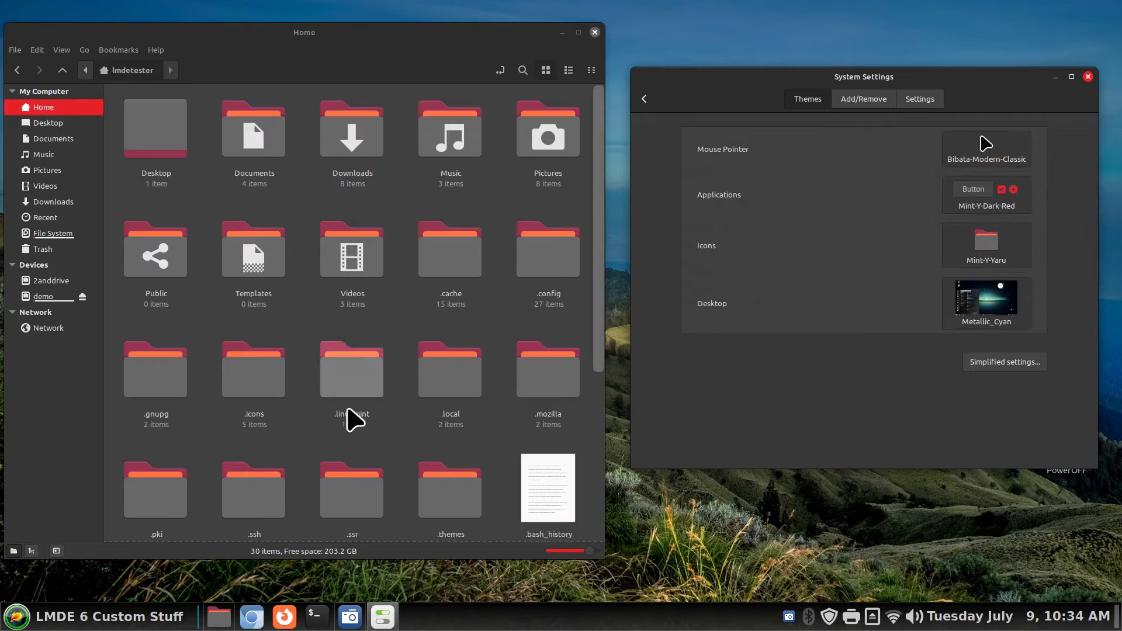
double_click(247, 383)
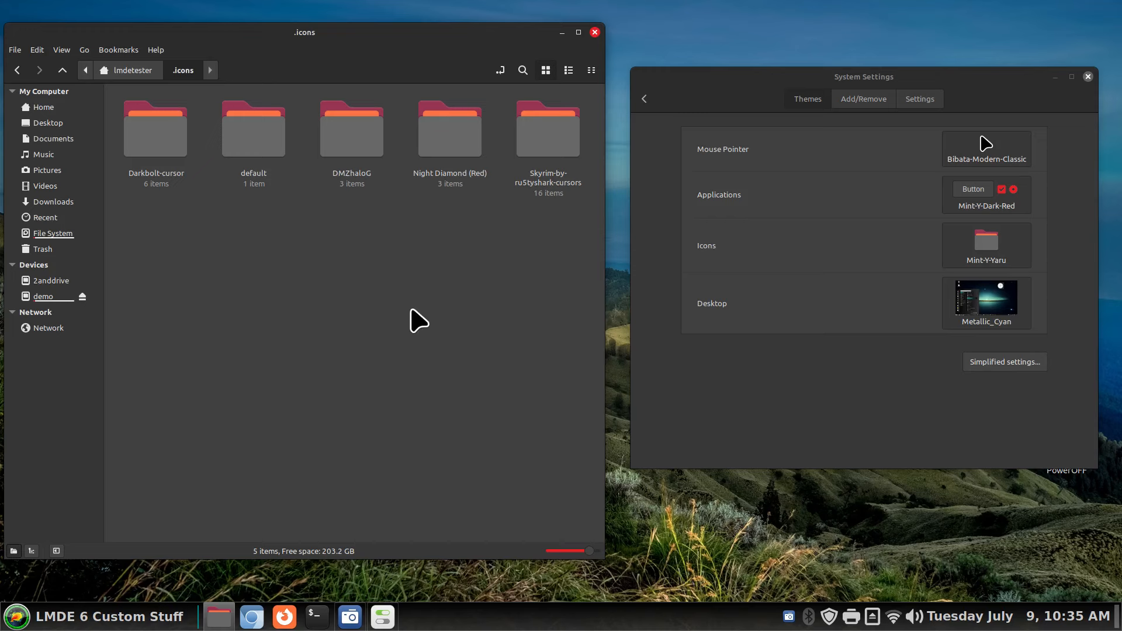
click(951, 156)
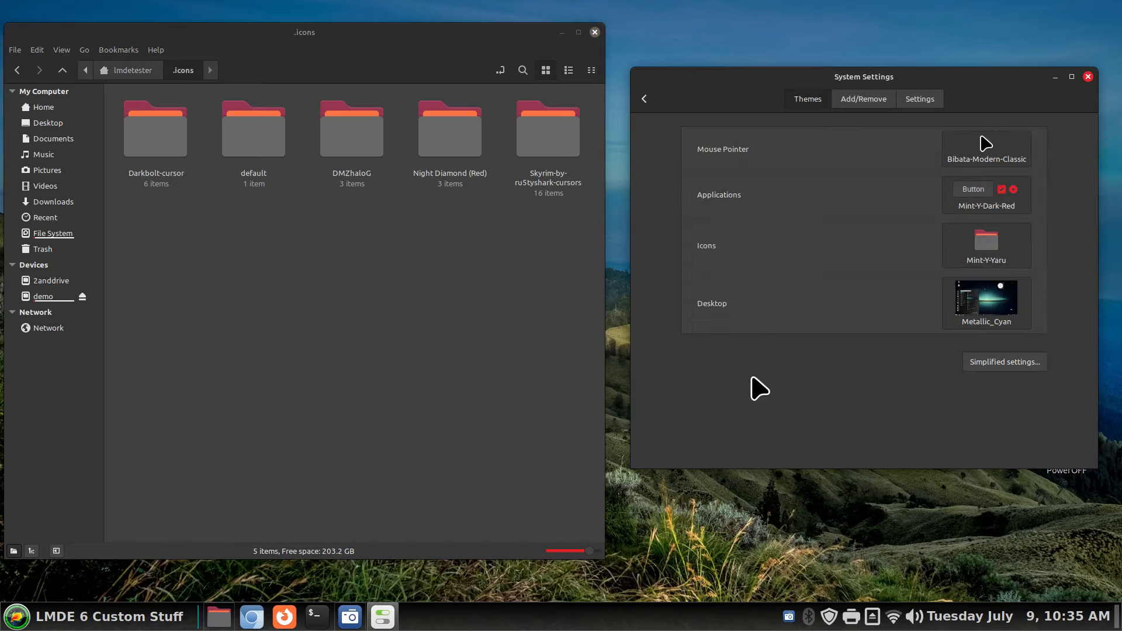
click(758, 404)
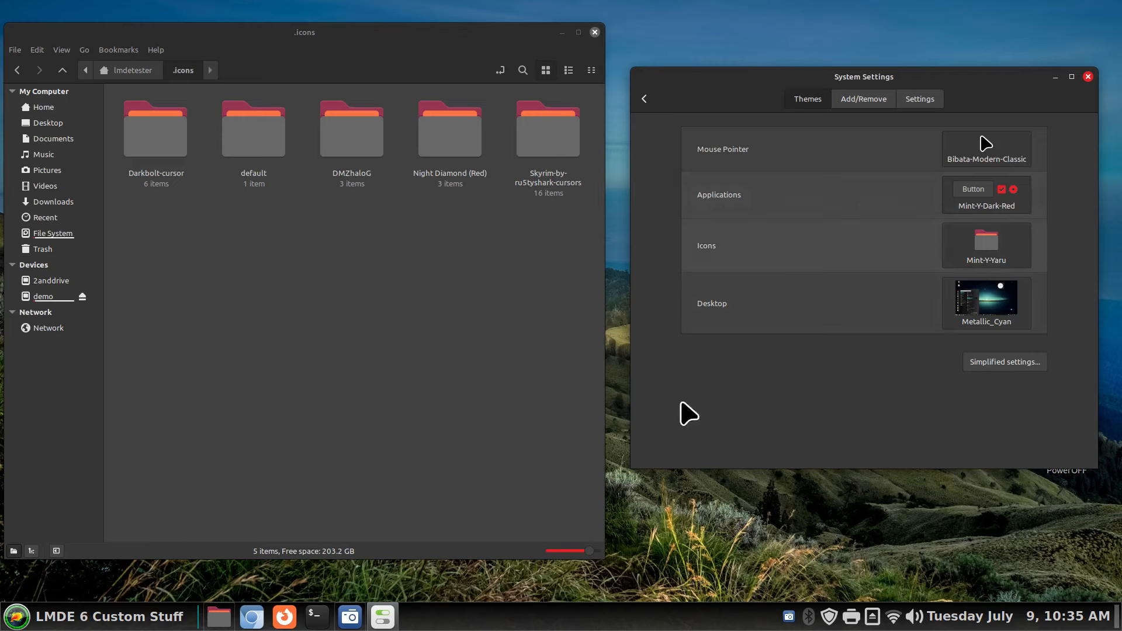
click(343, 200)
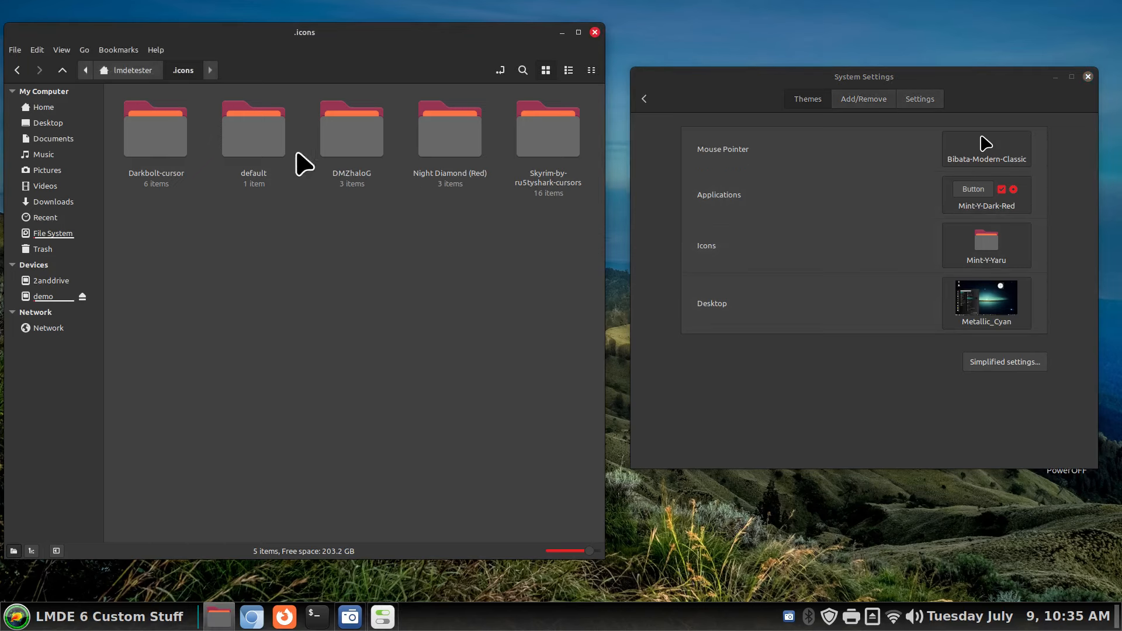
- Compare the available mouse pointer themes with the cursor folders in .icons, leaving the pointer theme selection as is
click(991, 163)
click(858, 149)
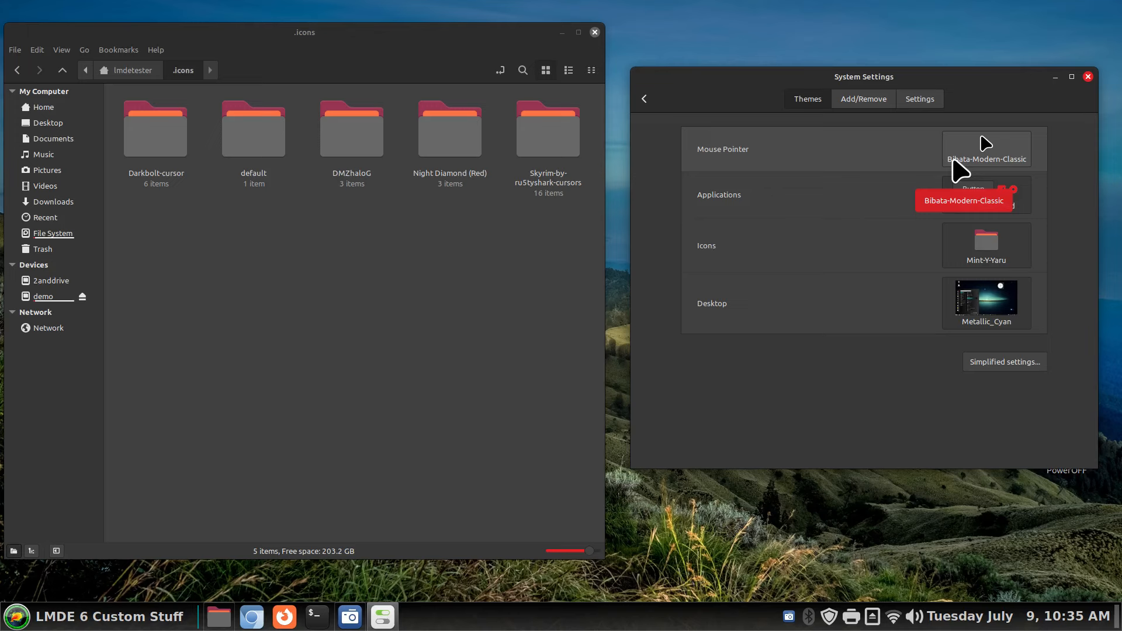
click(963, 159)
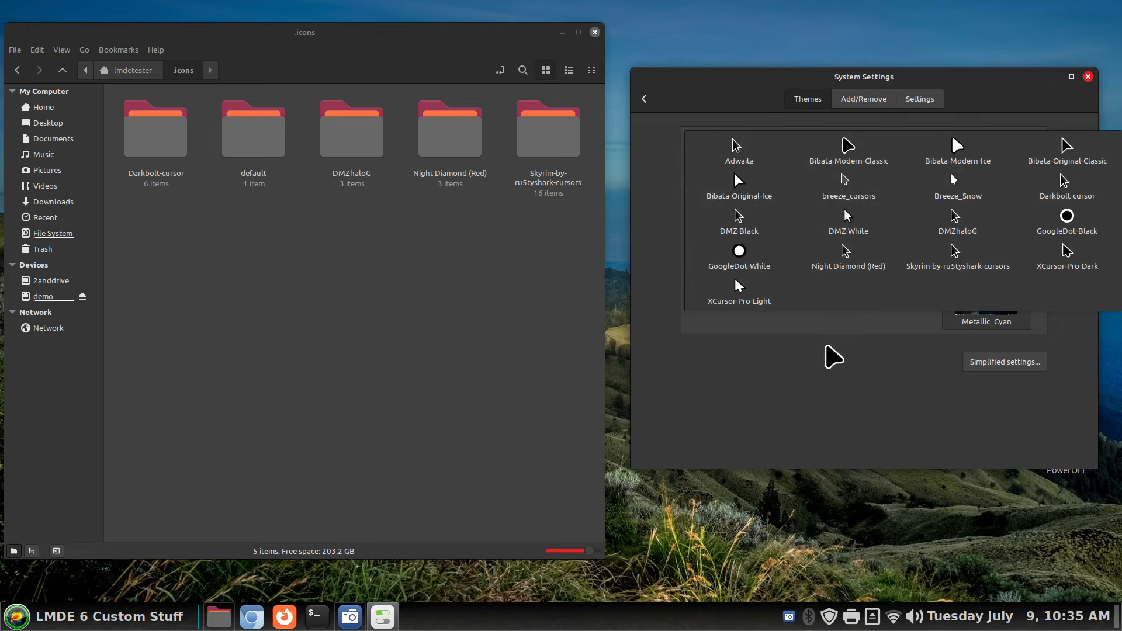
click(829, 355)
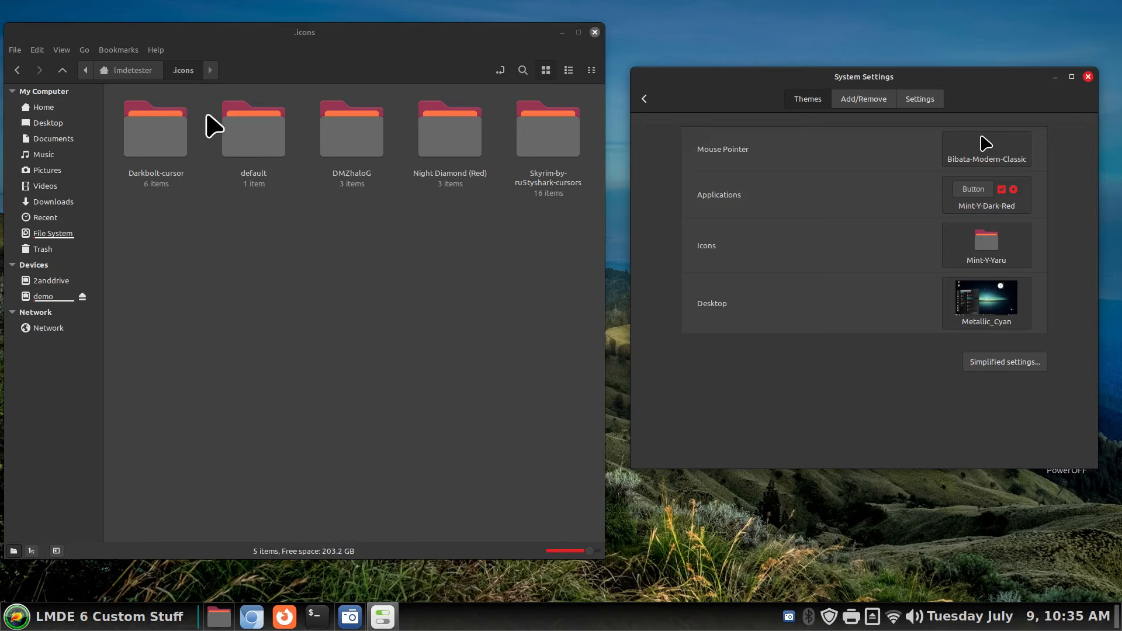
click(280, 247)
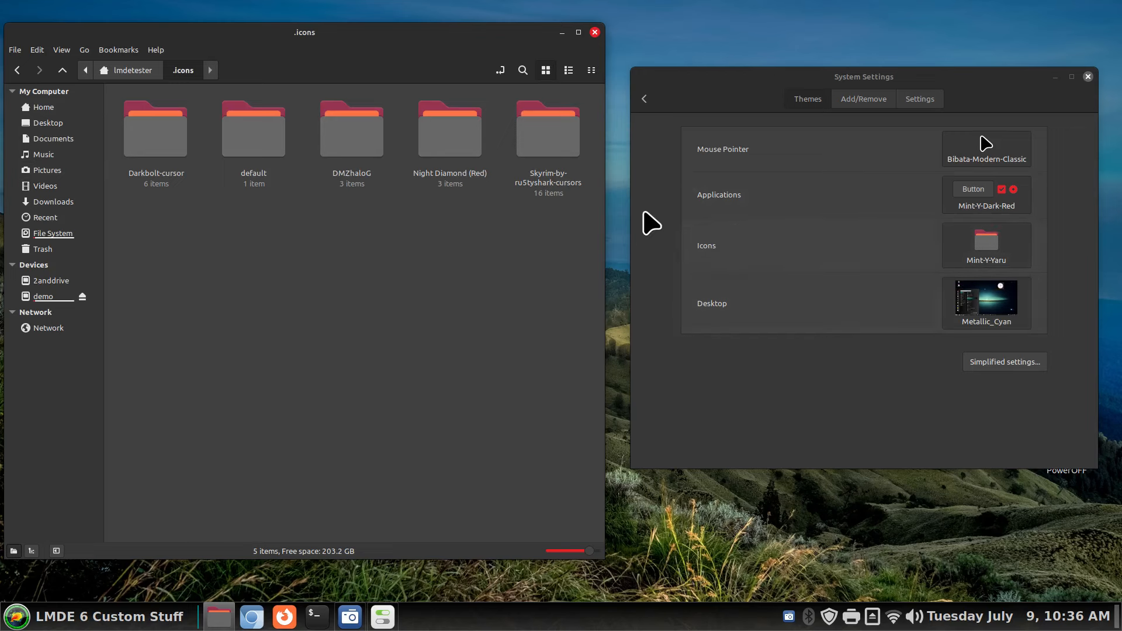
- Close the .icons folder window and check how the current desktop theme styles the application menu
click(595, 33)
click(18, 617)
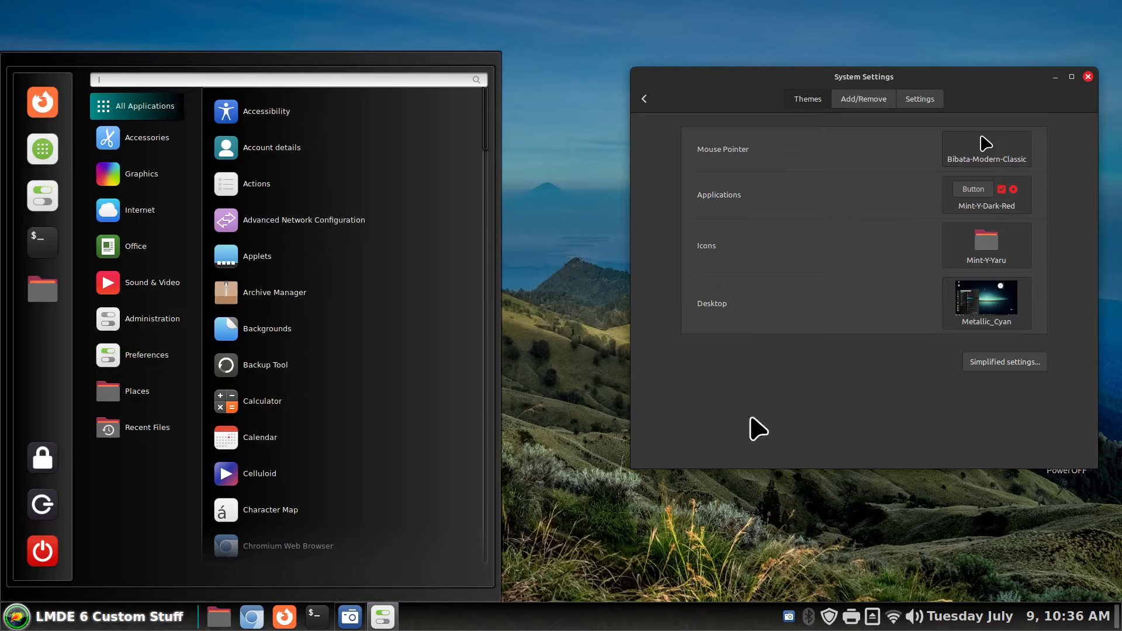
click(865, 401)
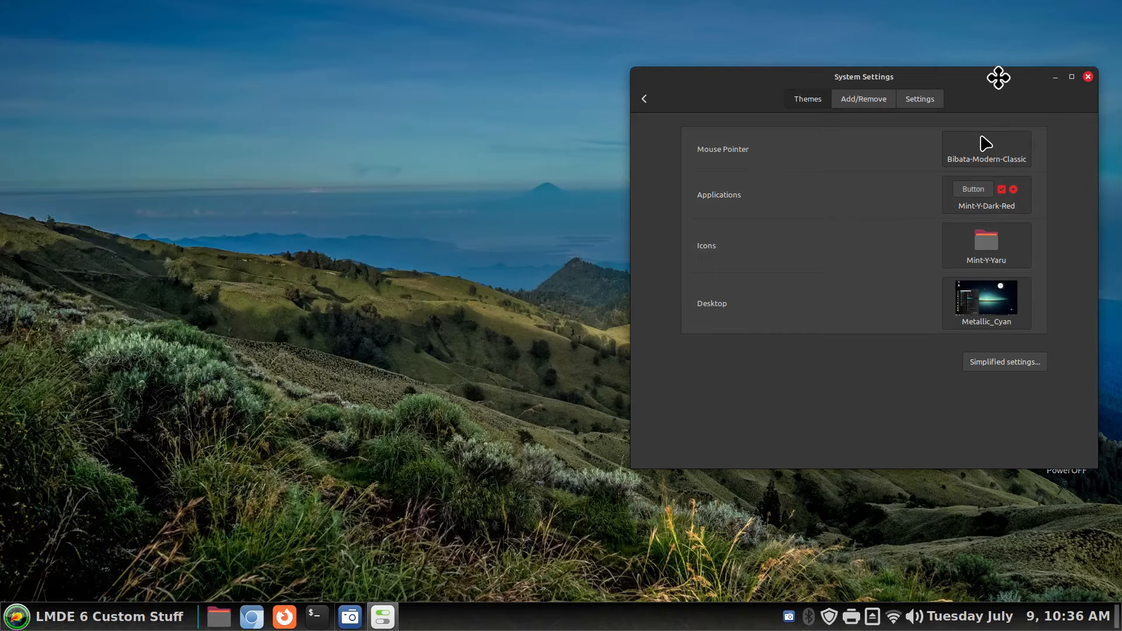
- Browse the downloadable desktop themes down to Winterbloom and view its web page, closing the page when done
drag(1000, 77, 857, 71)
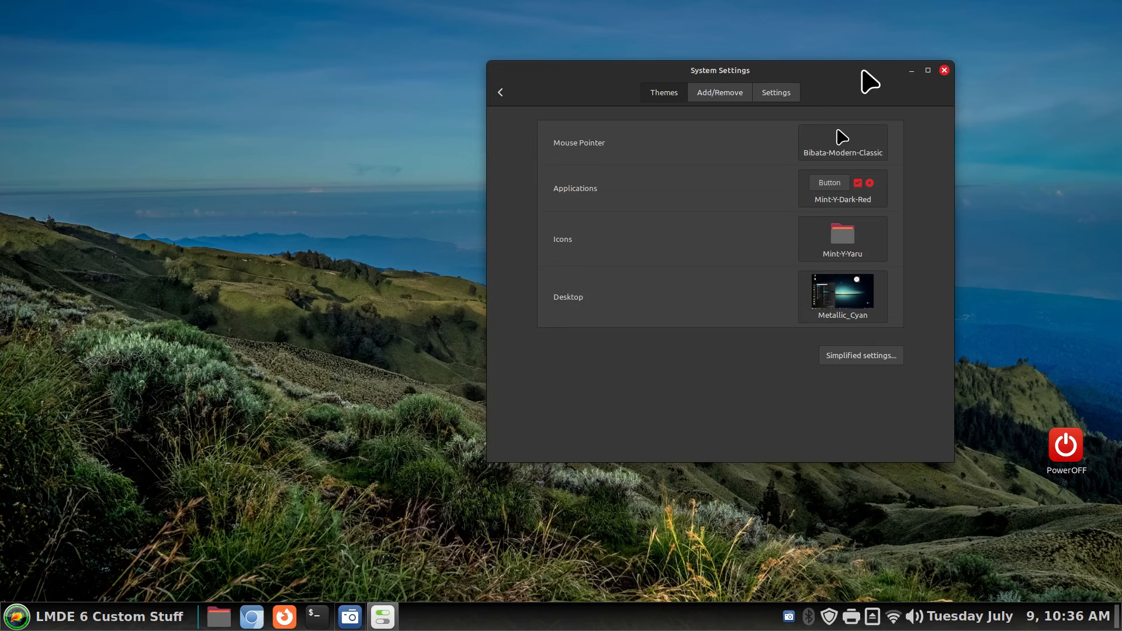
click(722, 96)
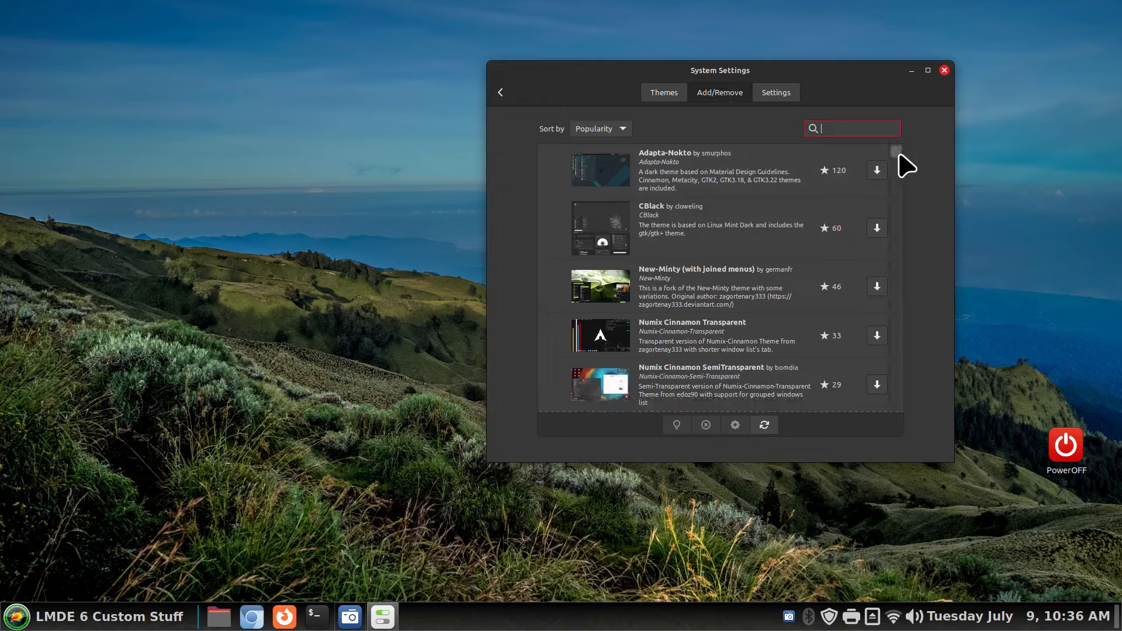
scroll(900, 181, down, 5)
drag(900, 183, 898, 405)
click(719, 389)
click(677, 425)
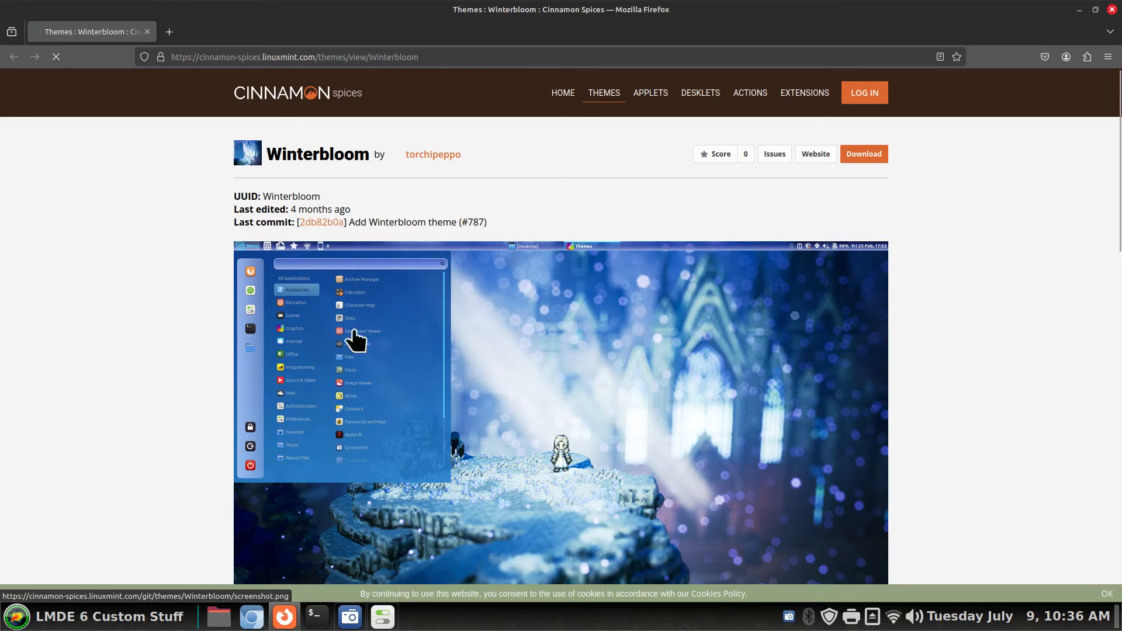
scroll(635, 377, down, 4)
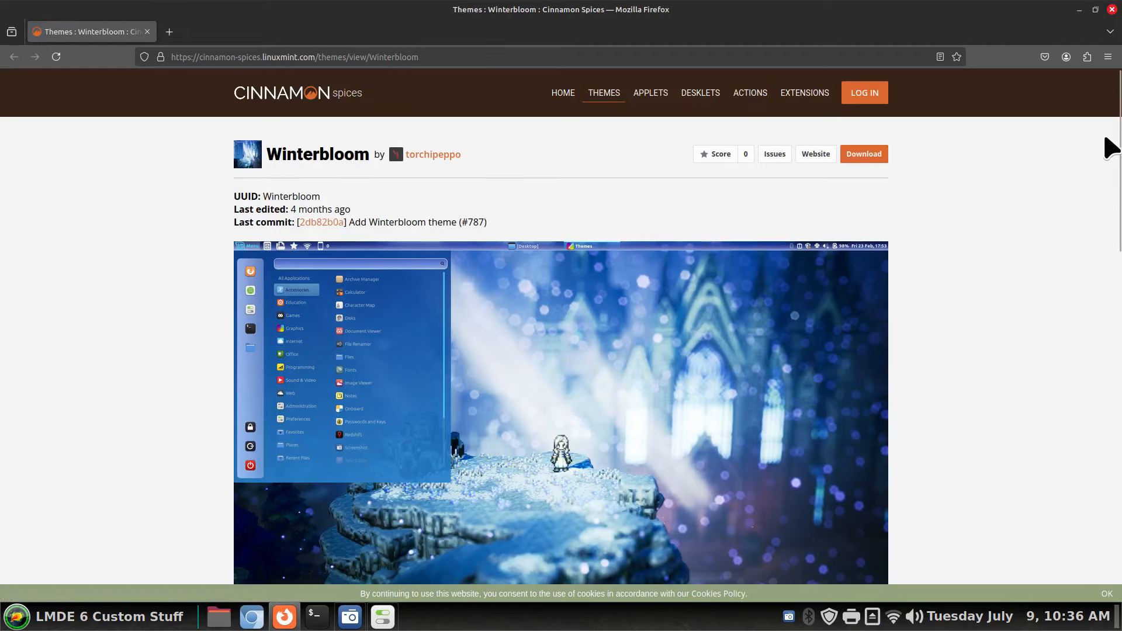
click(1112, 10)
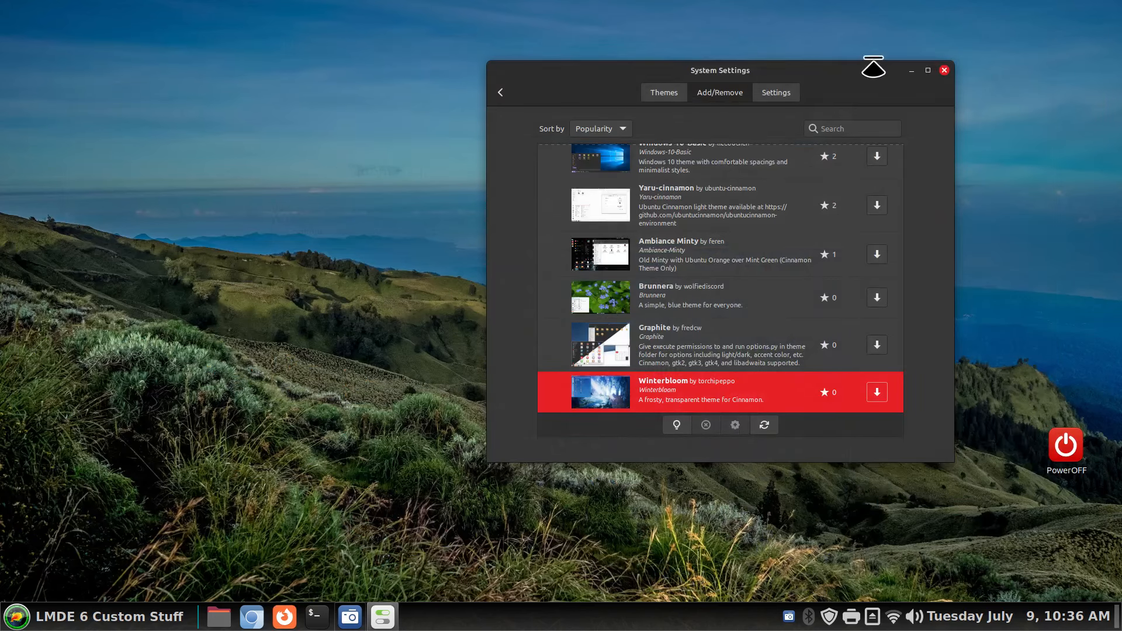
- Place a file manager window beside the theme settings and open the .themes folder in Home
drag(859, 70, 1019, 95)
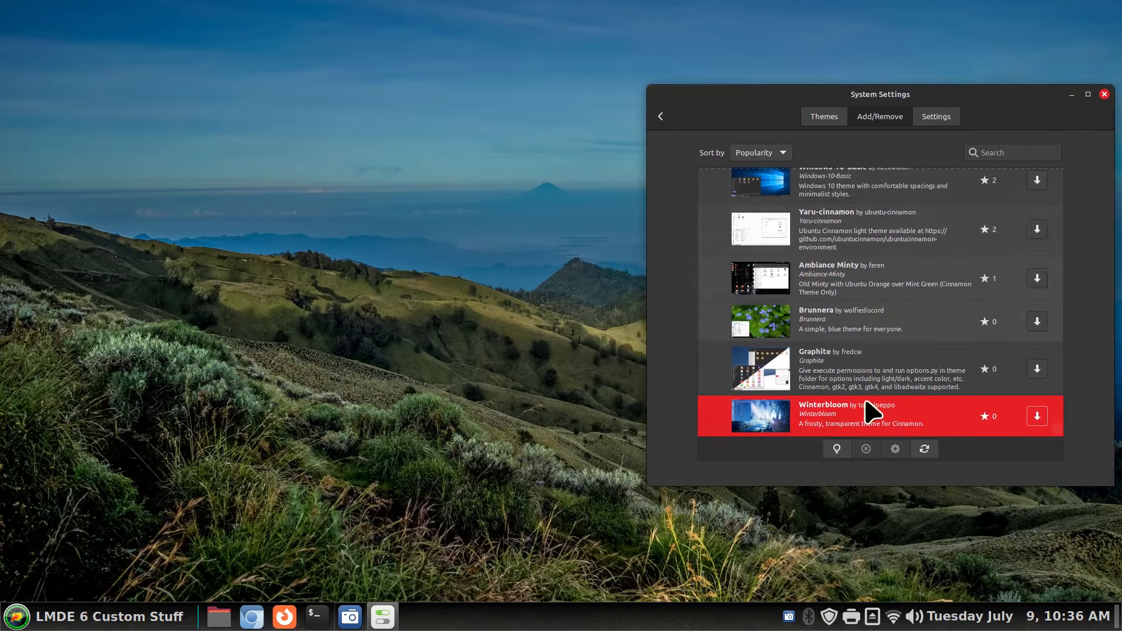
click(220, 616)
drag(366, 46, 312, 18)
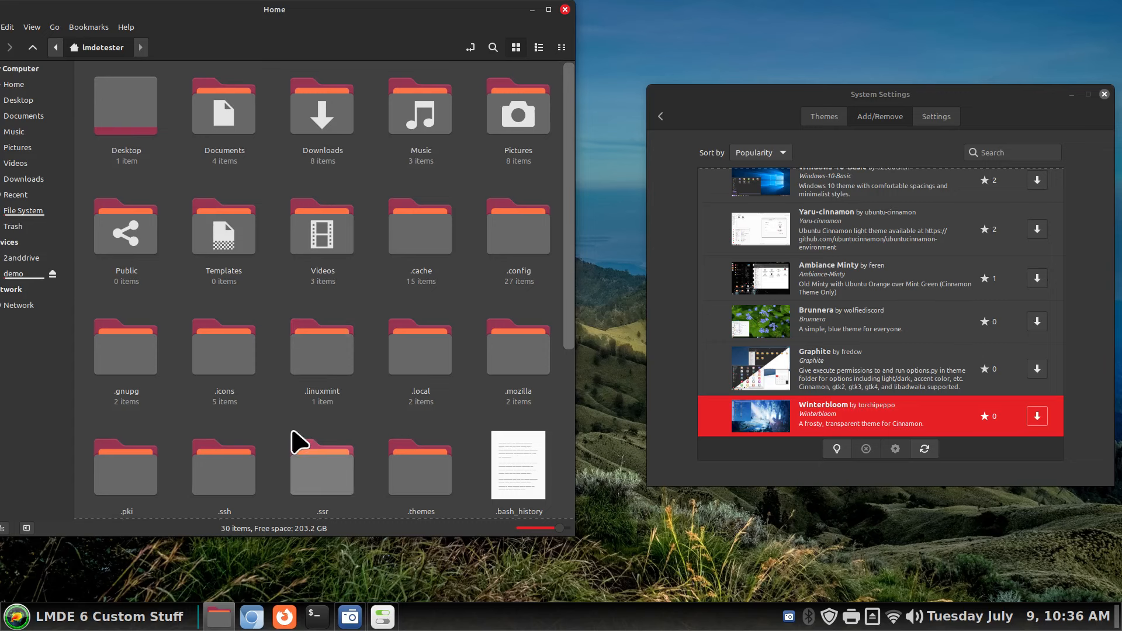
scroll(298, 442, down, 1)
click(431, 471)
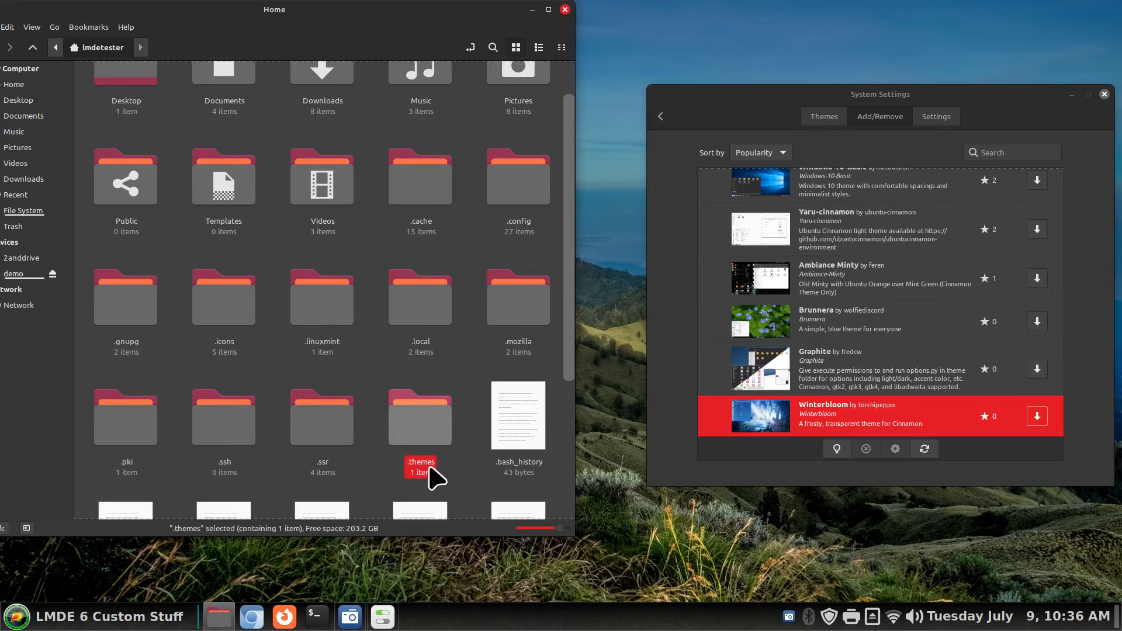
double_click(423, 432)
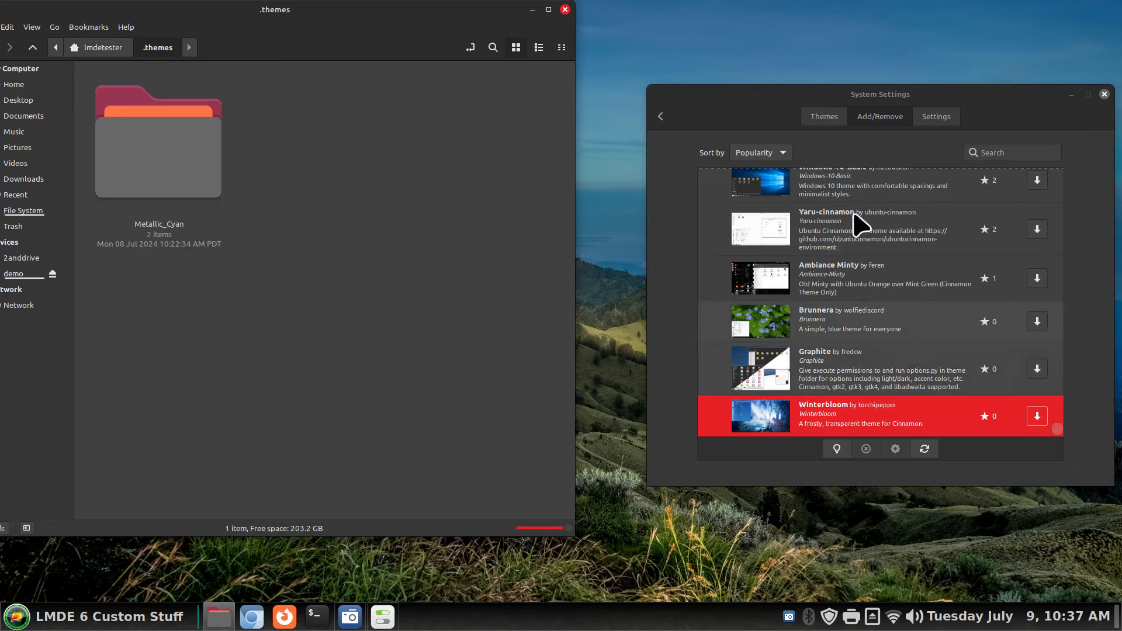
- Install the Winterbloom theme from the downloadable desktop themes
click(824, 117)
click(879, 116)
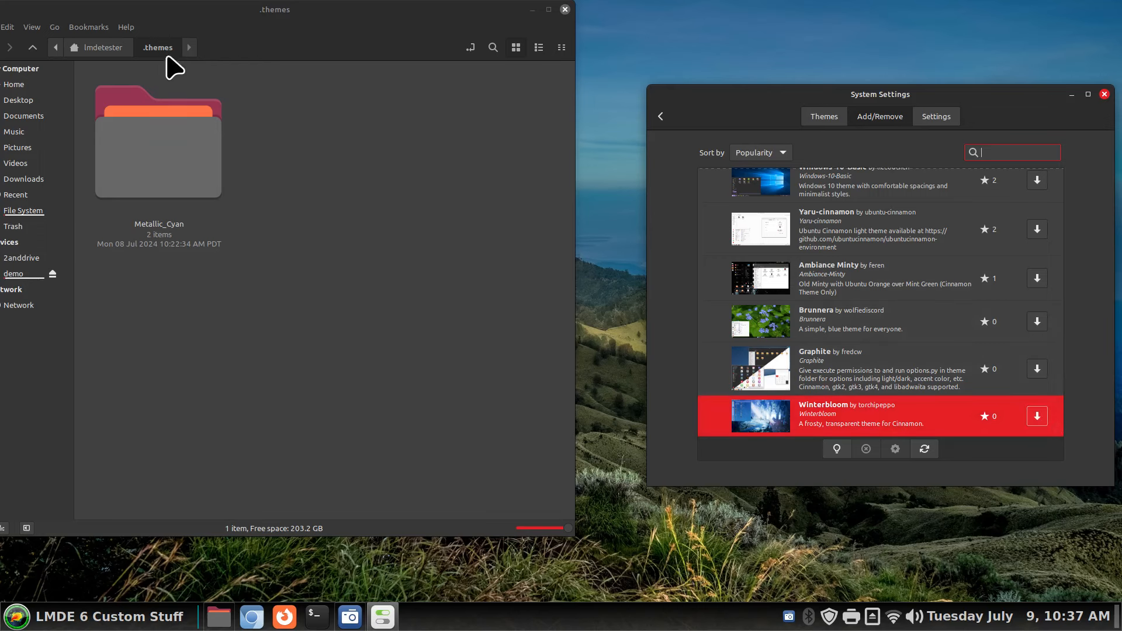
click(1036, 417)
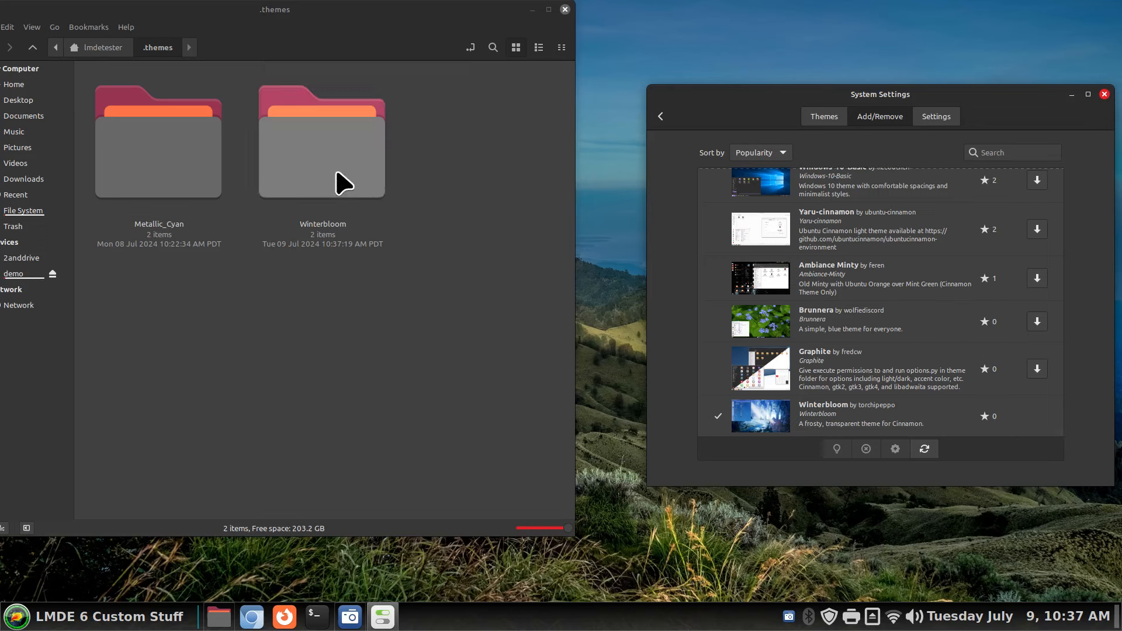
- Apply Winterbloom as the desktop theme and close the .themes folder window
click(820, 119)
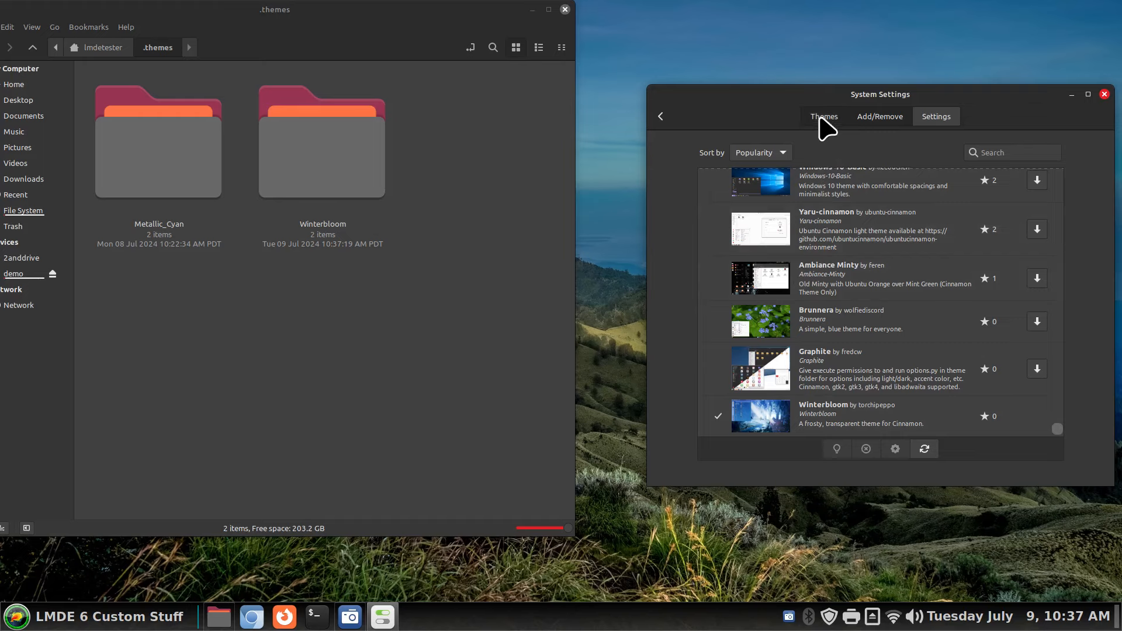
click(992, 327)
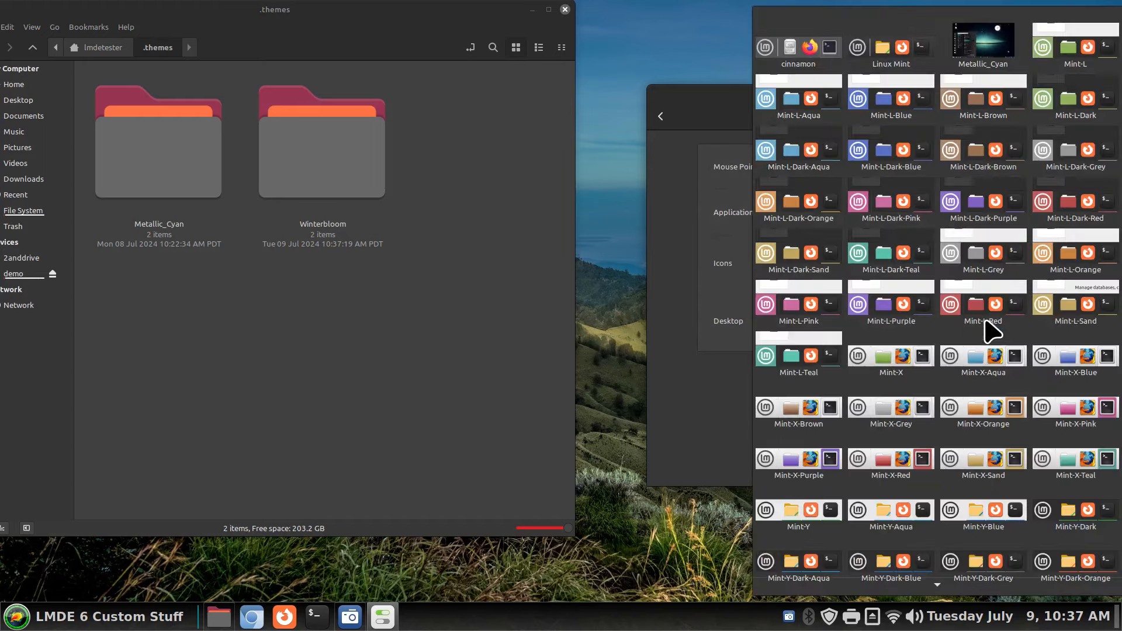
scroll(985, 321, down, 10)
click(811, 543)
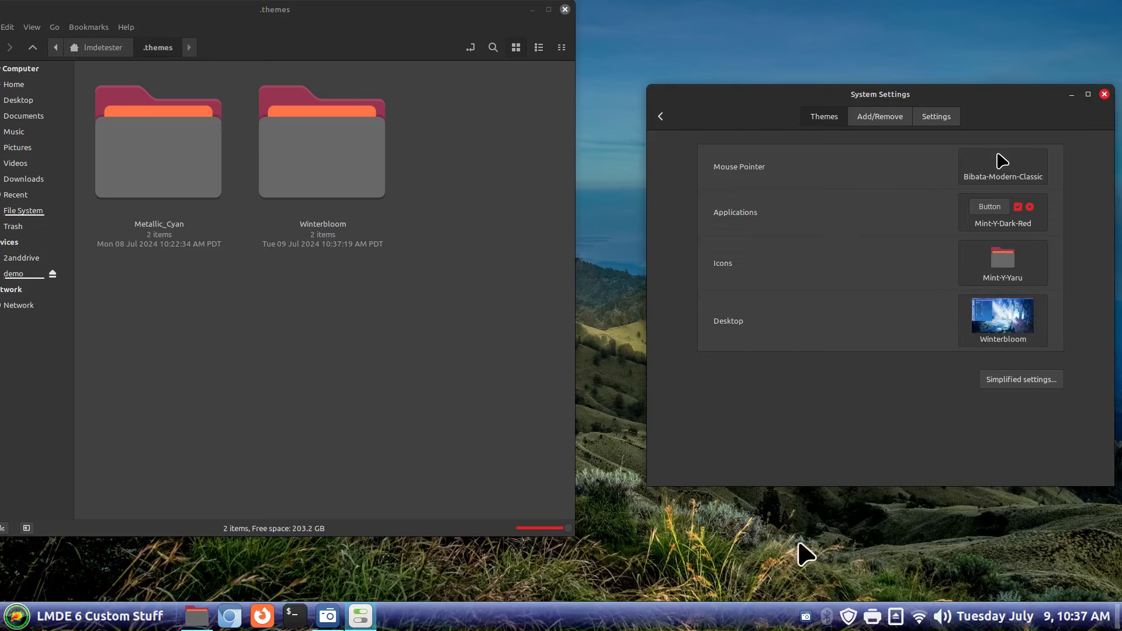
click(565, 9)
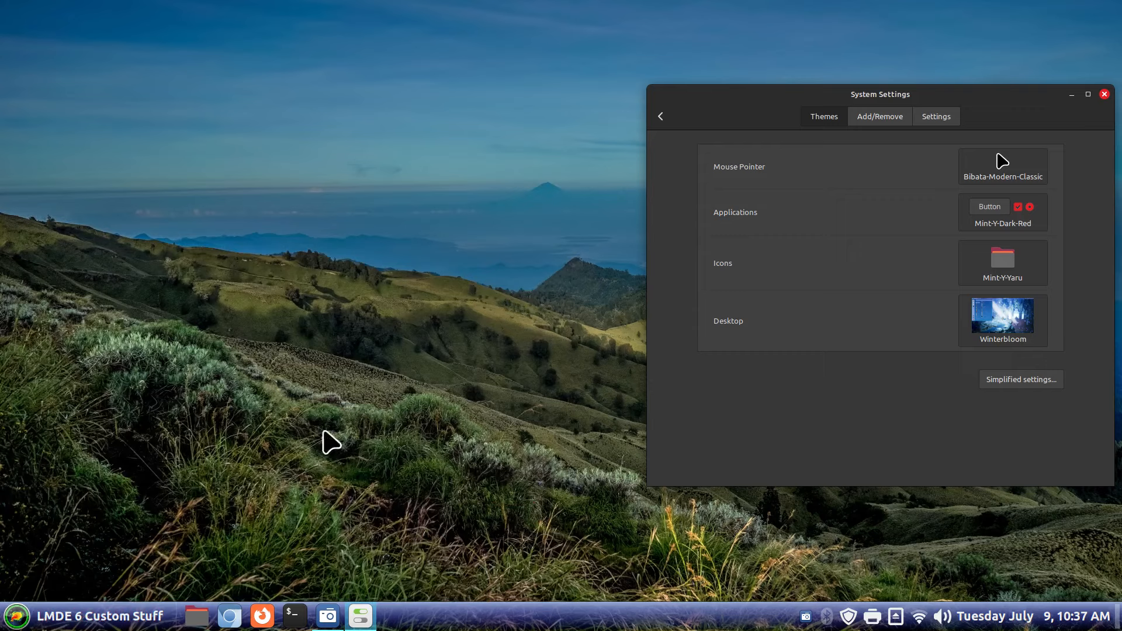
- With the Home folder open, set the icon theme to HighContrast and check its look in the application menu
click(199, 615)
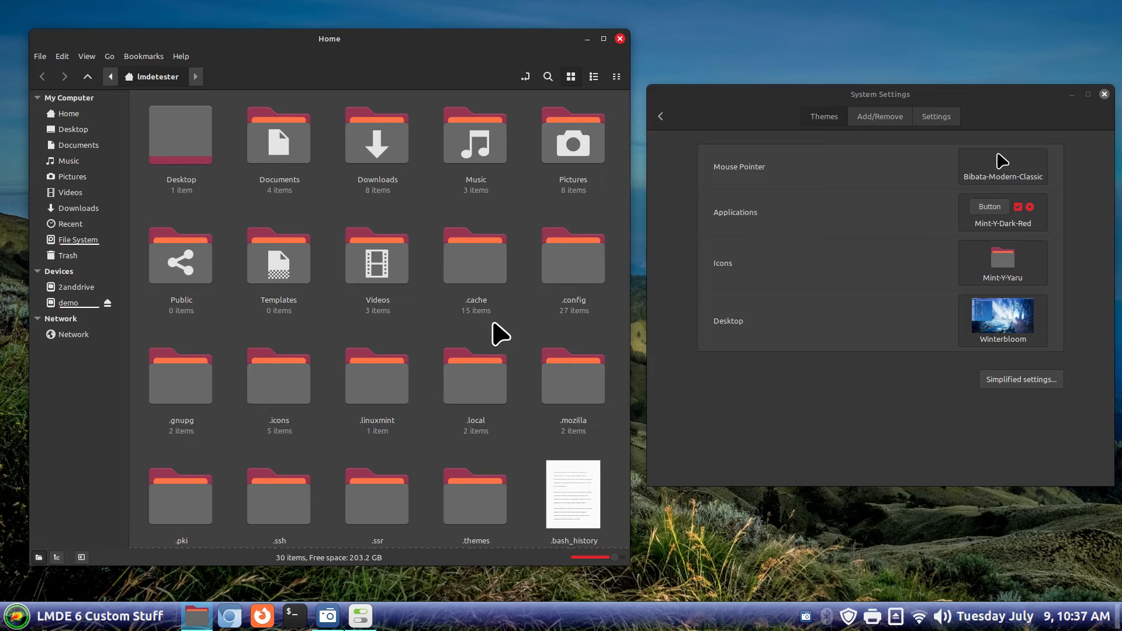
click(1005, 275)
click(939, 82)
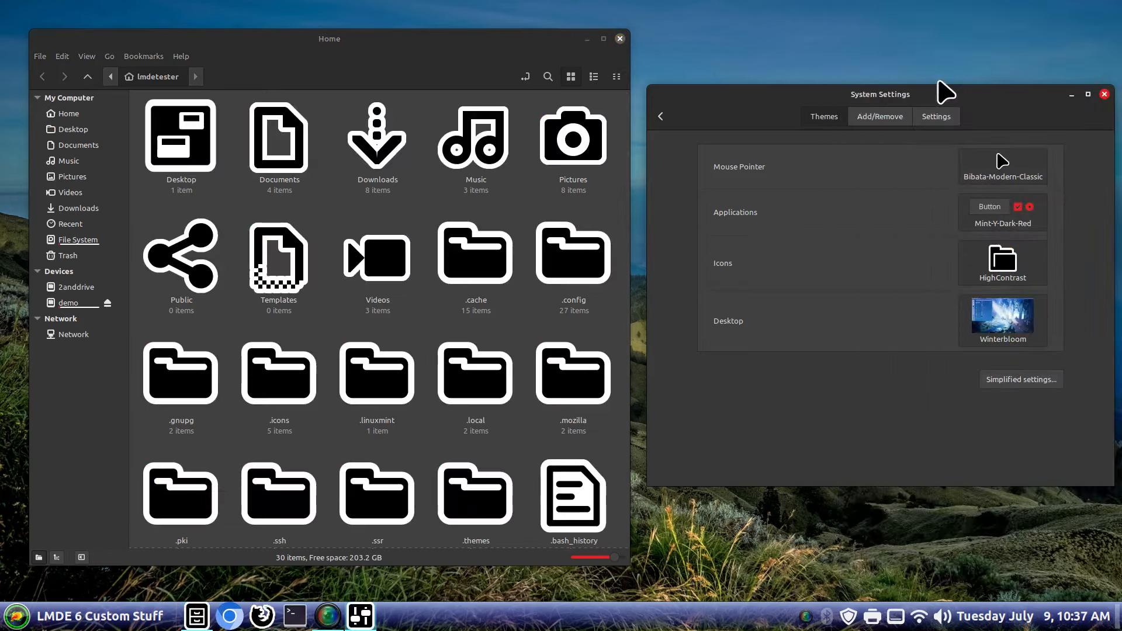
click(13, 621)
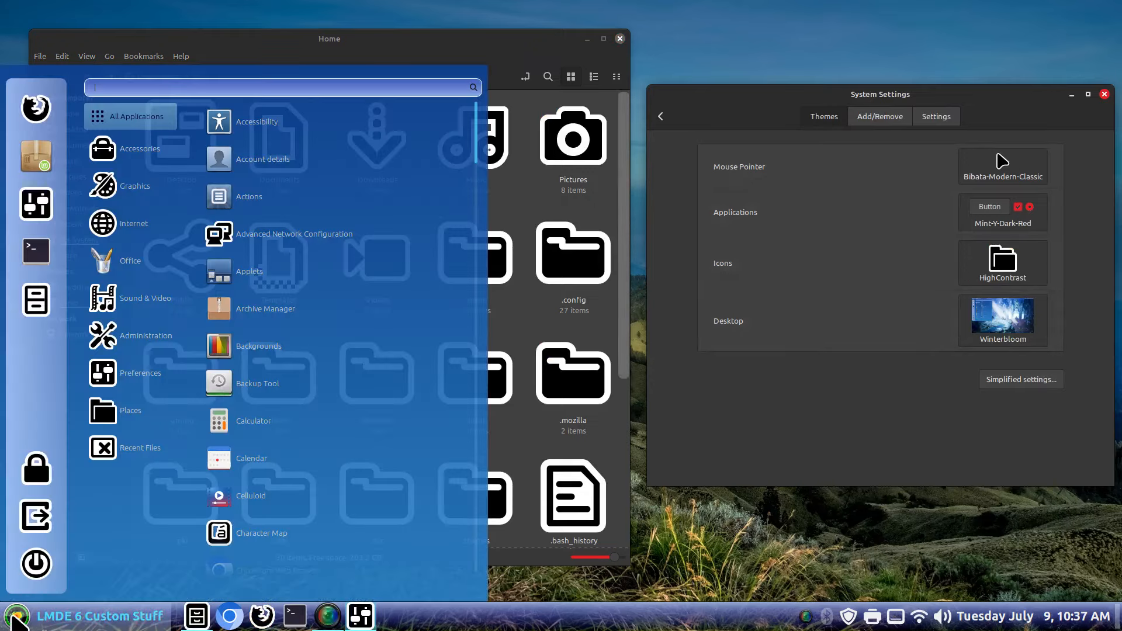
click(803, 426)
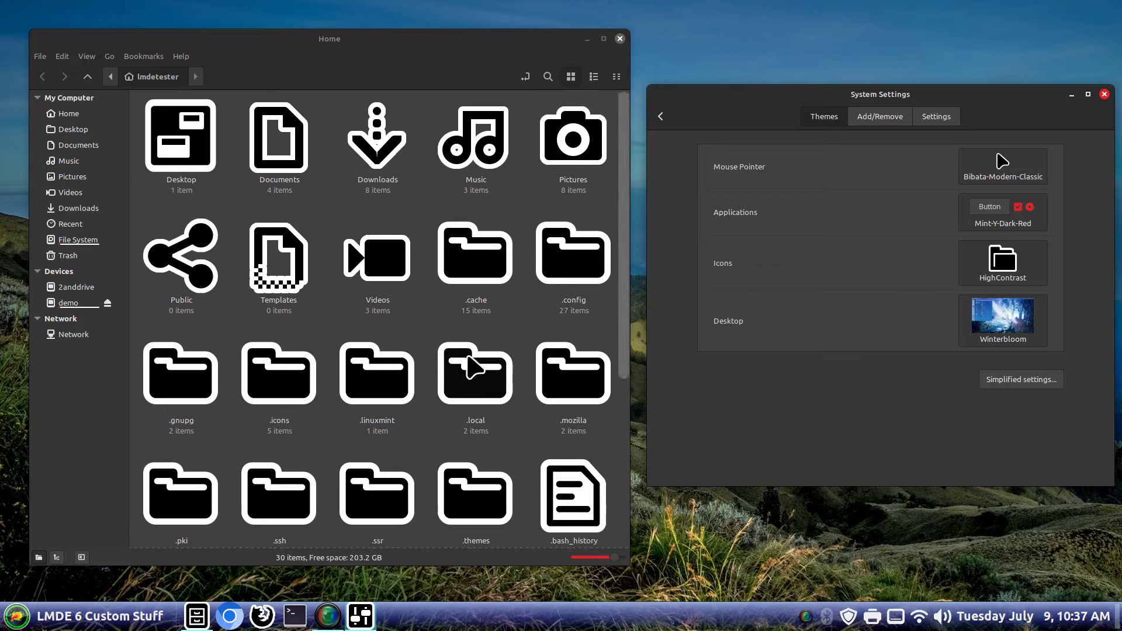
- Open the .themes folder in Home and set the icon theme to Mint-Y-Yaru
scroll(501, 403, down, 1)
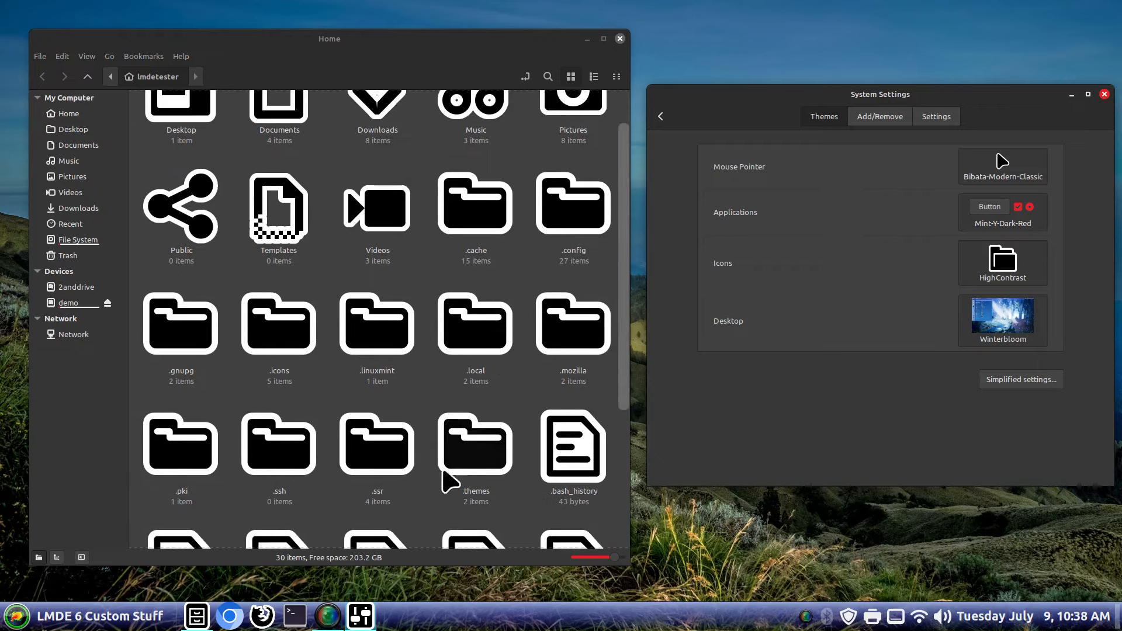
double_click(467, 468)
click(1002, 263)
- Set the desktop theme to Metallic_Cyan
click(987, 338)
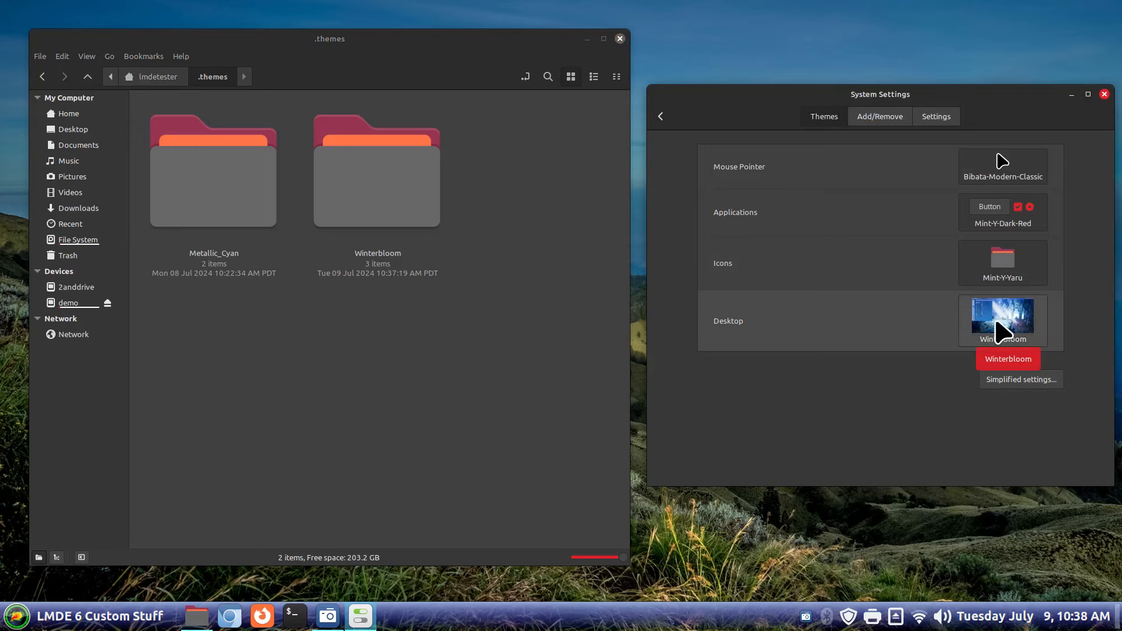
click(1002, 331)
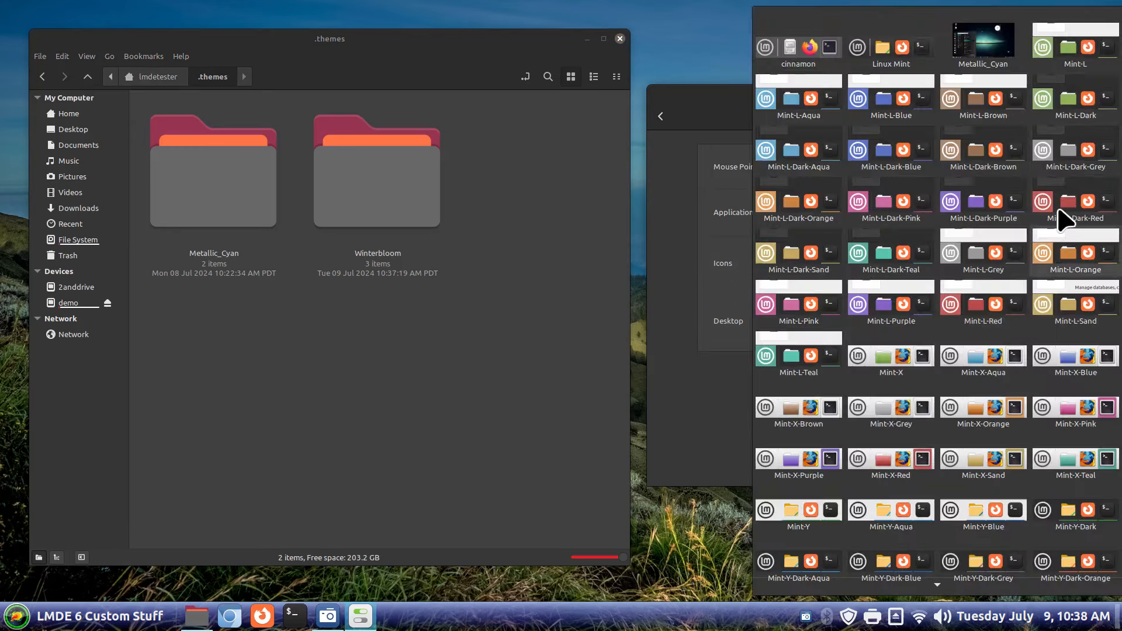
click(993, 58)
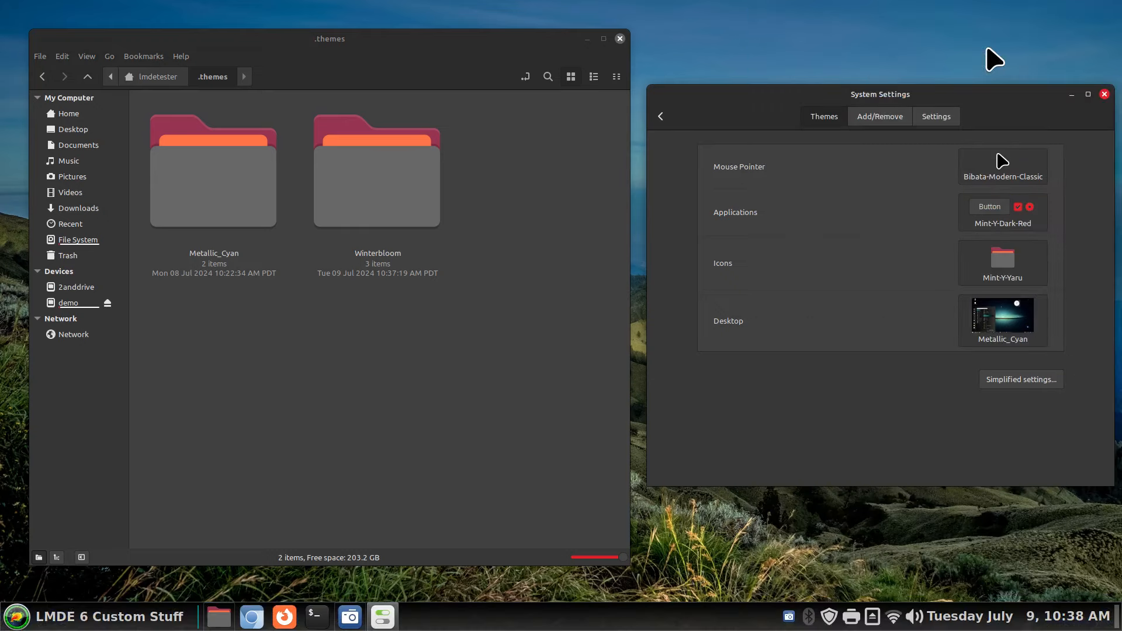
- Select Winterbloom in the downloadable themes list and delete its folder from .themes
click(883, 116)
click(807, 418)
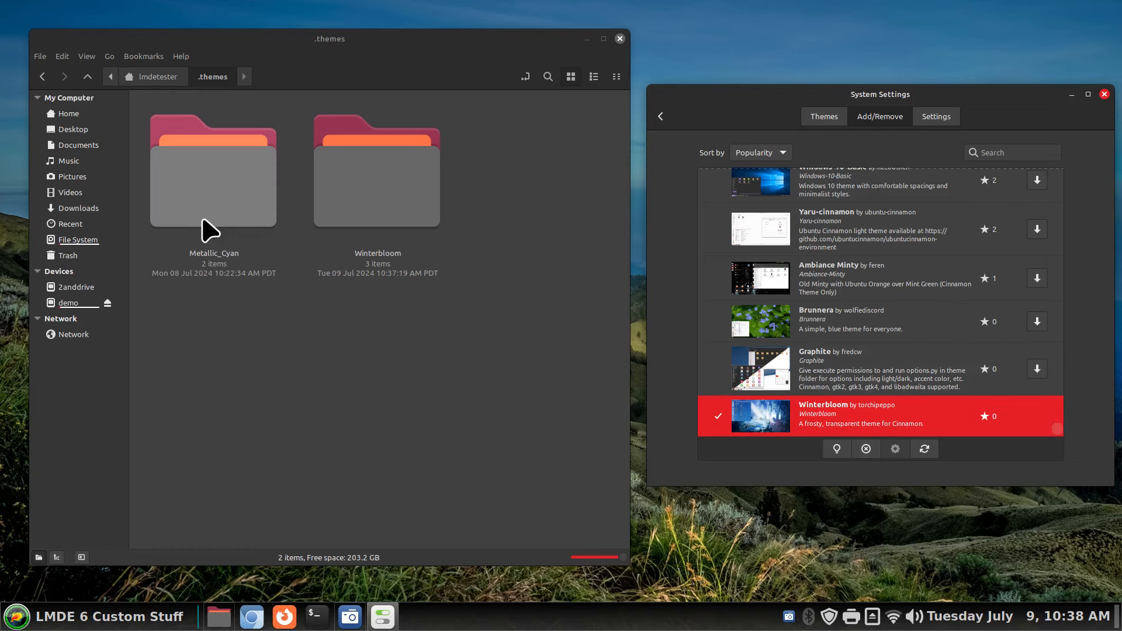
click(380, 181)
key(Delete)
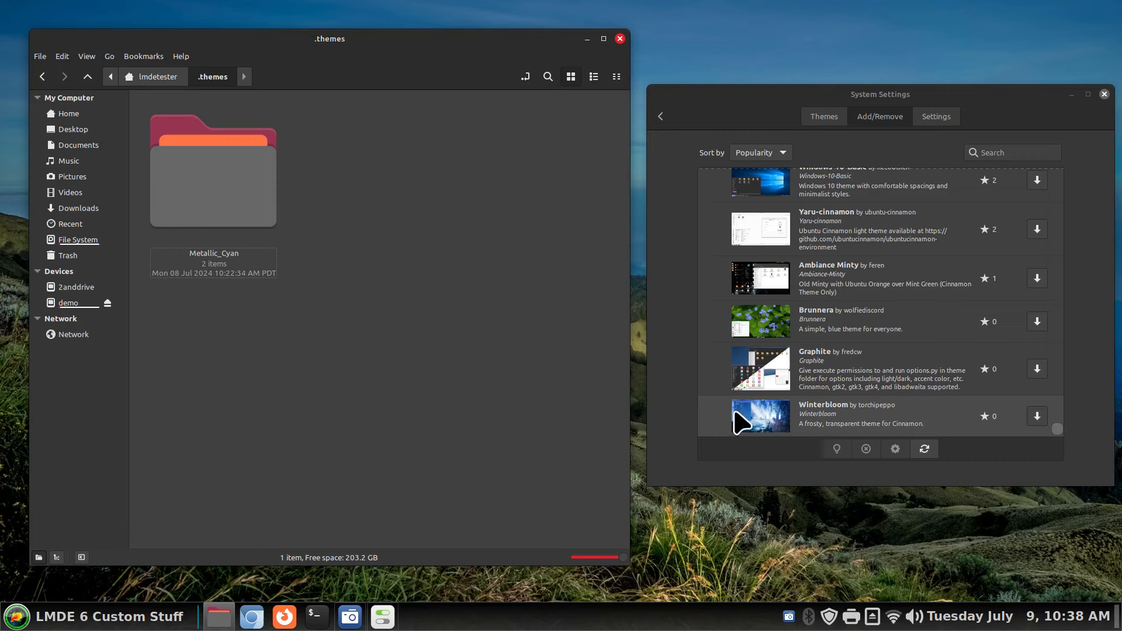
- Reinstall the Winterbloom theme from the downloadable themes list and uninstall it again
click(845, 419)
click(1037, 416)
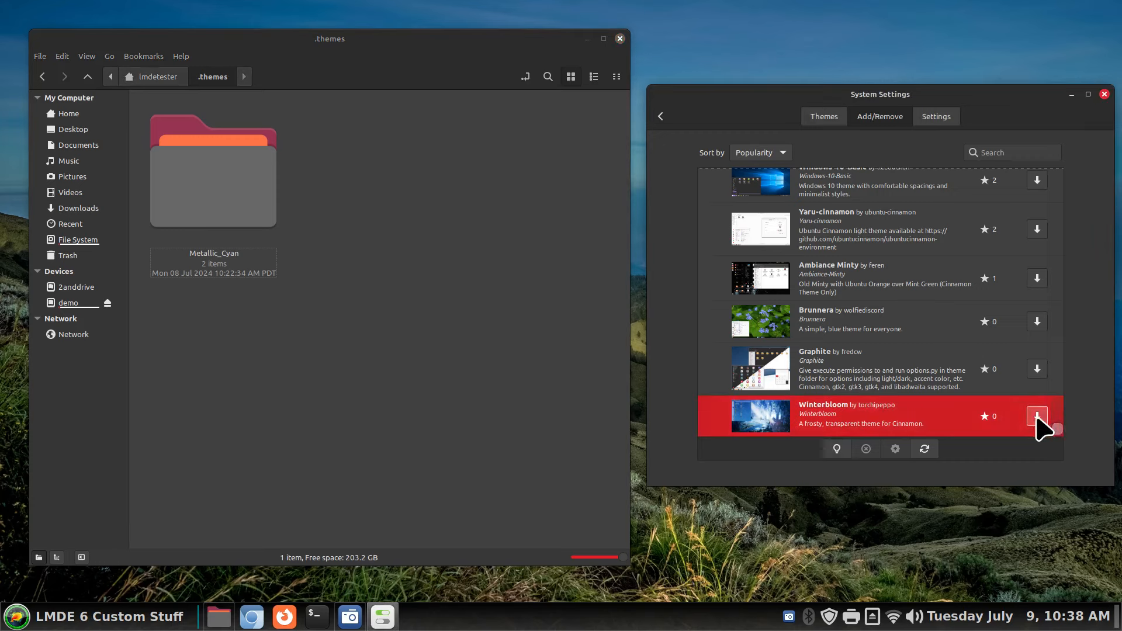
click(1038, 417)
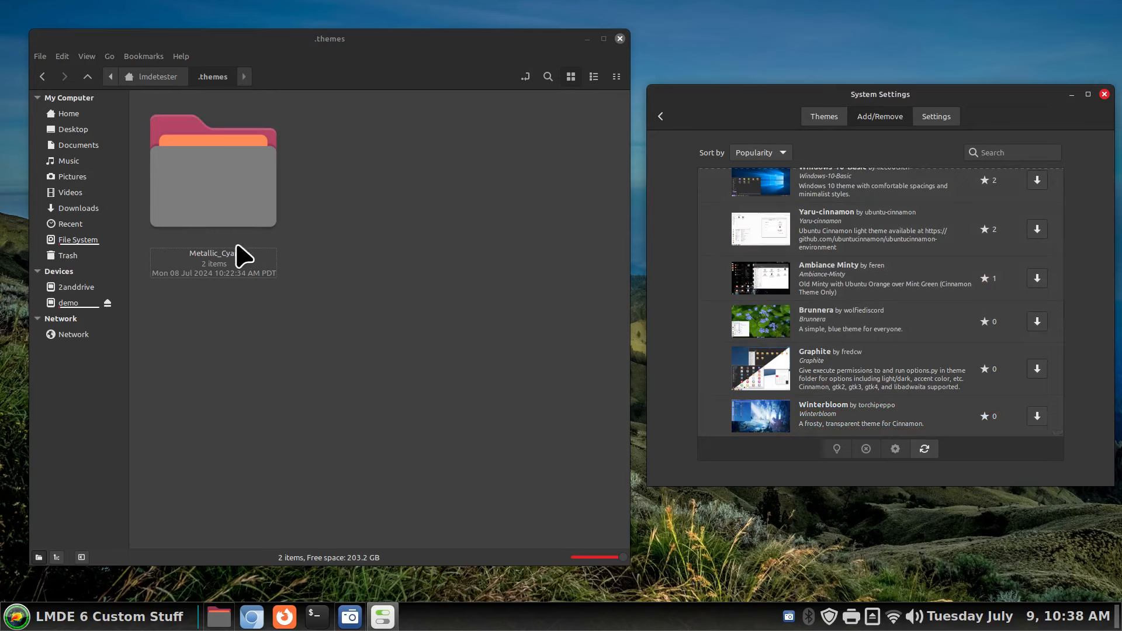
- Return to the current theme selections and close the .themes folder window
click(823, 117)
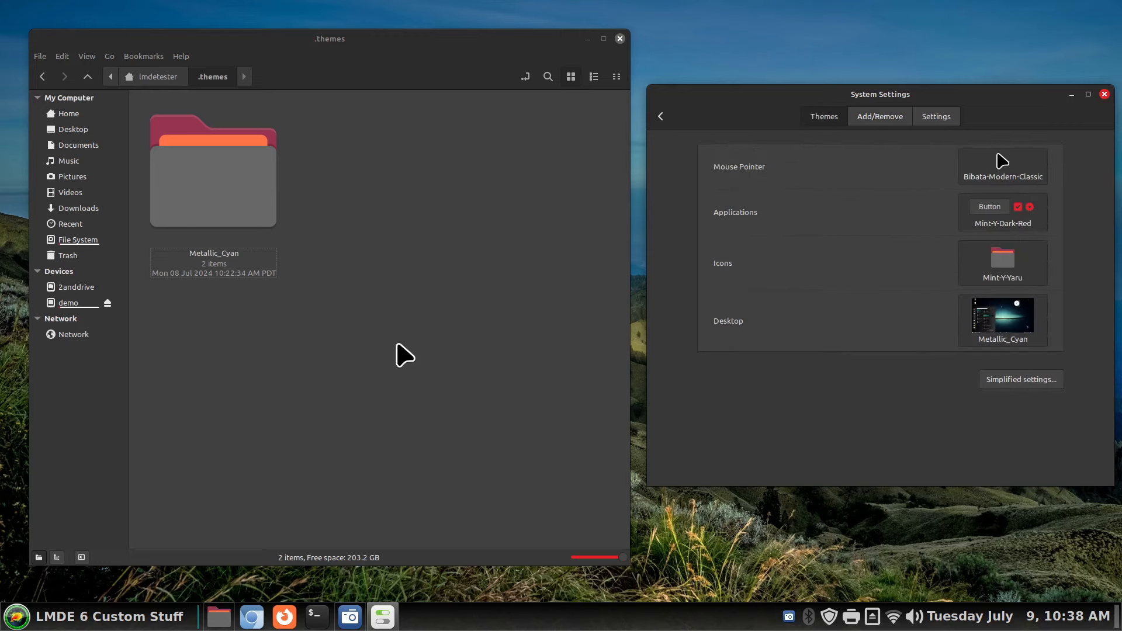
click(620, 39)
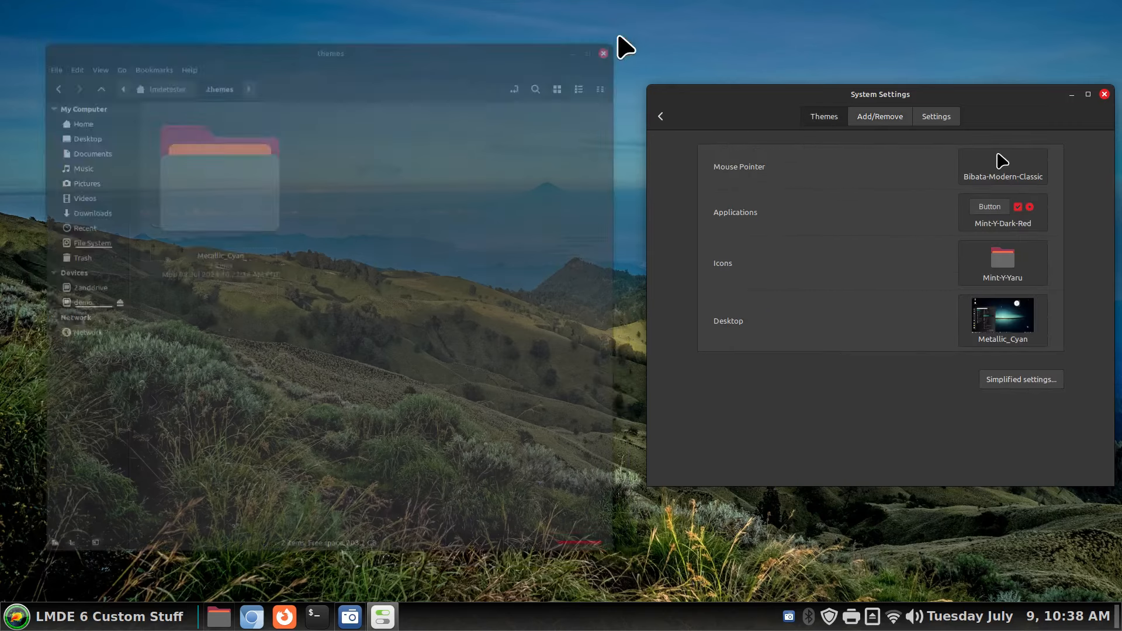
- Check how the Metallic_Cyan desktop theme styles the application menu, moving the settings window out of the way
drag(1016, 102, 636, 115)
click(19, 619)
click(532, 501)
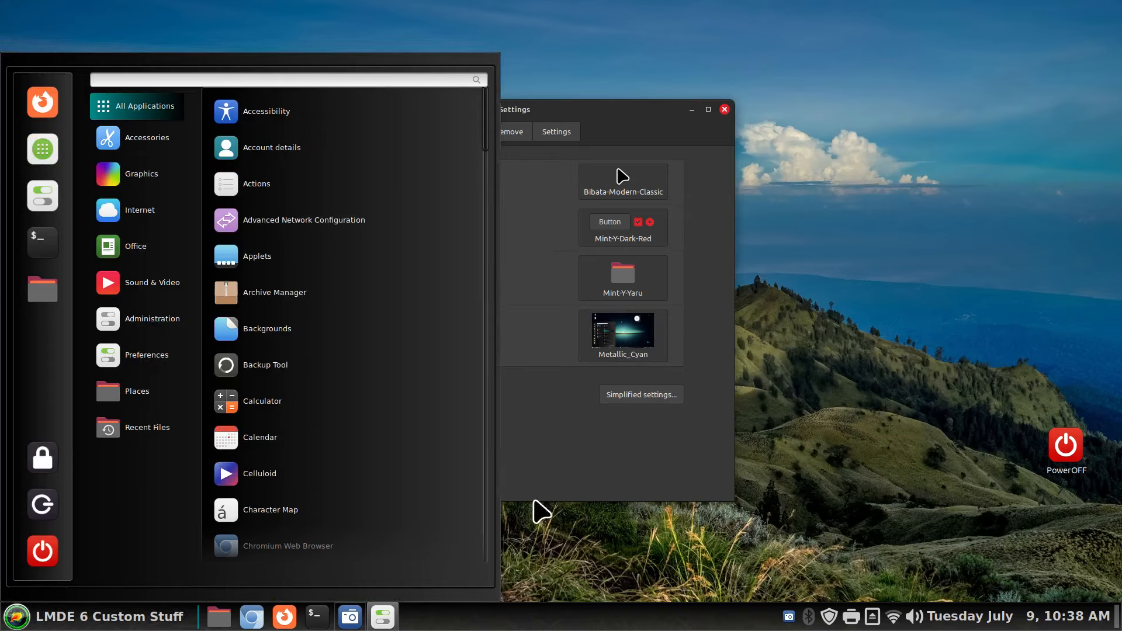
drag(636, 128, 1001, 149)
- Open the home folder beside the settings window and adjust its icon size
click(219, 617)
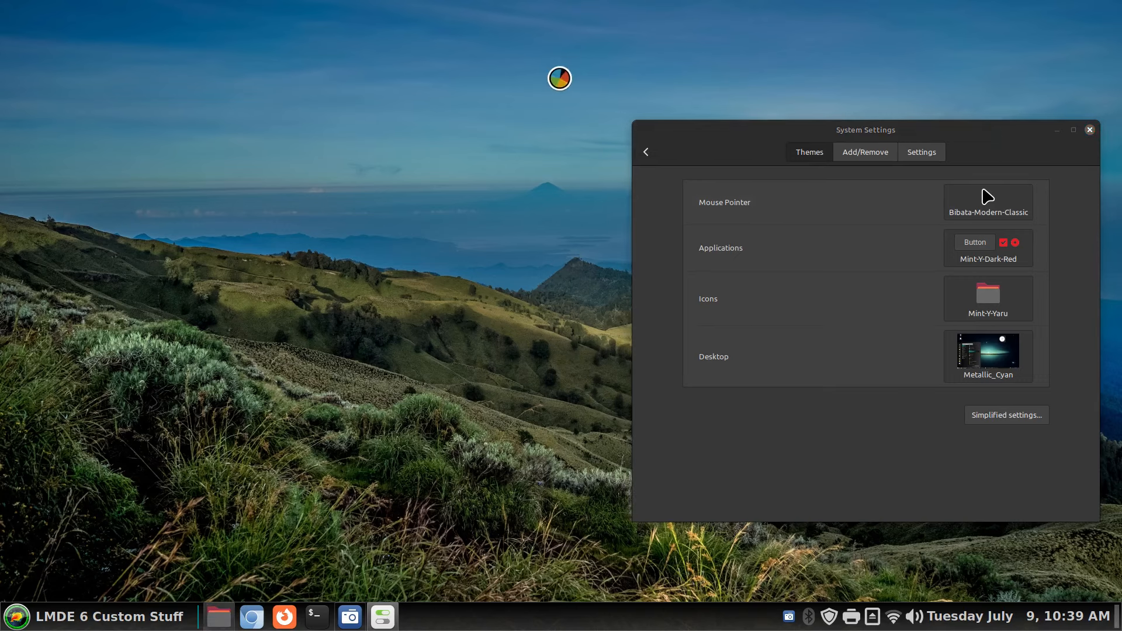
drag(491, 48, 466, 31)
key(ctrl+h)
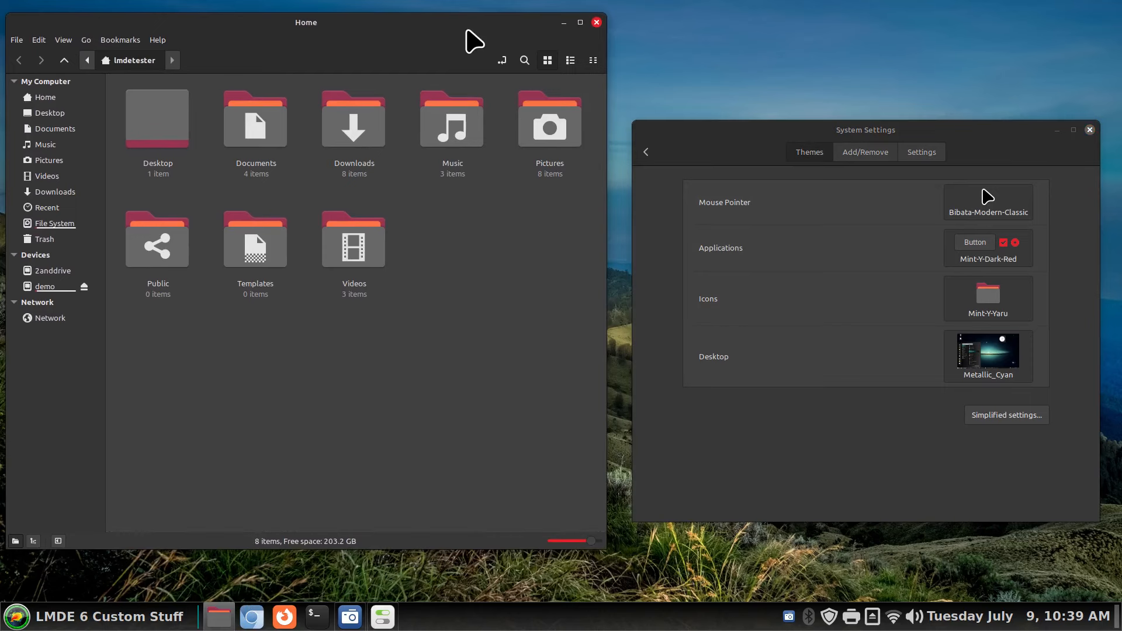
scroll(386, 328, down, 5)
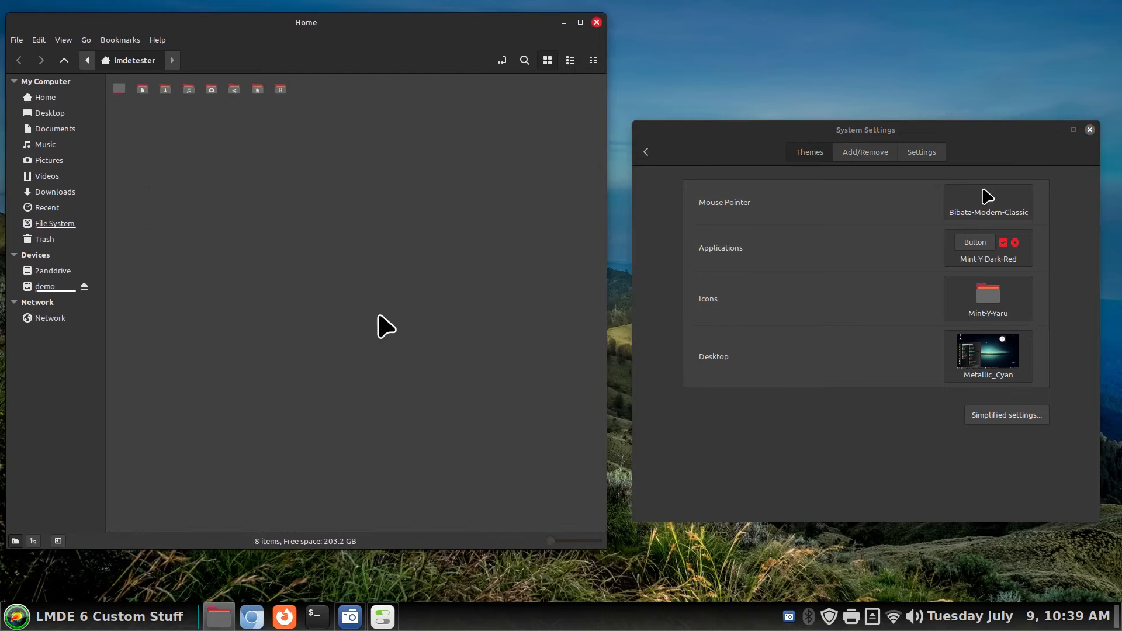
scroll(386, 328, up, 6)
scroll(386, 328, down, 2)
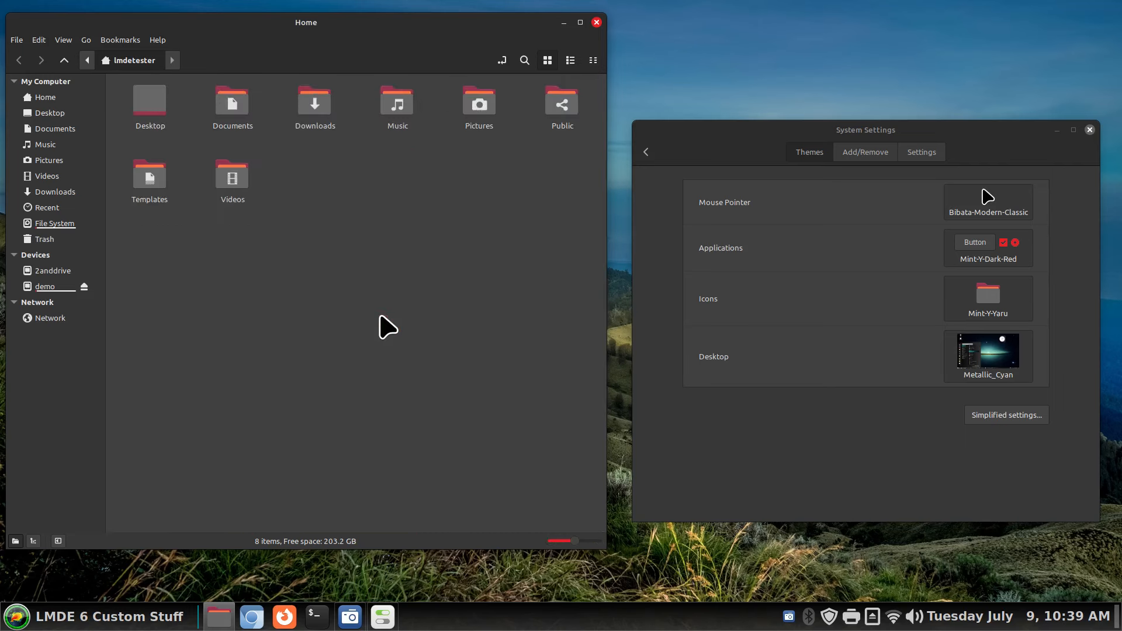
- Set the icon theme to HighContrast and check its icons in the application menu
click(964, 301)
click(954, 102)
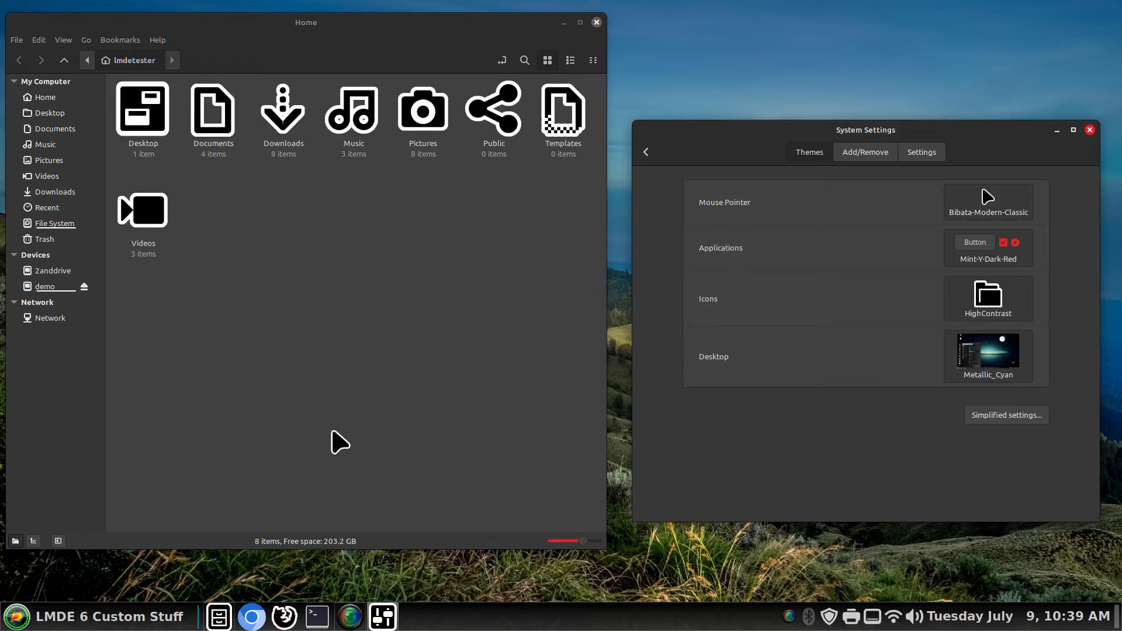
click(17, 617)
click(562, 380)
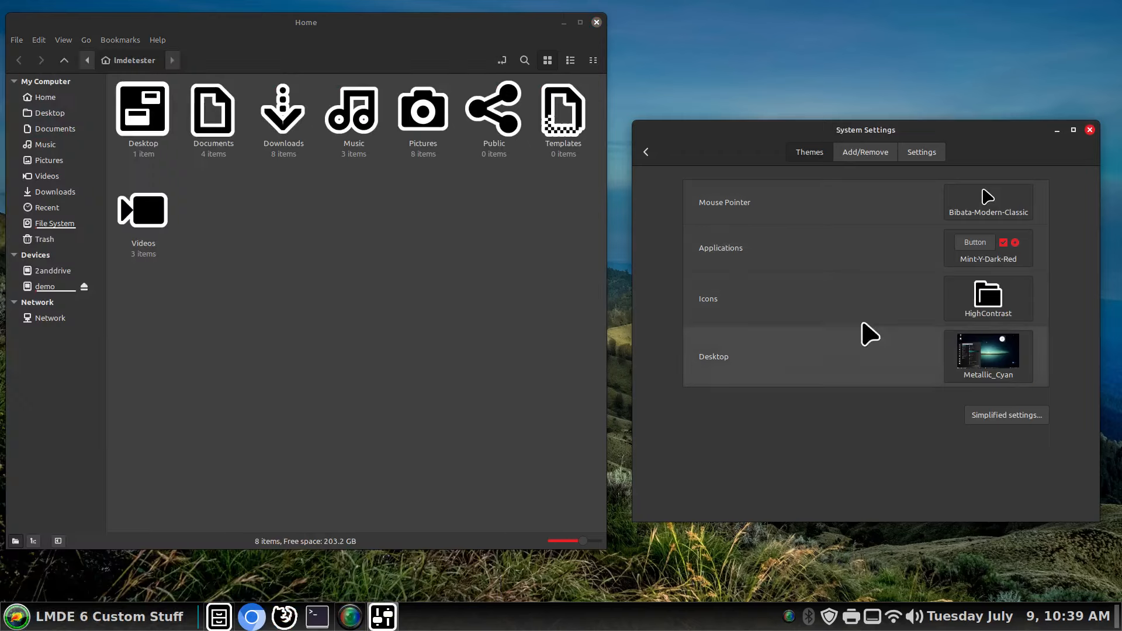
- Preview the Papirus icon theme in the application menu and restore the Mint-Y-Yaru icons
click(1022, 304)
click(1102, 529)
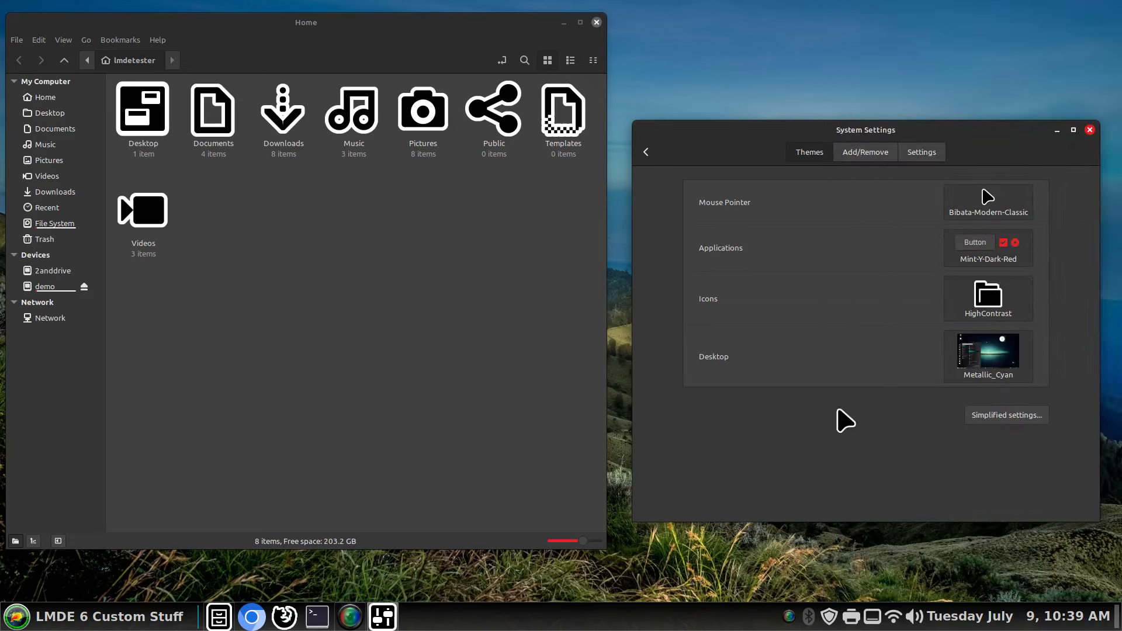
click(28, 620)
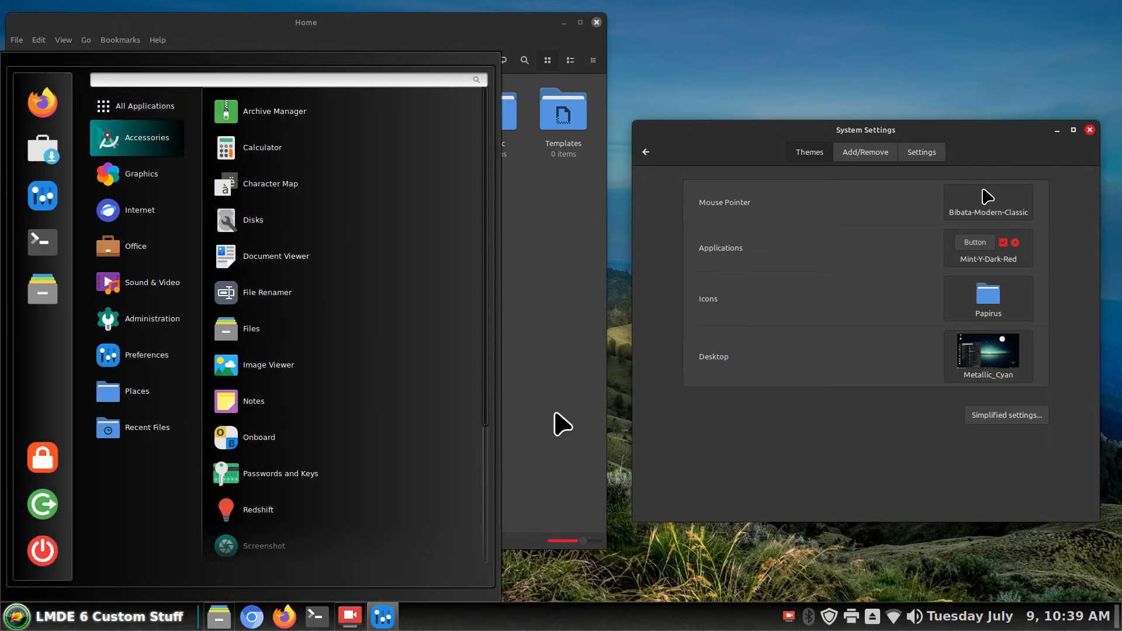
click(850, 464)
click(997, 298)
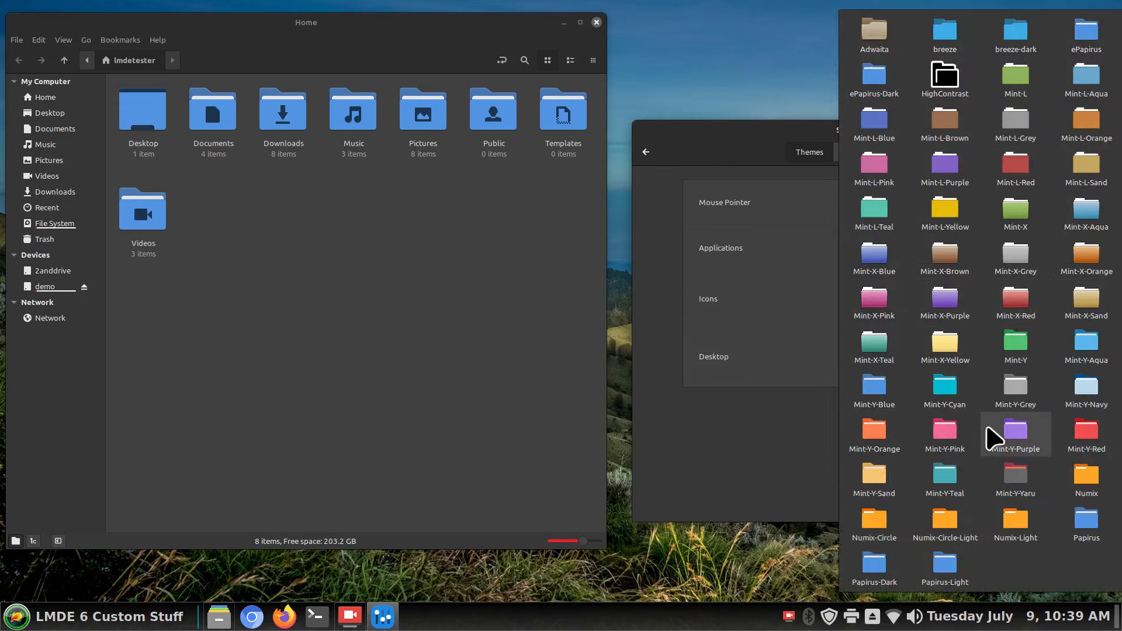
click(1017, 483)
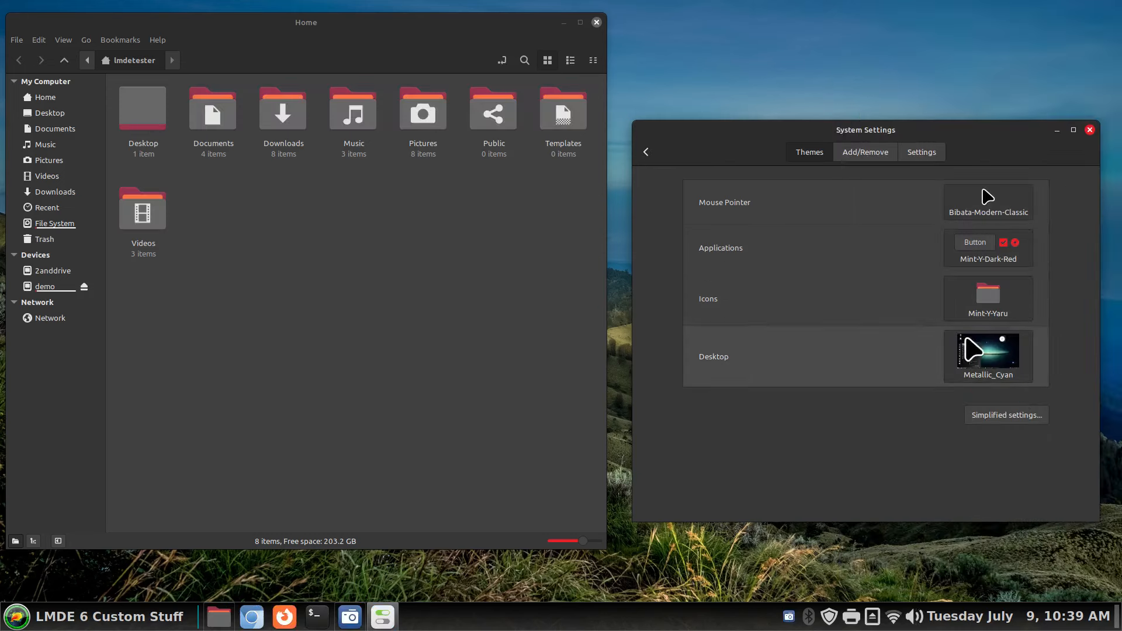
- Preview the Mint-L-Darker-Purple applications theme and restore Mint-Y-Dark-Red
click(994, 253)
click(913, 257)
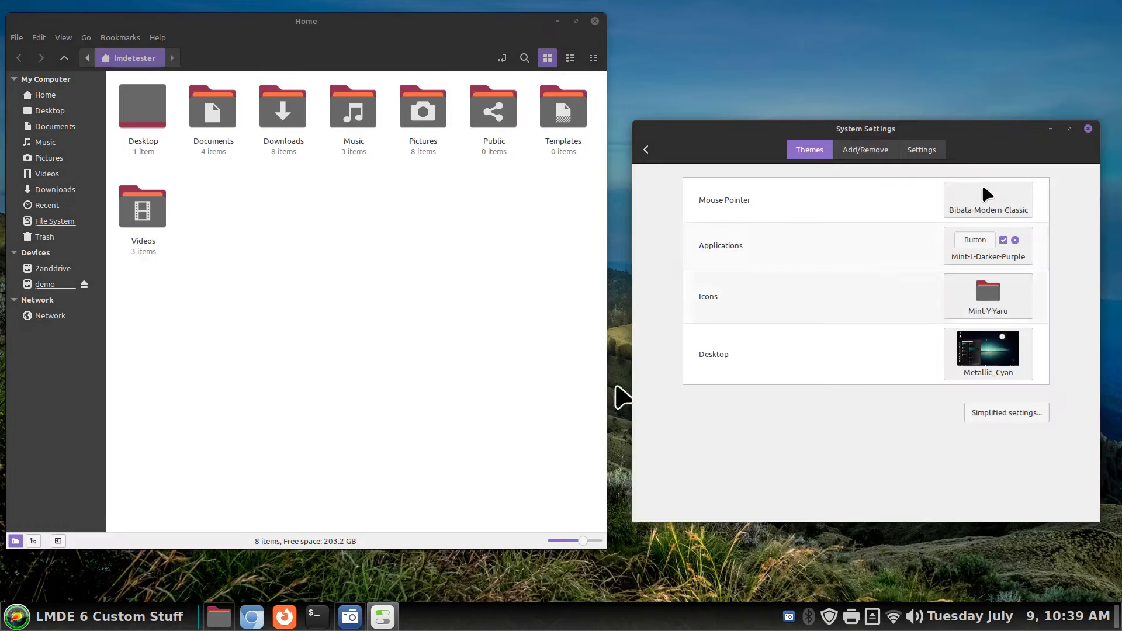
click(6, 620)
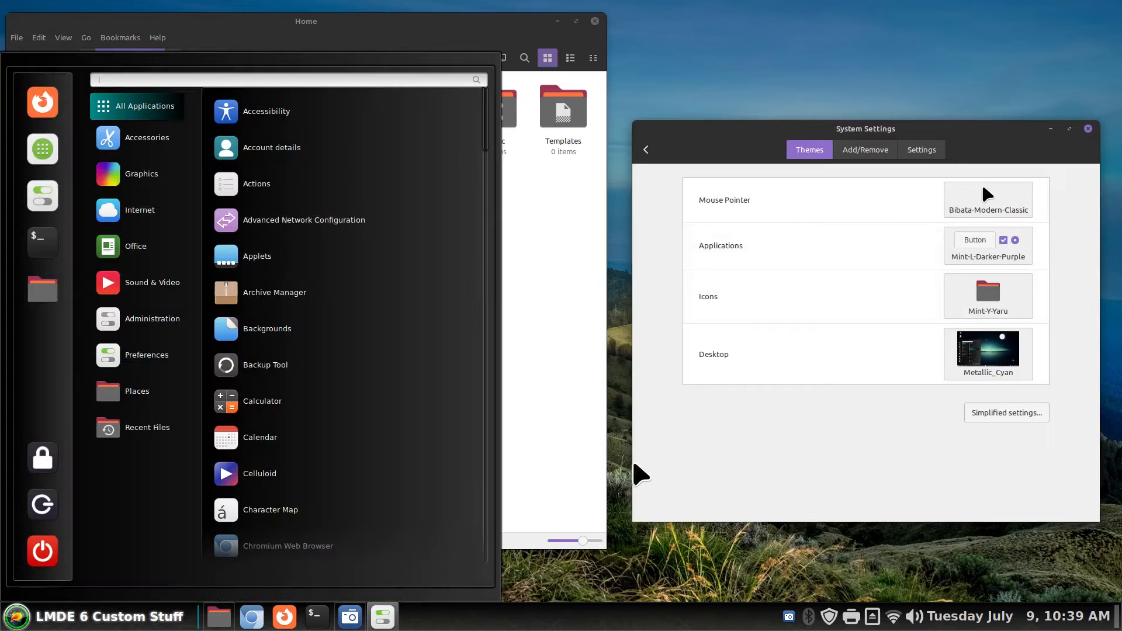
click(796, 422)
click(1001, 251)
click(999, 252)
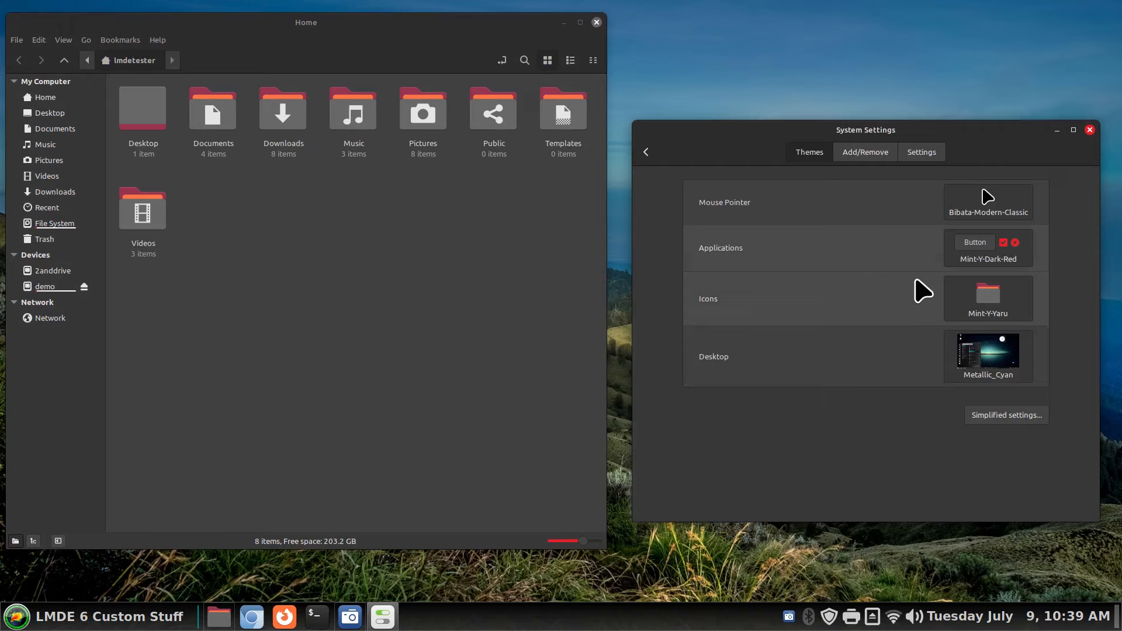
- Look through the available icon, desktop and downloadable theme lists, and return to the current theme selections
click(968, 304)
click(806, 314)
click(982, 368)
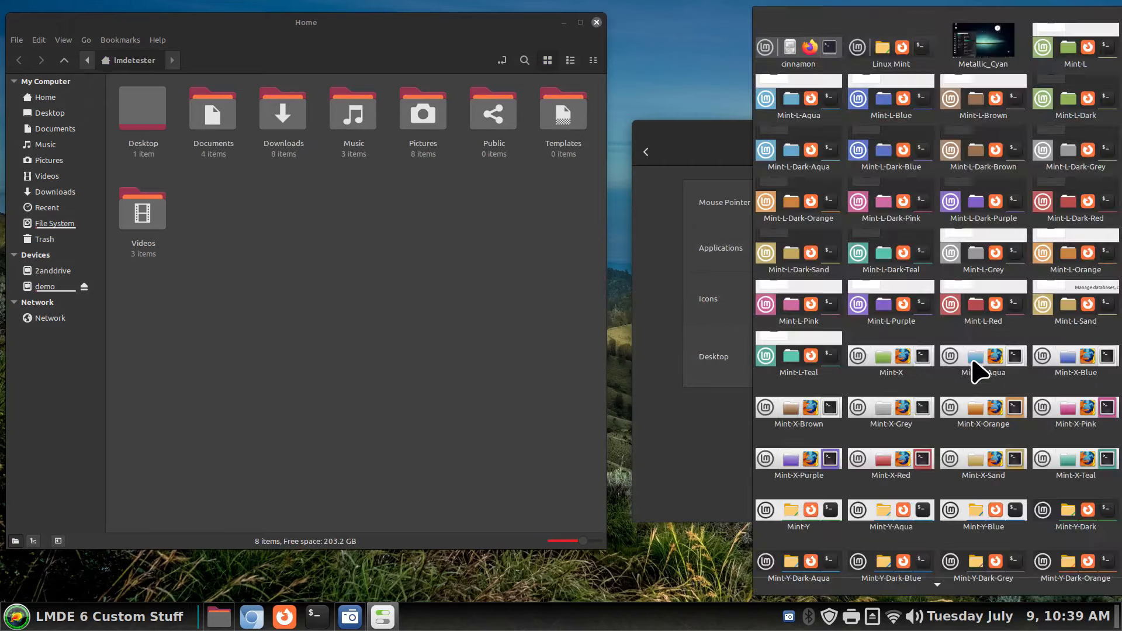
click(705, 421)
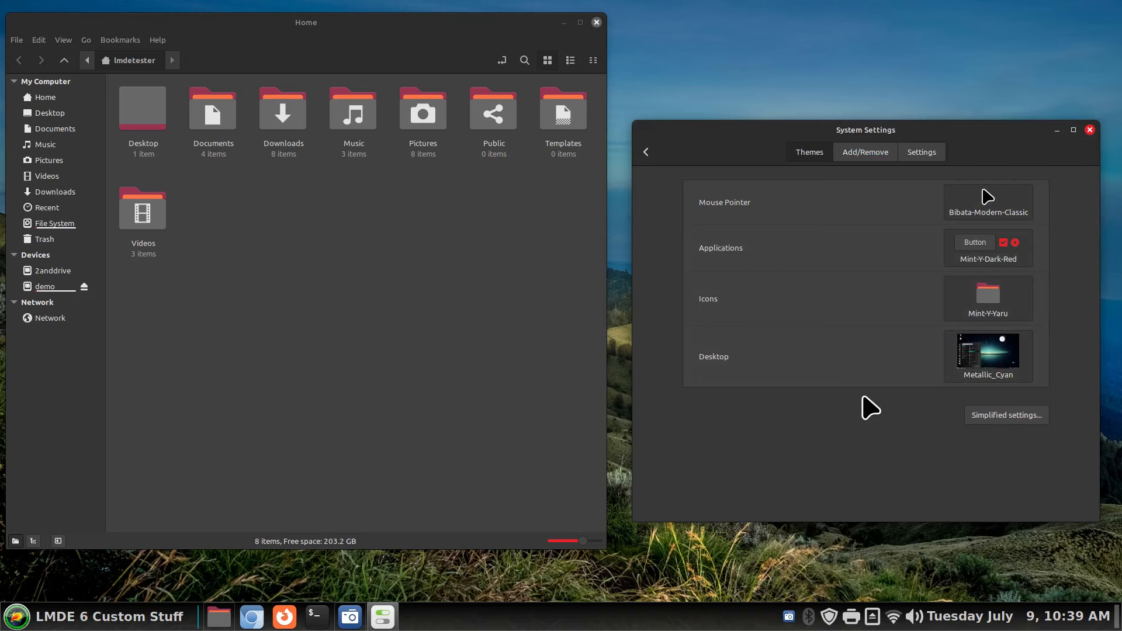
click(873, 156)
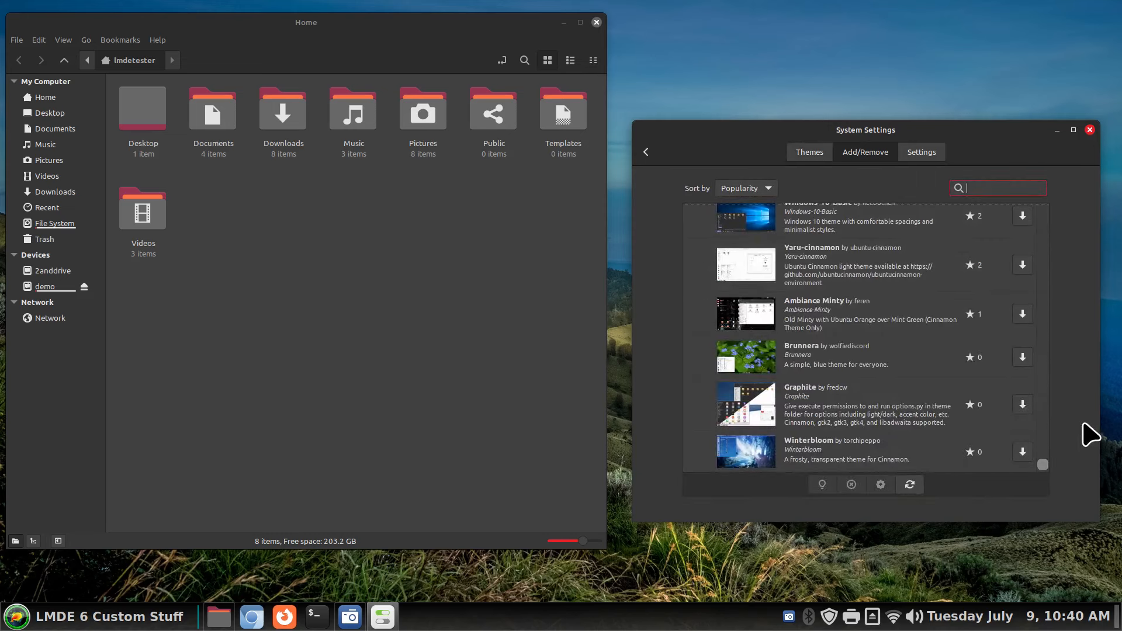
drag(1046, 469, 1044, 211)
click(806, 153)
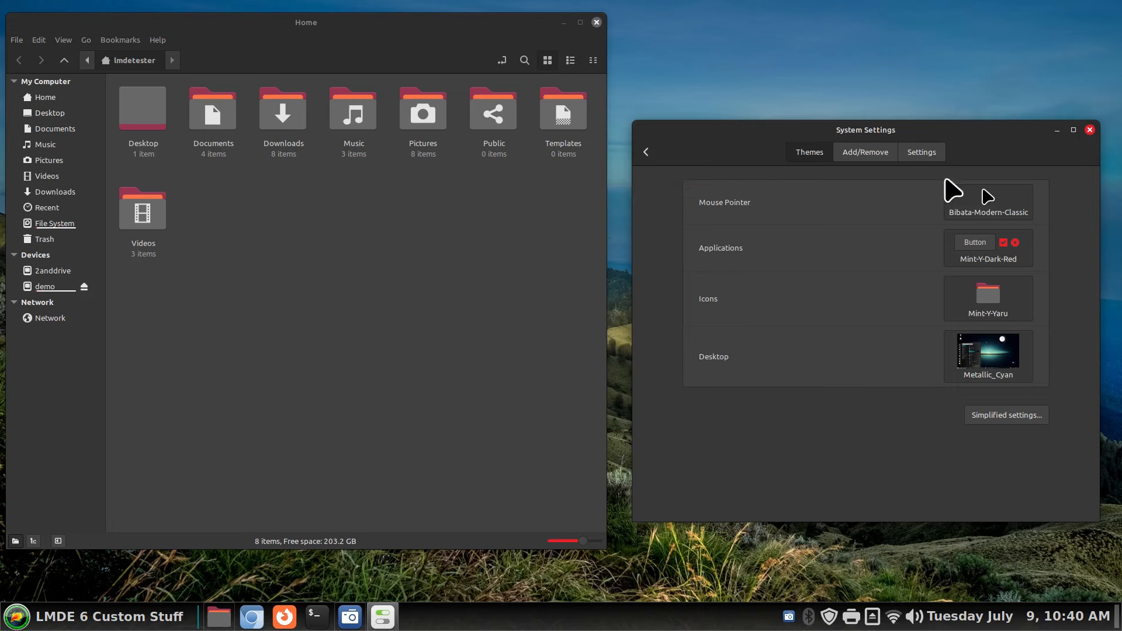
- Set the mouse pointer to Darkbolt-cursor and close the home folder window
click(981, 201)
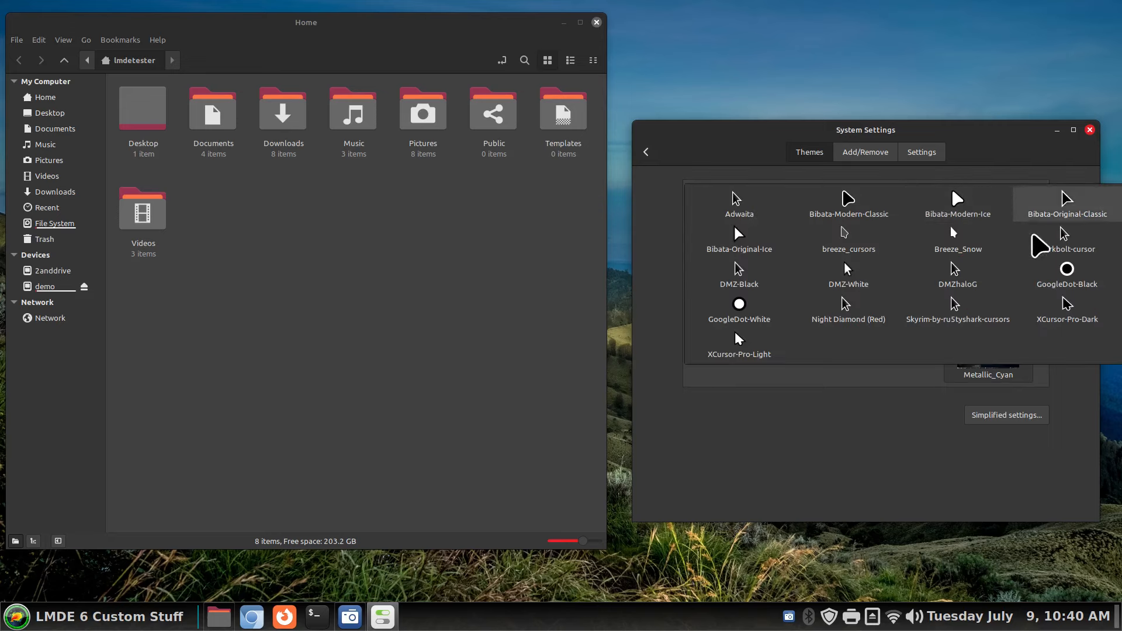
click(1075, 249)
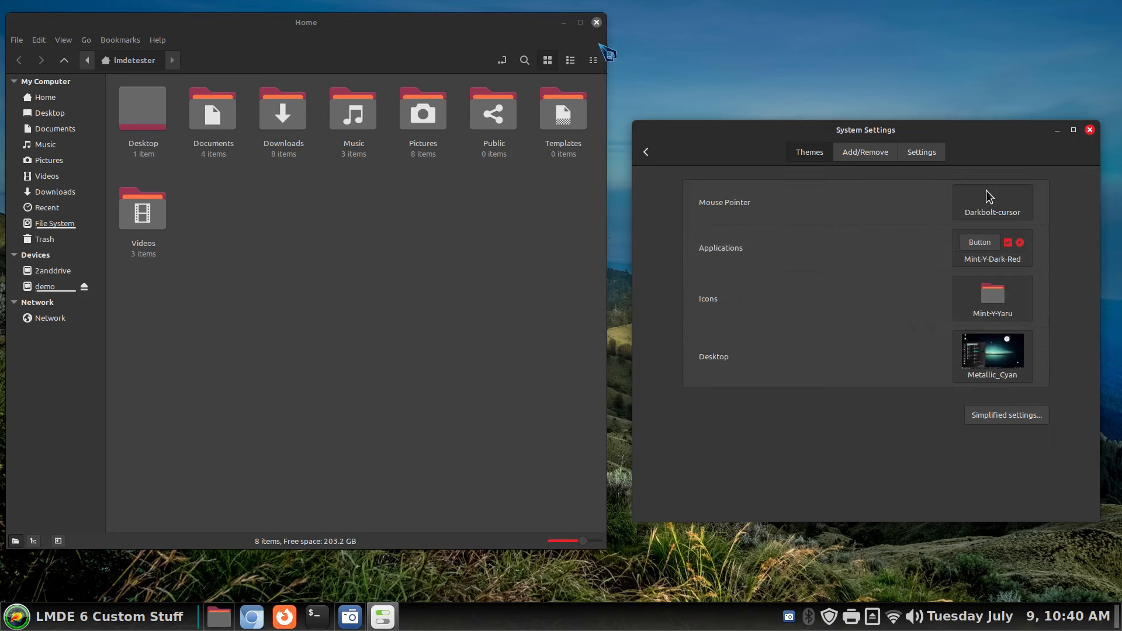
click(597, 22)
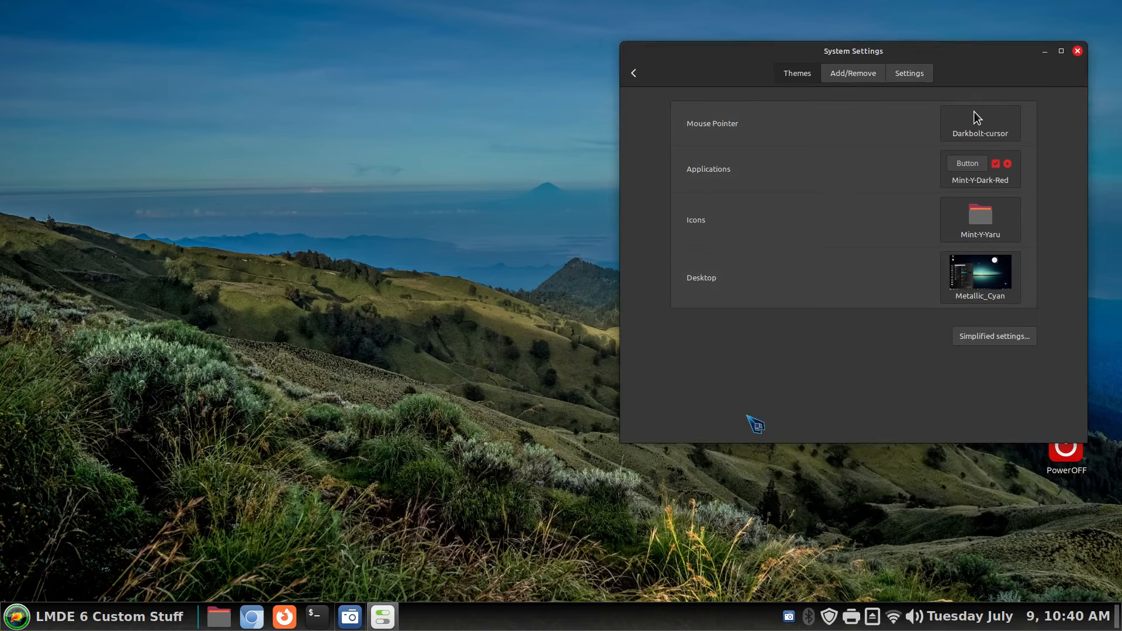
- Switch to Firefox and open the Linux for Seniors YouTube channel
click(285, 617)
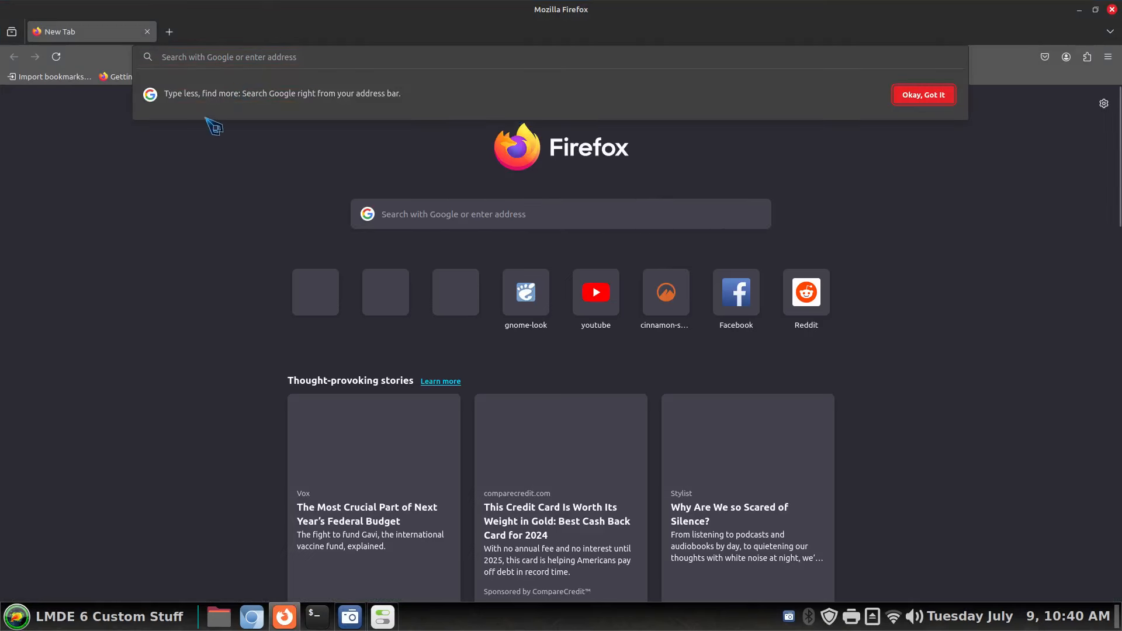
click(208, 179)
click(227, 87)
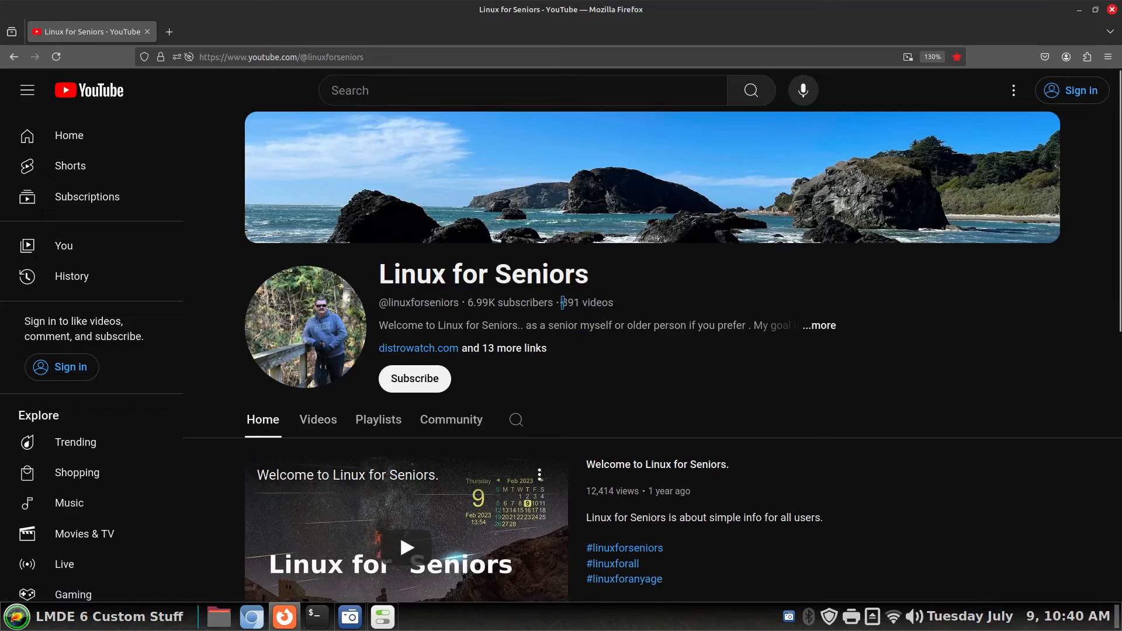
- Show the links in the channel's About information and open xfce-look.org from them
drag(584, 306, 617, 305)
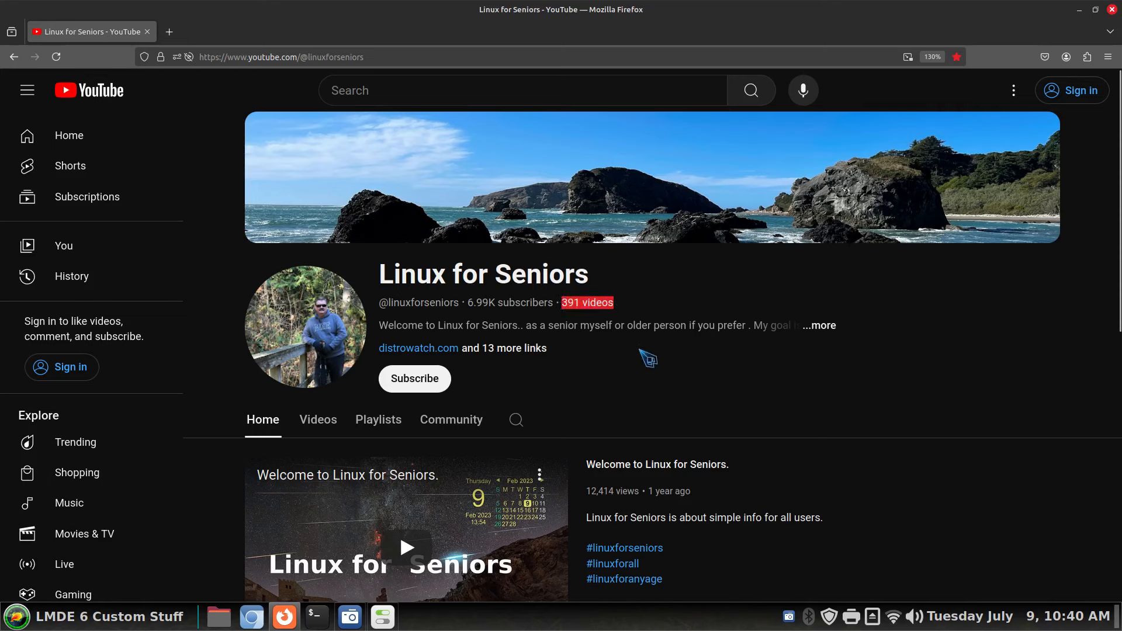
click(622, 325)
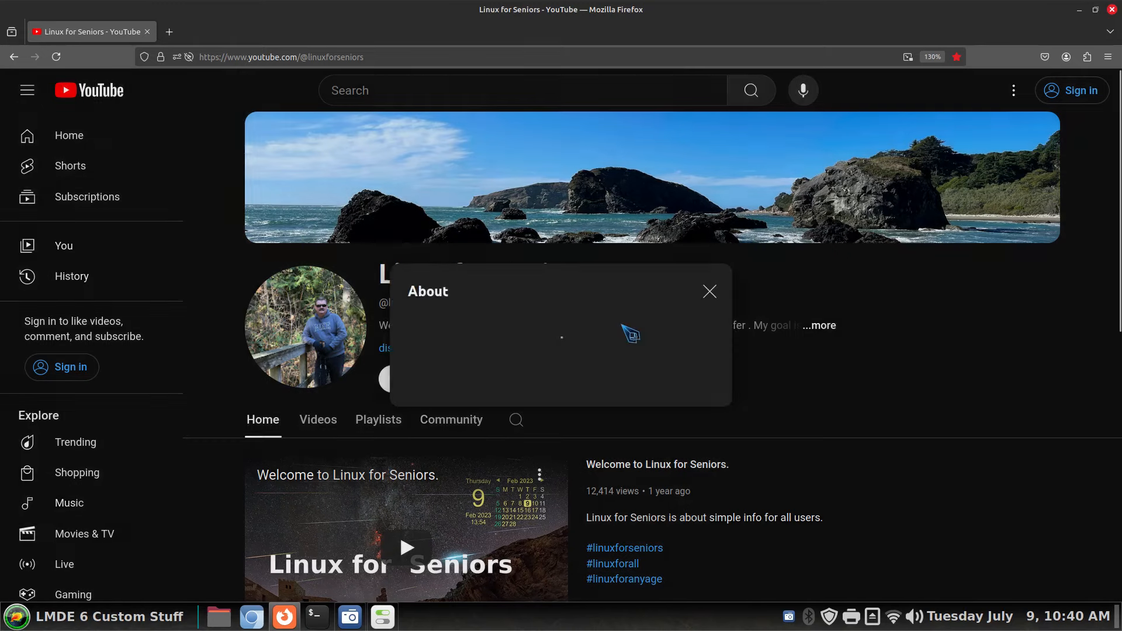
scroll(630, 333, down, 5)
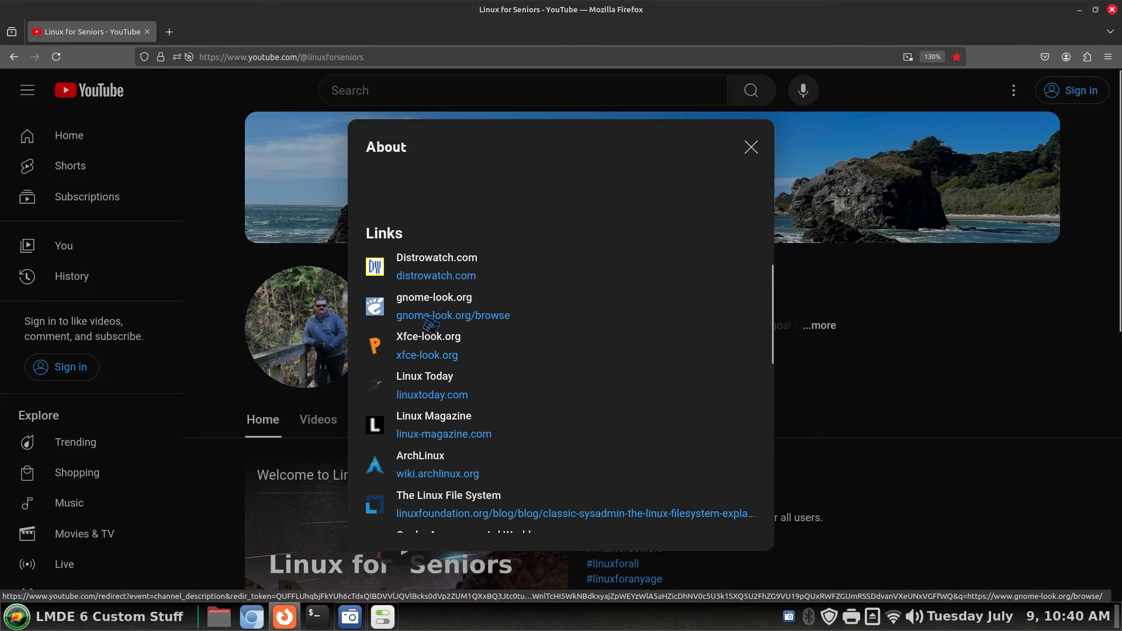
click(450, 361)
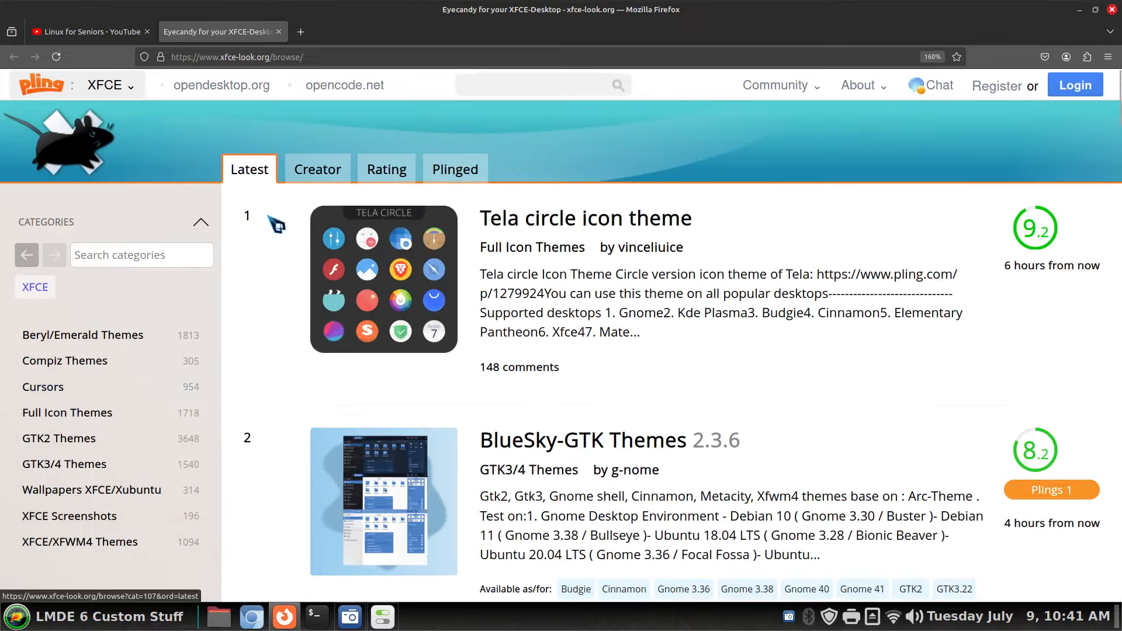
- Open gnome-look.org from the channel's links and close the xfce-look.org page
click(117, 32)
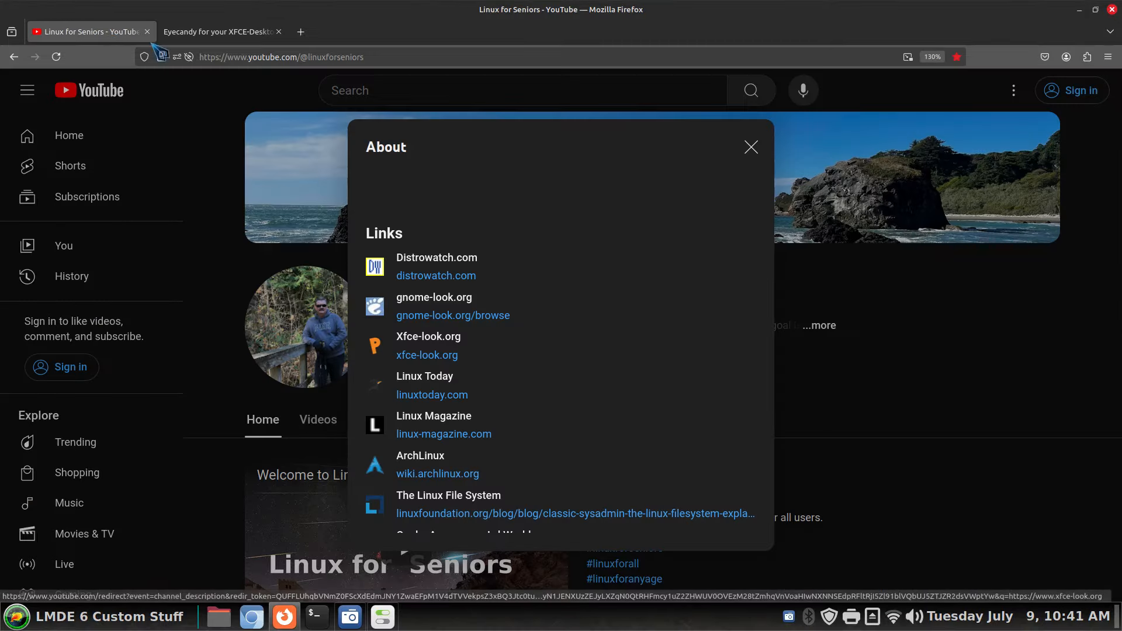
click(460, 316)
click(339, 33)
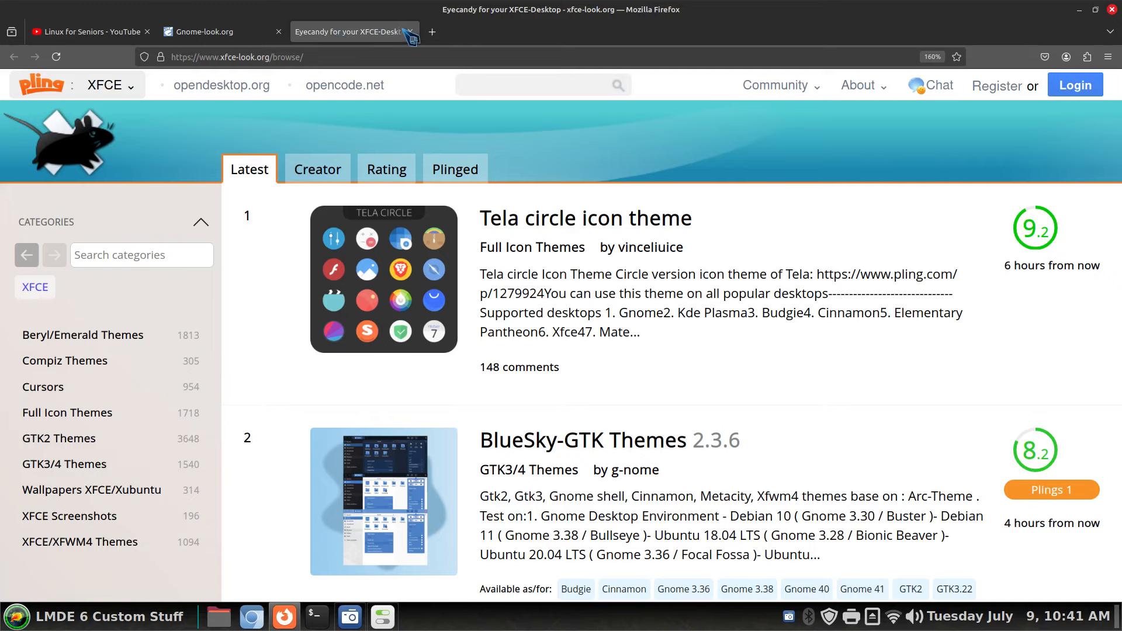
click(411, 32)
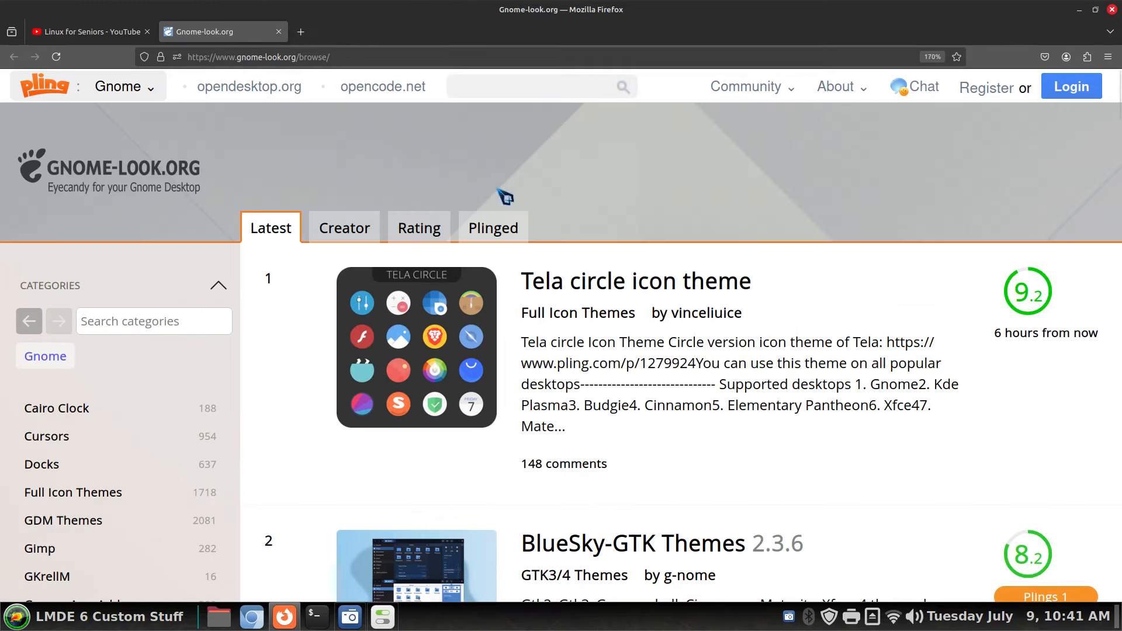
- Reduce the gnome-look.org page zoom to 150% and browse its Cursors category sorted by rating
key(ctrl+minus)
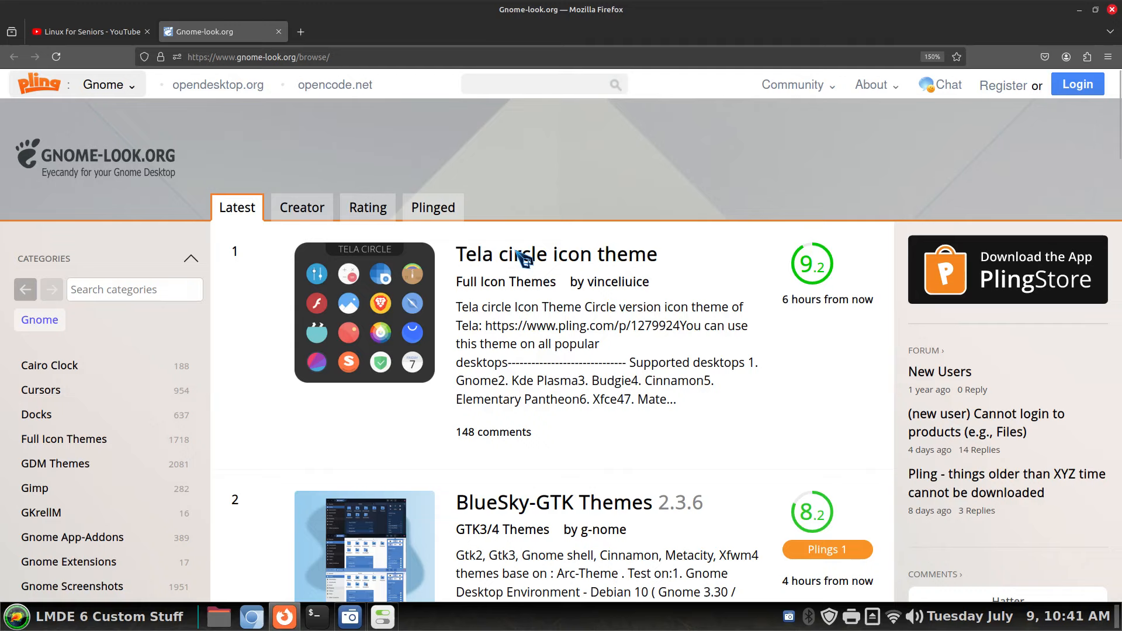
click(375, 209)
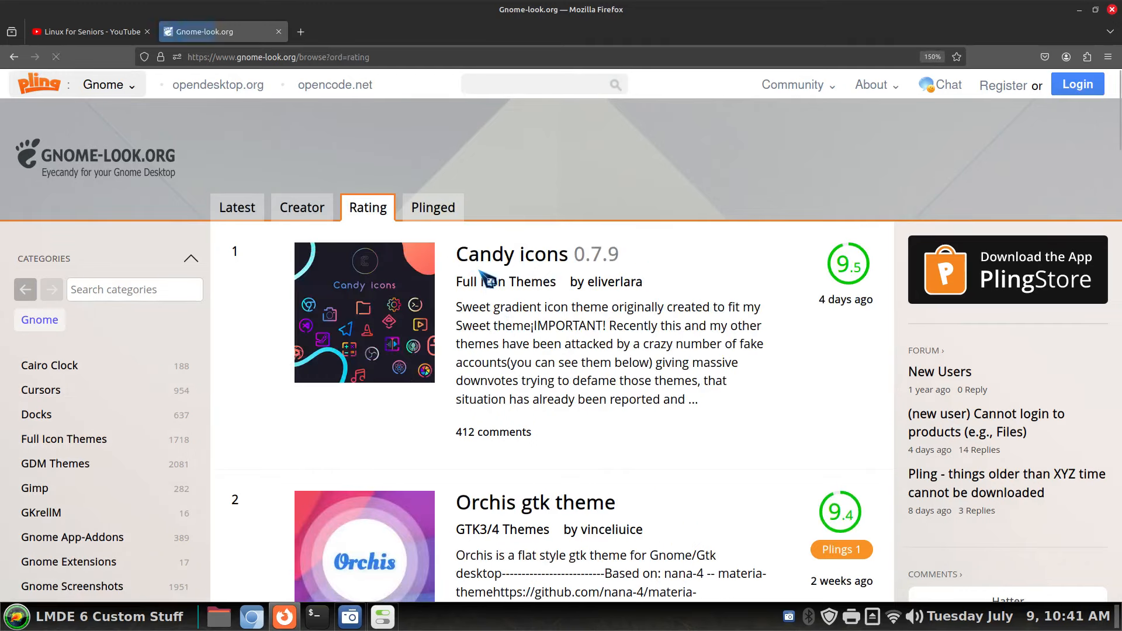
click(115, 391)
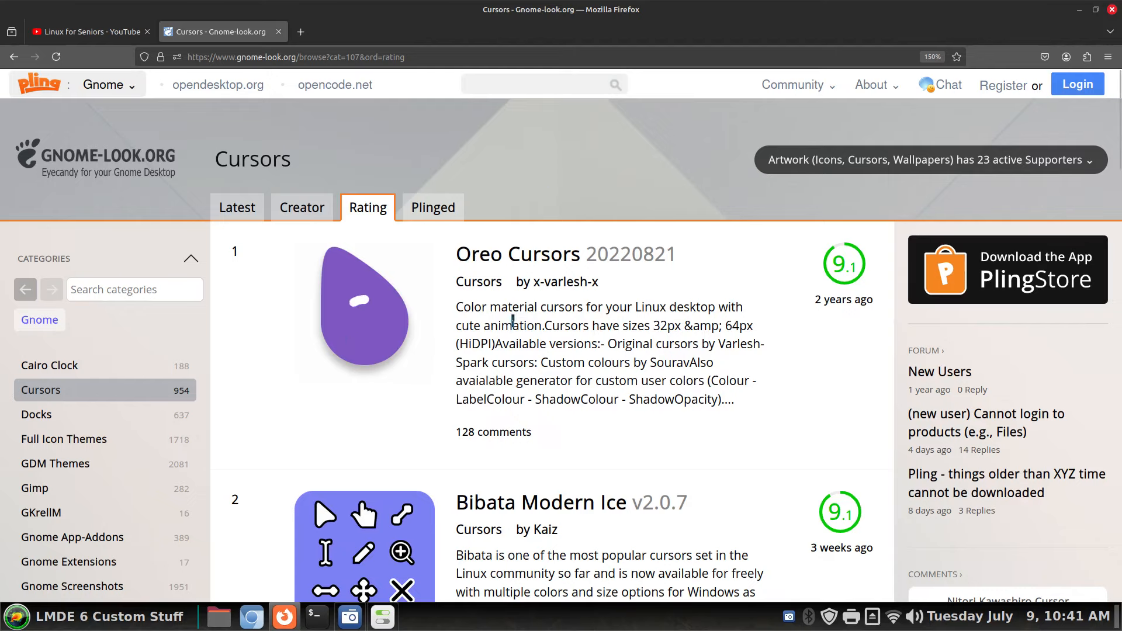
scroll(515, 342, down, 3)
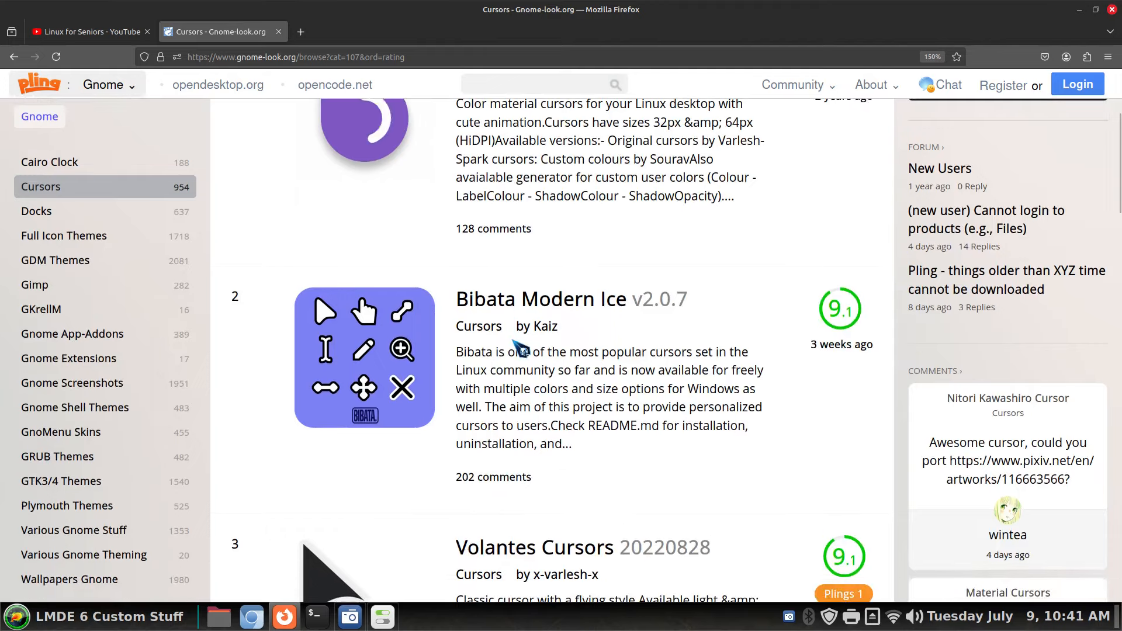
scroll(520, 349, up, 2)
scroll(520, 349, down, 2)
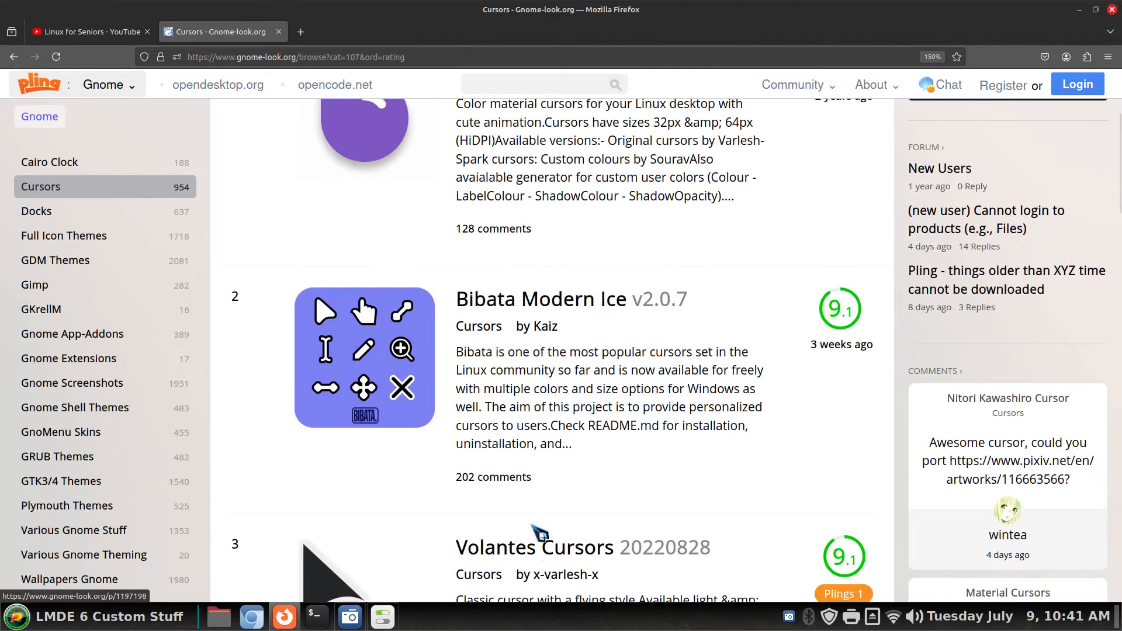
- Set the mouse pointer theme to Bibata-Modern-Ice in System Settings
click(383, 617)
click(993, 130)
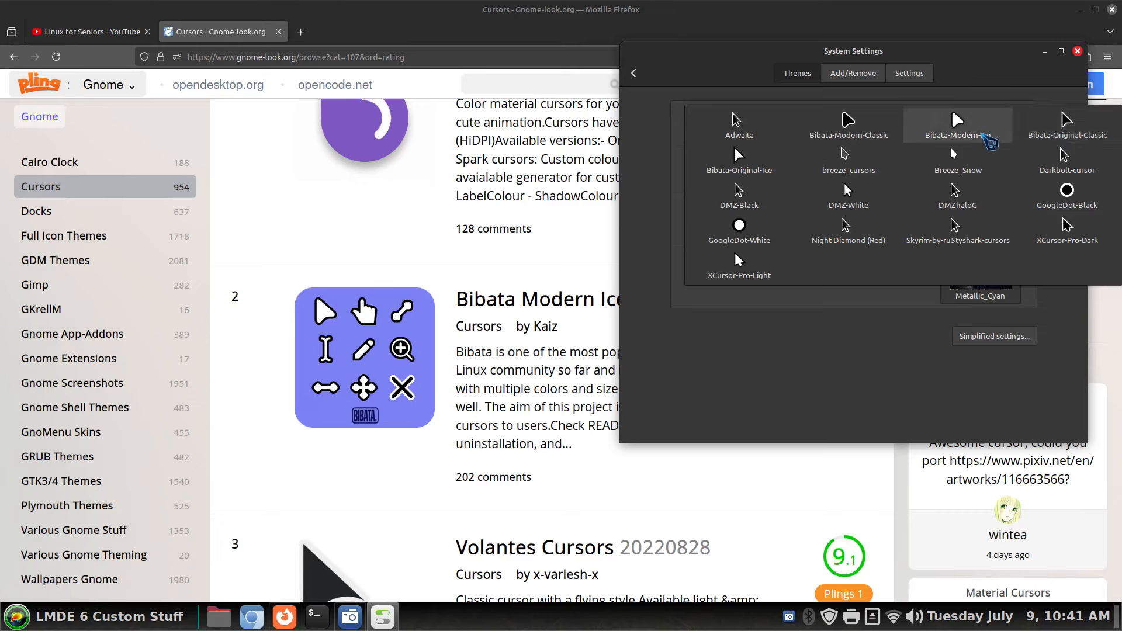
click(990, 149)
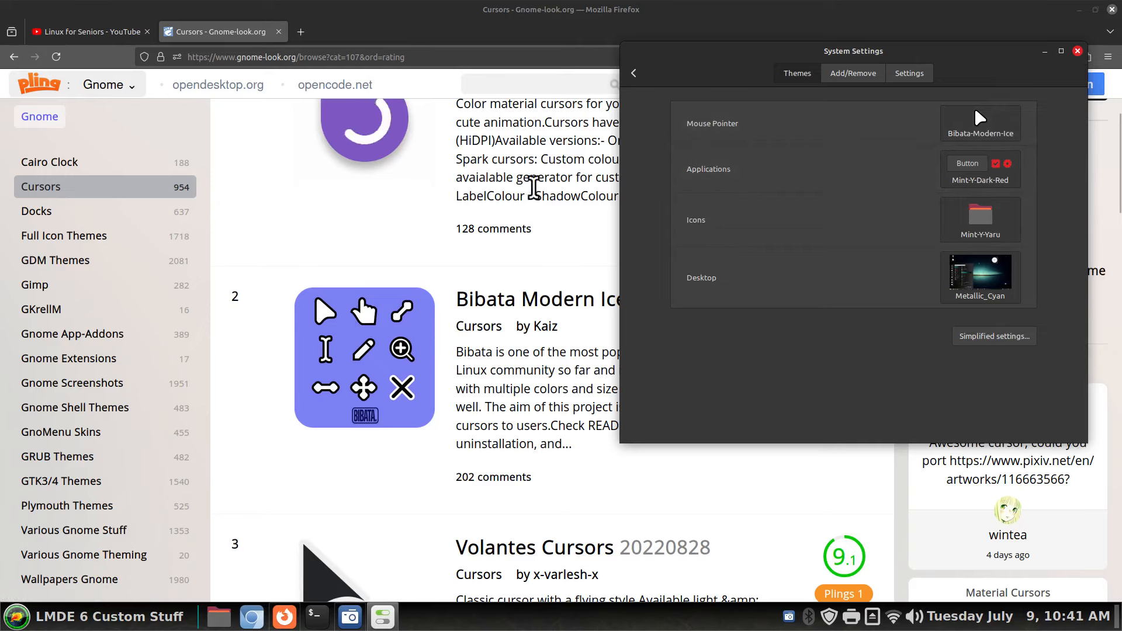
- Sort the gnome-look.org Cursors category by Latest and browse the listing through page 3
scroll(368, 231, up, 3)
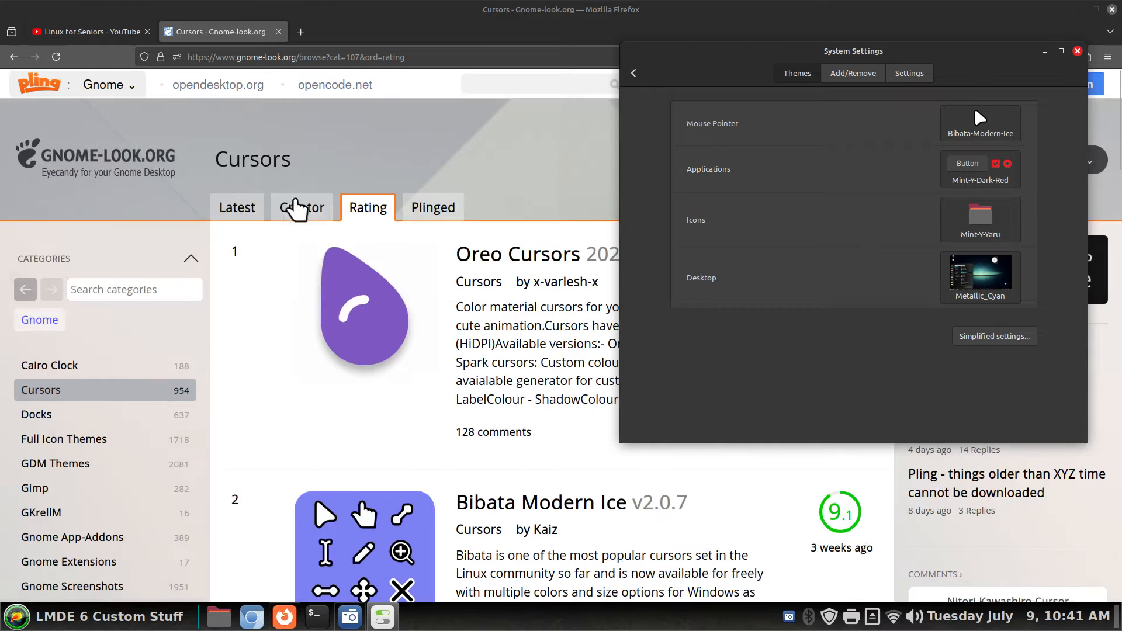
click(238, 214)
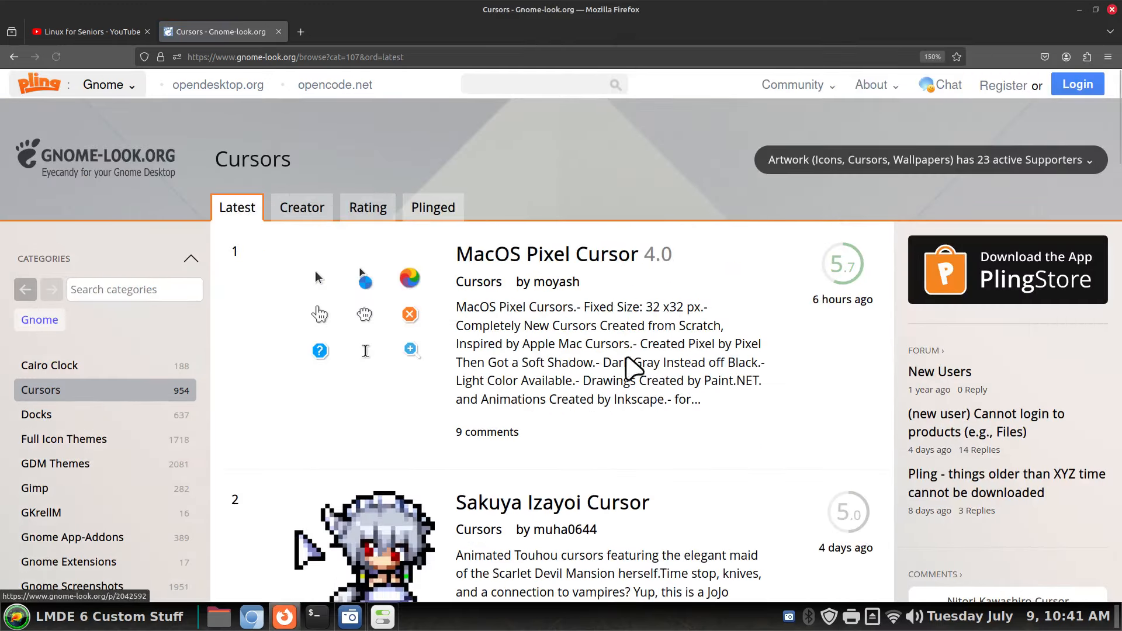
scroll(552, 371, down, 2)
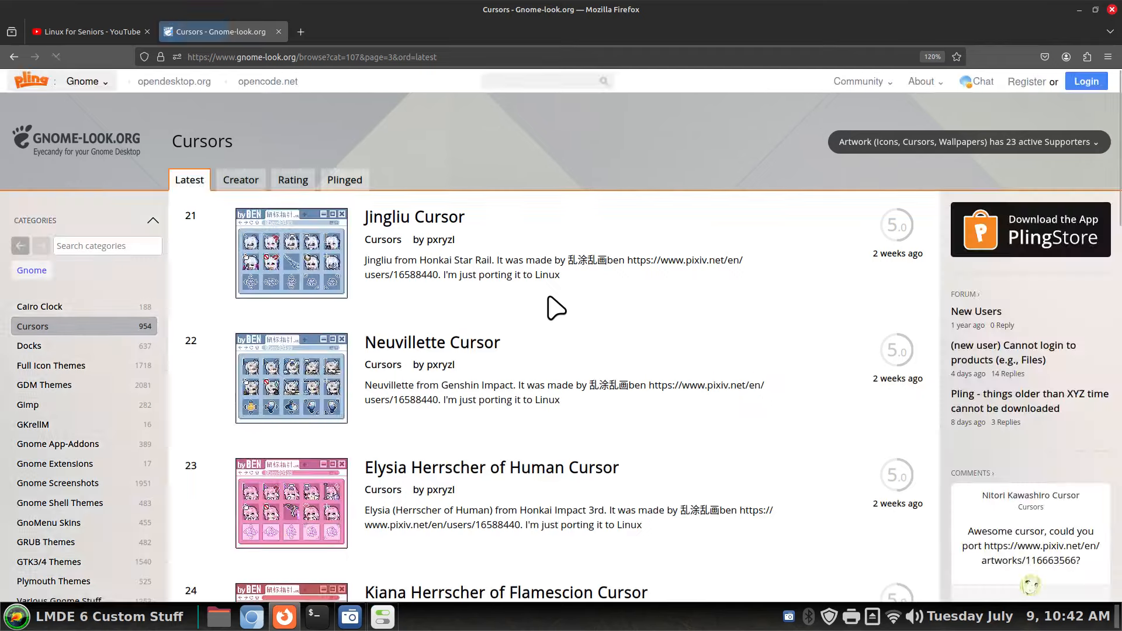
scroll(554, 306, down, 7)
scroll(556, 308, down, 10)
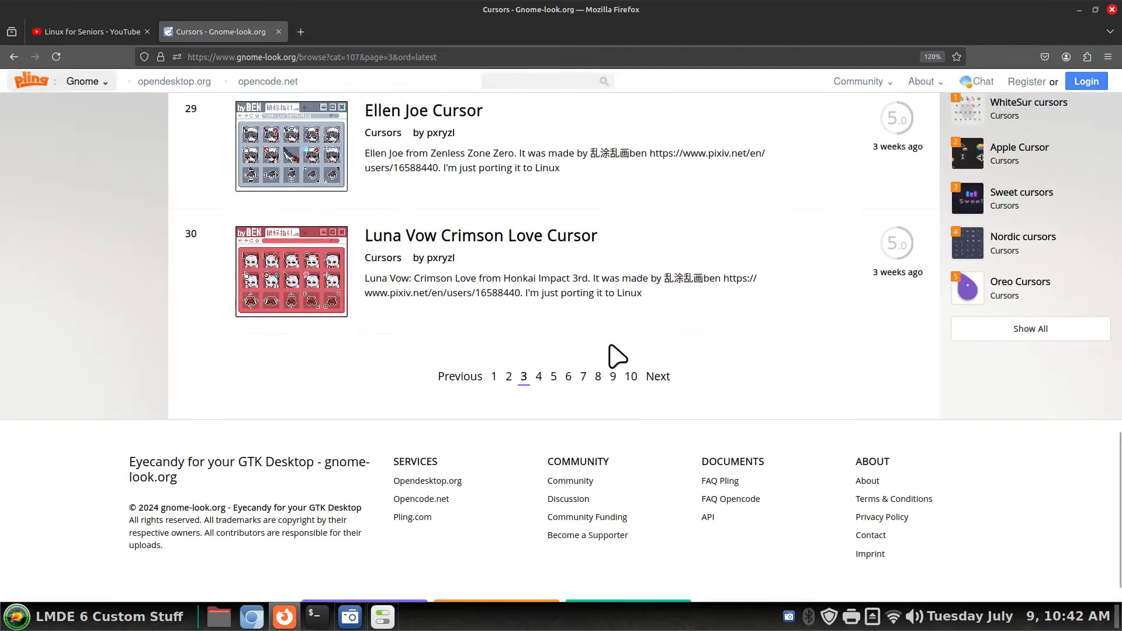
- Go to page 10 of the latest cursors and look through its entries
click(631, 377)
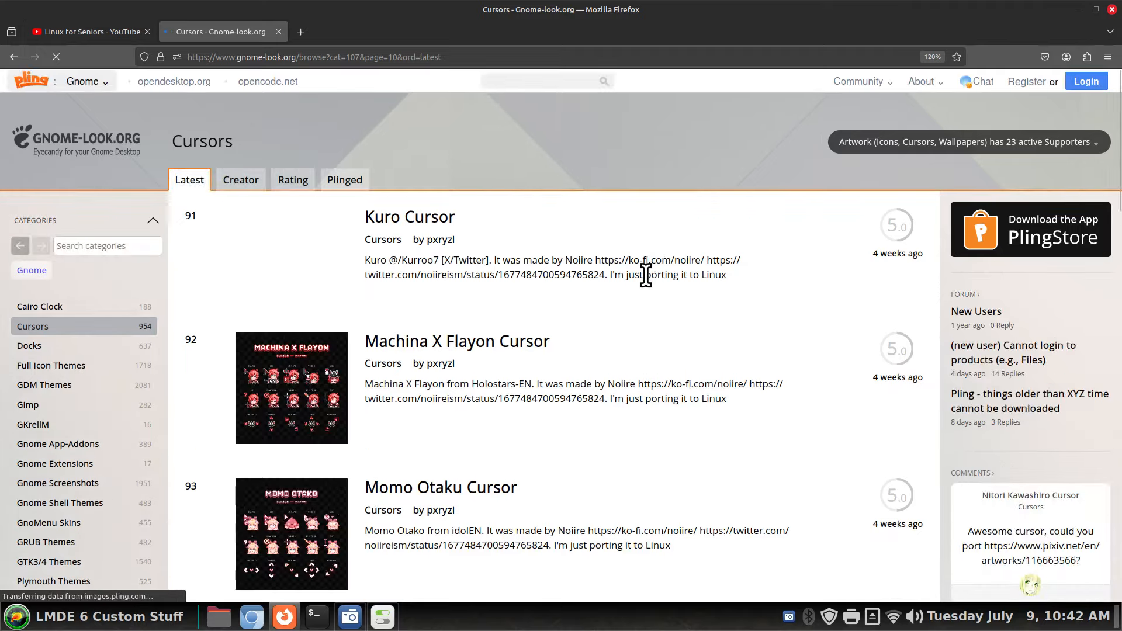
scroll(645, 274, down, 8)
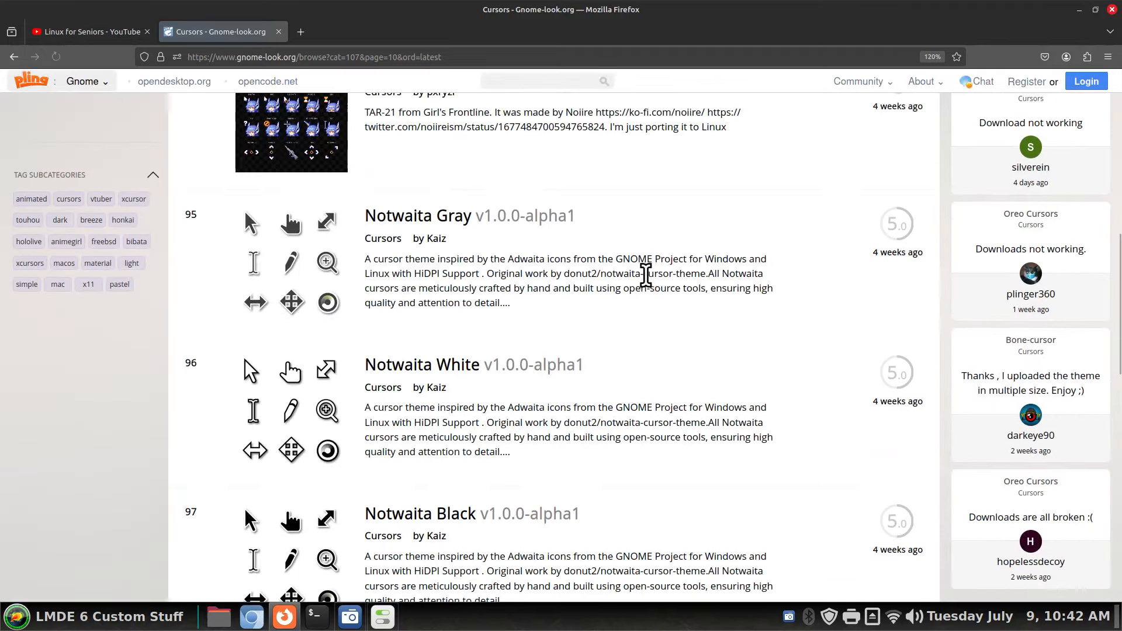
scroll(646, 274, down, 4)
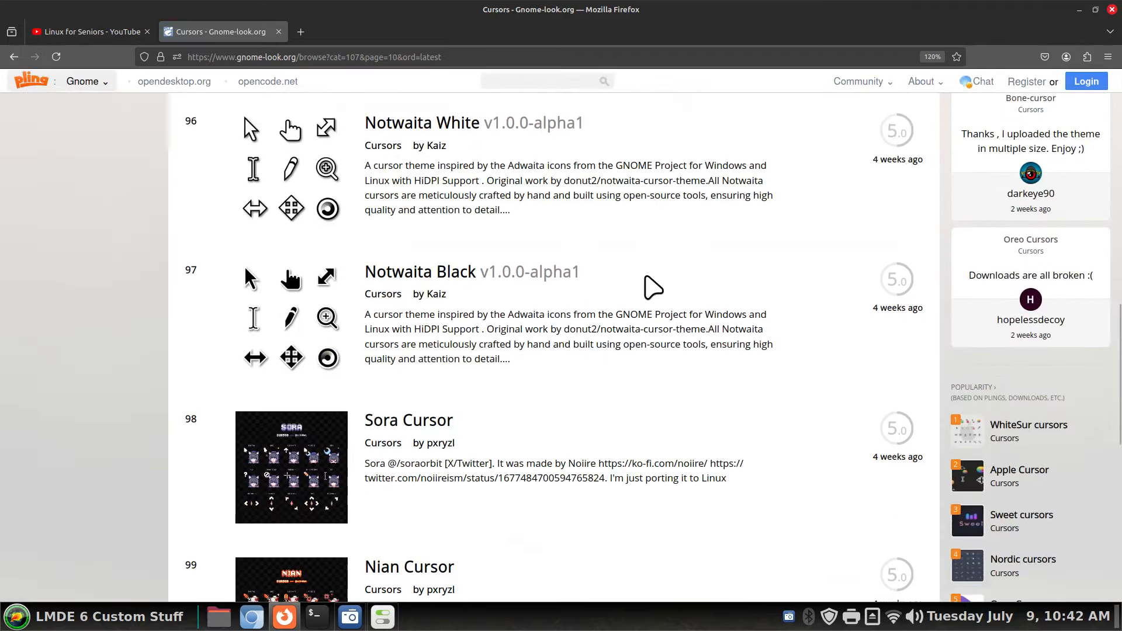
scroll(642, 303, down, 8)
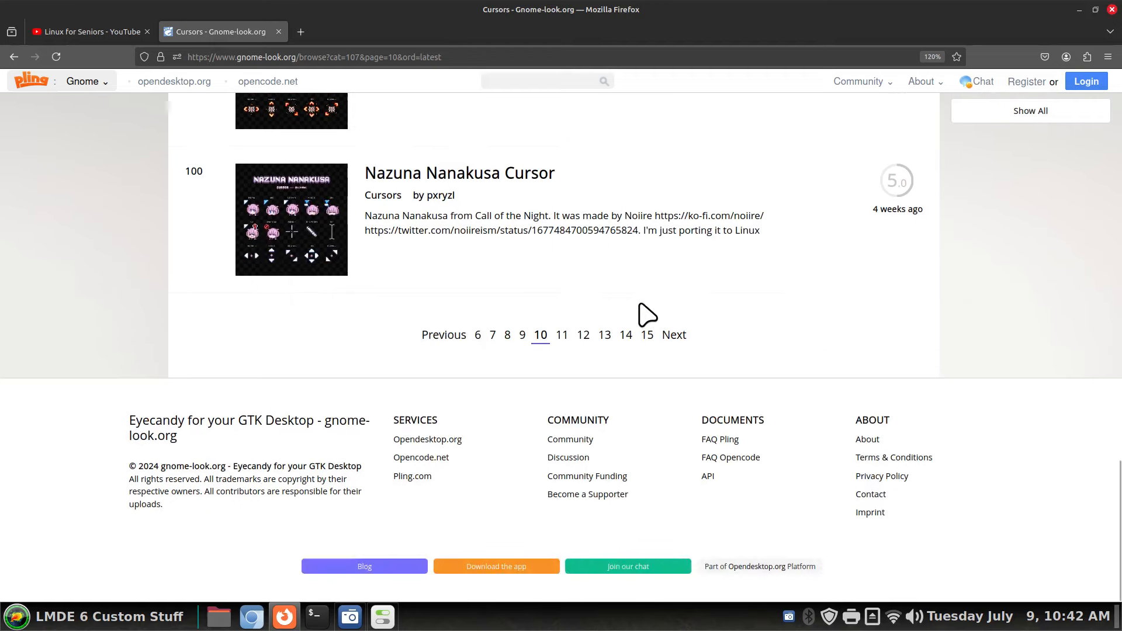
- Go to page 14 of the latest cursors and look through its entries down to the page list
click(626, 336)
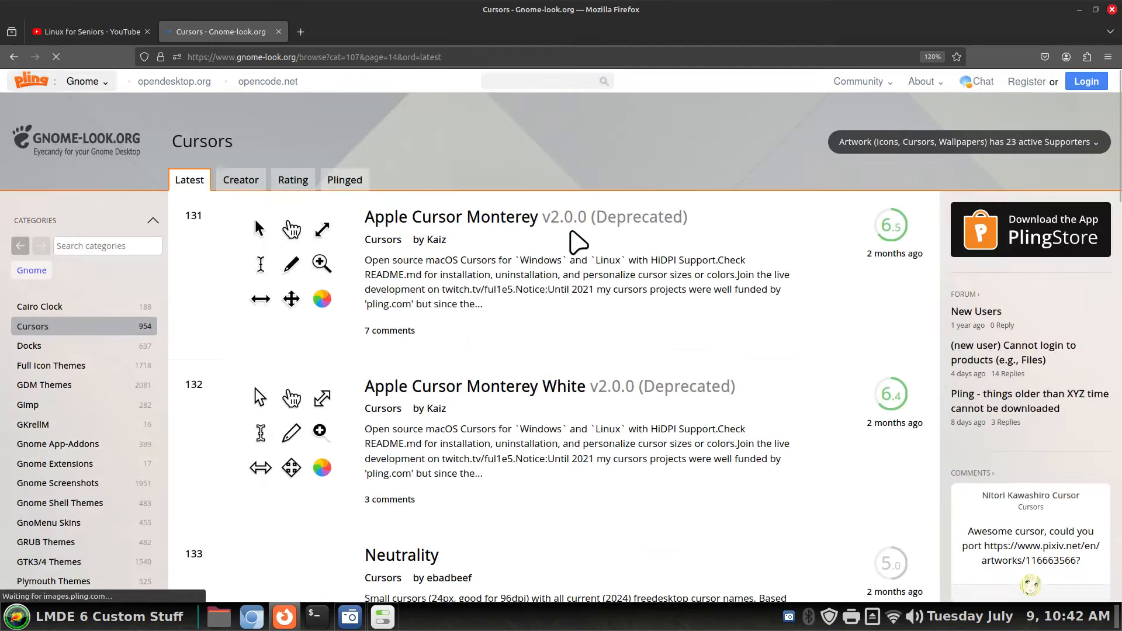
scroll(582, 271, down, 6)
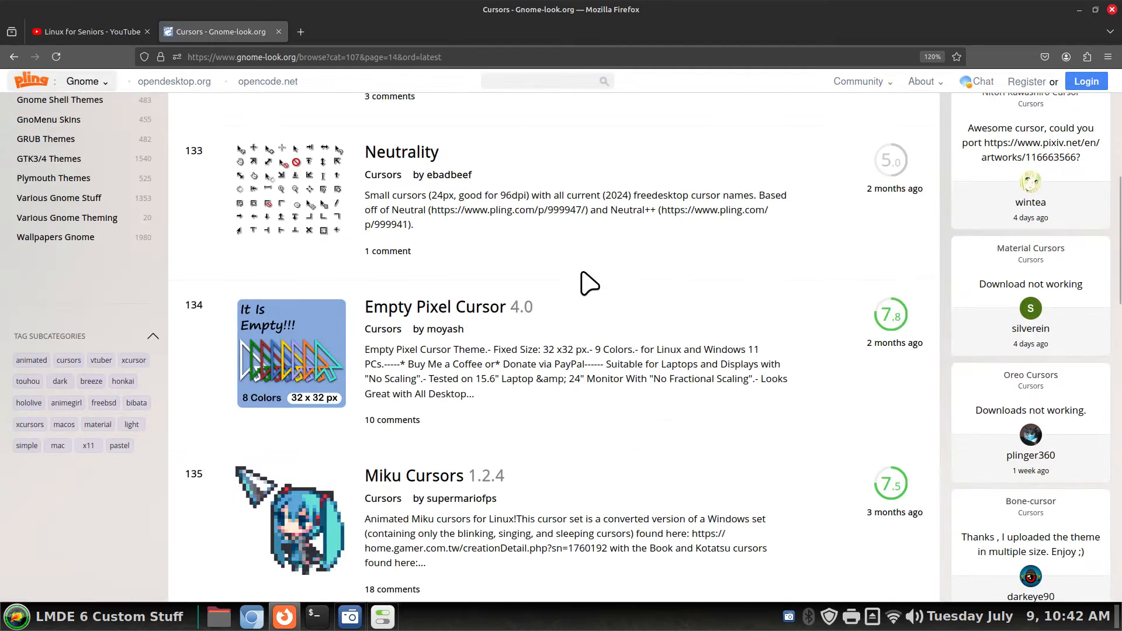
scroll(589, 283, down, 3)
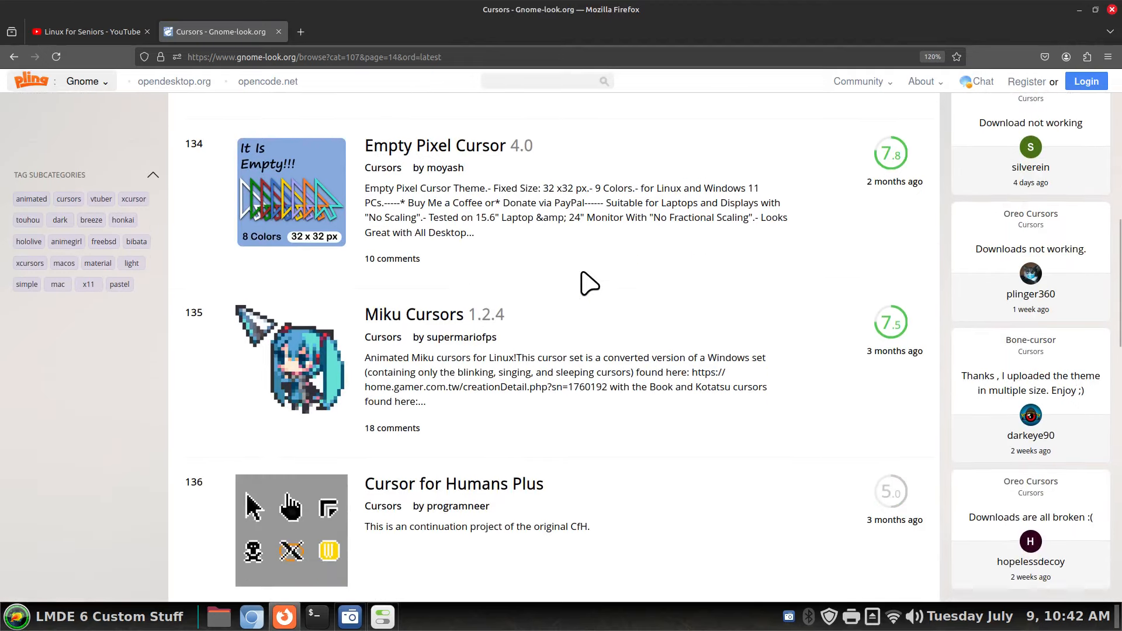
scroll(595, 283, down, 2)
scroll(578, 281, up, 2)
scroll(562, 223, down, 12)
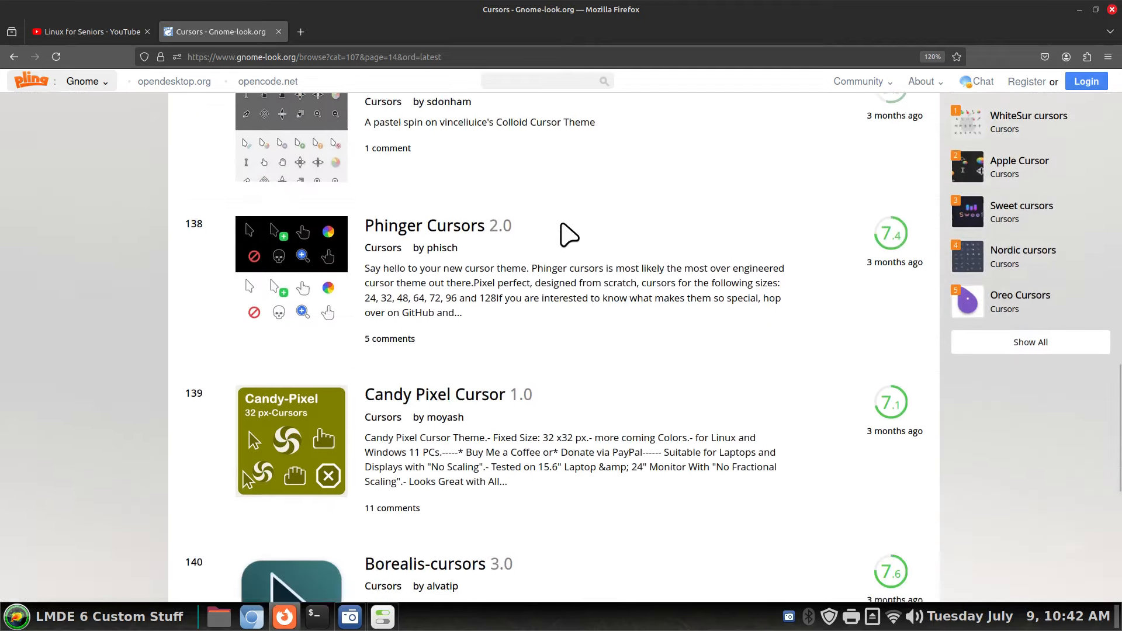
scroll(567, 240, down, 5)
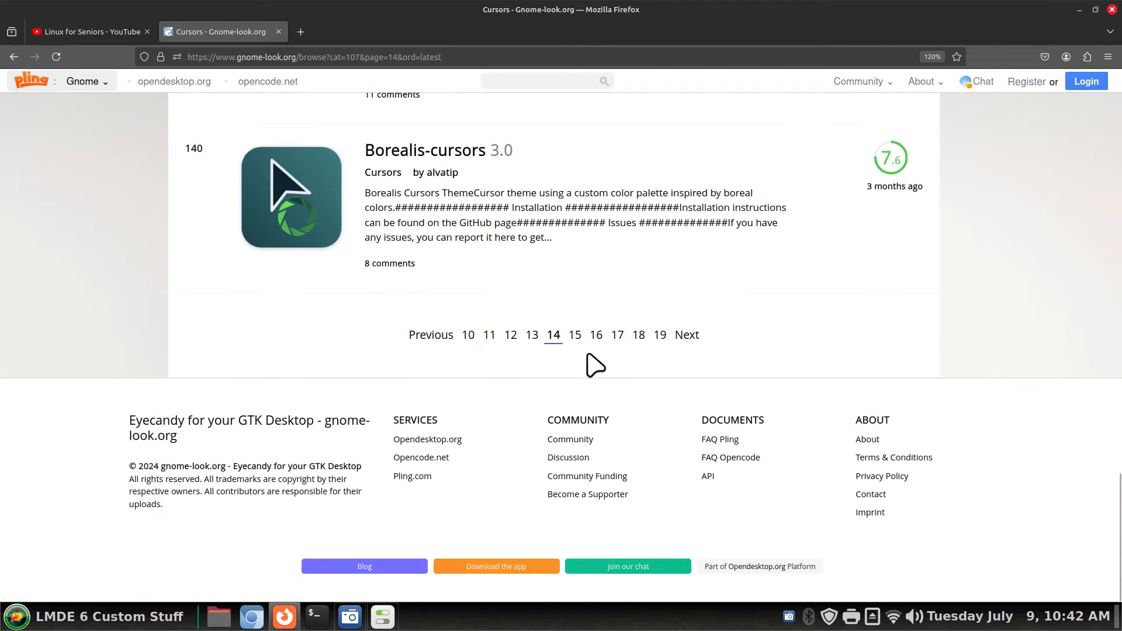
- Go to page 15, highlight the 64x64 size in the Dracula-Stake-Sword description and look through the following cursors
click(575, 336)
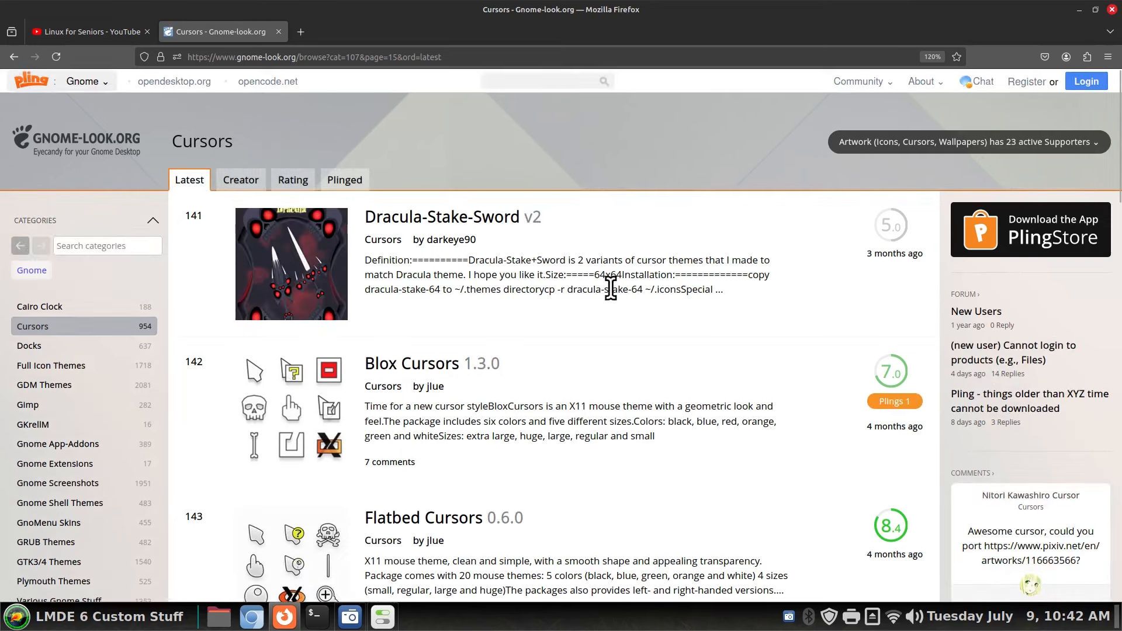
drag(595, 273, 622, 274)
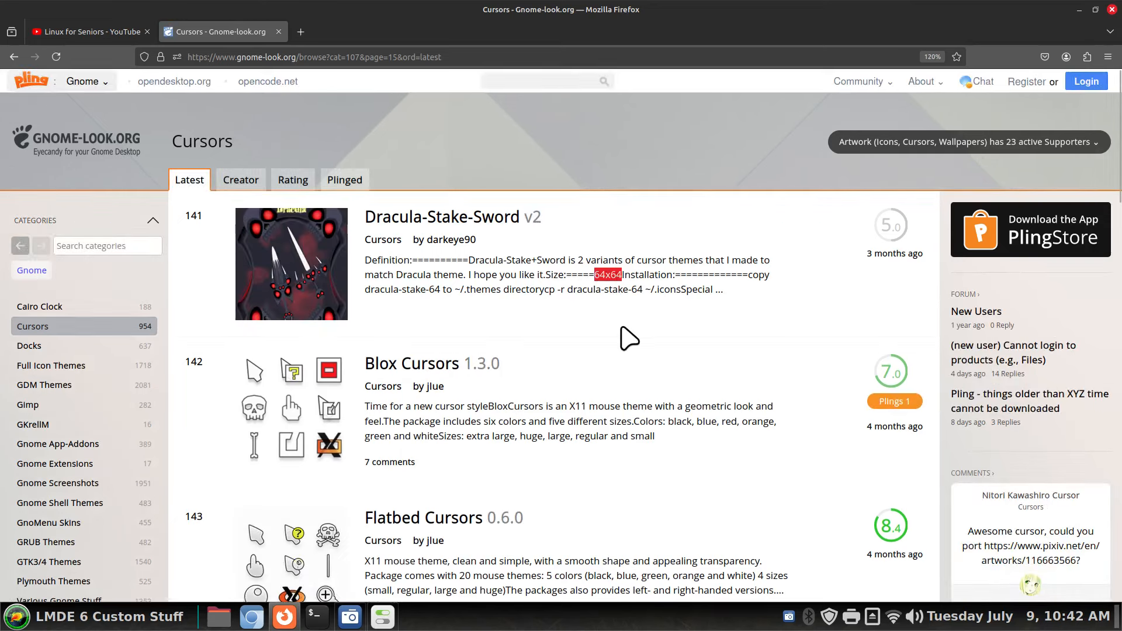
scroll(630, 337, down, 2)
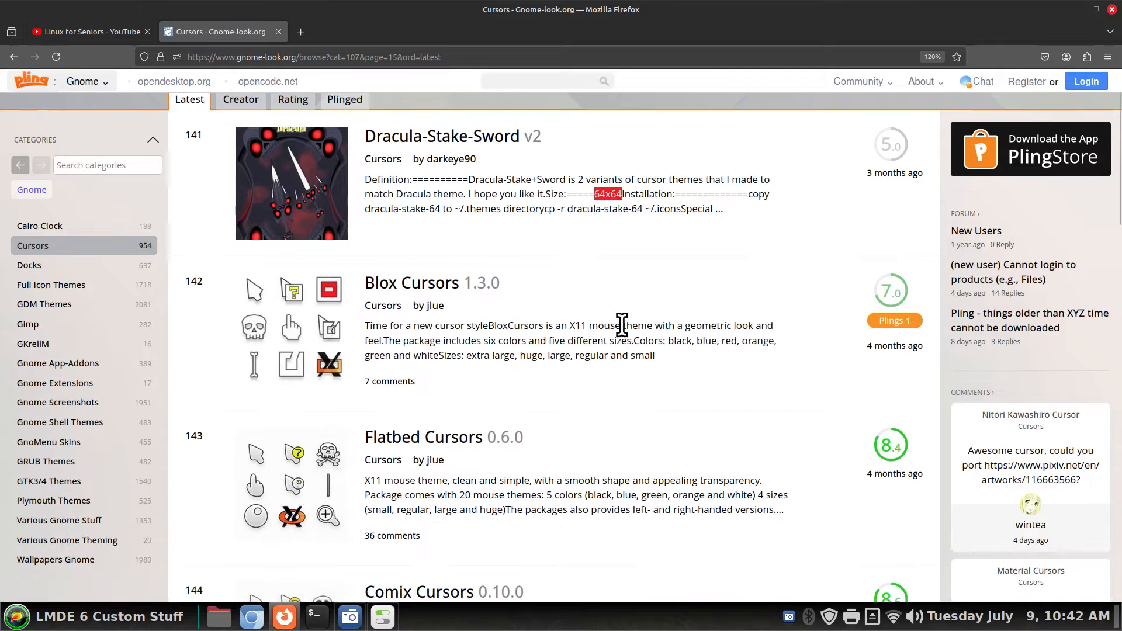
scroll(622, 325, down, 4)
scroll(621, 325, down, 4)
- Open the Punk cursor theme's page and show its downloadable files
click(523, 310)
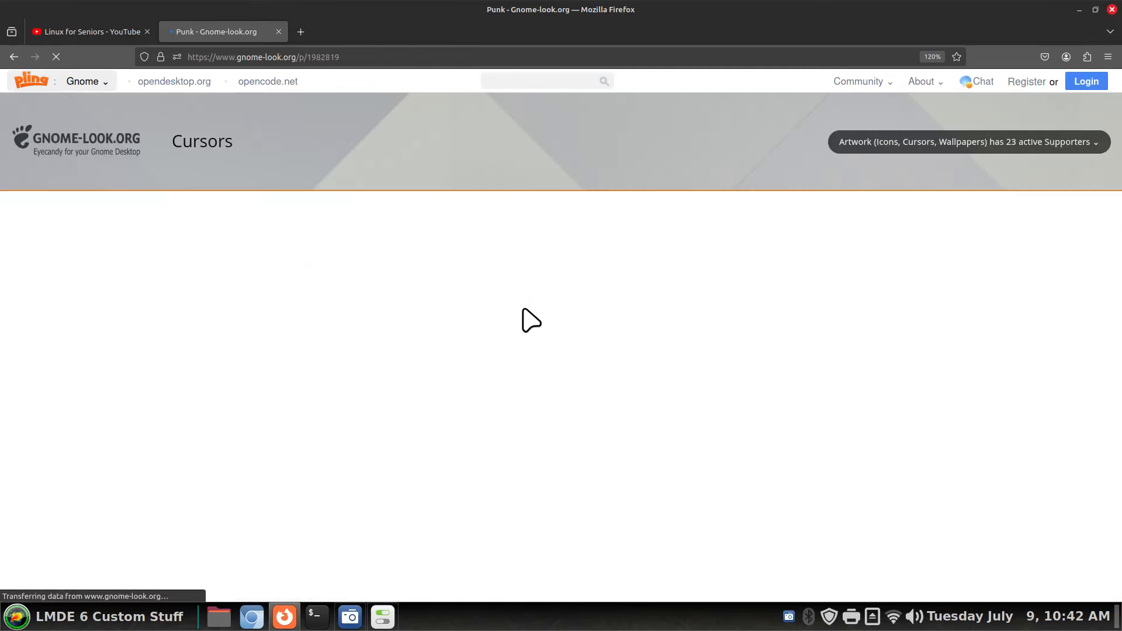
scroll(526, 318, down, 4)
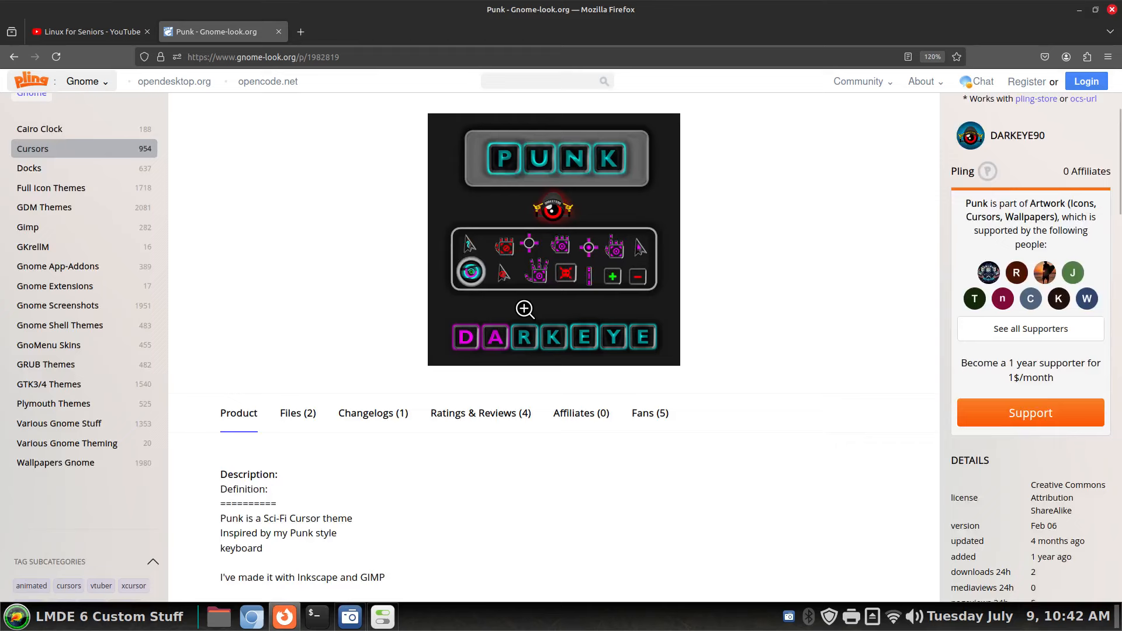
click(286, 353)
scroll(390, 322, down, 3)
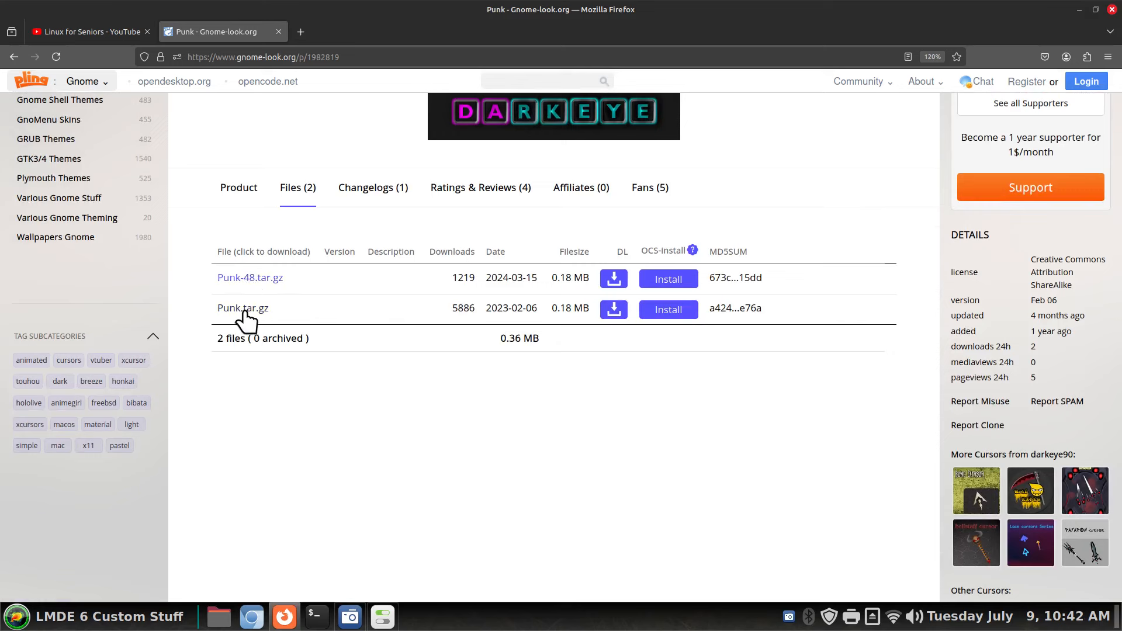
- Download Punk.tar.gz, highlighting the word "mini-tip" in the download notice
click(246, 310)
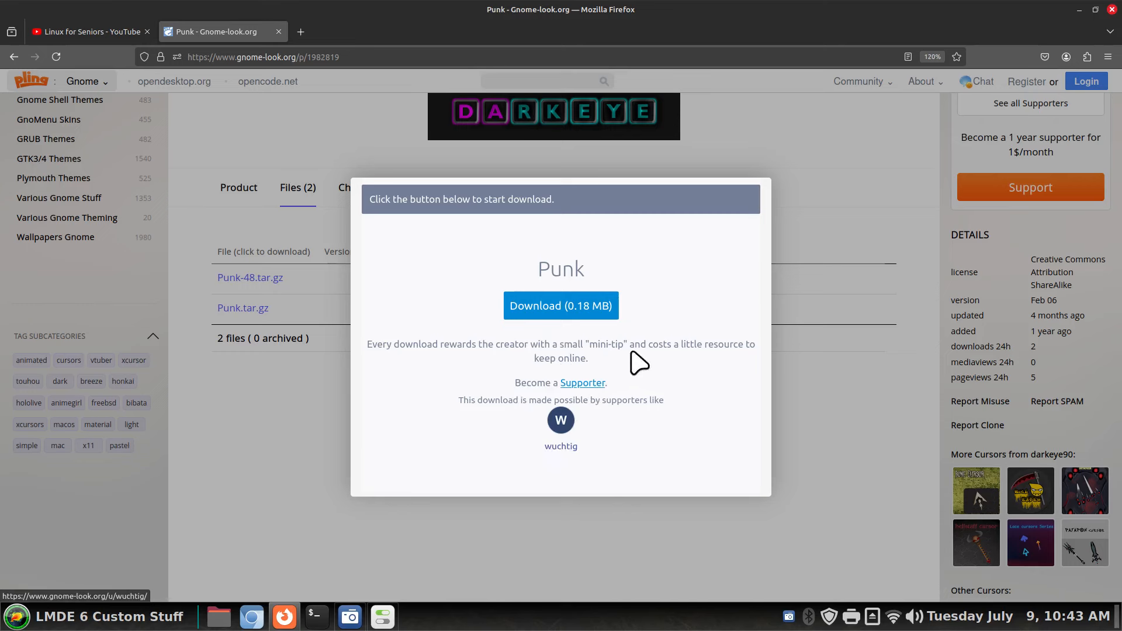
drag(590, 345, 625, 345)
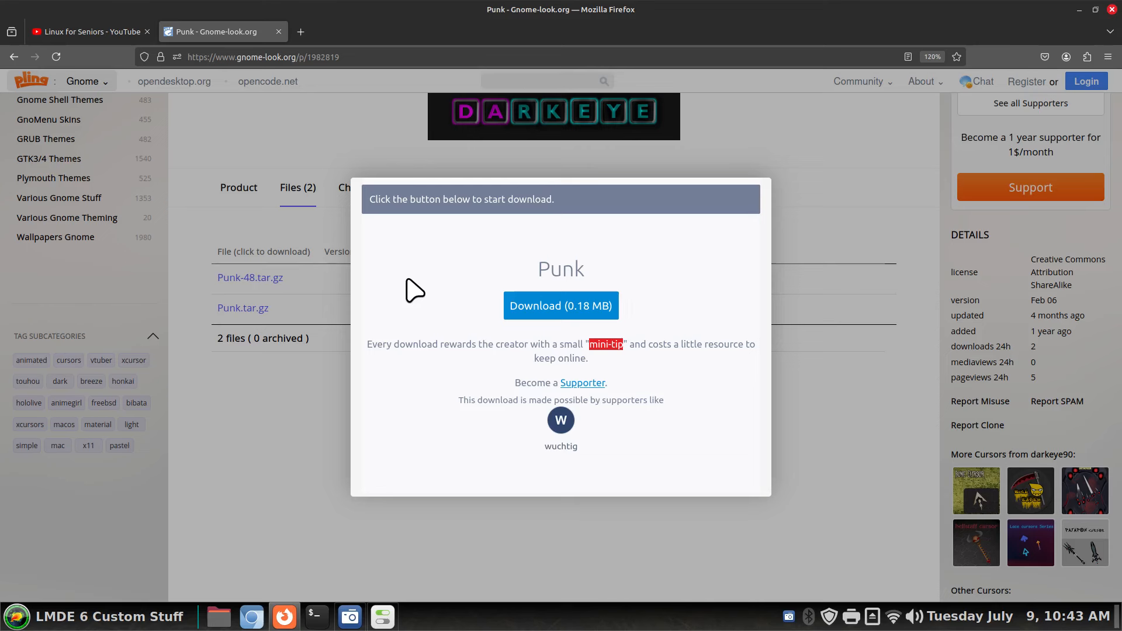
click(537, 313)
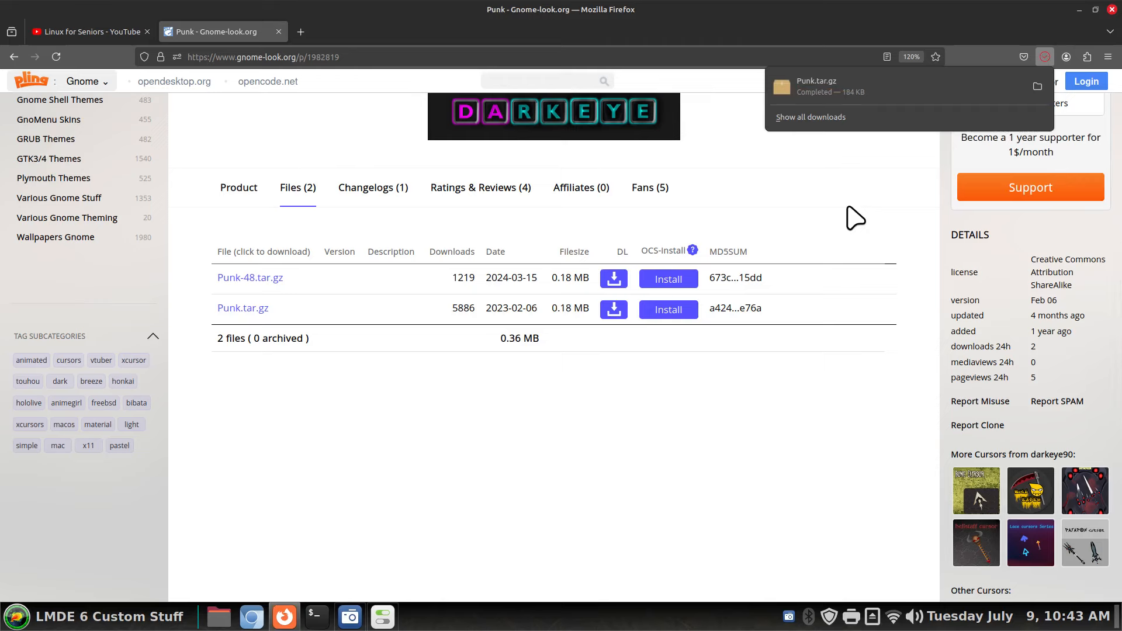
- Close Firefox and System Settings, and select Punk.tar.gz in the file manager's Downloads folder
click(1111, 9)
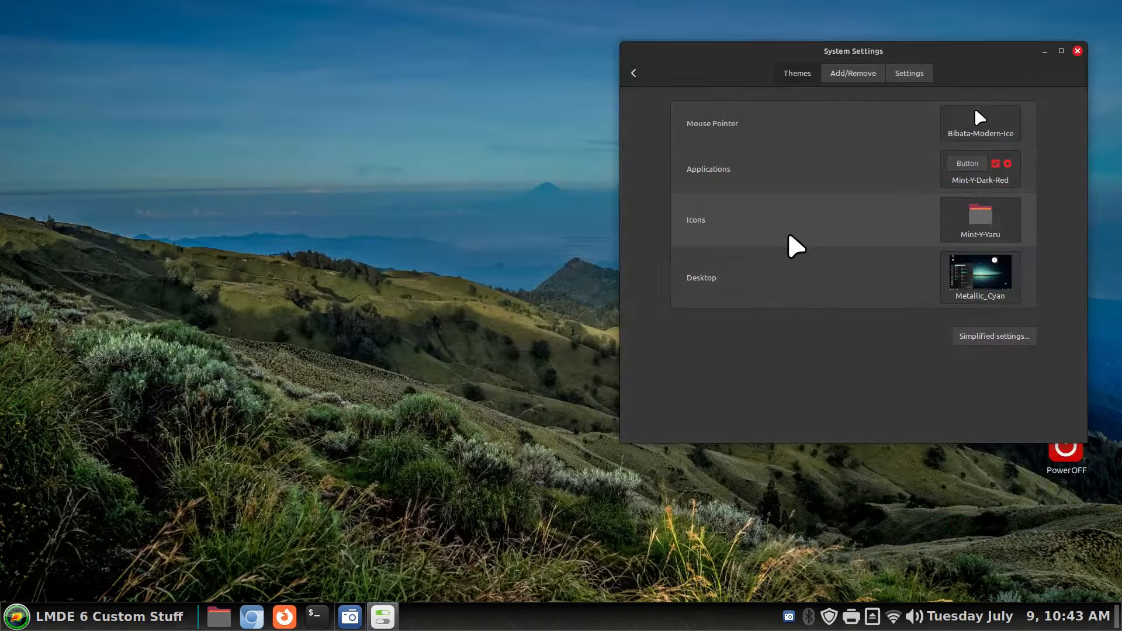
click(1077, 52)
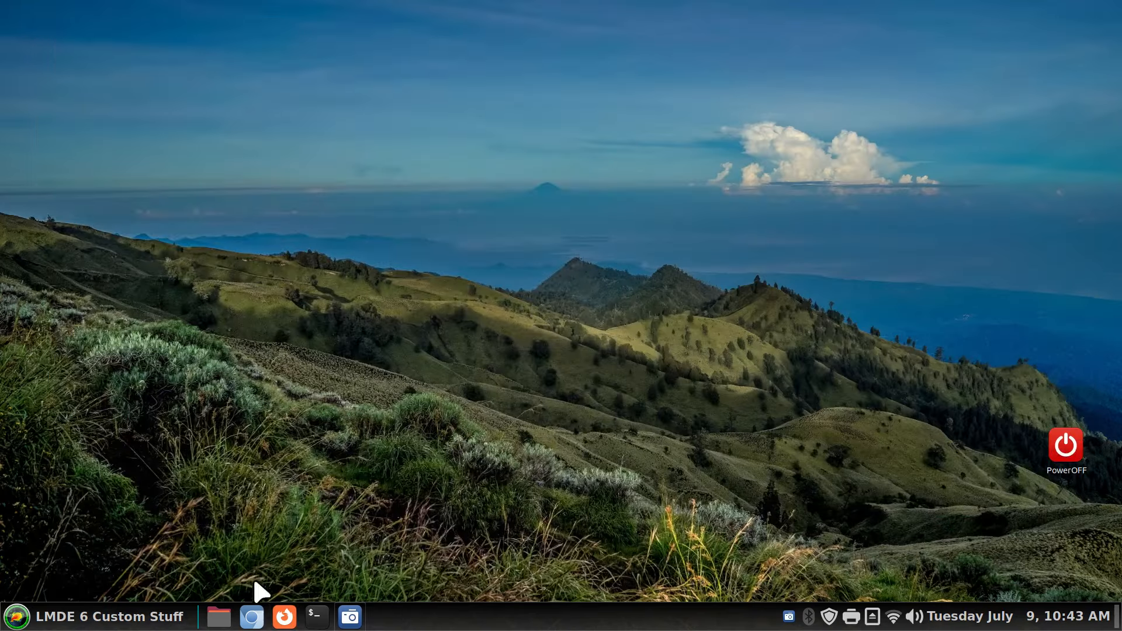
click(219, 615)
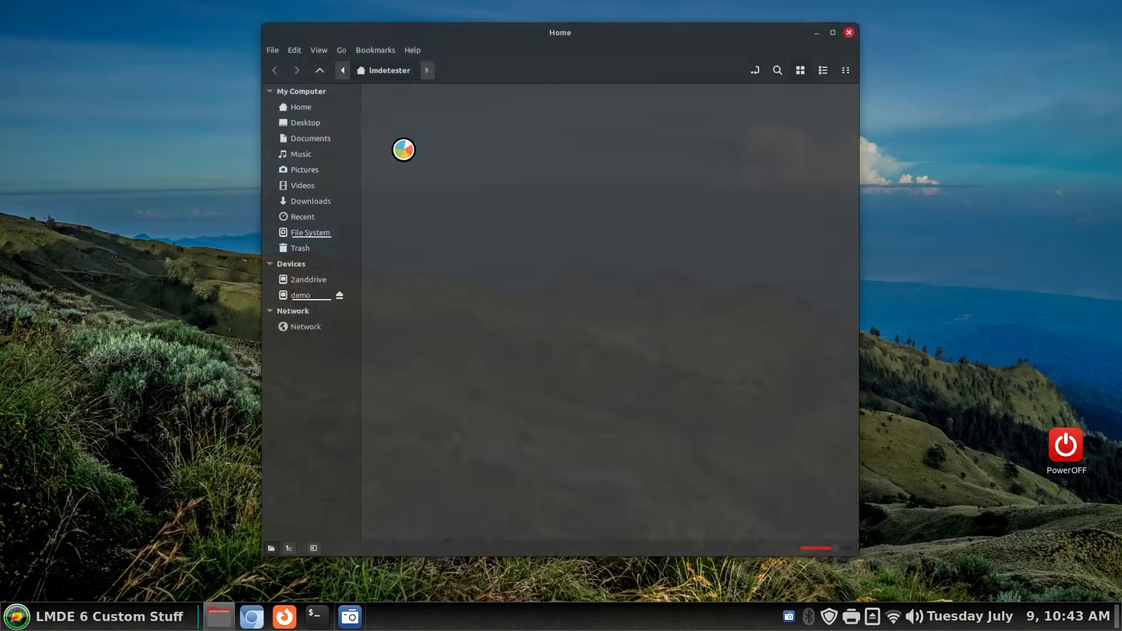
click(313, 201)
click(407, 121)
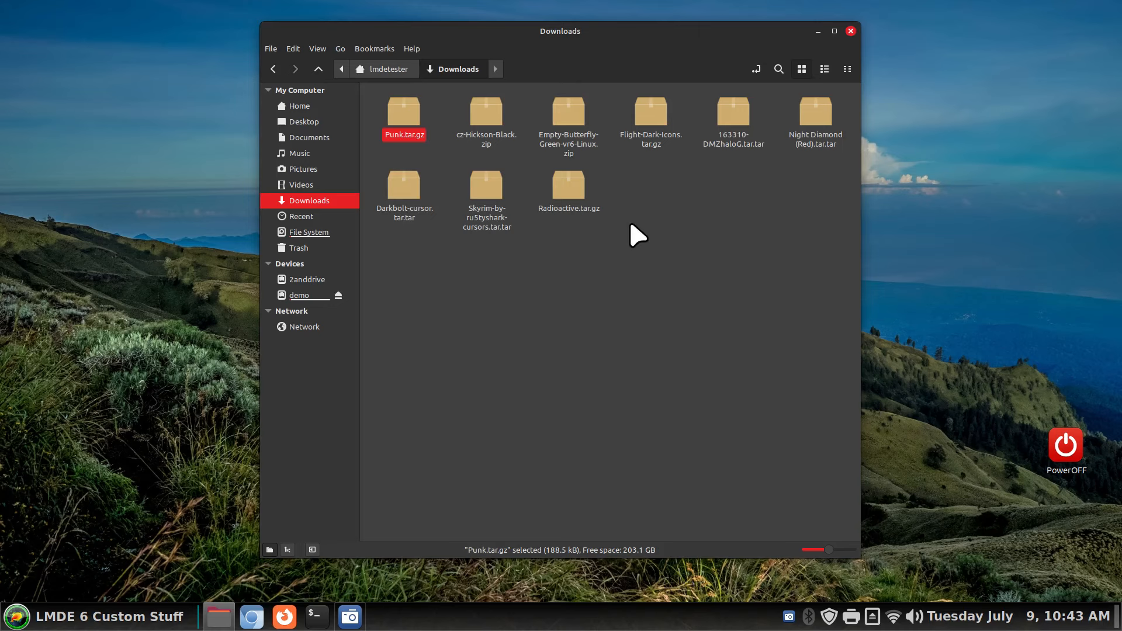
- Go through the downloaded archives in the Downloads folder, comparing the .zip, .tar.gz and .tar.tar file types
click(564, 128)
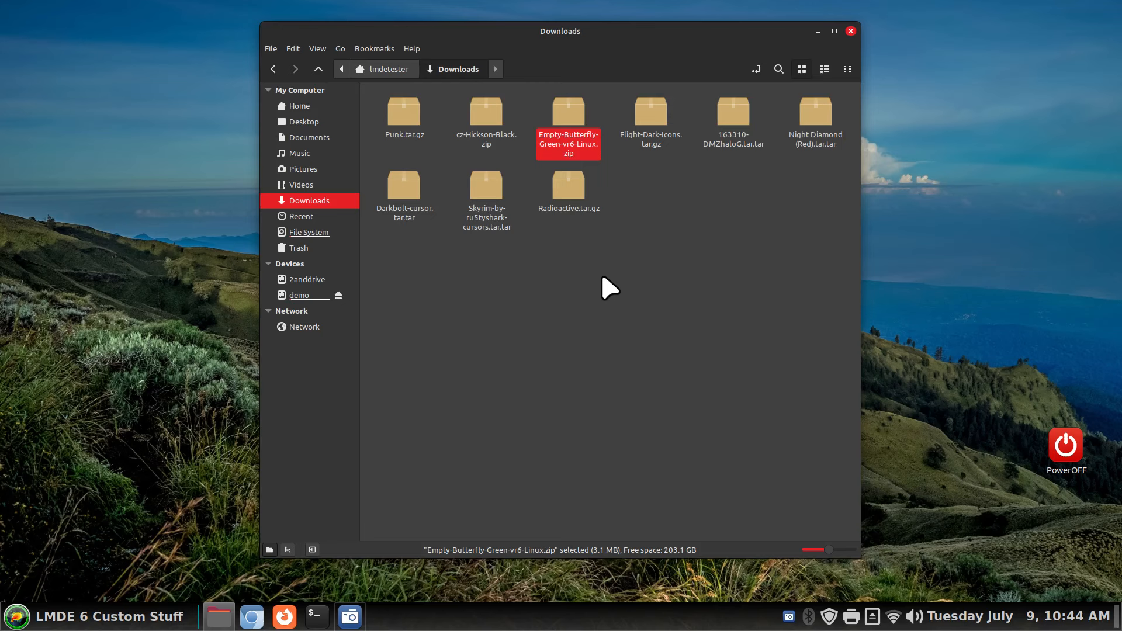
click(402, 113)
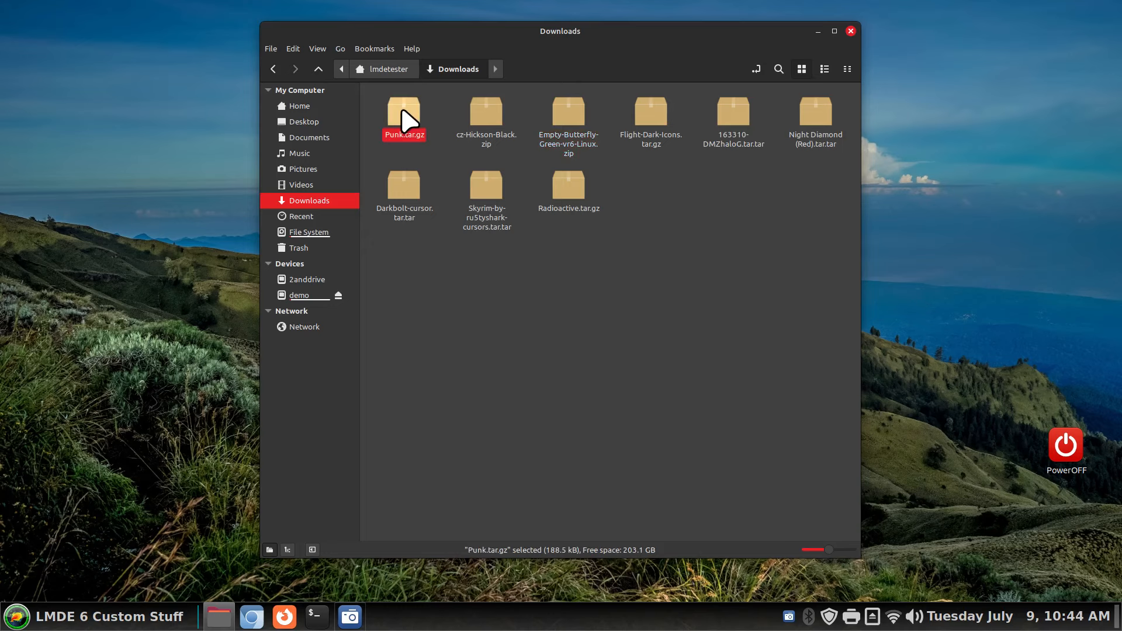
click(484, 150)
click(574, 143)
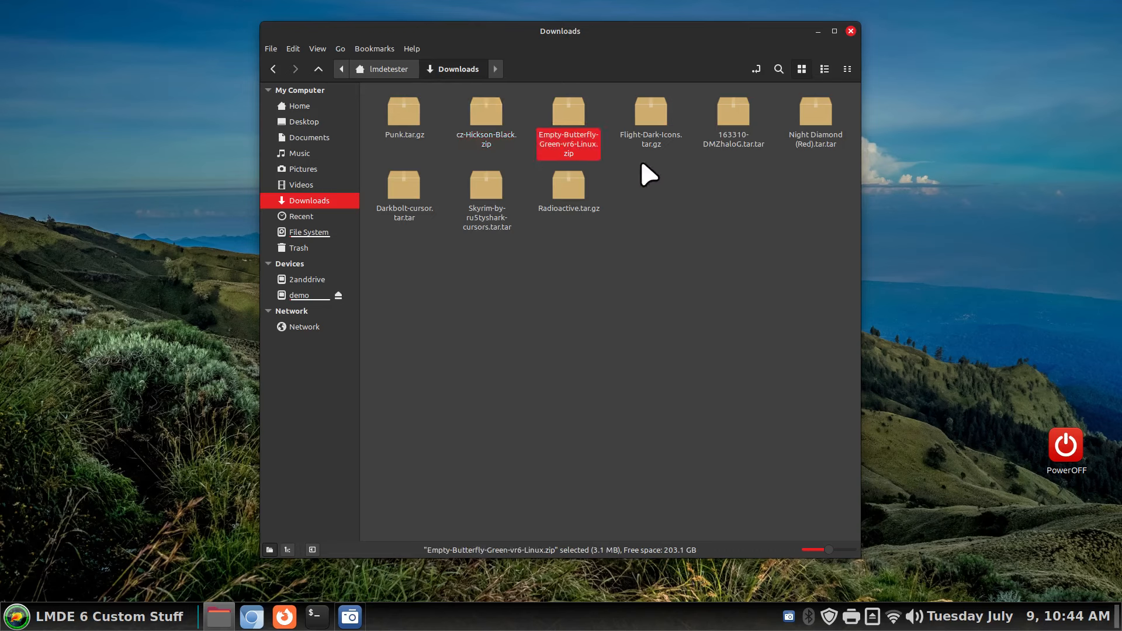
click(658, 140)
click(749, 148)
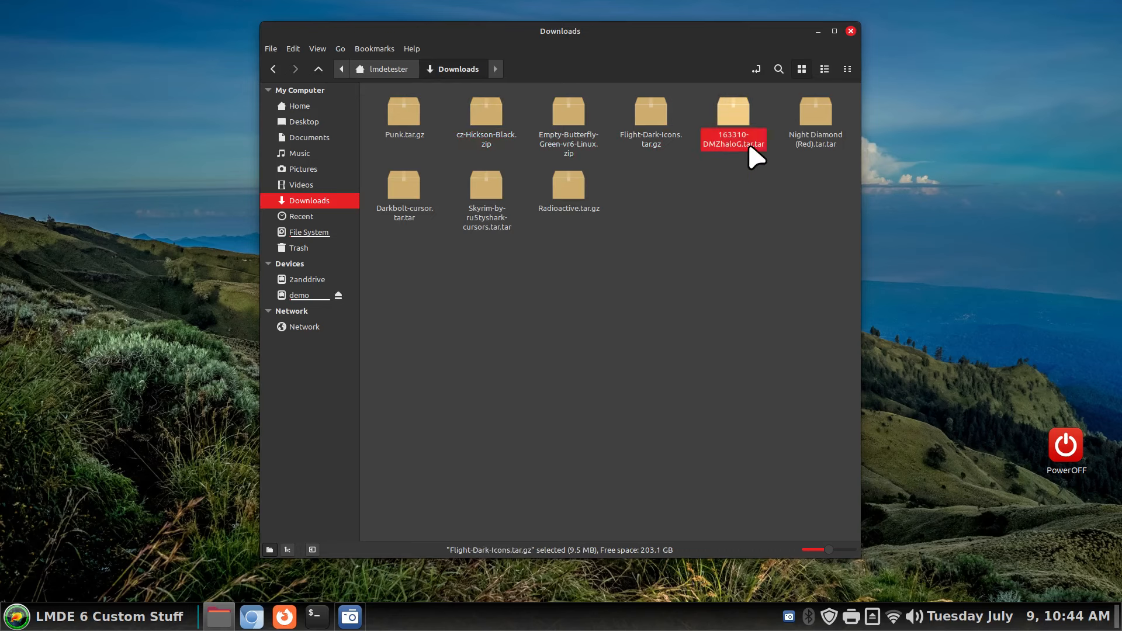
click(829, 151)
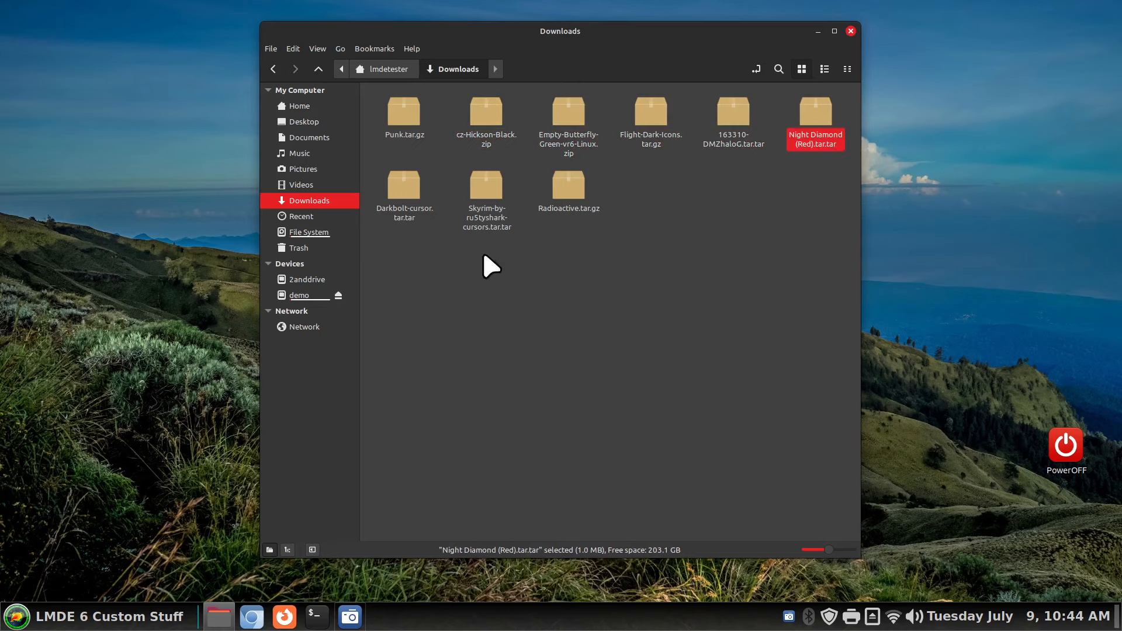
click(405, 212)
- Extract Punk.tar.gz in the Downloads folder, check inside the Punk folder and return to Downloads
click(403, 108)
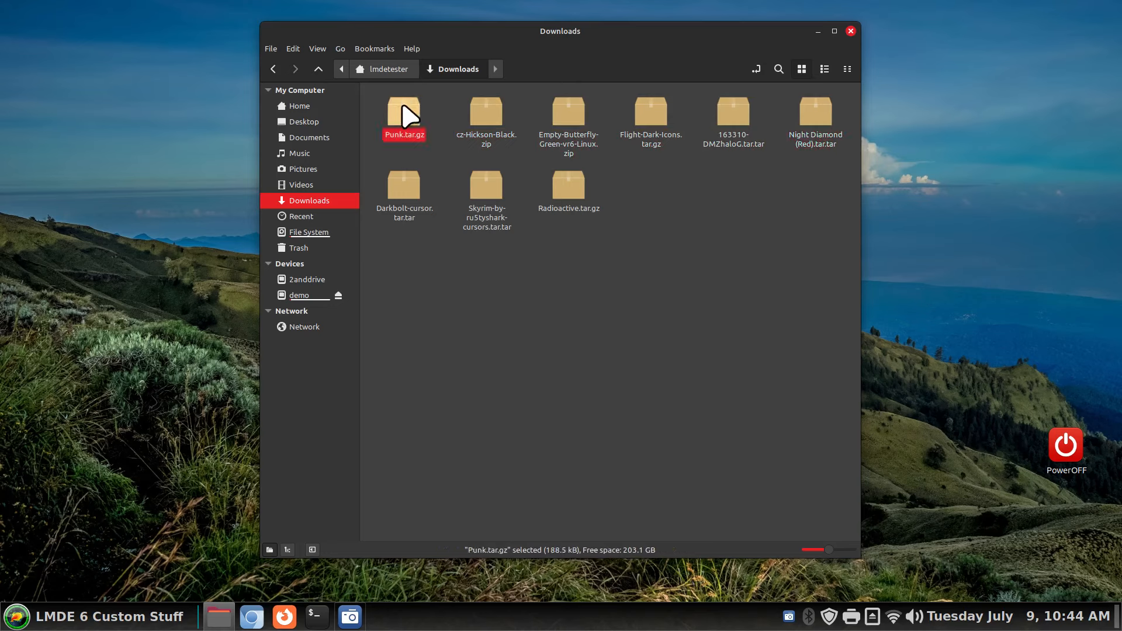
right_click(403, 108)
click(440, 285)
double_click(404, 112)
click(474, 71)
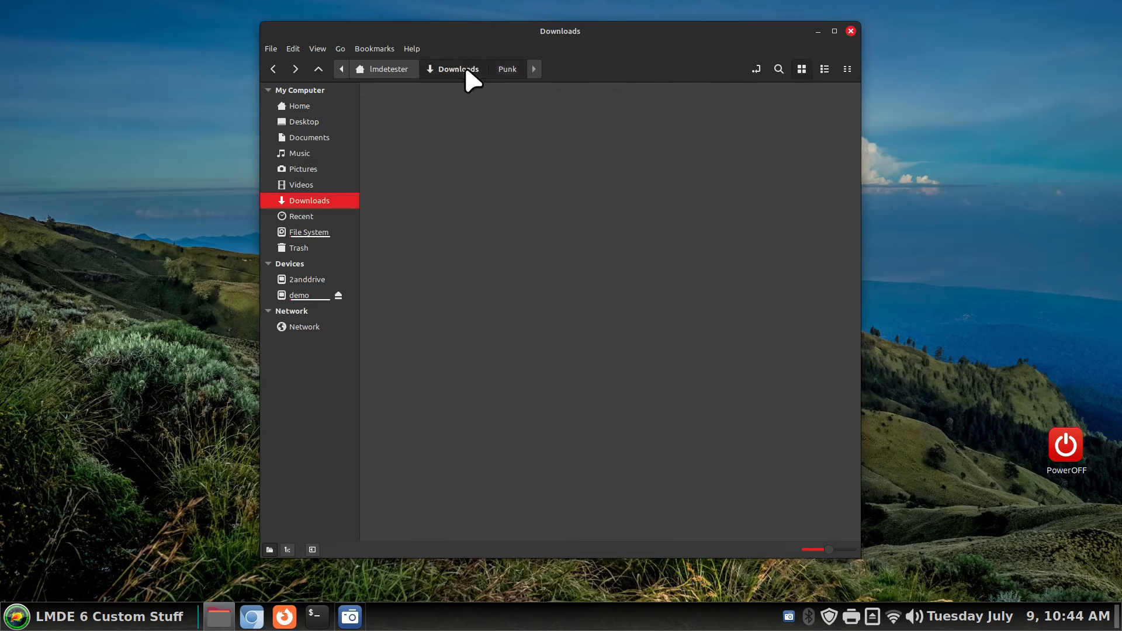
- Move the extracted Punk folder from Downloads into the hidden .icons folder in the home directory, showing hidden files
right_click(404, 113)
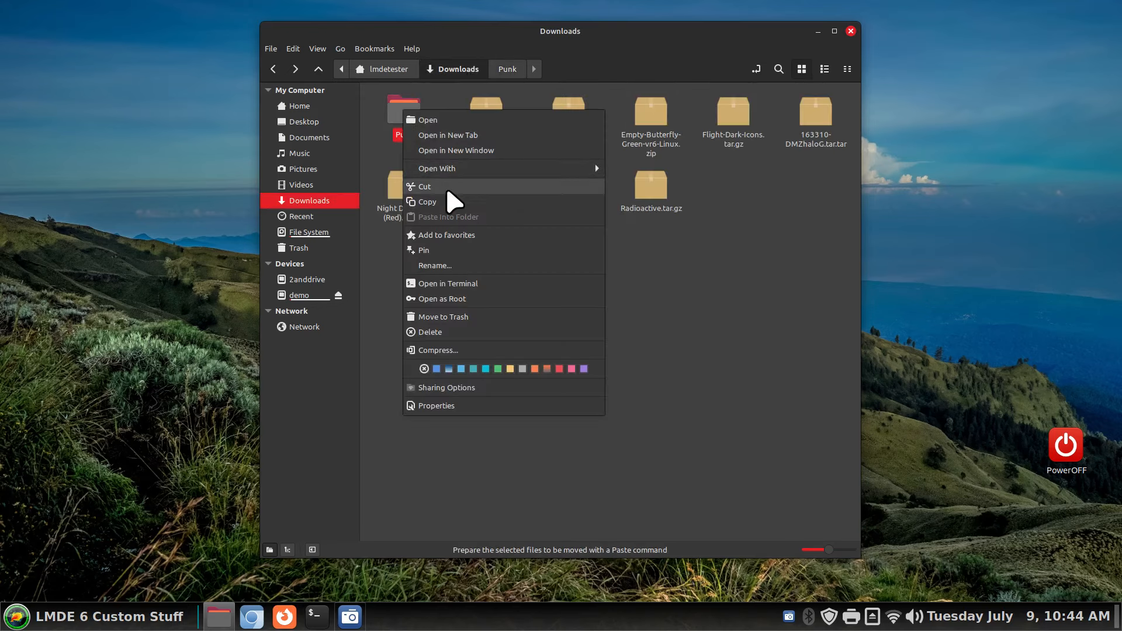
click(454, 196)
click(301, 108)
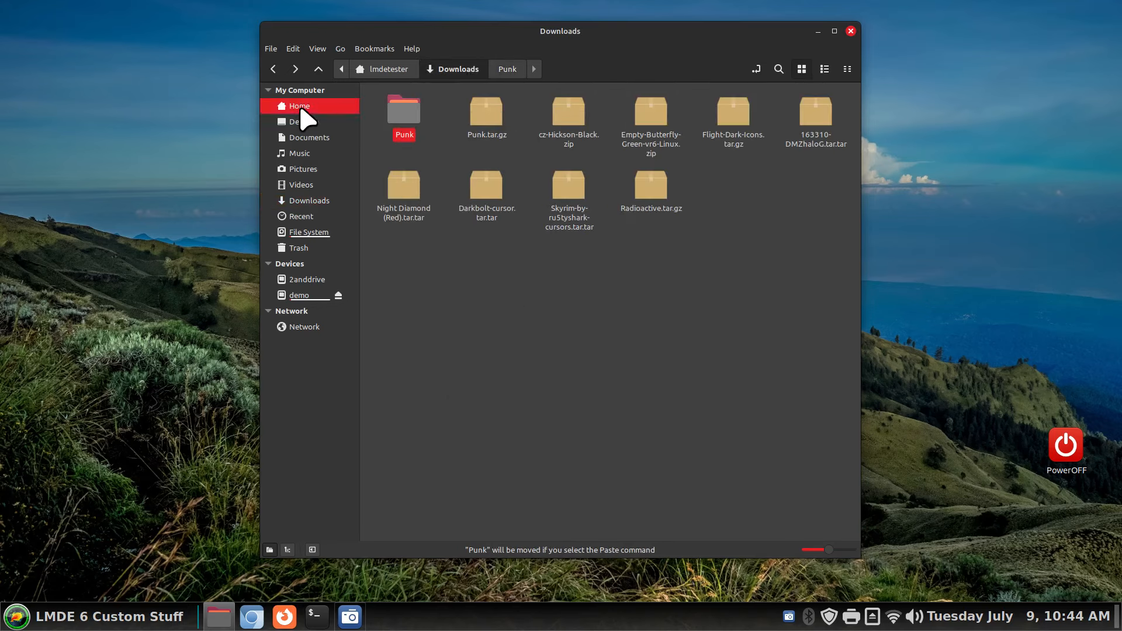
click(528, 307)
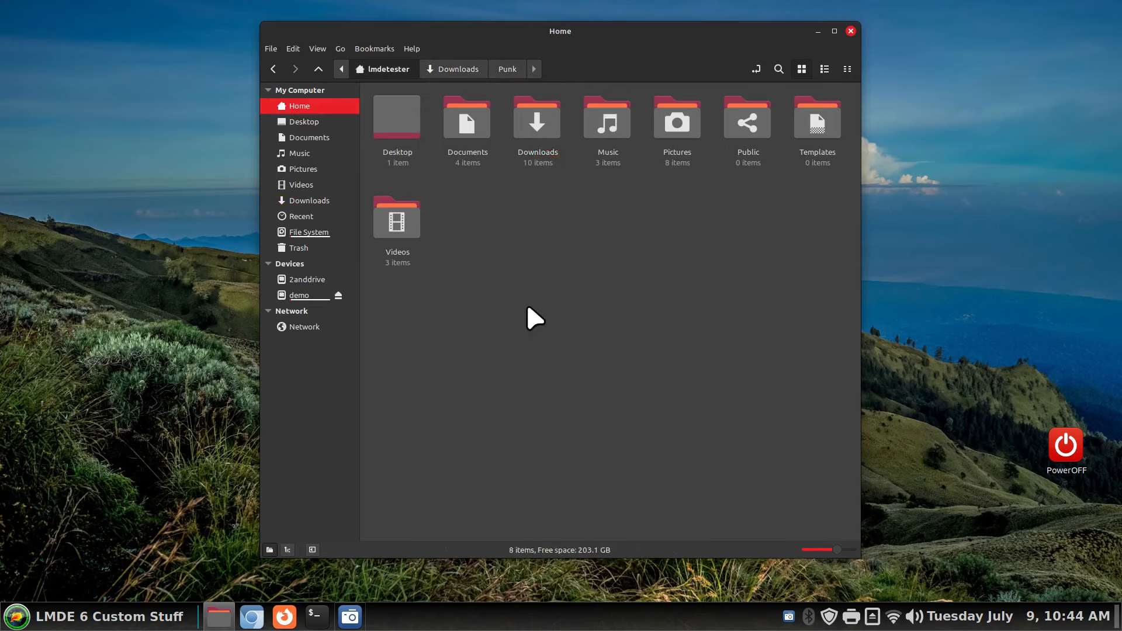
key(ctrl+h)
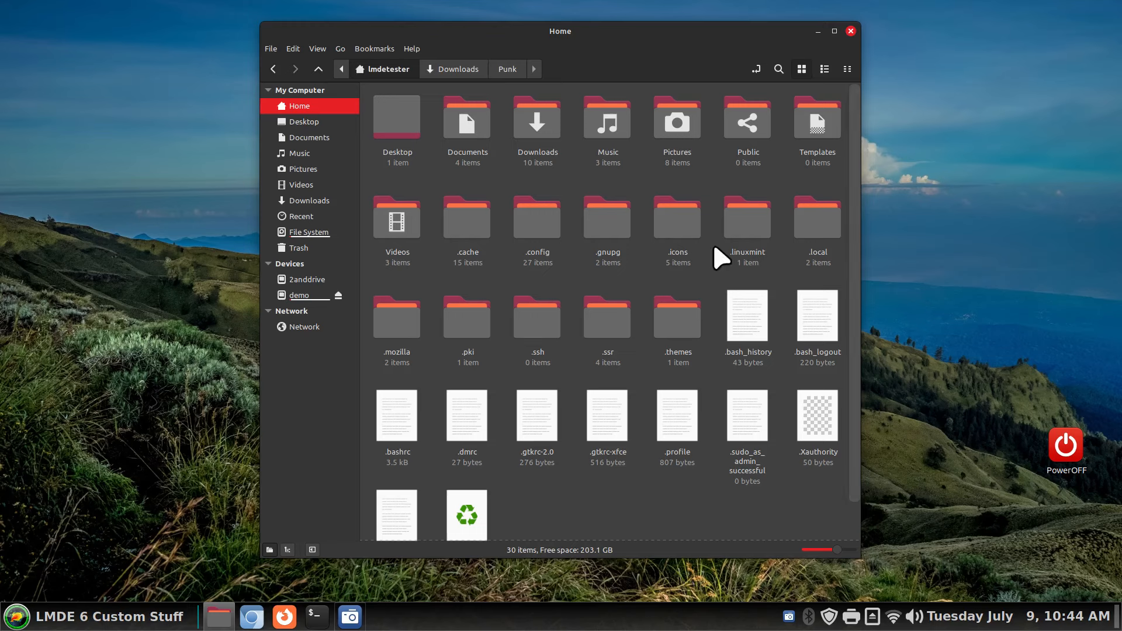
click(680, 223)
double_click(680, 223)
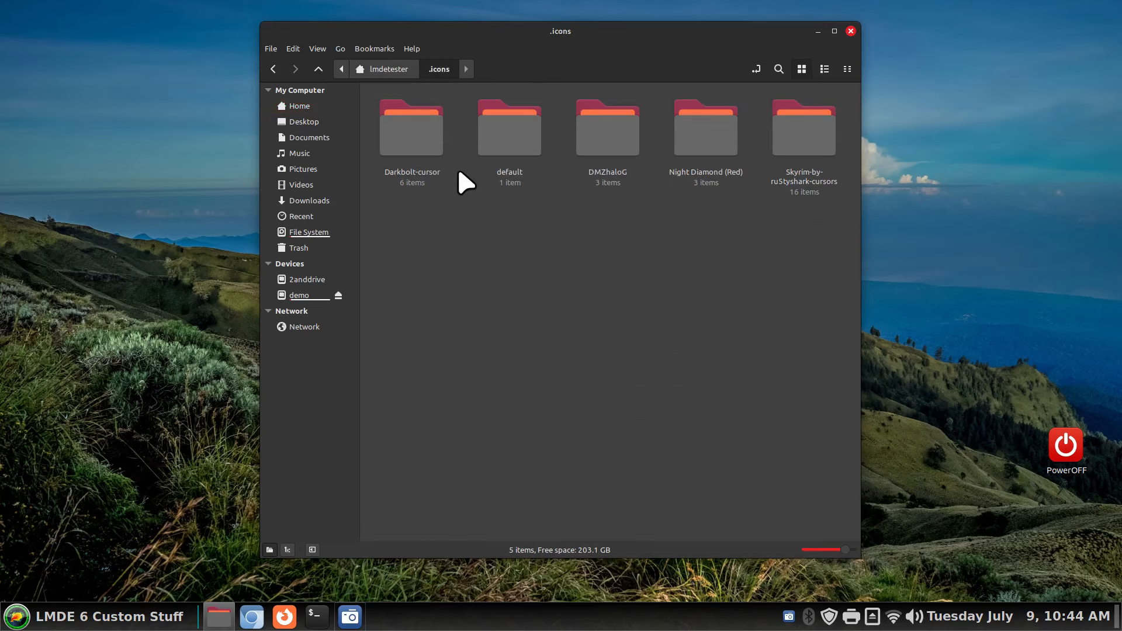
right_click(446, 230)
click(509, 353)
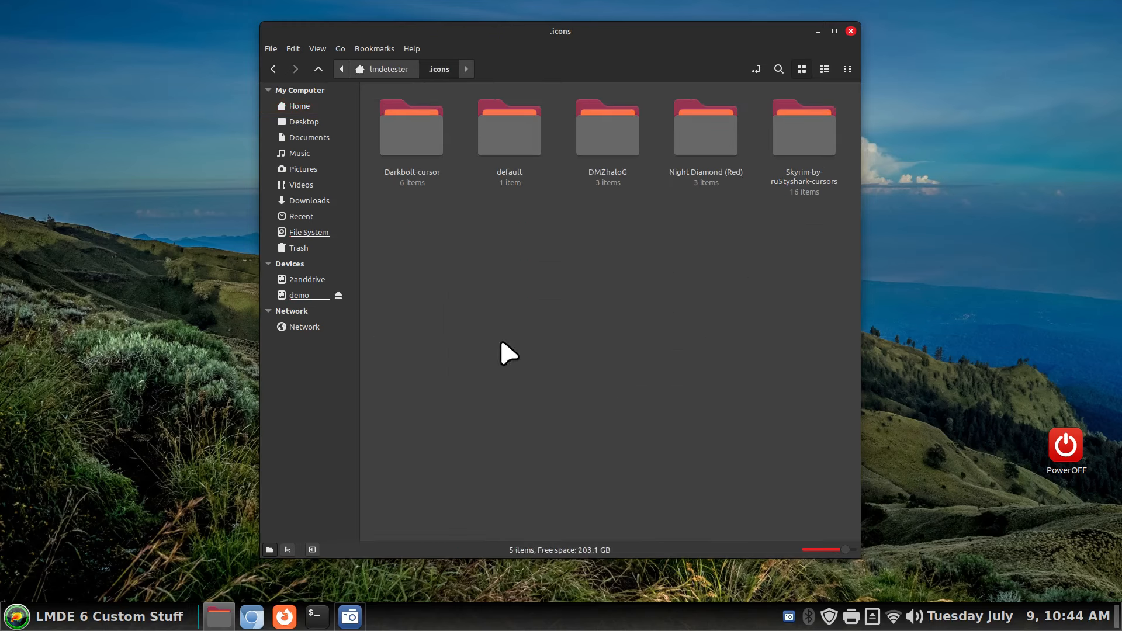
click(574, 321)
- Check the contents of the Punk folder inside .icons and close the file manager
double_click(802, 135)
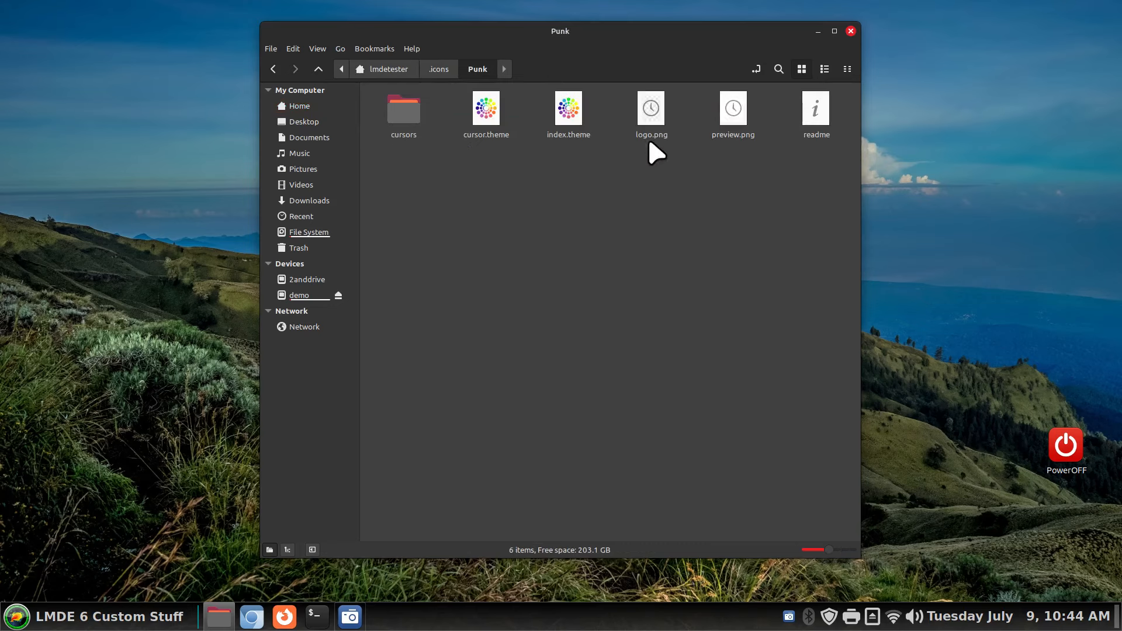
click(573, 111)
click(411, 124)
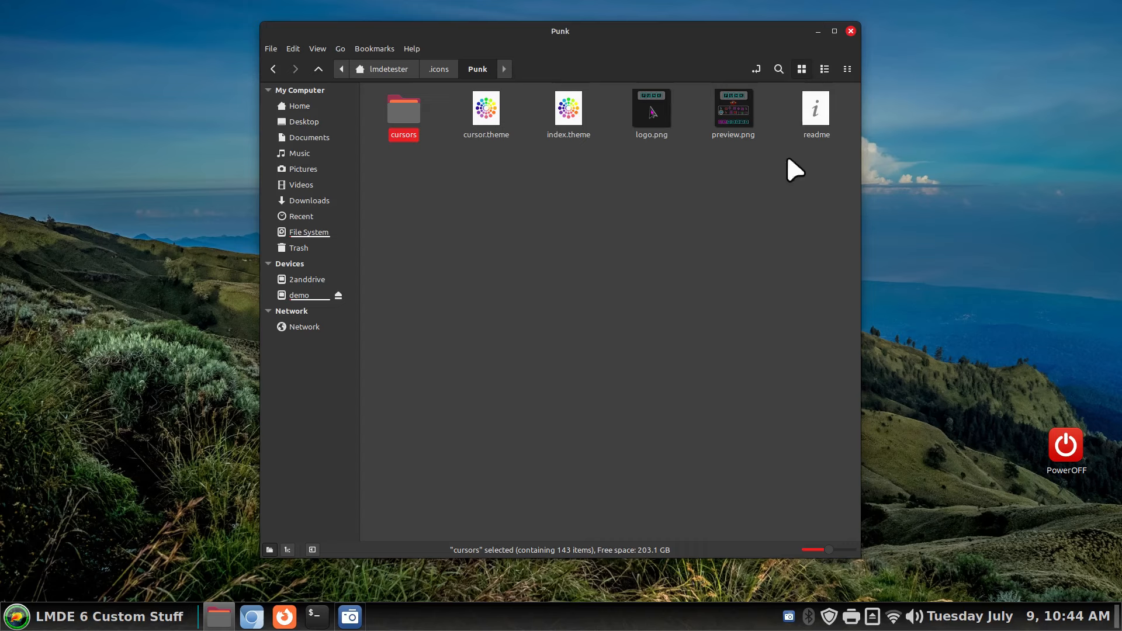
click(851, 31)
- Open the Themes page in System Settings and set the mouse pointer to Punk
right_click(509, 620)
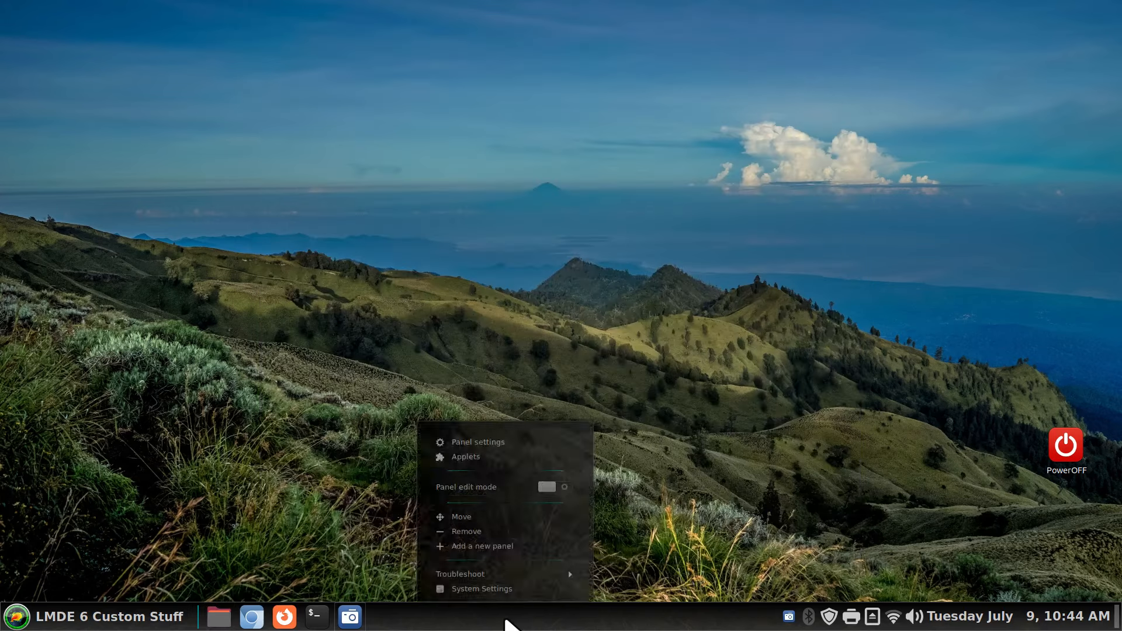
click(526, 585)
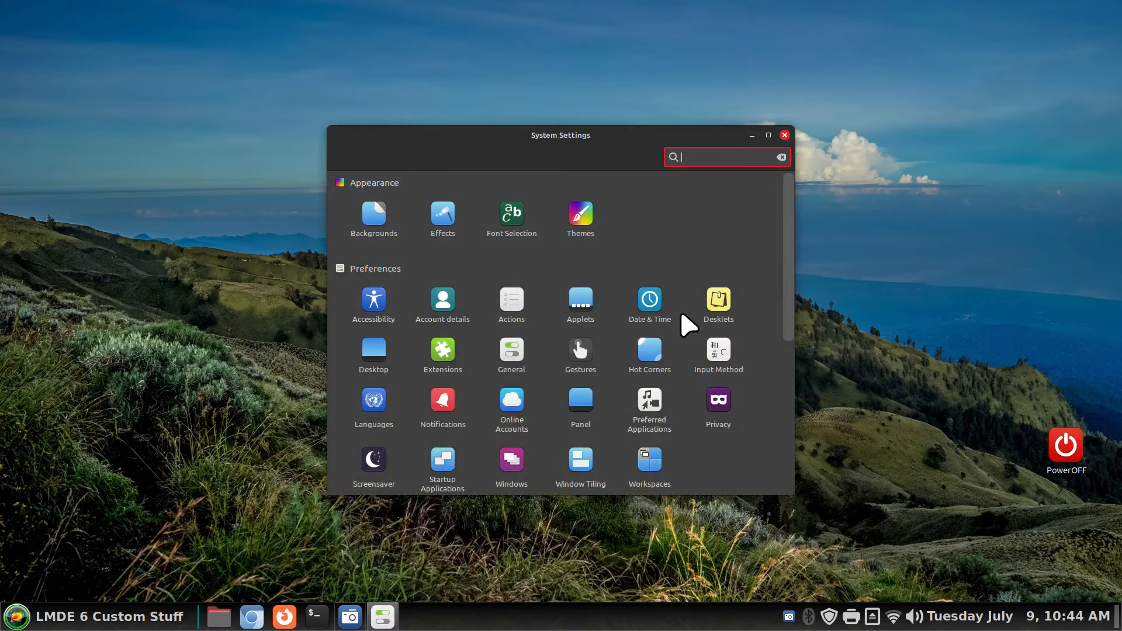
click(581, 219)
click(695, 216)
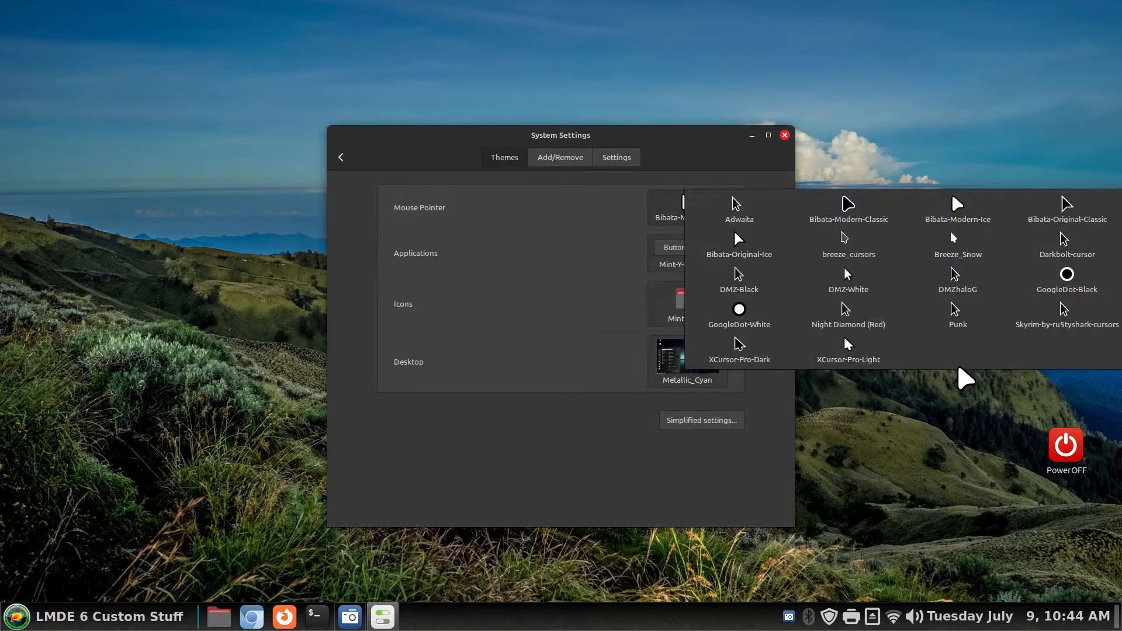
click(956, 310)
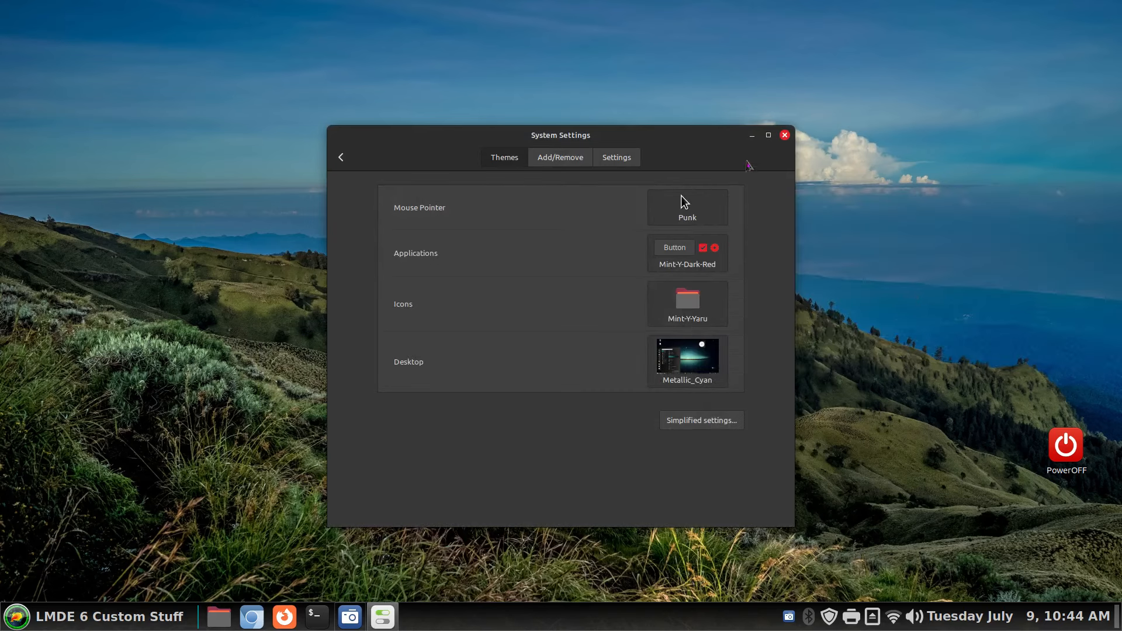
- Set the pointer size to the largest value in the Mouse and Touchpad settings and return to the settings overview
click(341, 156)
scroll(371, 350, down, 5)
click(371, 351)
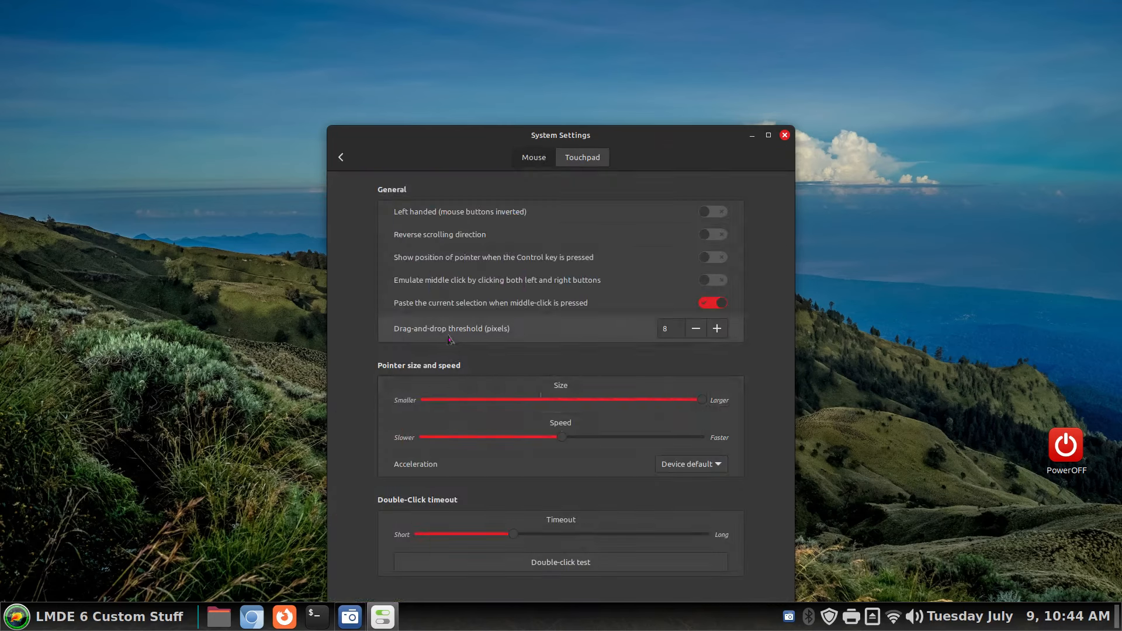
drag(702, 399, 727, 414)
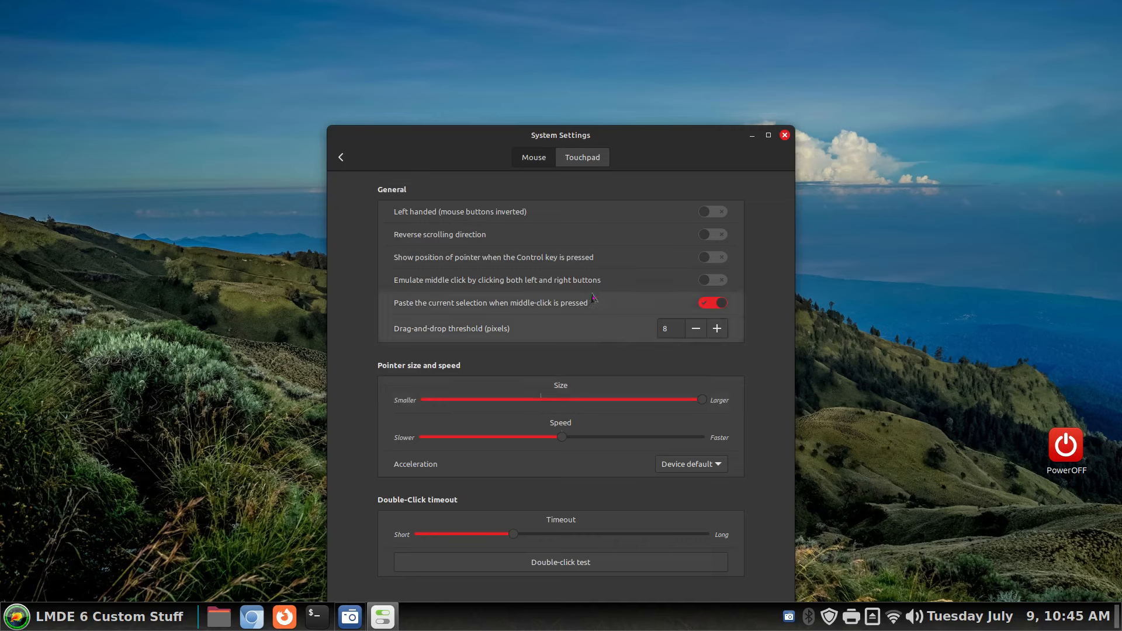
click(351, 159)
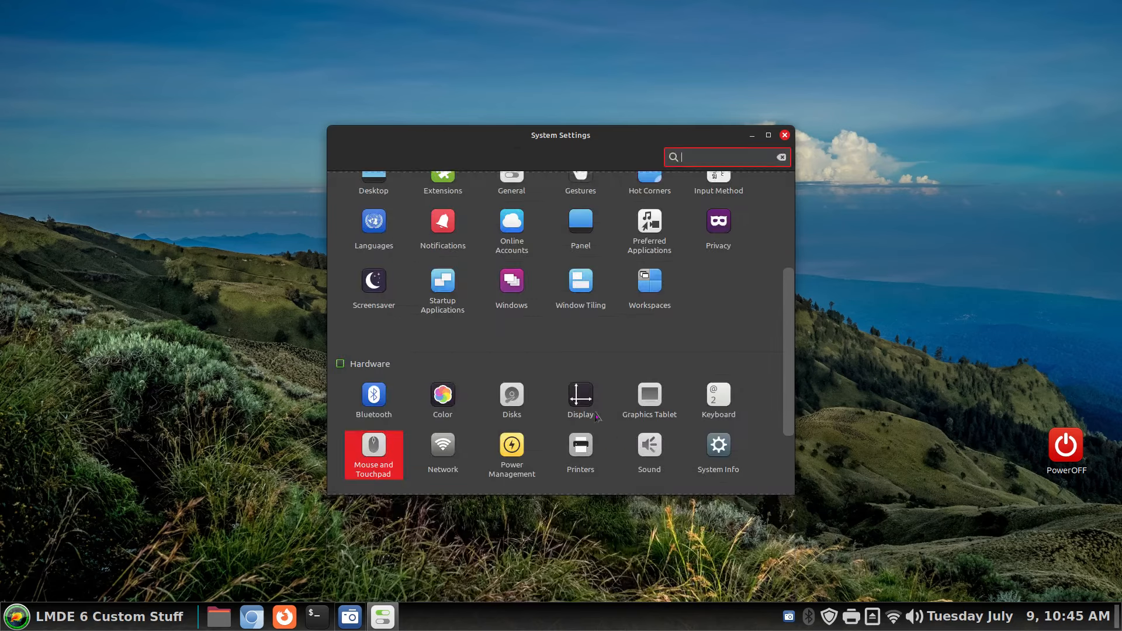
- Look through the available screen resolutions in the Display settings and close System Settings without choosing one
click(581, 389)
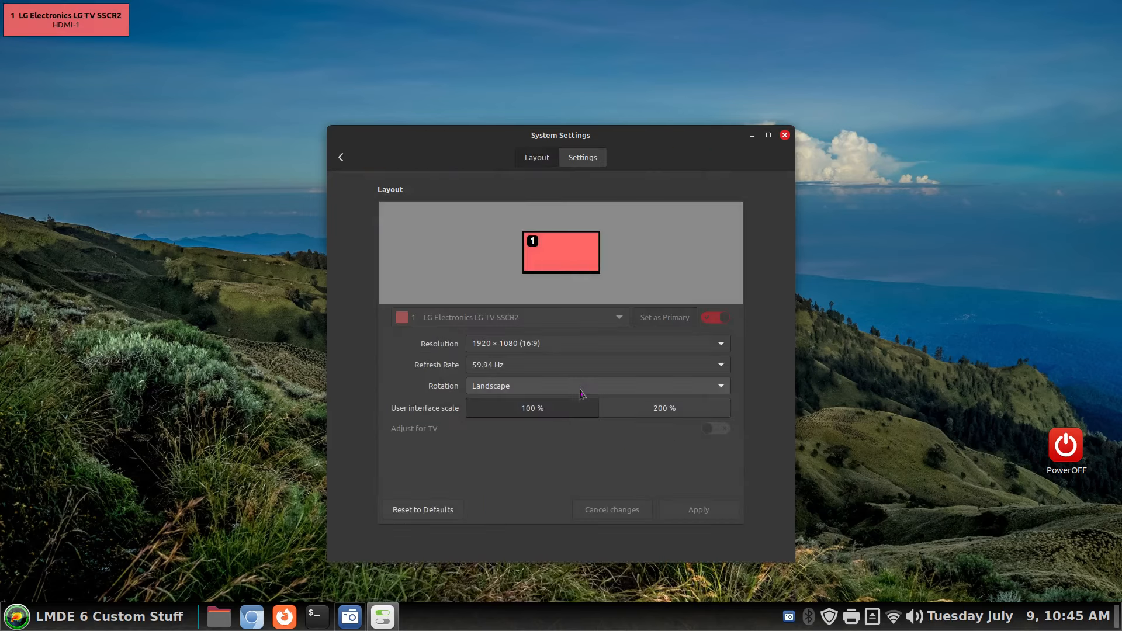
click(498, 345)
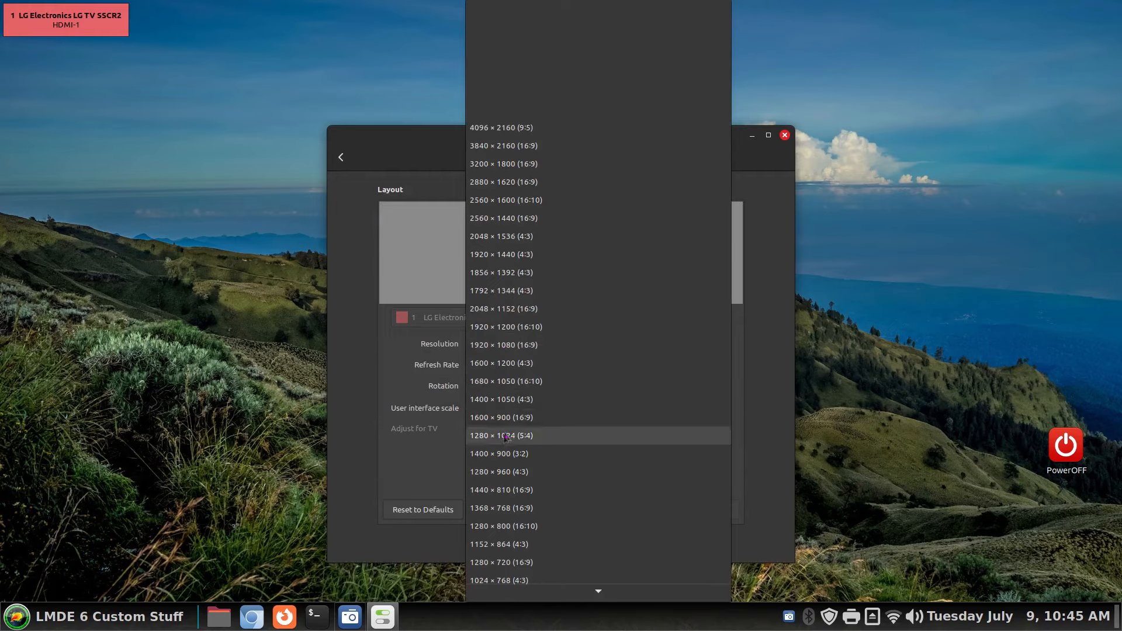
click(342, 176)
click(341, 159)
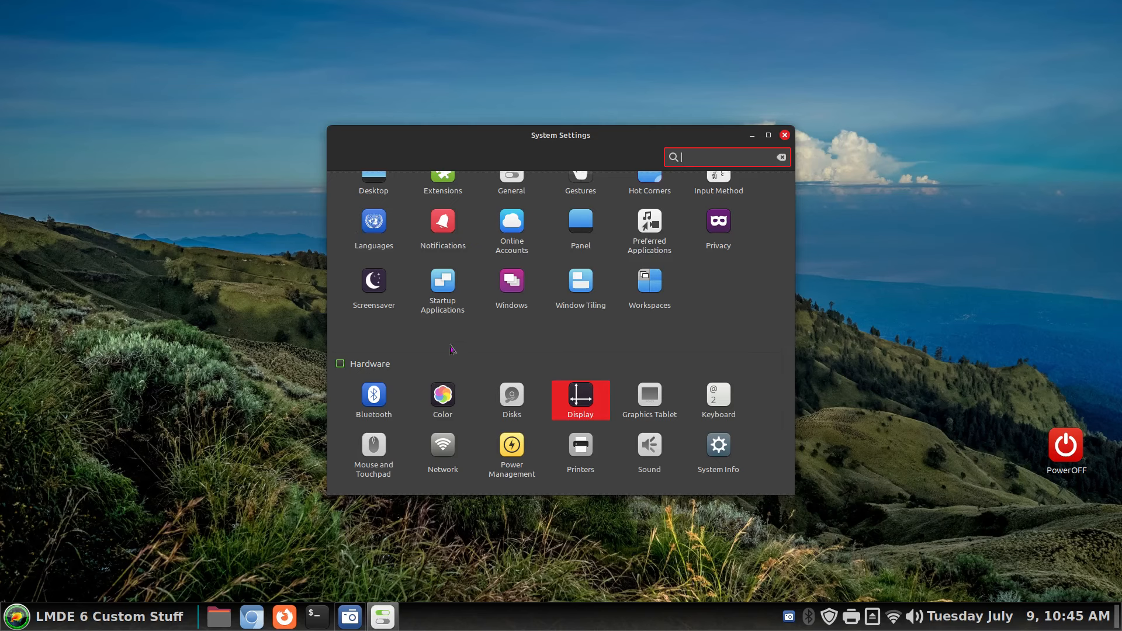
click(785, 135)
- Extract Empty-Butterfly-Green-vr6-Linux.zip in place in the file manager's Downloads folder
click(218, 617)
click(309, 200)
click(566, 120)
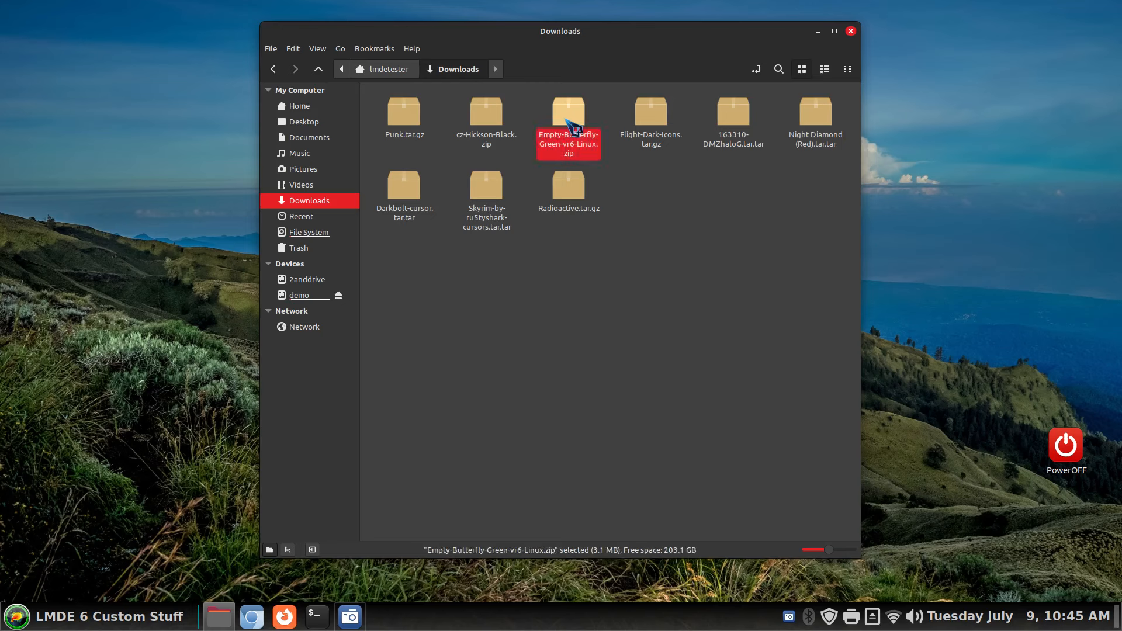
right_click(566, 121)
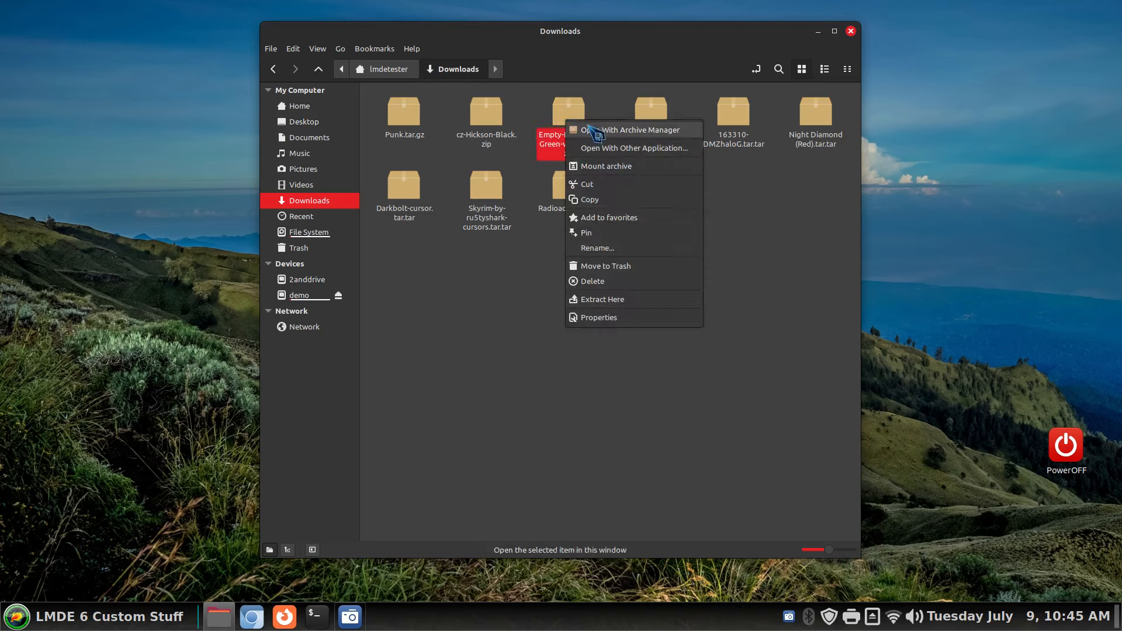
click(637, 309)
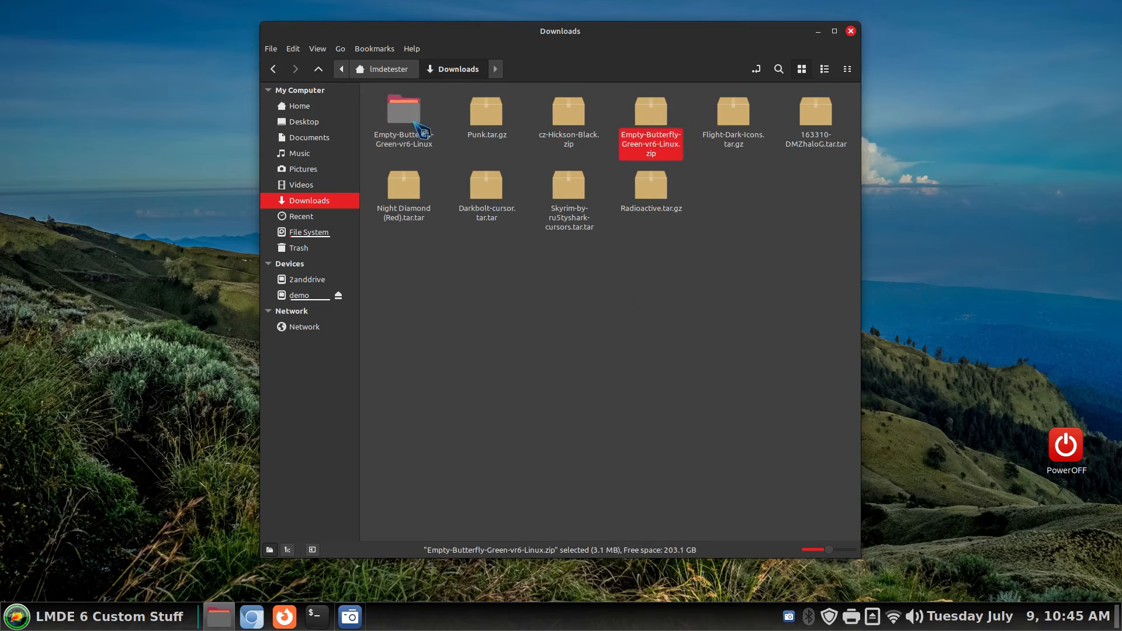
- Move the extracted Empty-Butterfly-Green-vr6-Linux folder from Downloads into the .icons folder in the home directory
click(406, 109)
right_click(405, 110)
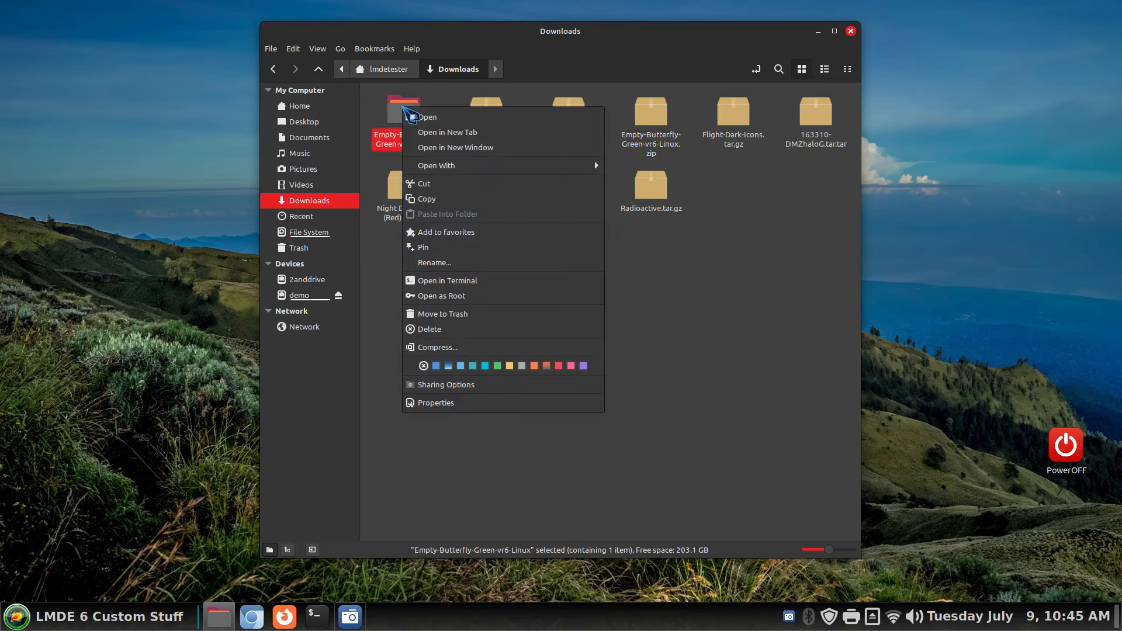
click(447, 198)
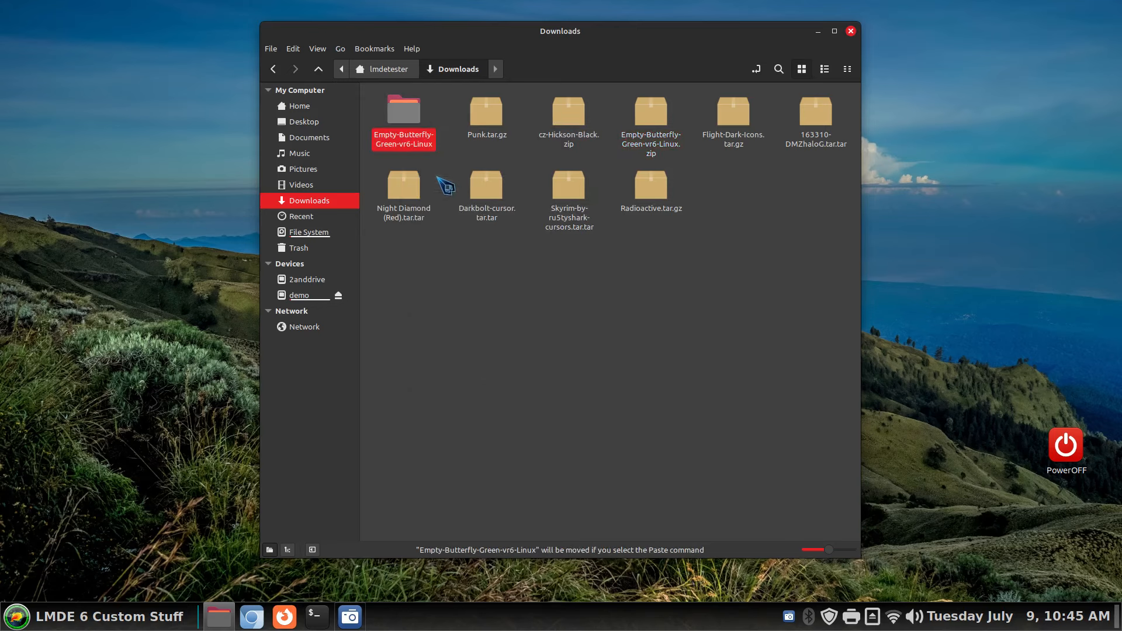
click(321, 106)
double_click(672, 230)
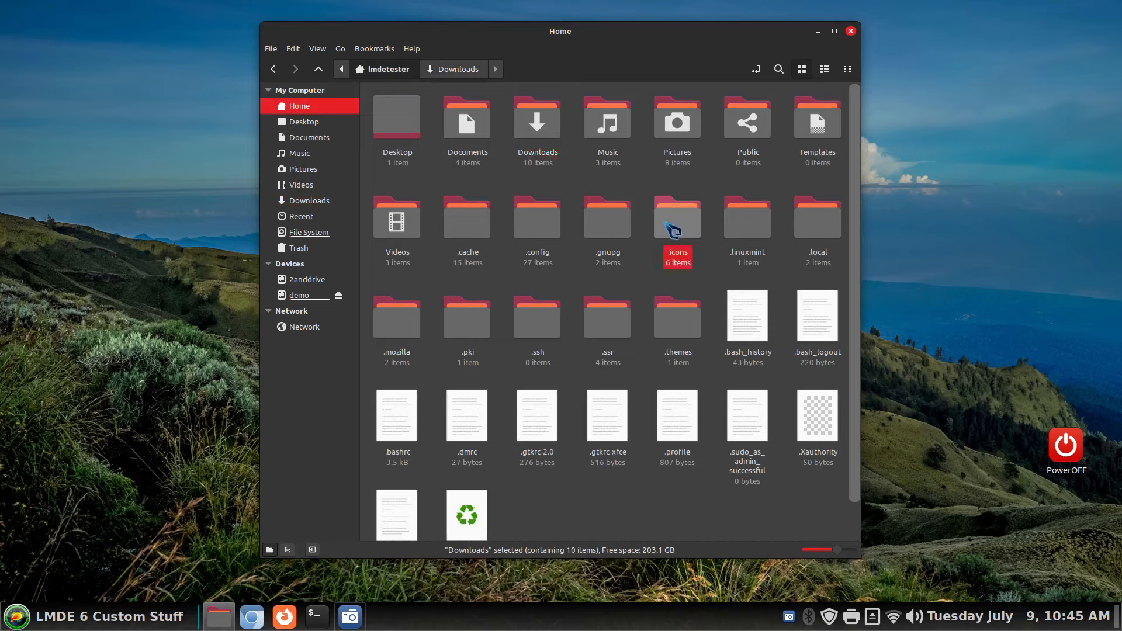
right_click(506, 257)
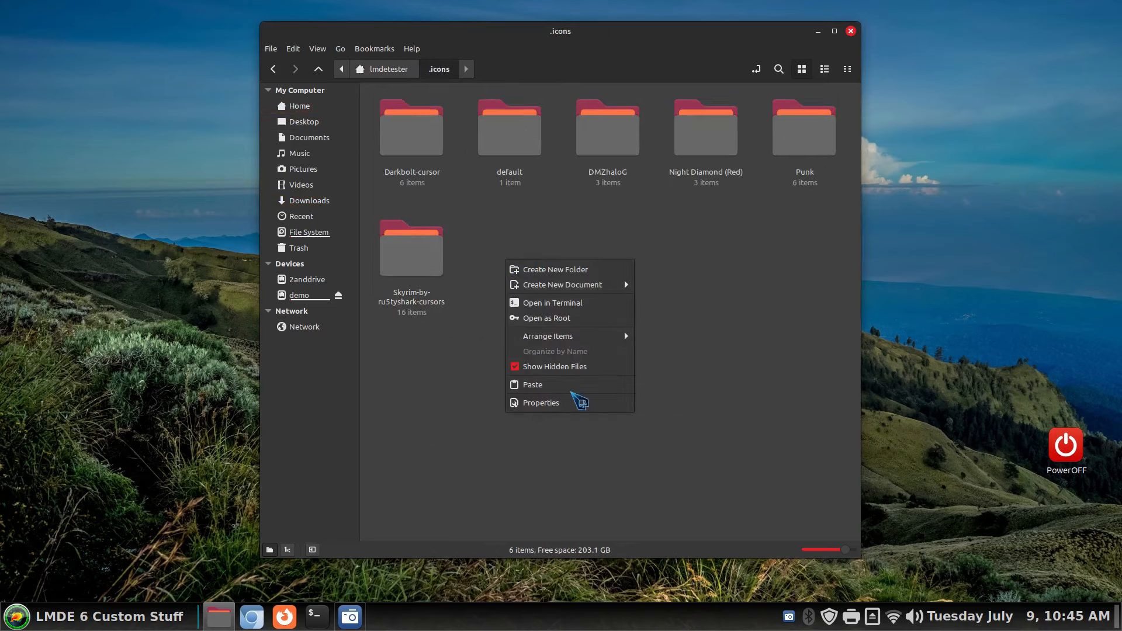
click(590, 389)
click(696, 394)
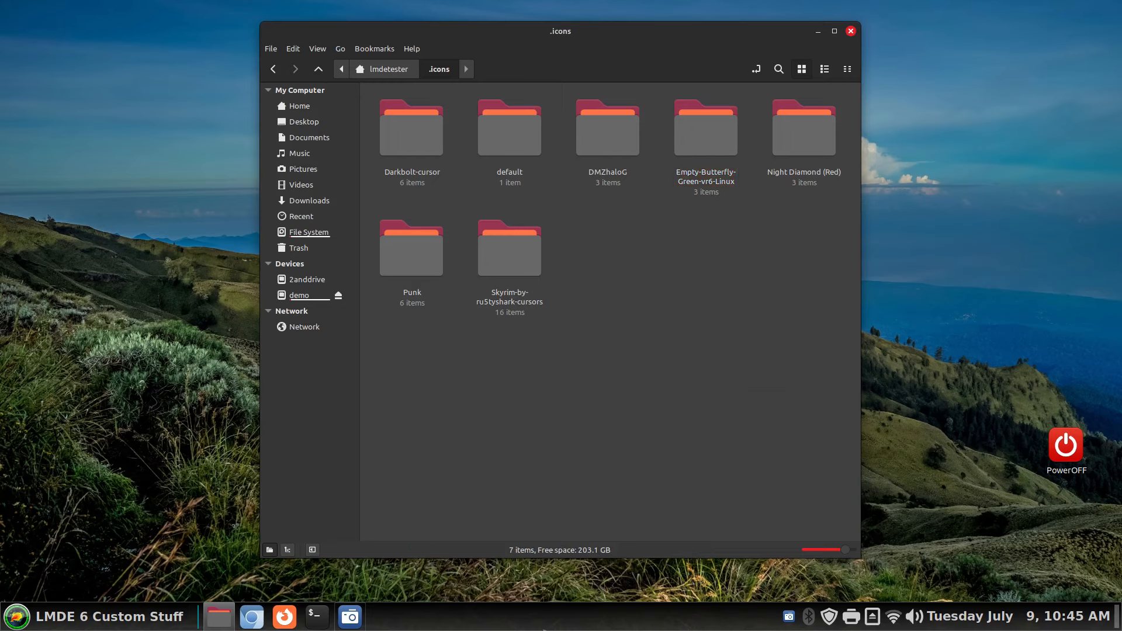
- Check the Themes page in System Settings for the Empty Butterfly cursor and close the settings window
right_click(559, 624)
click(562, 579)
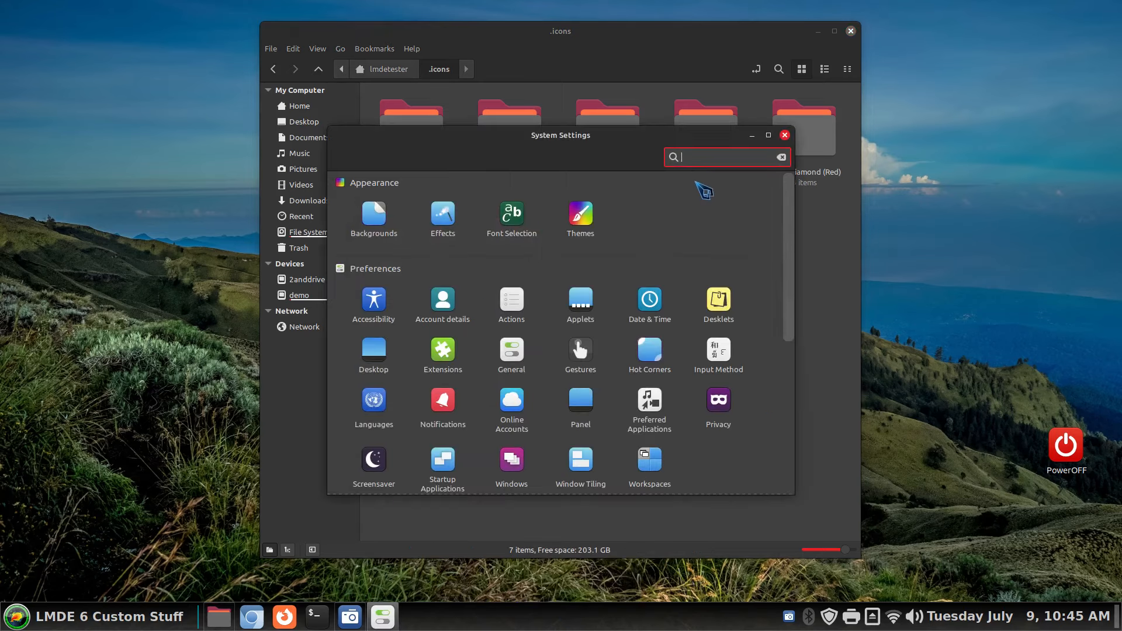
click(582, 217)
click(785, 135)
- Read ReadMe.txt in Empty-Butterfly-Green-vr6-Linux, highlighting the folder name and ".icons" in the install instructions, and view Support Creator.png
double_click(709, 133)
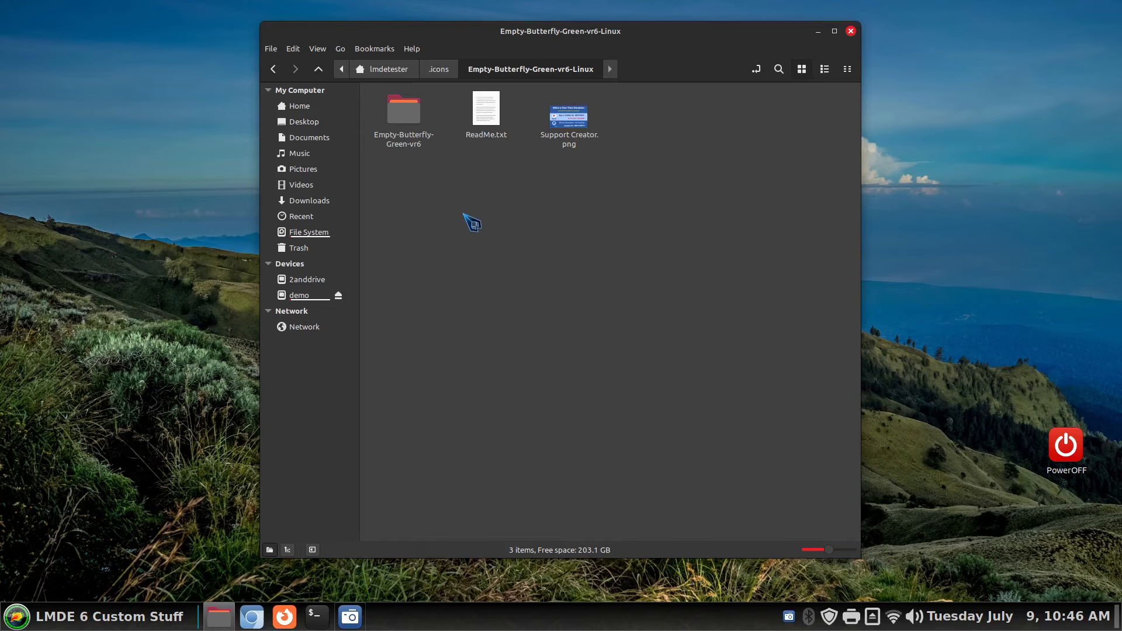
double_click(494, 121)
click(523, 340)
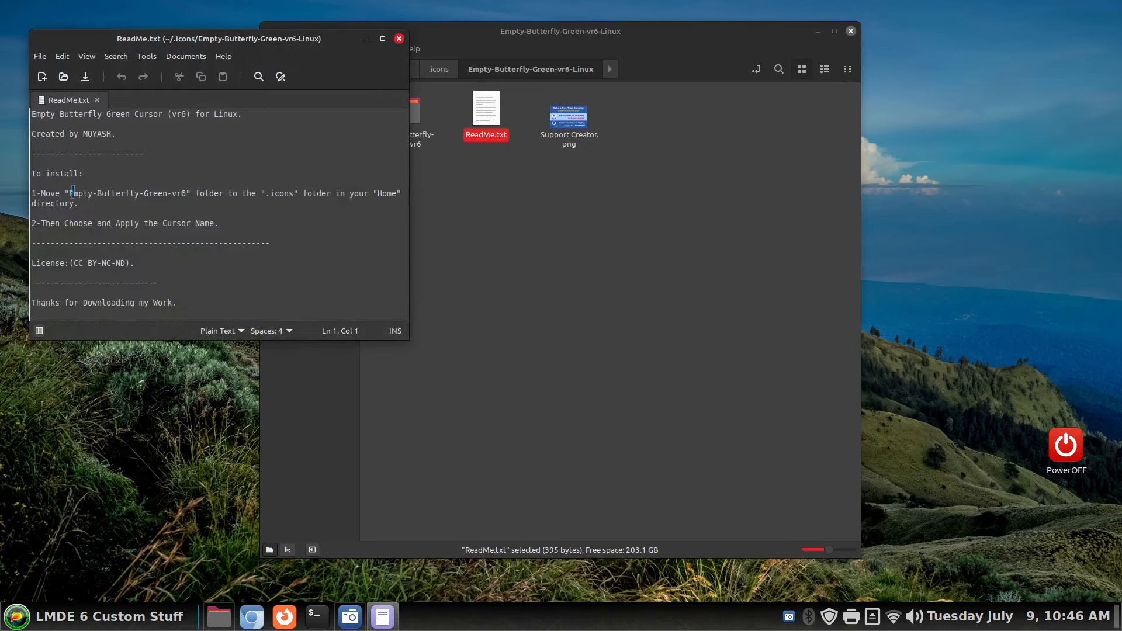
drag(69, 193, 182, 197)
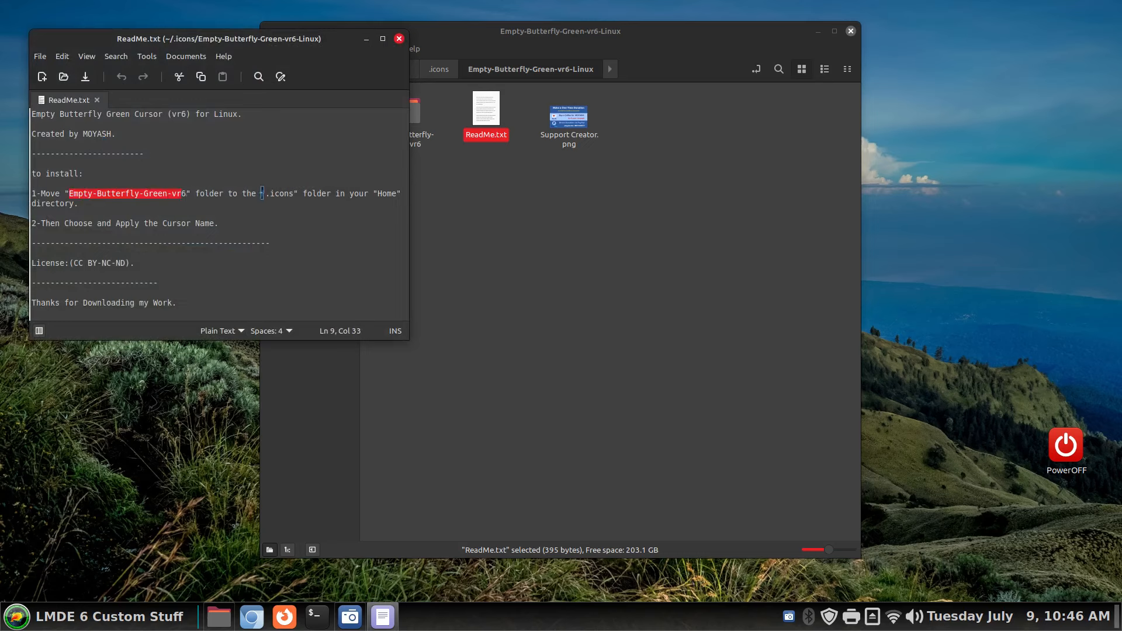
drag(266, 193, 298, 194)
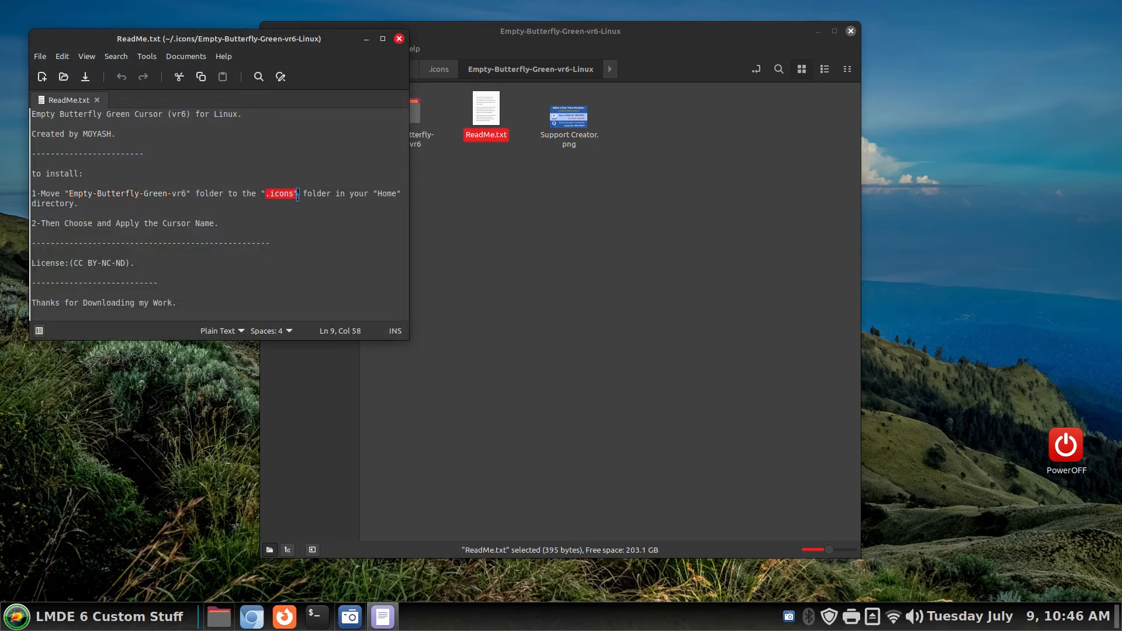
click(399, 39)
double_click(571, 120)
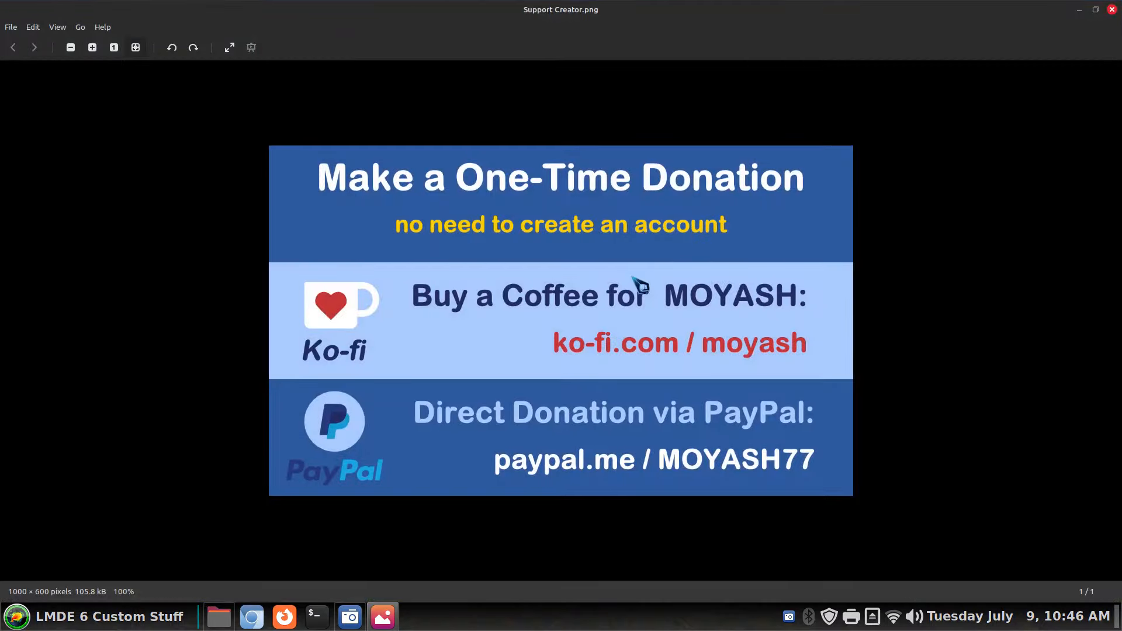
click(1113, 10)
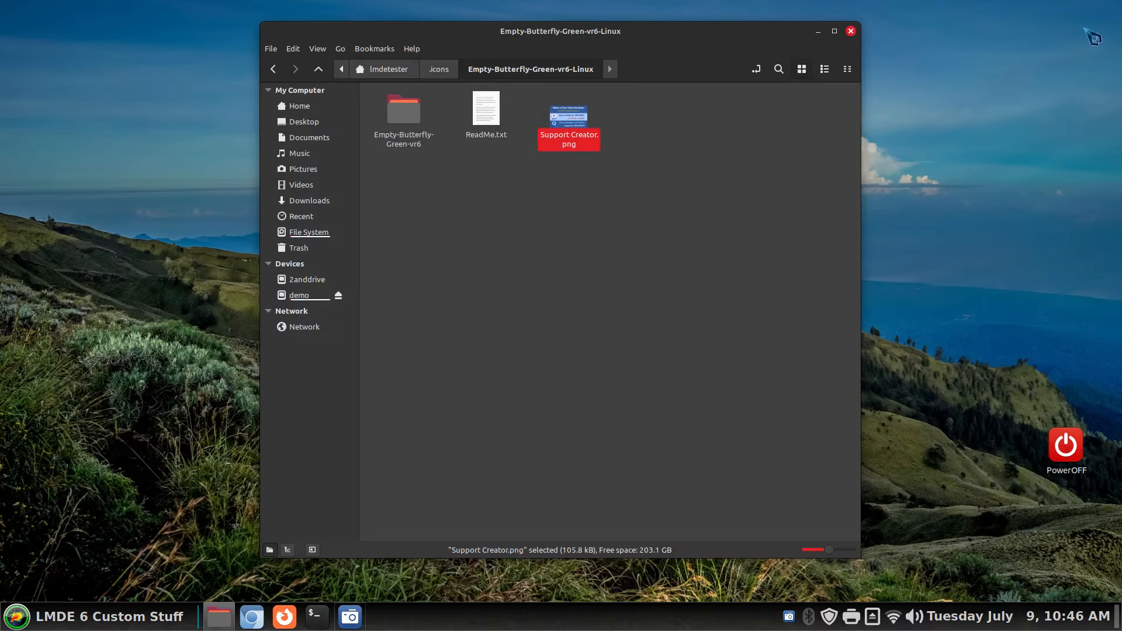
- Delete the Empty-Butterfly-Green-vr6-Linux folder from the .icons folder
click(439, 70)
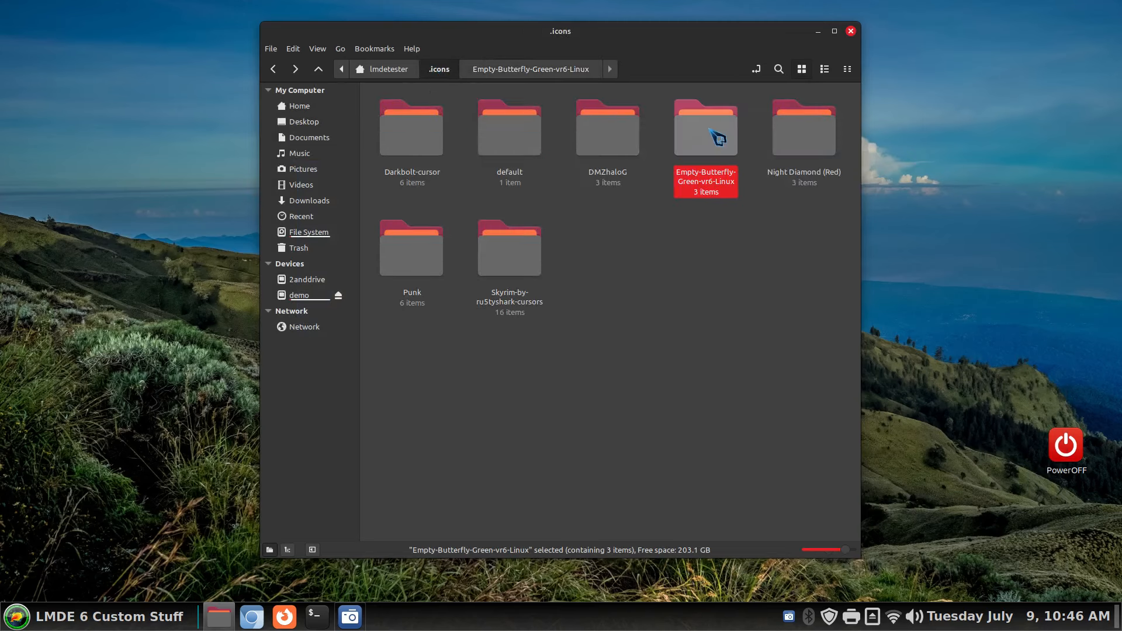
key(Delete)
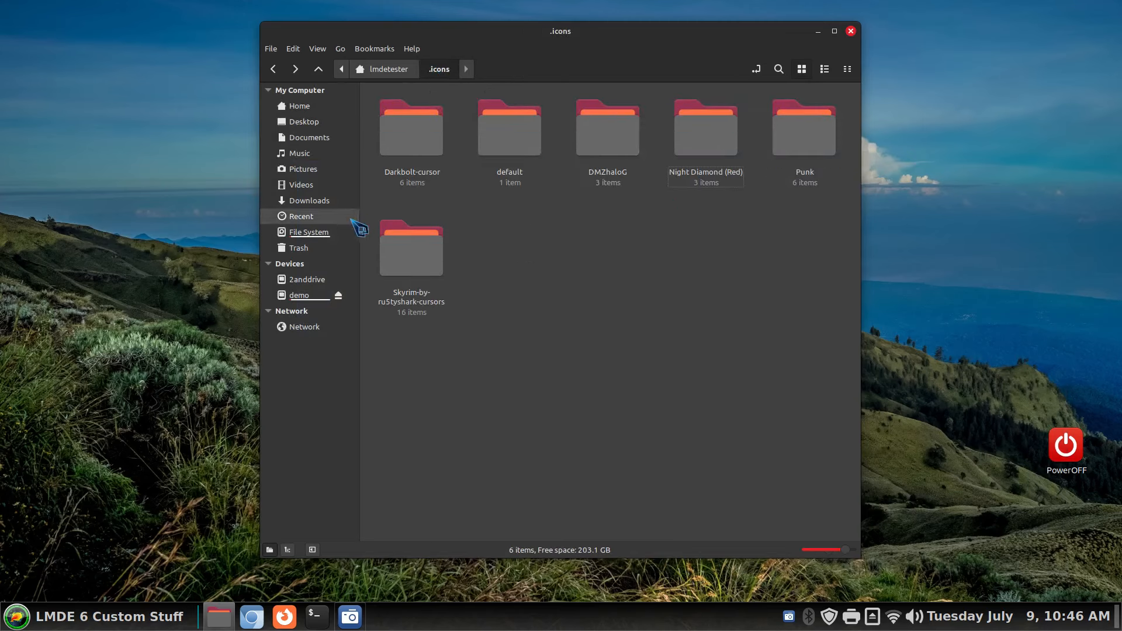
- Extract Empty-Butterfly-Green-vr6-Linux.zip in Downloads and look inside the nested Empty-Butterfly-Green-vr6 folder for the cursor theme files
click(334, 204)
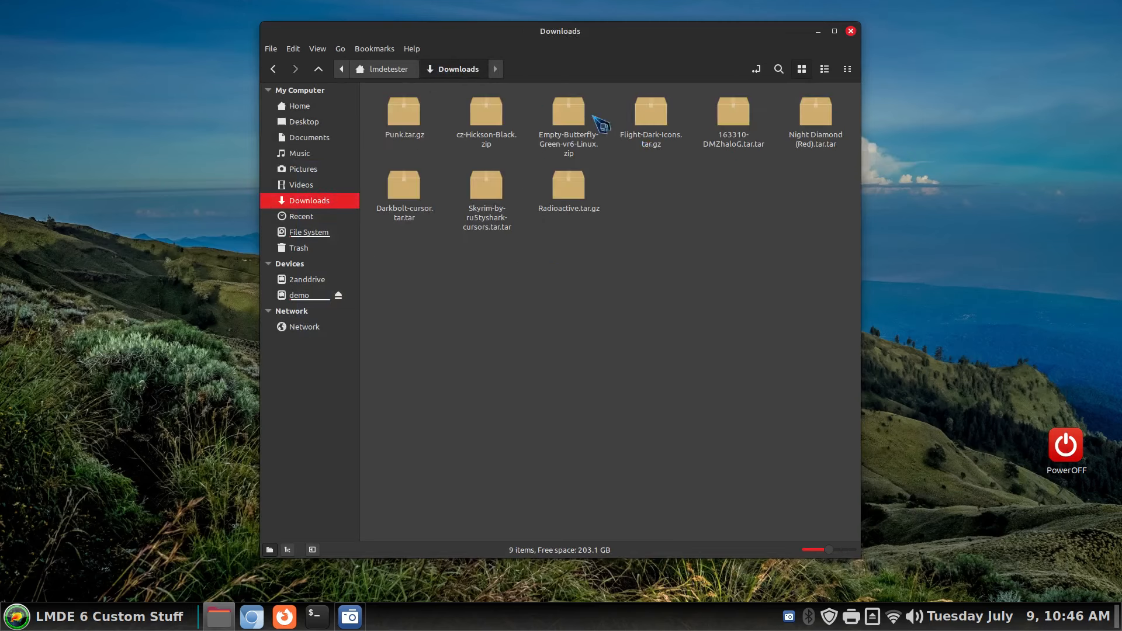
right_click(570, 112)
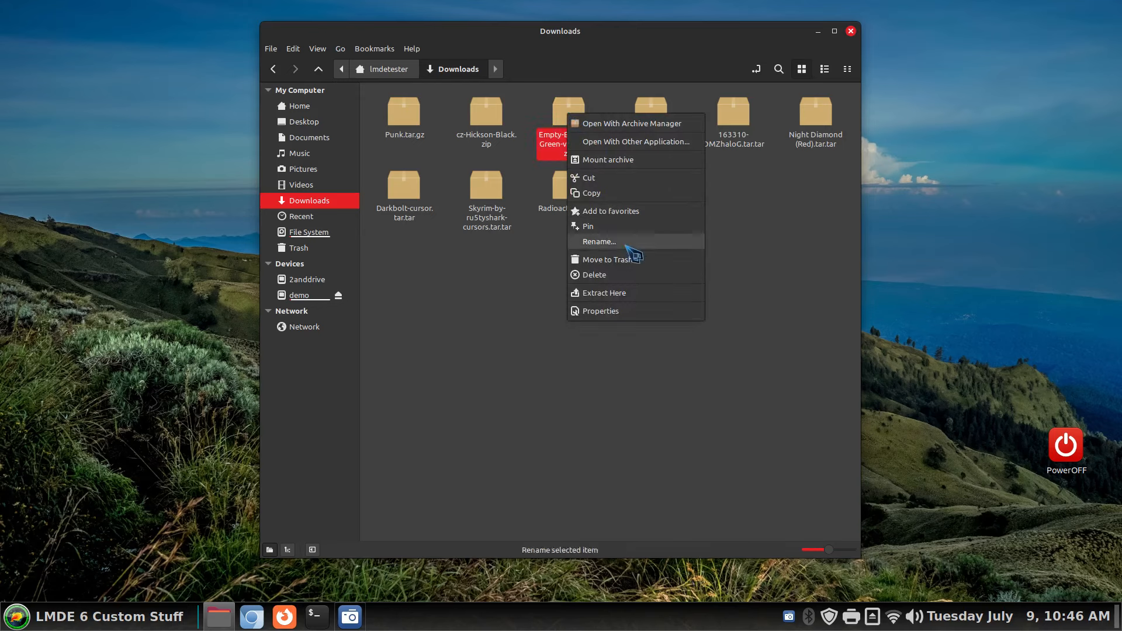
click(627, 294)
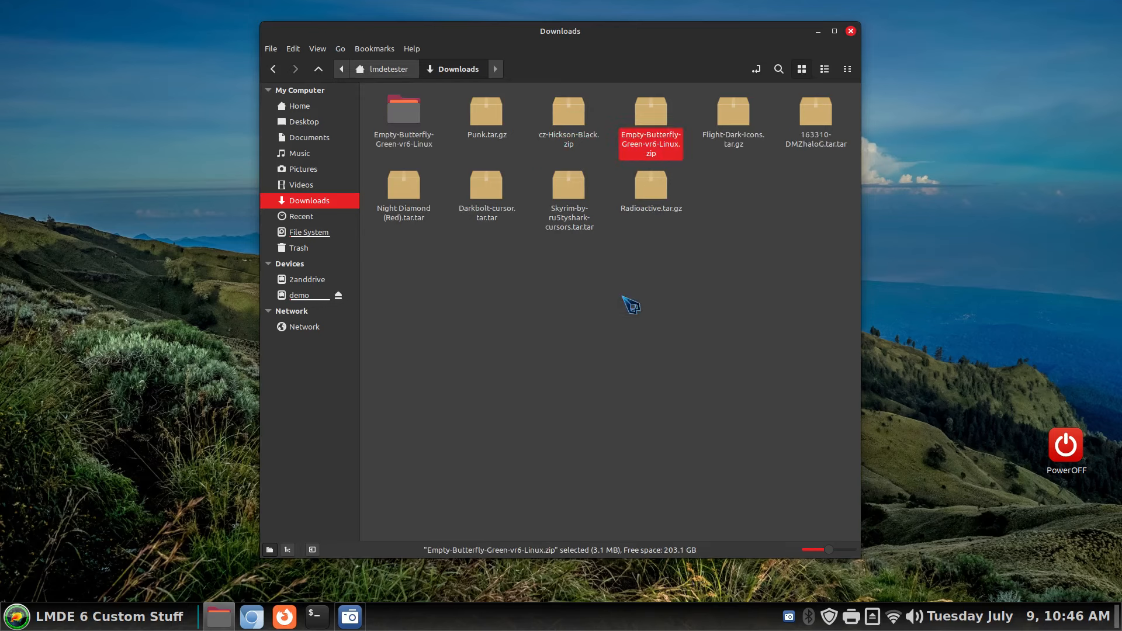
double_click(412, 121)
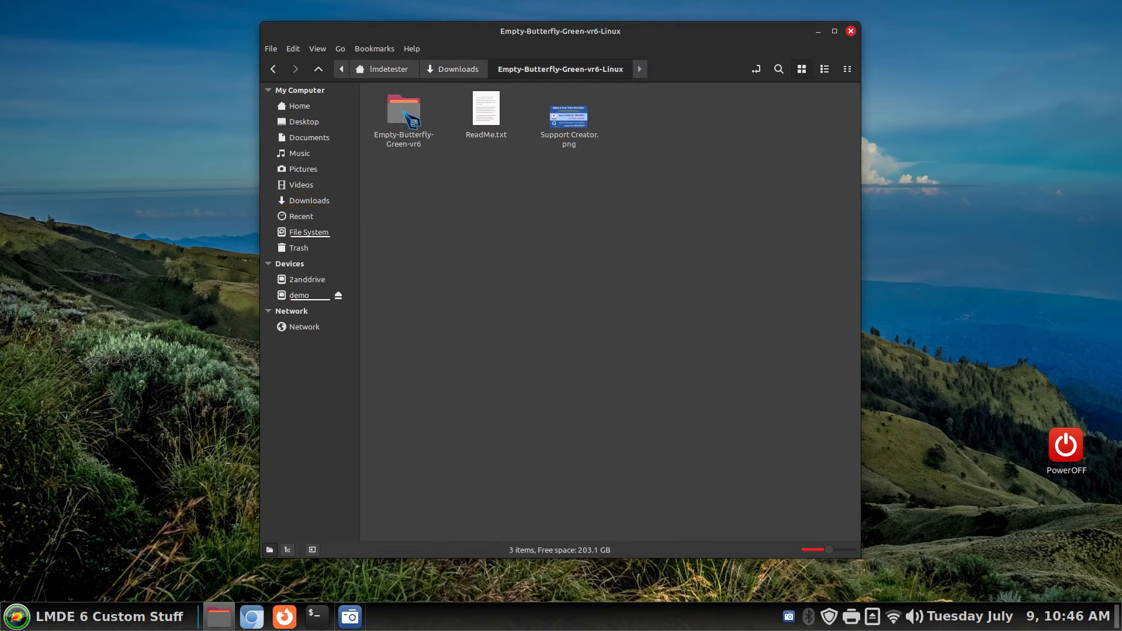
double_click(409, 112)
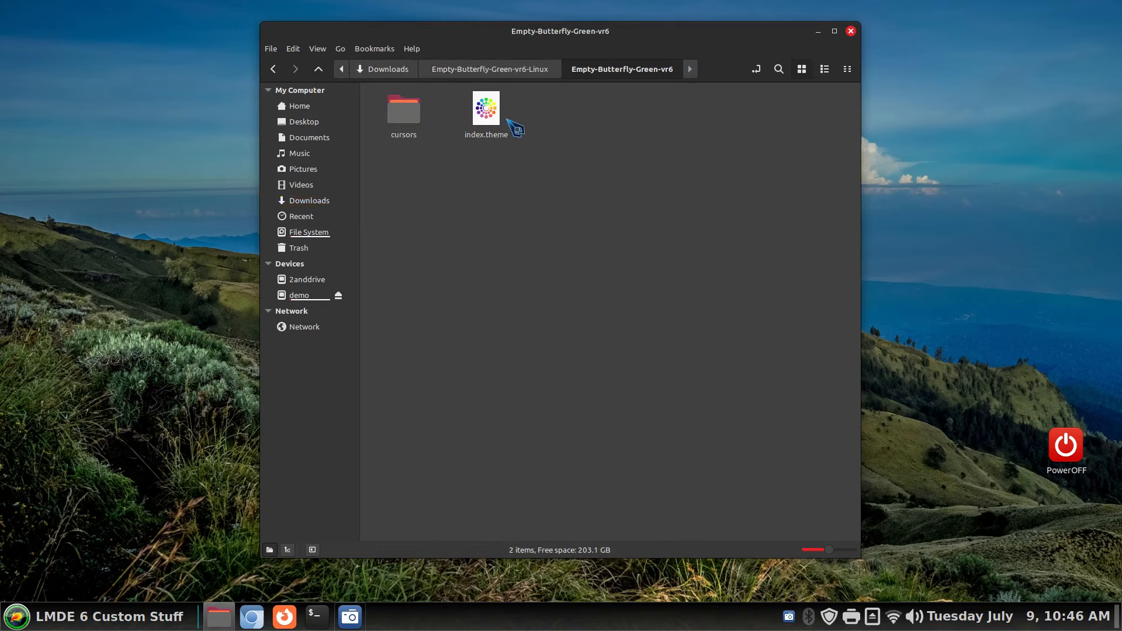
- Move the nested Empty-Butterfly-Green-vr6 folder from Downloads into the .icons folder in the home directory
click(458, 71)
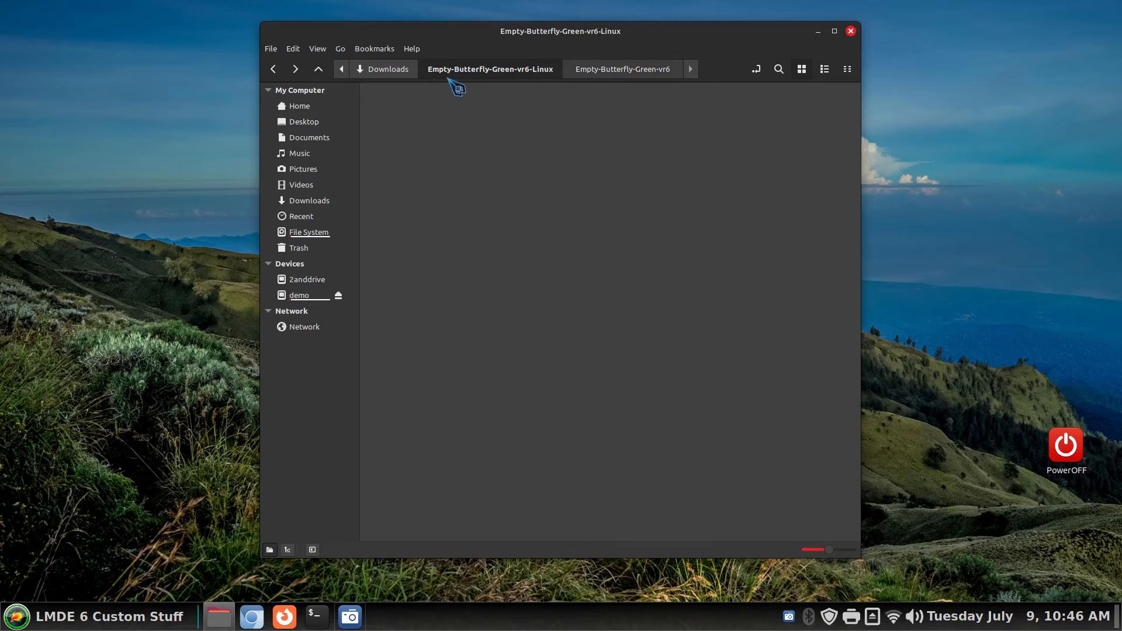
right_click(407, 123)
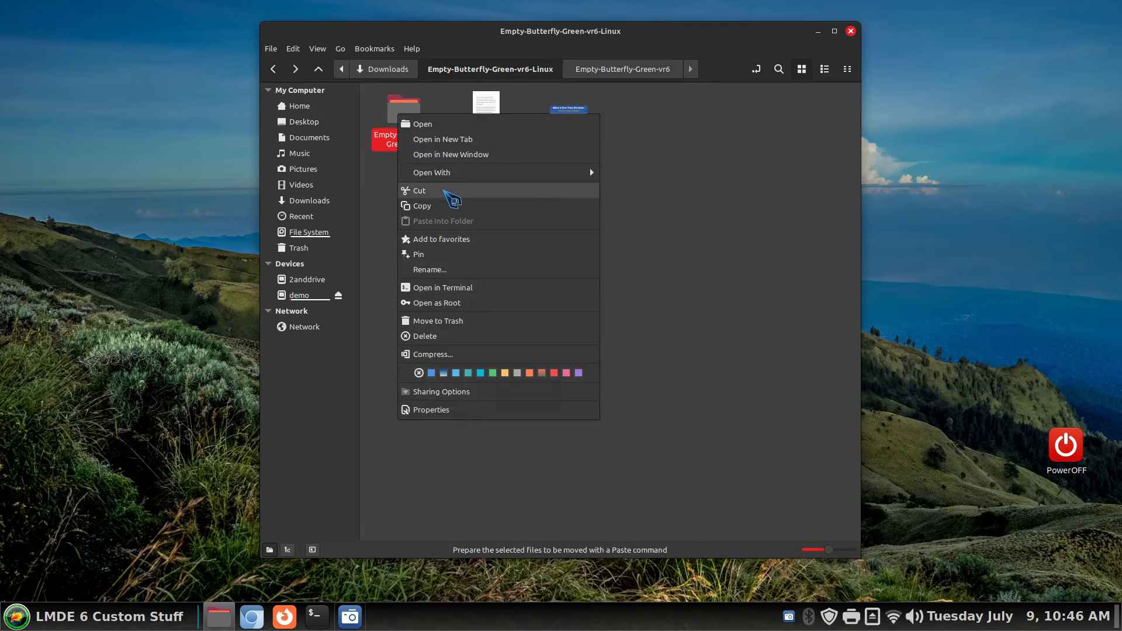
click(448, 195)
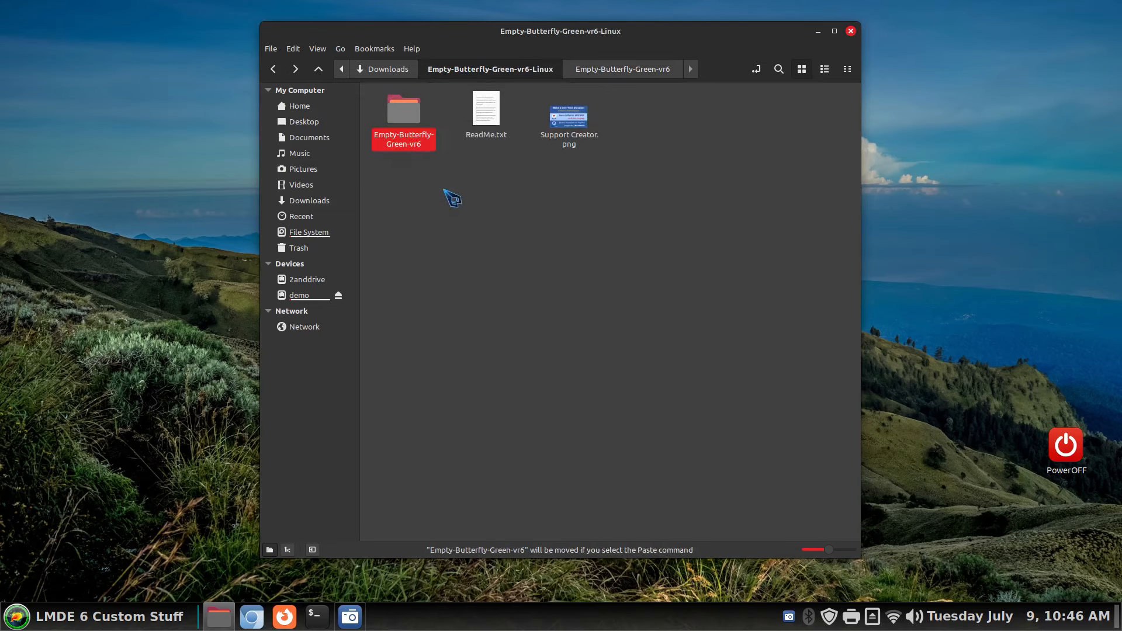
click(315, 107)
double_click(681, 225)
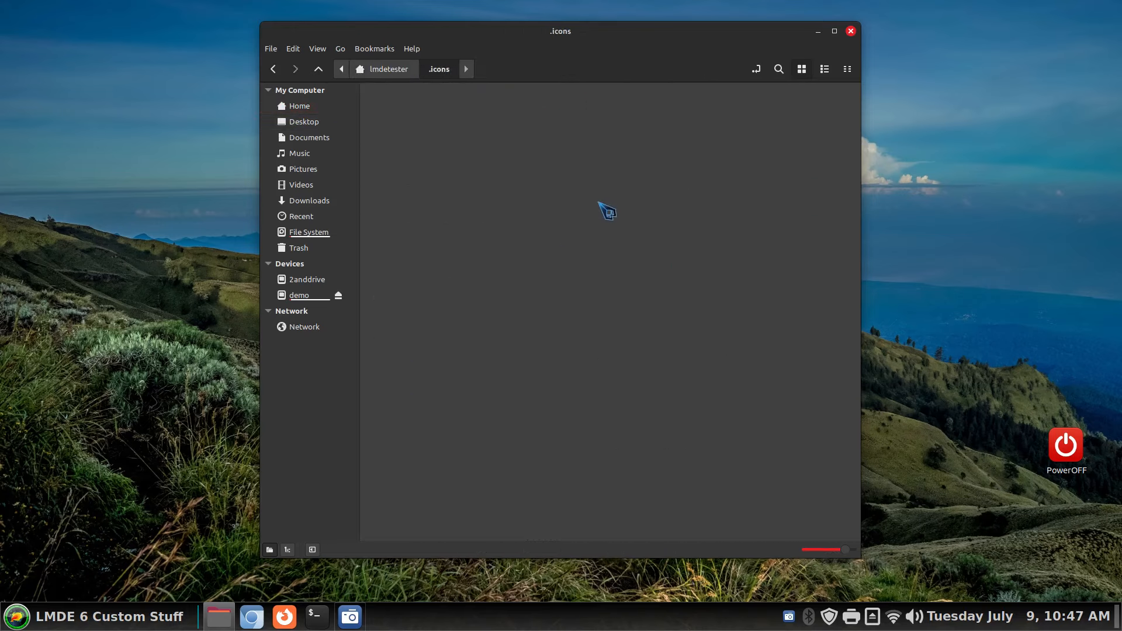
right_click(550, 233)
click(568, 351)
- Set the mouse pointer theme to Empty-Butterfly-Green-vr6 in System Settings, reveal the .icons folder behind it, and close the settings
click(17, 617)
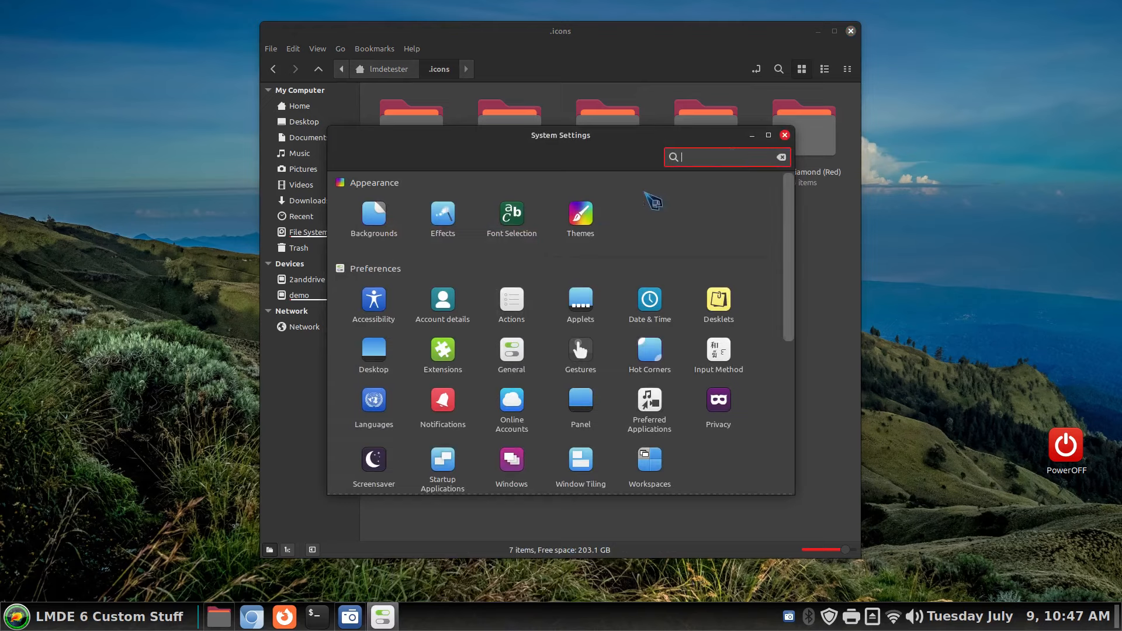
click(587, 222)
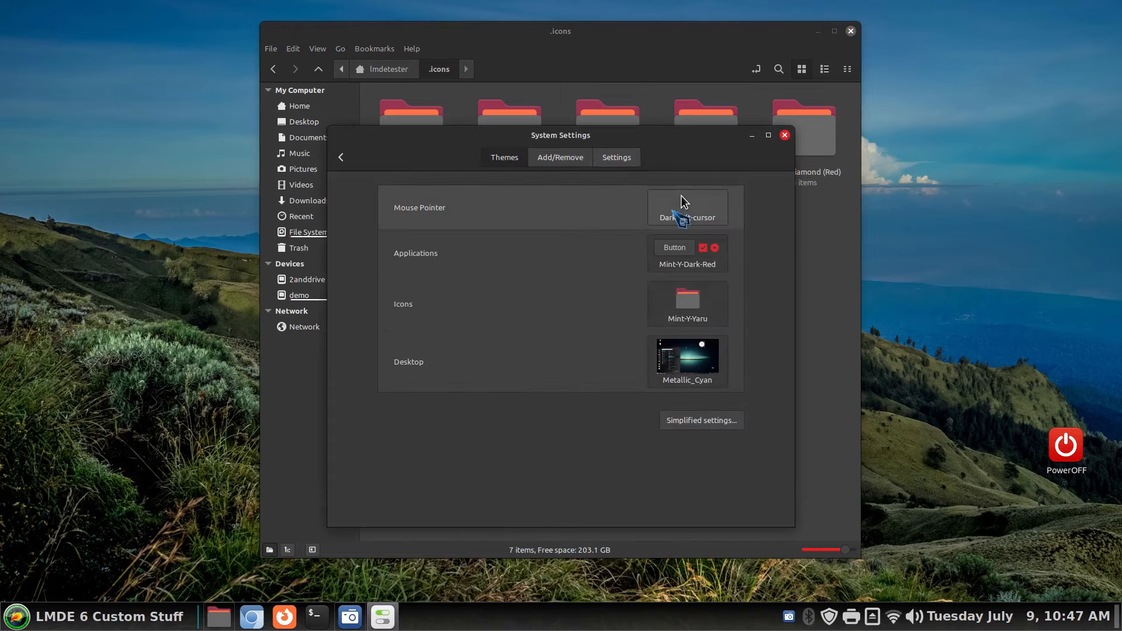
click(714, 205)
click(1048, 281)
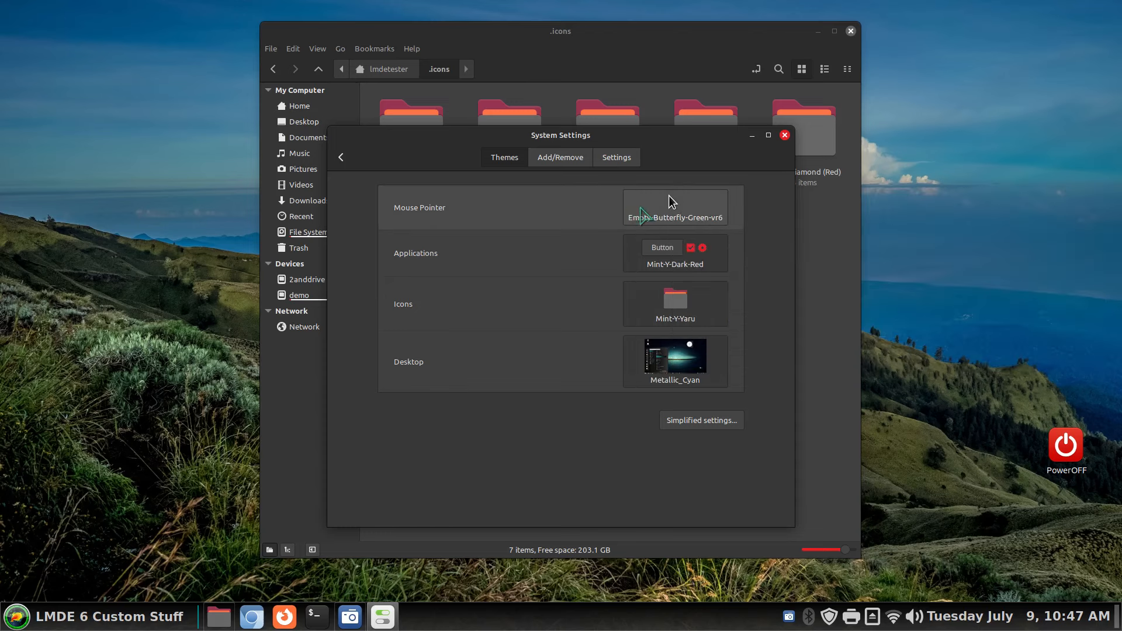
drag(711, 159, 937, 167)
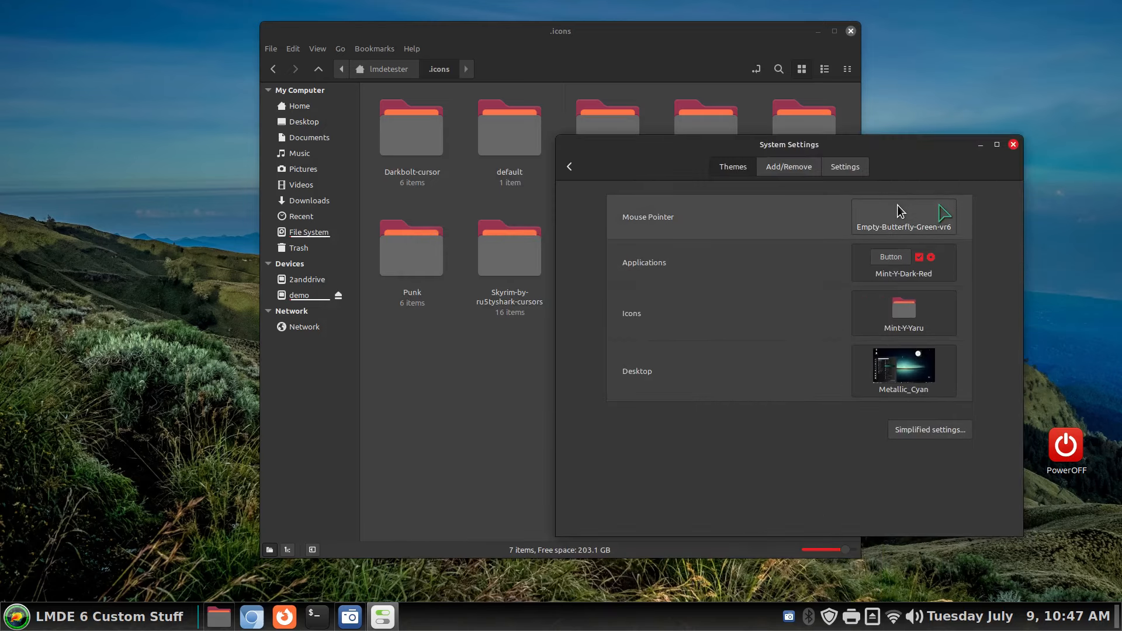
drag(647, 182, 564, 275)
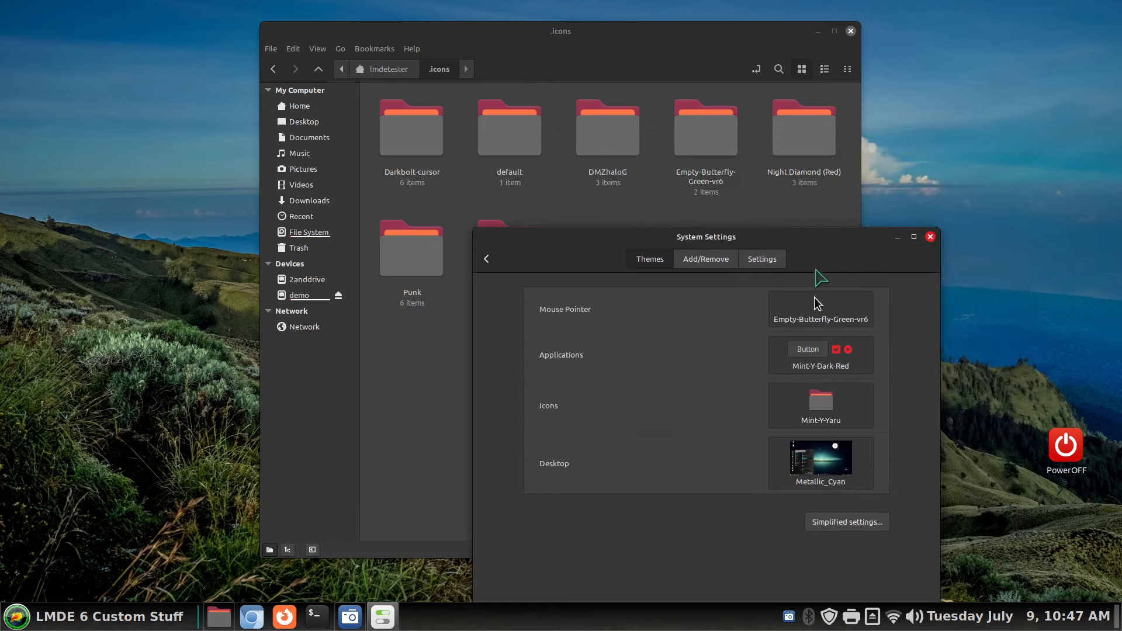
click(930, 237)
- Extract Radioactive.tar.gz in Downloads and check the contents of the extracted Radioactive folder
click(318, 201)
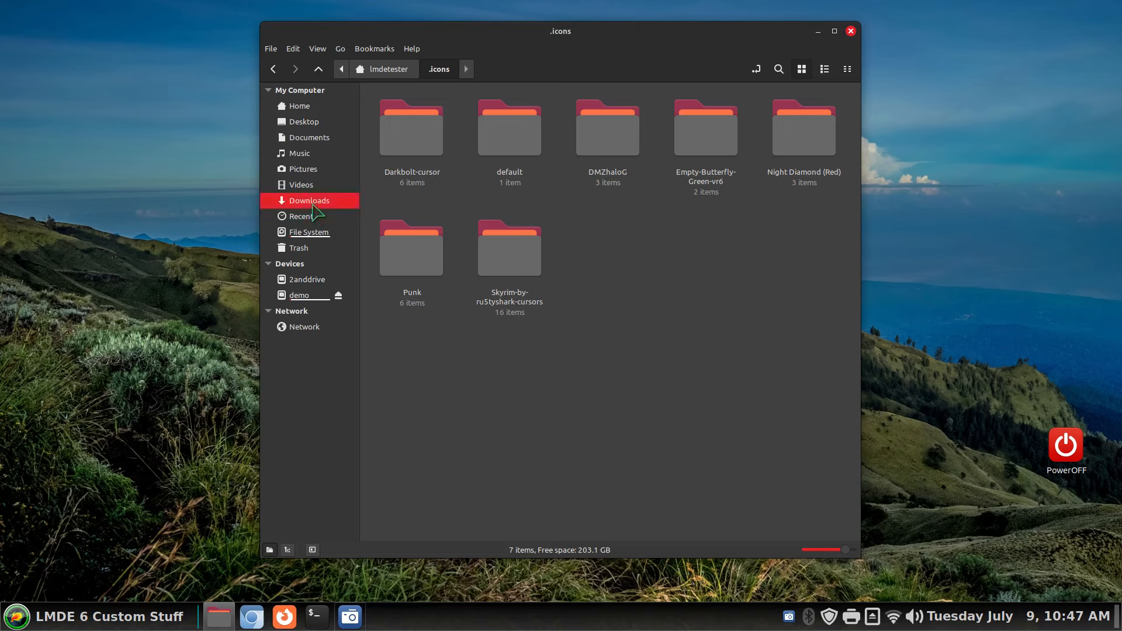
right_click(646, 188)
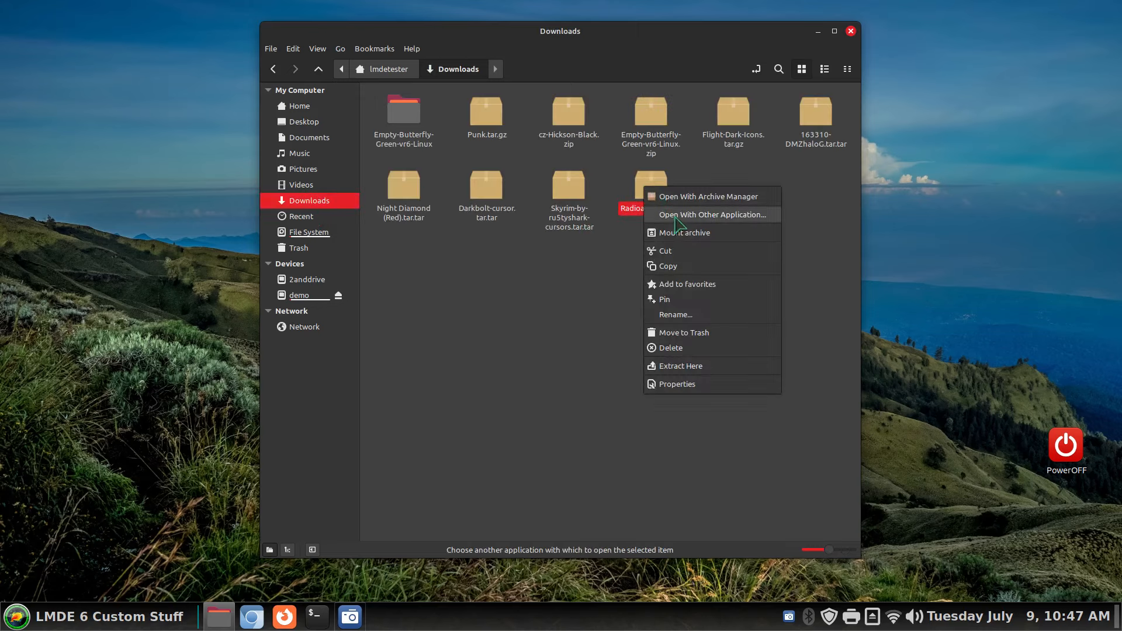
click(721, 368)
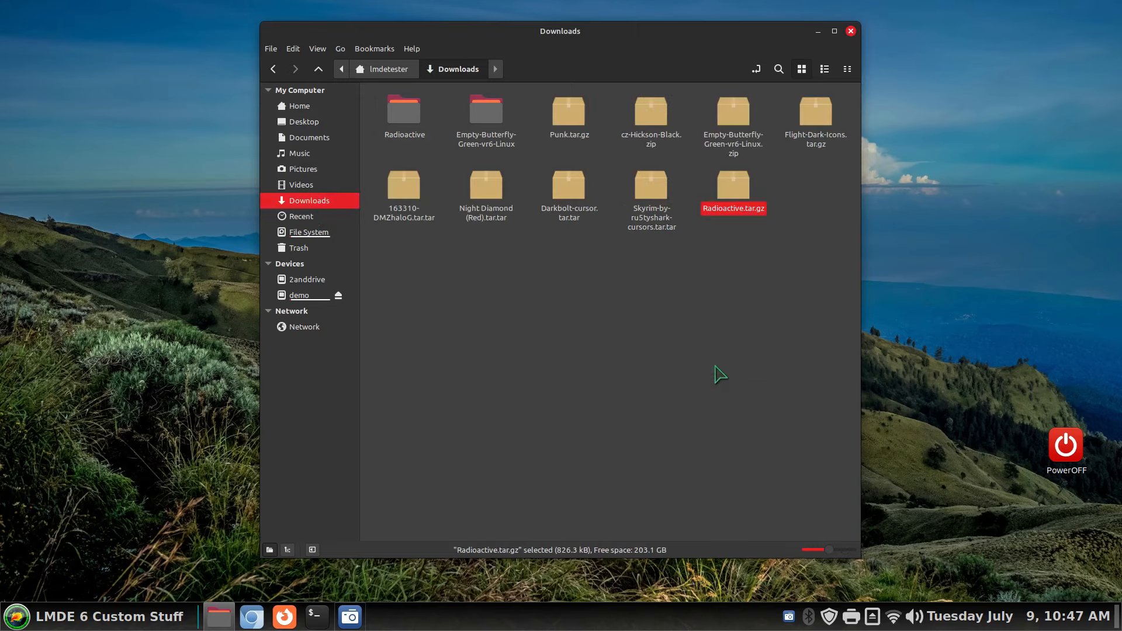
double_click(409, 120)
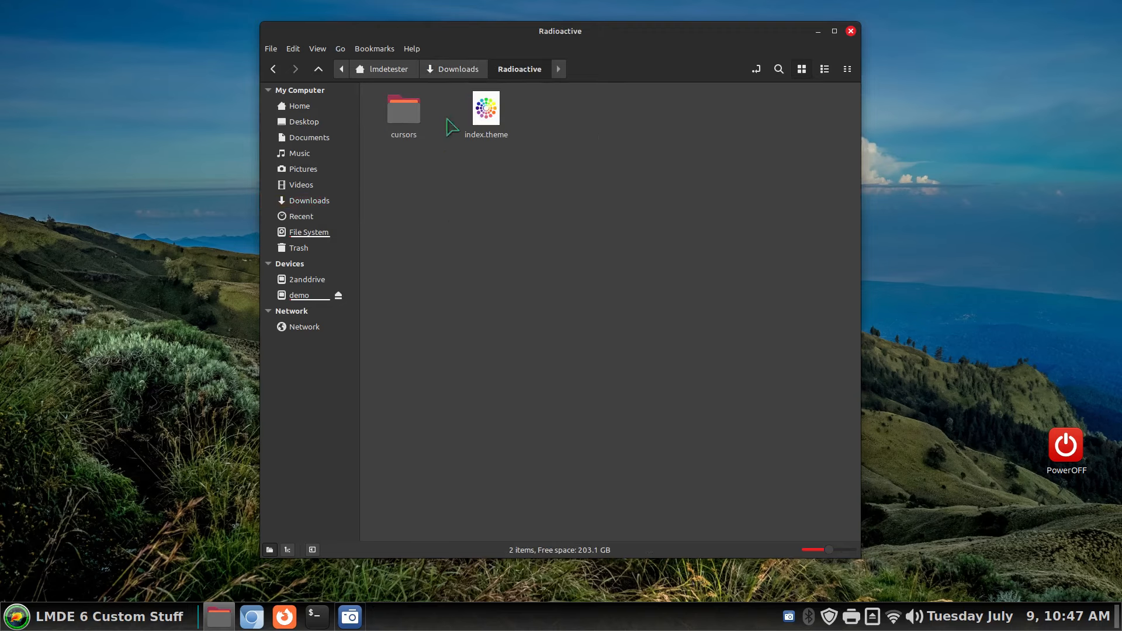
- Move the Radioactive folder from Downloads into the .icons folder in the home directory and close the file manager
click(458, 69)
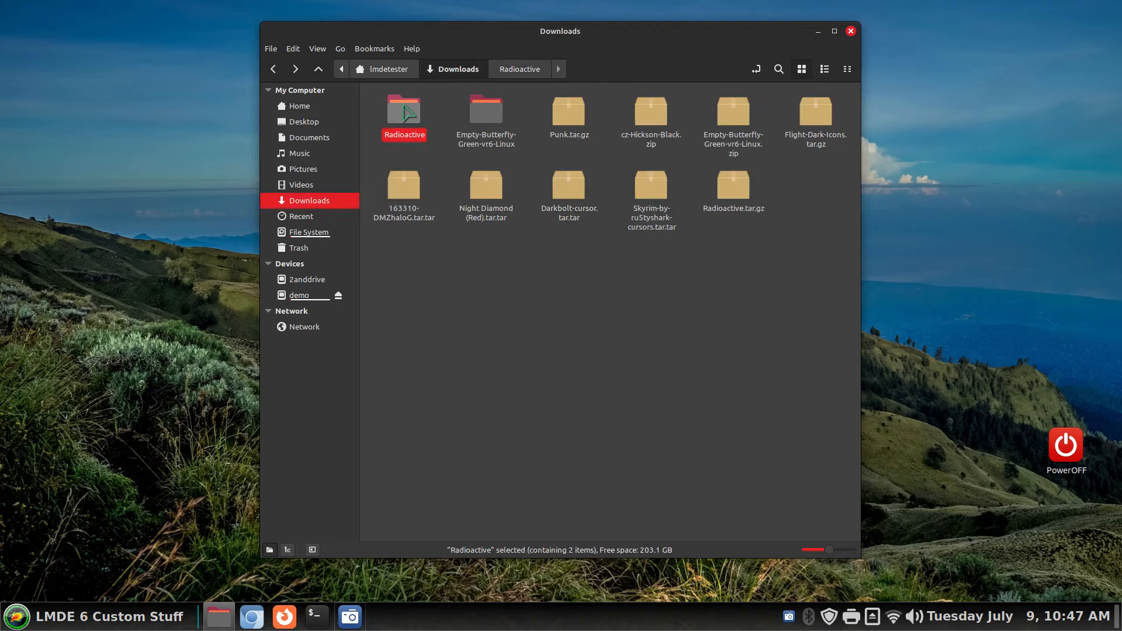
right_click(403, 107)
click(425, 181)
click(299, 106)
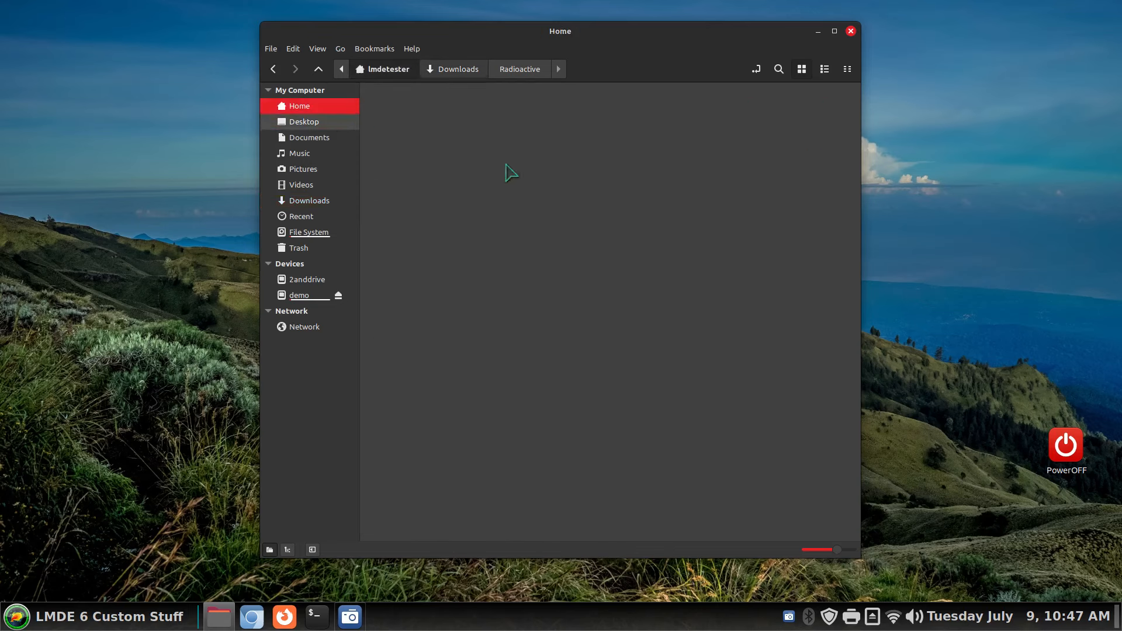
double_click(678, 227)
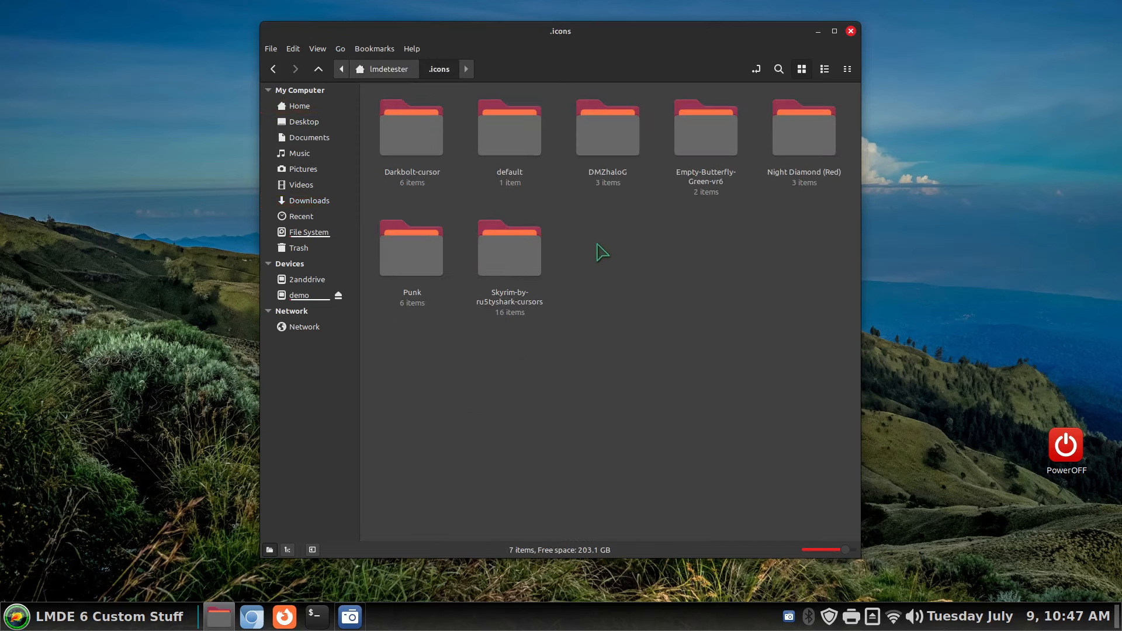
right_click(598, 245)
click(672, 369)
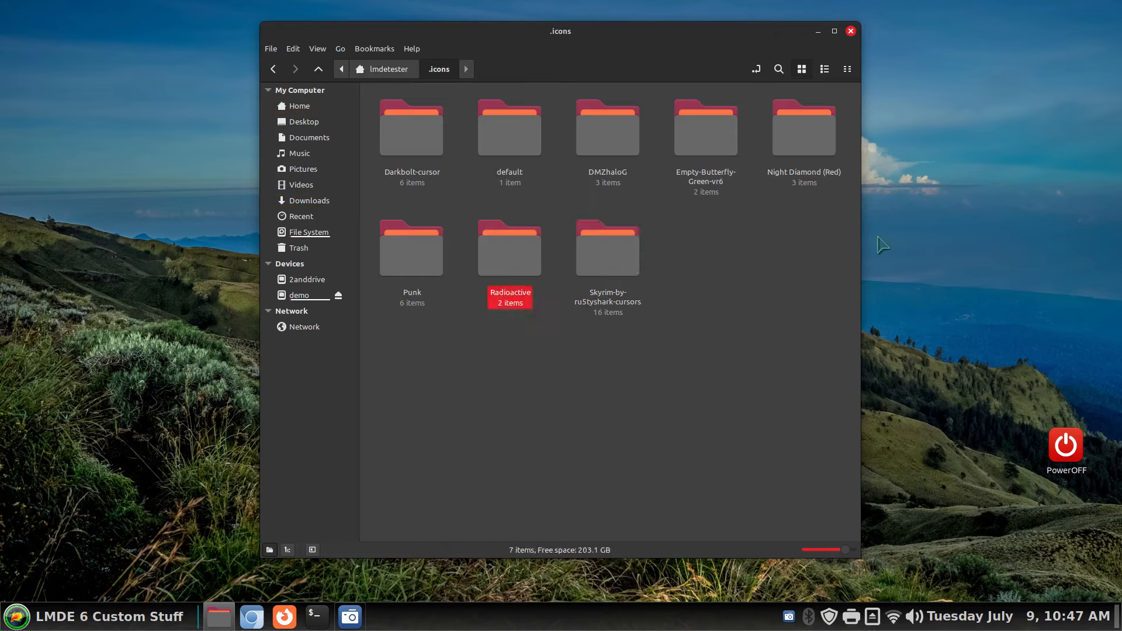
click(851, 32)
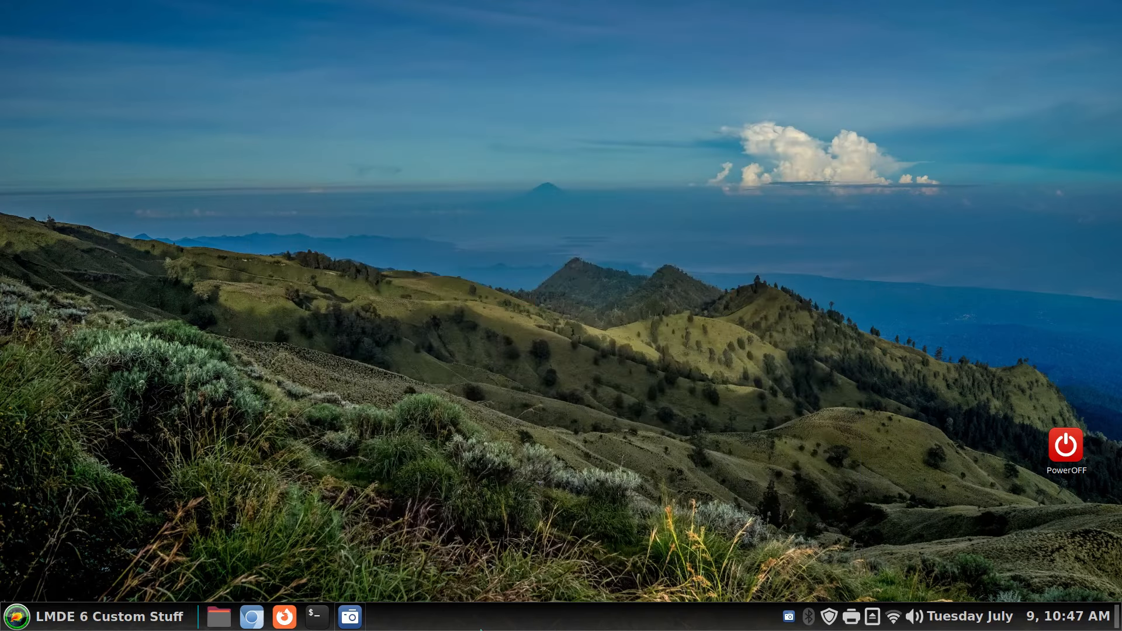
- Set the mouse pointer theme to Radioactive in System Settings
right_click(390, 617)
click(491, 583)
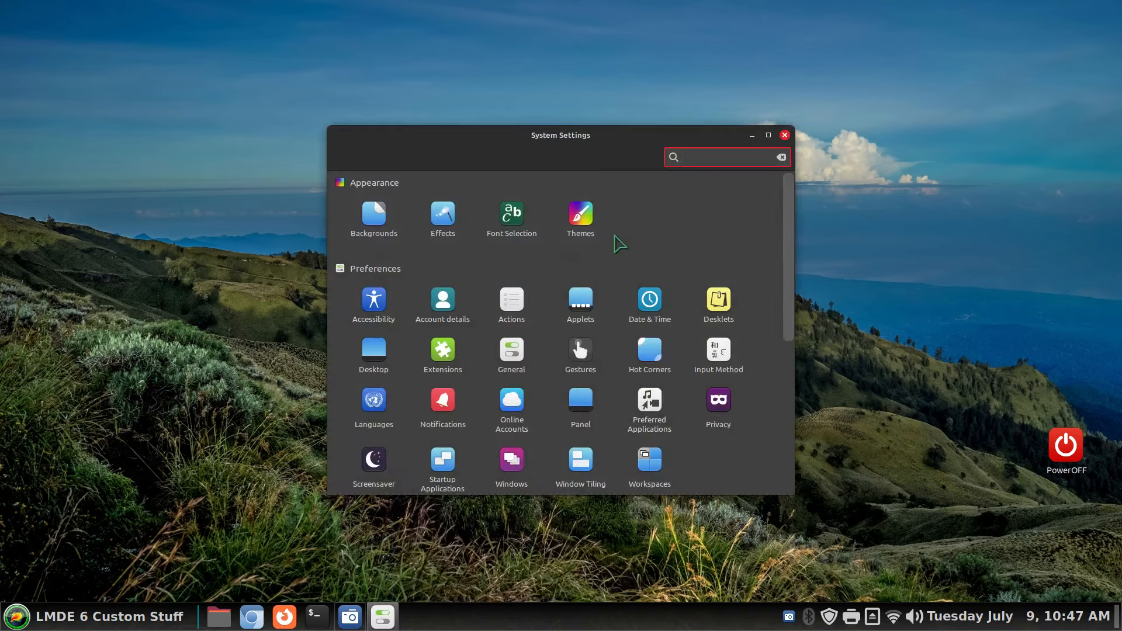
click(580, 215)
click(671, 201)
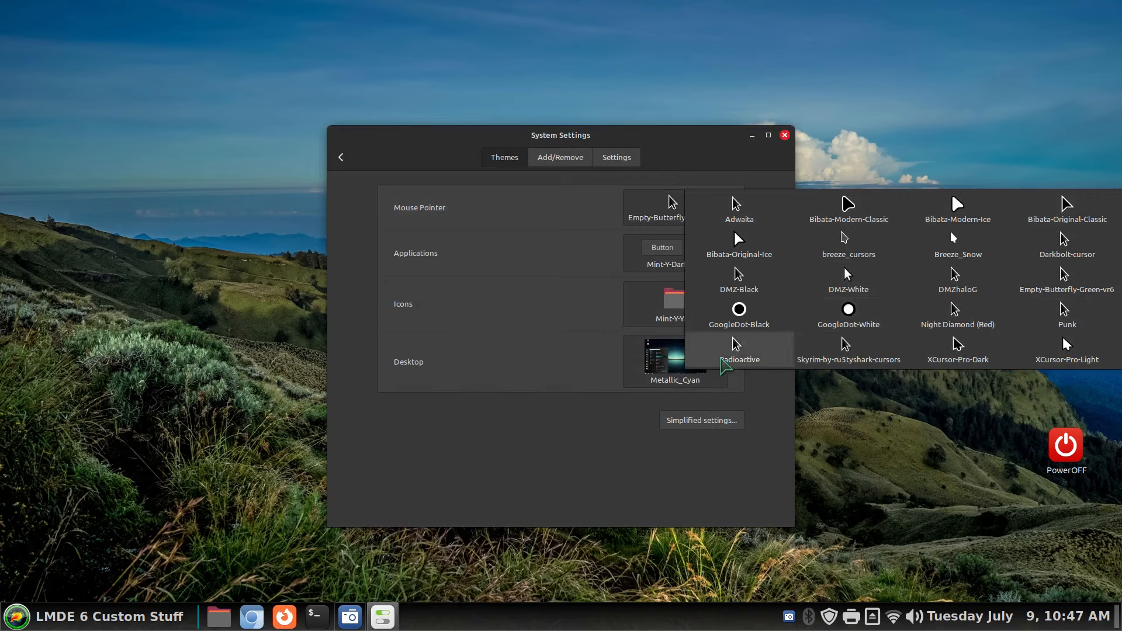
click(721, 359)
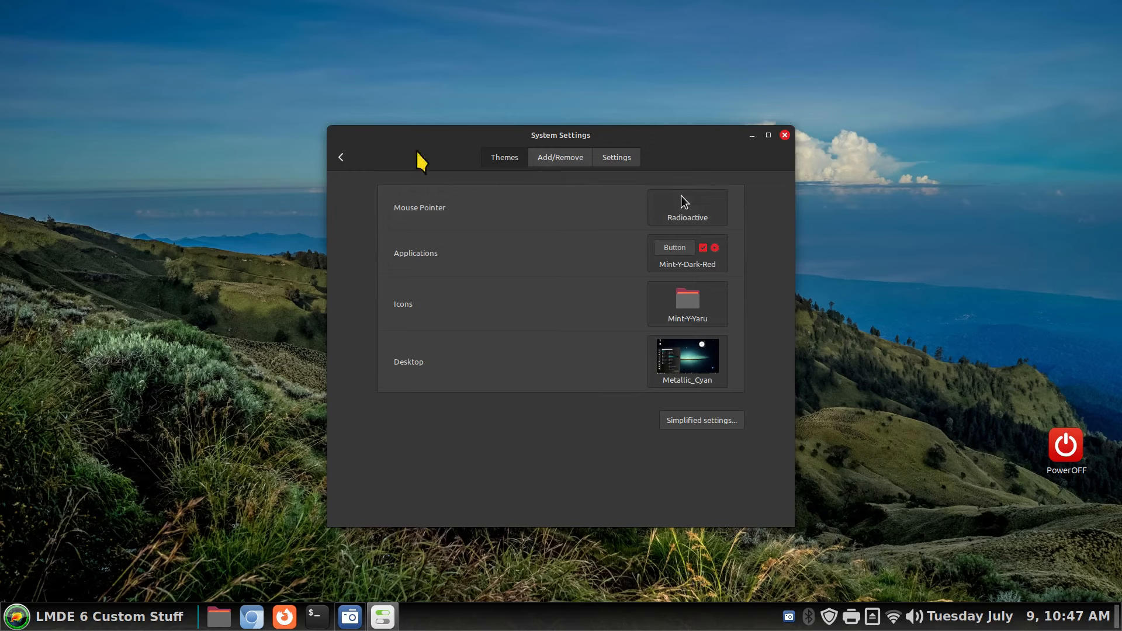
- Try a smaller pointer size in the Mouse and Touchpad settings and return it to the largest size
click(342, 157)
scroll(561, 418, down, 10)
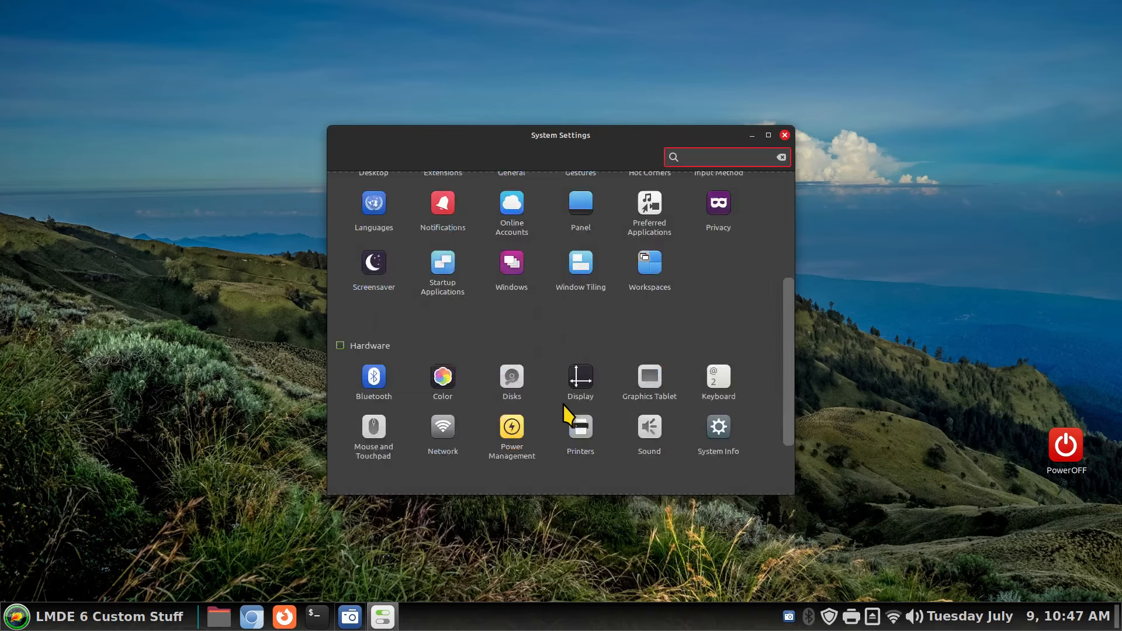
click(401, 350)
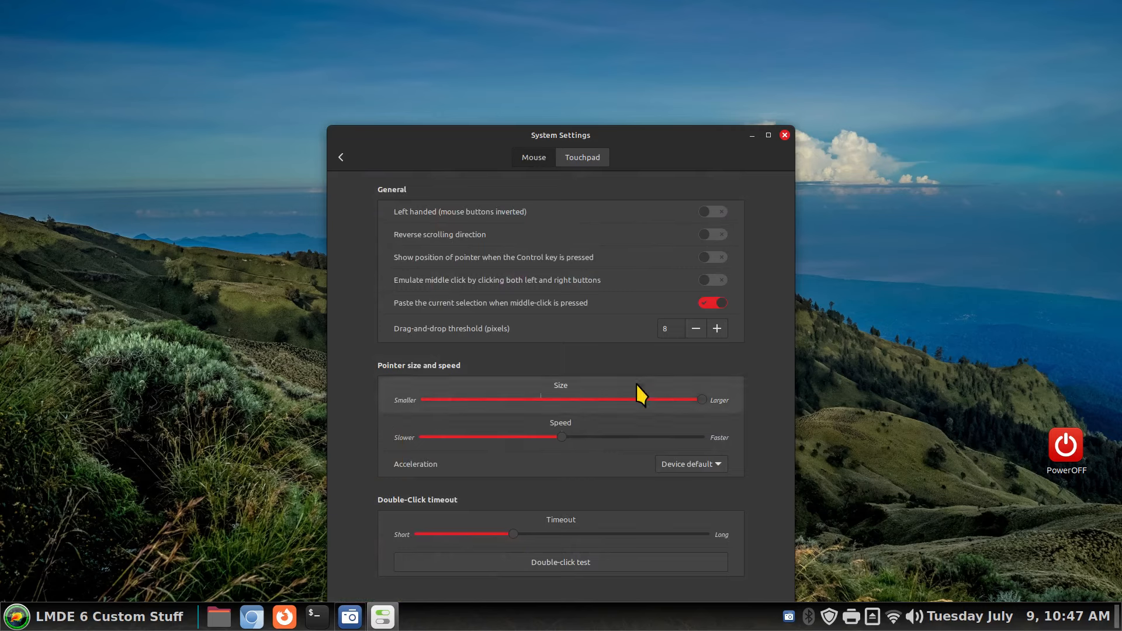
drag(702, 401, 399, 405)
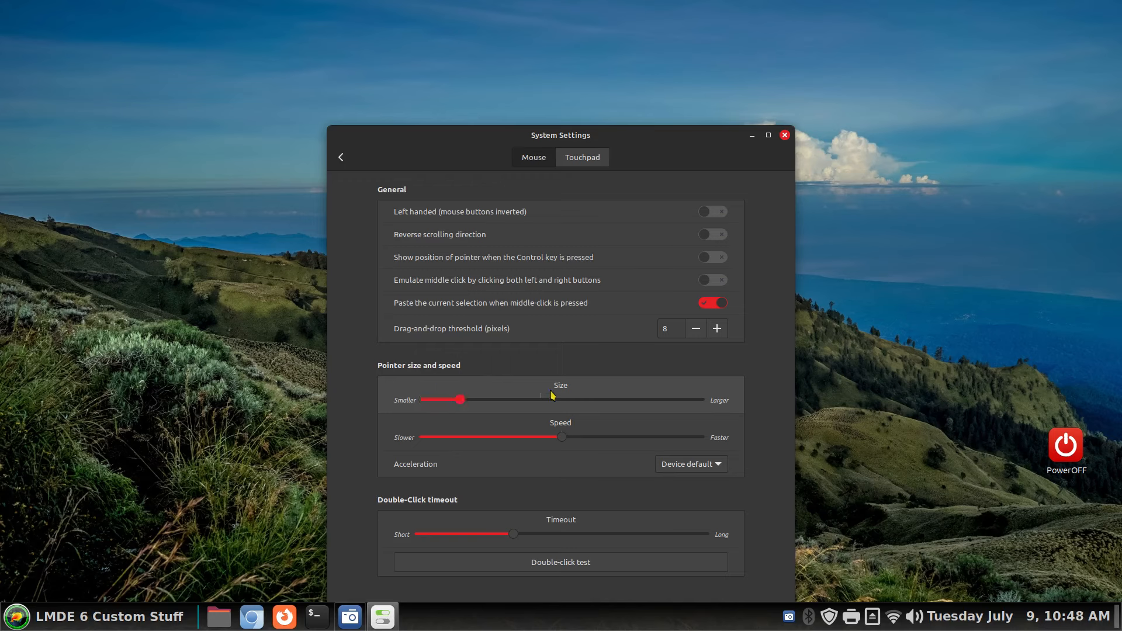
drag(551, 396, 746, 401)
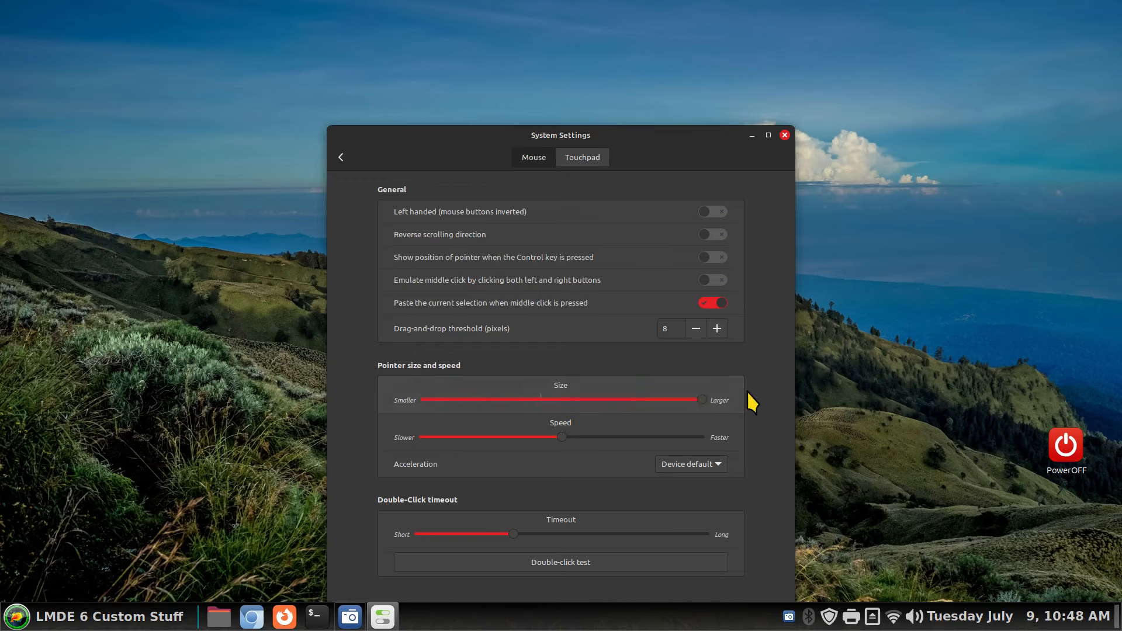
click(341, 157)
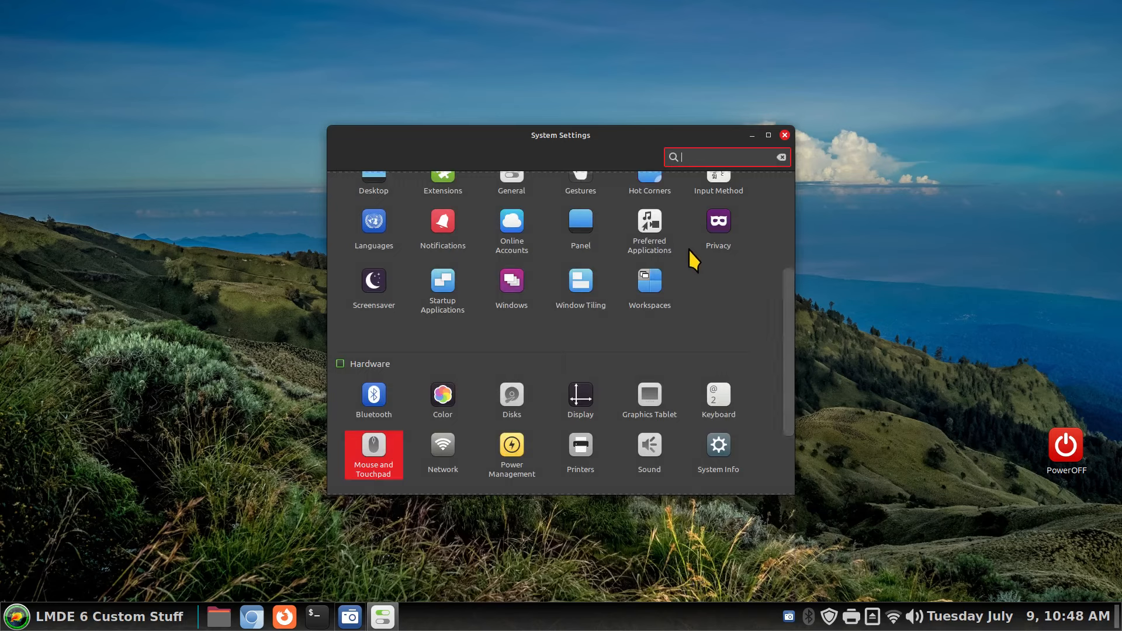
- Set the mouse pointer theme to Darkbolt-cursor in System Settings and close the settings window
drag(788, 340, 788, 243)
click(581, 219)
click(669, 205)
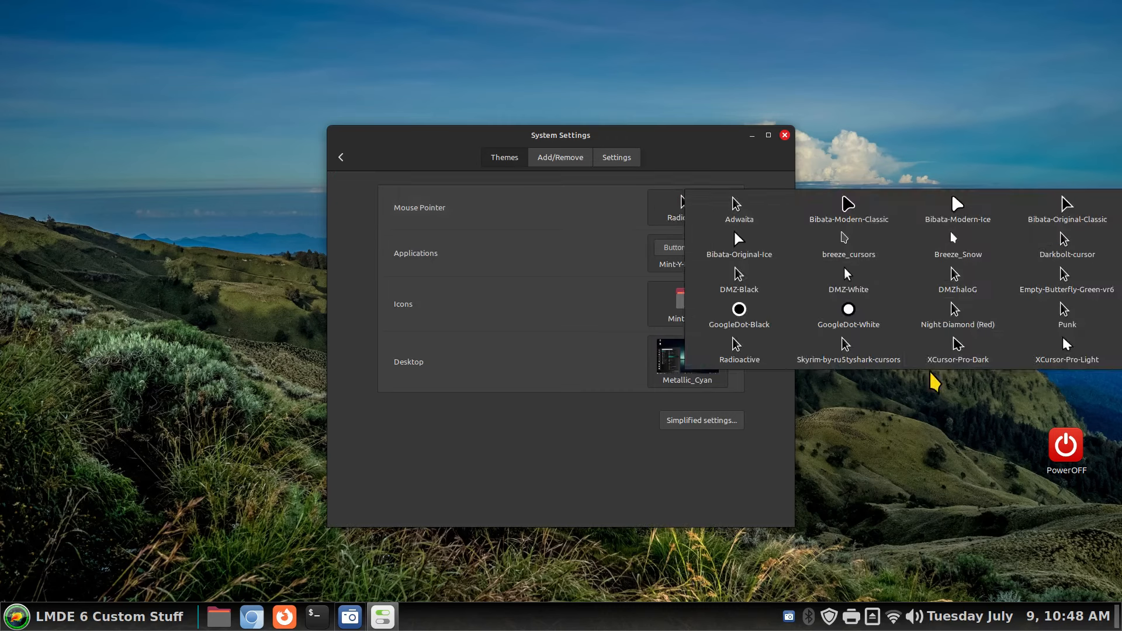
click(1067, 245)
click(785, 135)
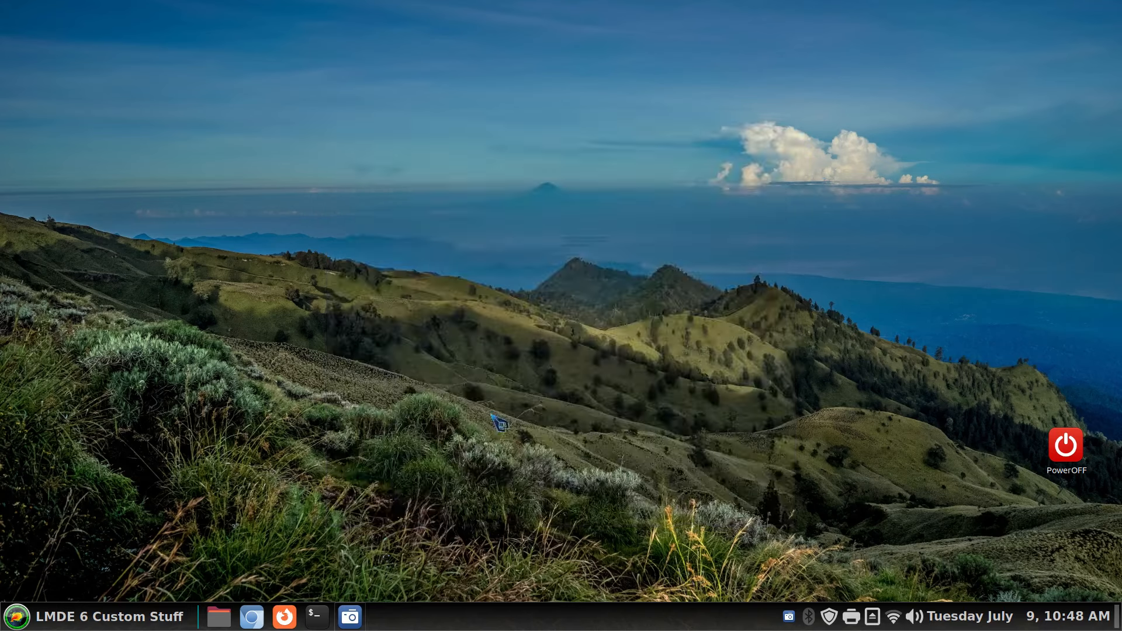
- Open the file manager and empty the Trash, confirming the permanent deletion of its contents
click(219, 619)
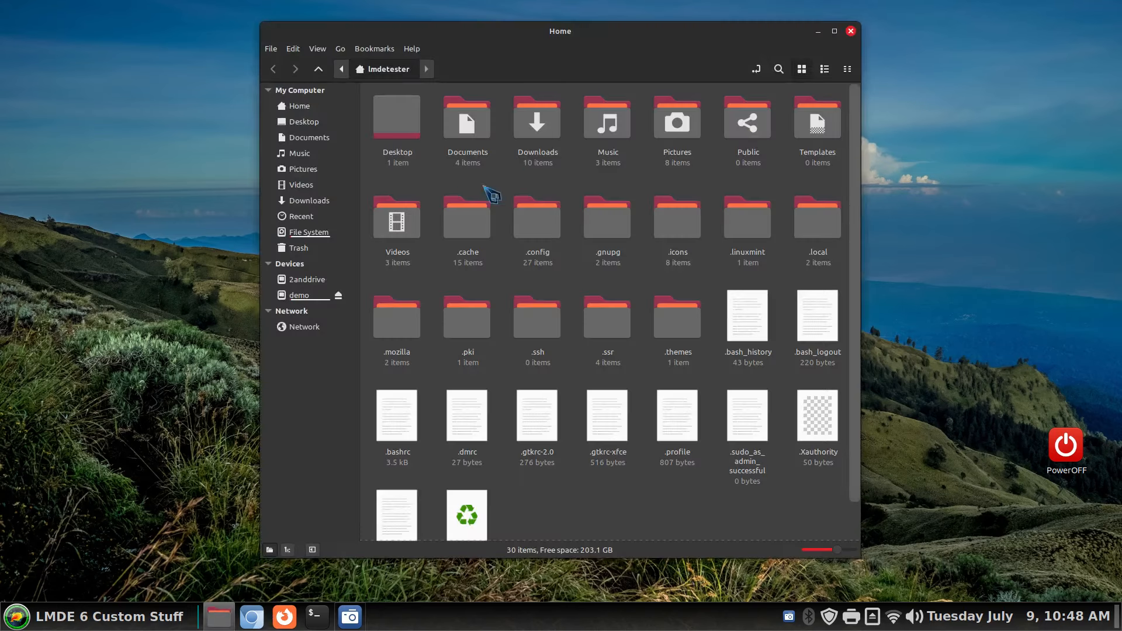
click(316, 249)
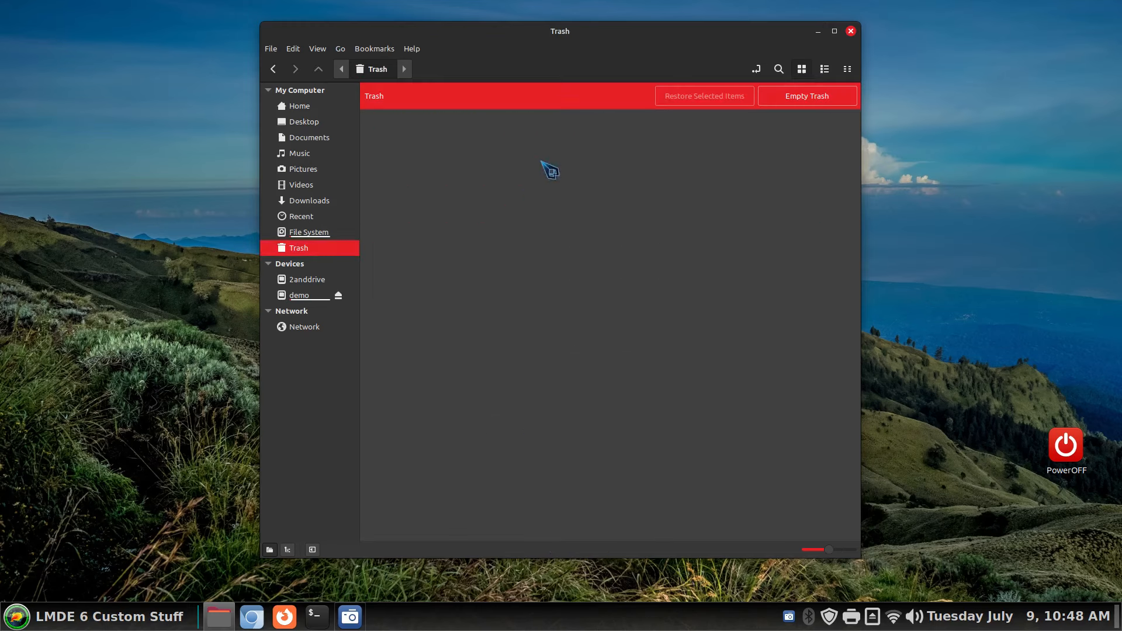
click(800, 97)
click(623, 342)
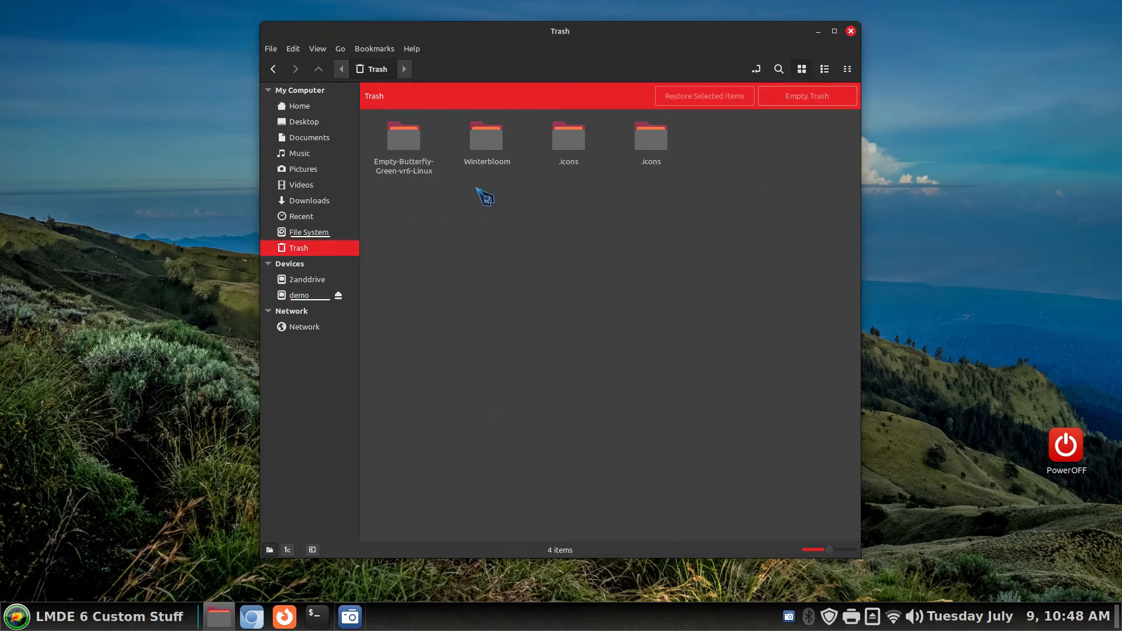
- Move the Empty-Butterfly-Green-vr6, Night Diamond (Red) and Punk folders from .icons in the home directory to the Trash
click(302, 107)
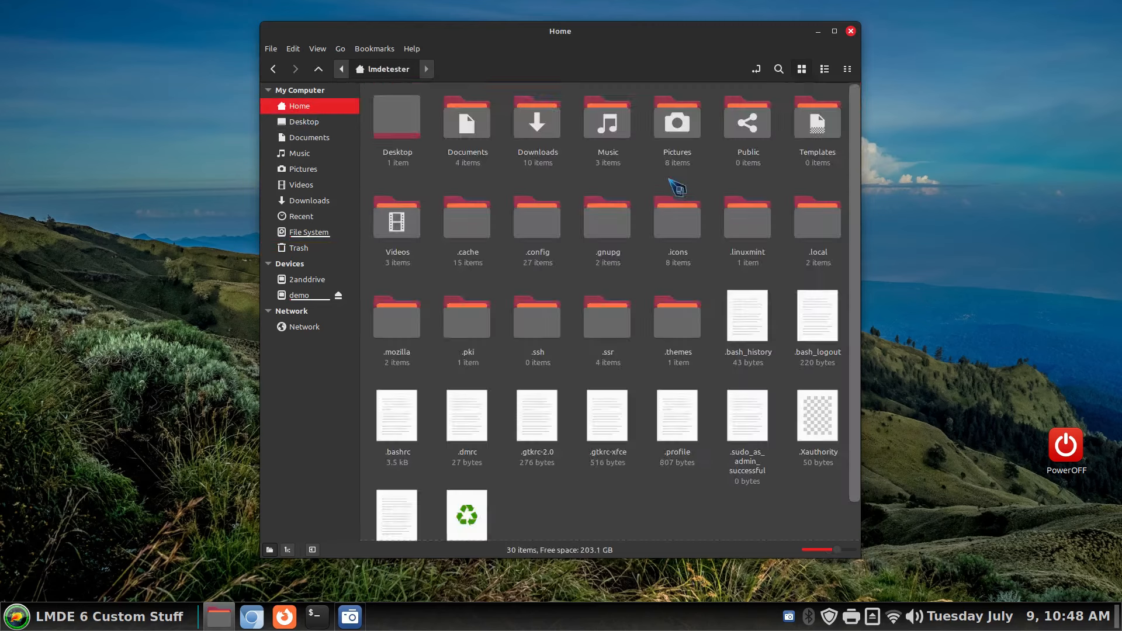
double_click(685, 229)
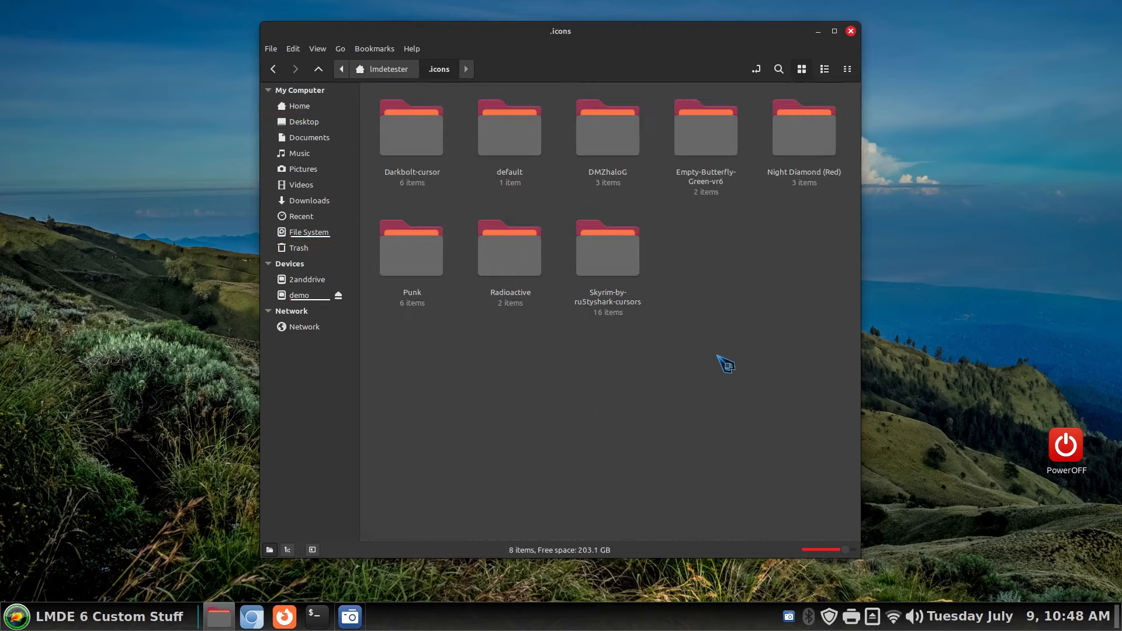
click(711, 153)
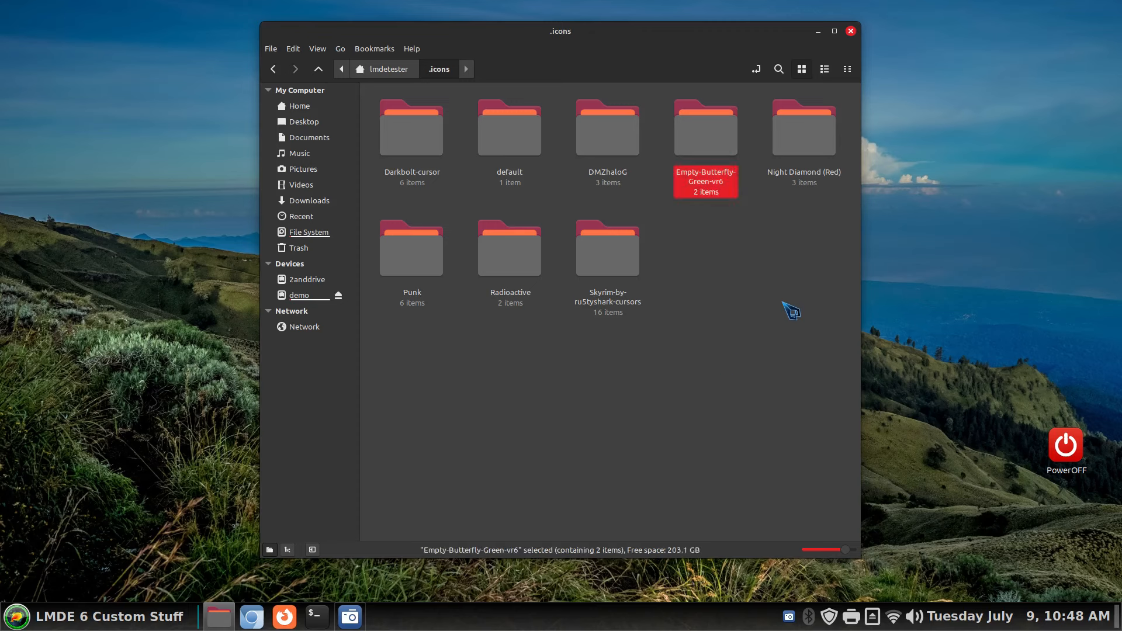
ctrl+click(797, 133)
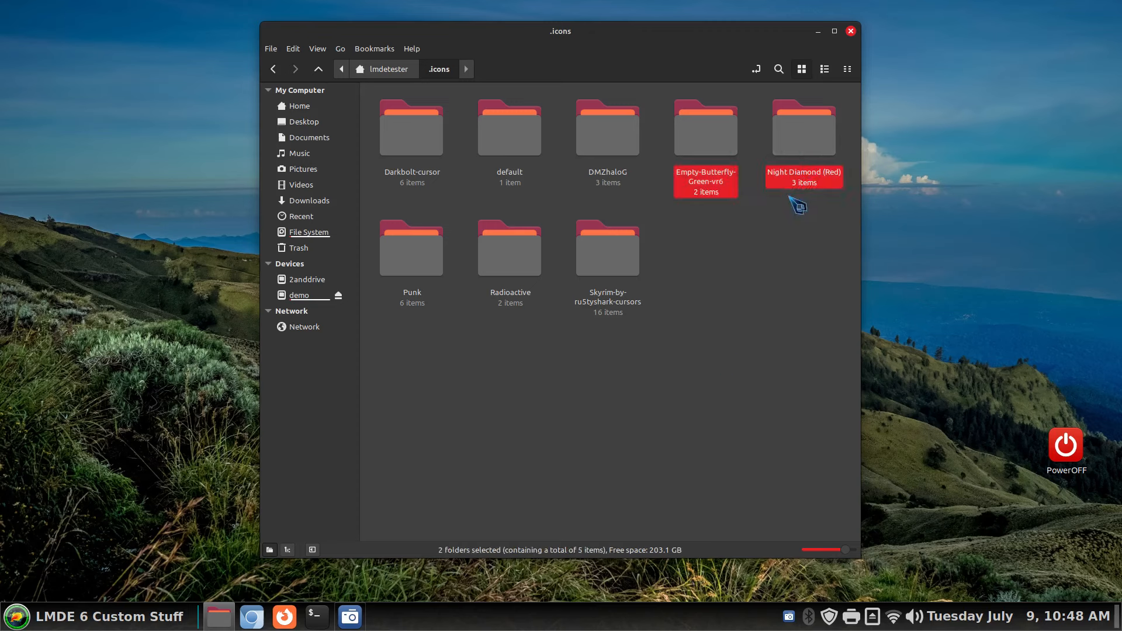
ctrl+click(425, 278)
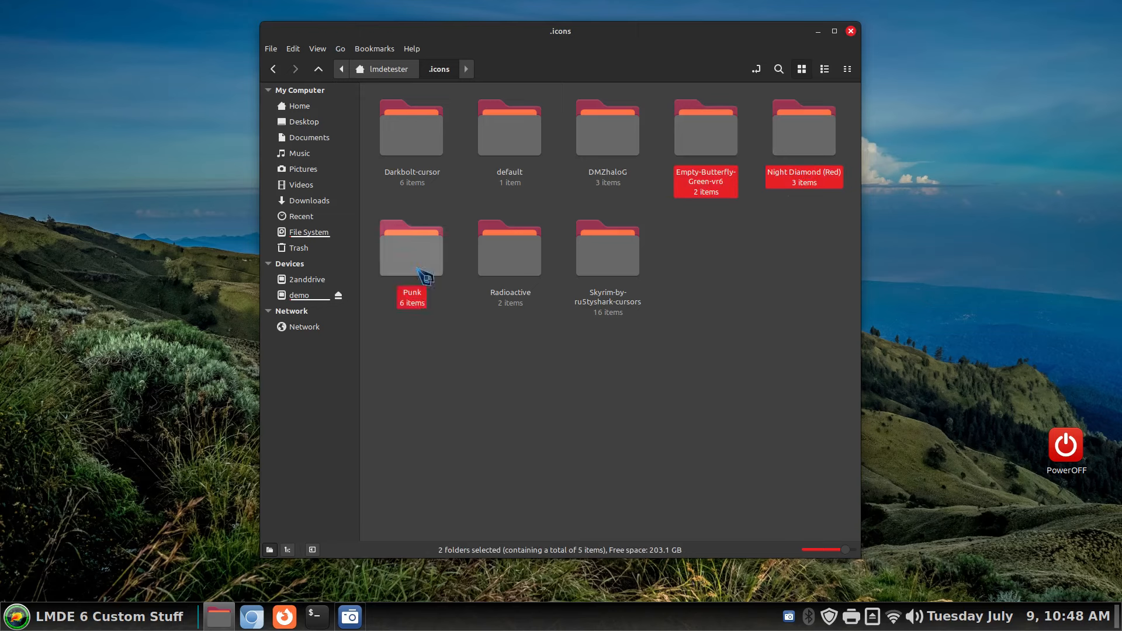
key(Delete)
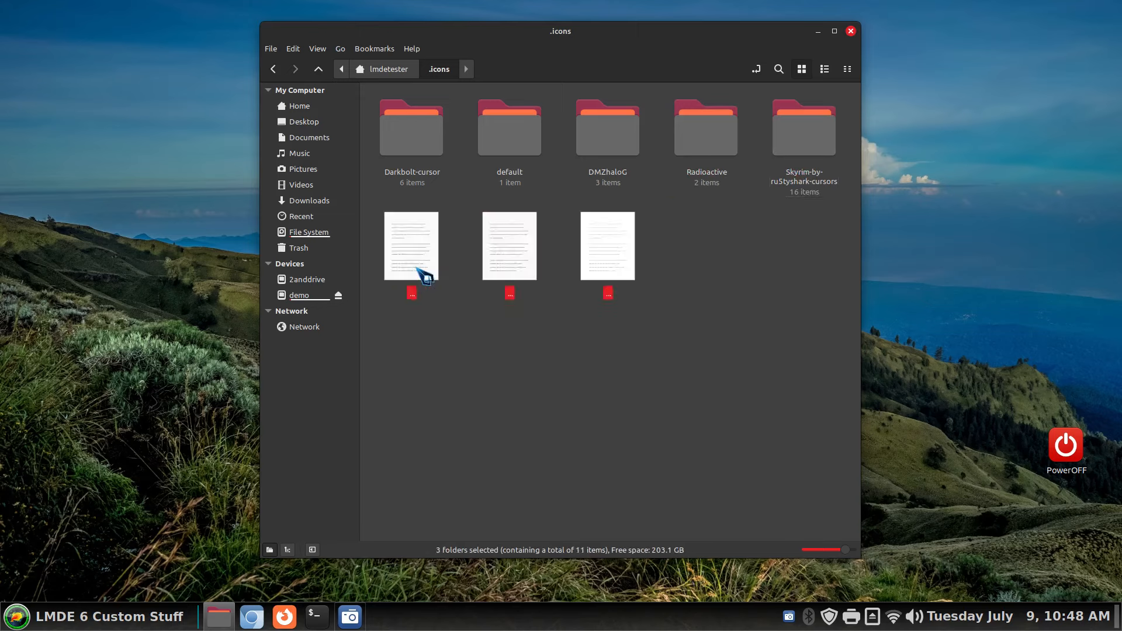
- Check the Restore option for the three deleted cursor folders in the Trash, dismiss it and close the file manager
click(298, 248)
drag(632, 205, 404, 135)
right_click(409, 133)
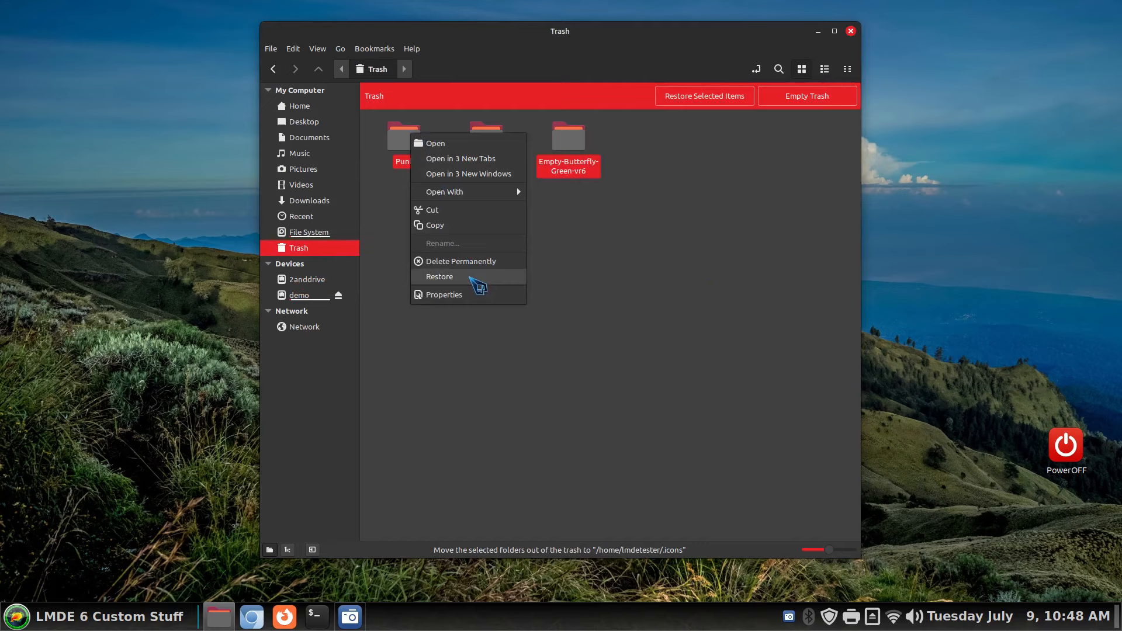
click(694, 253)
click(851, 31)
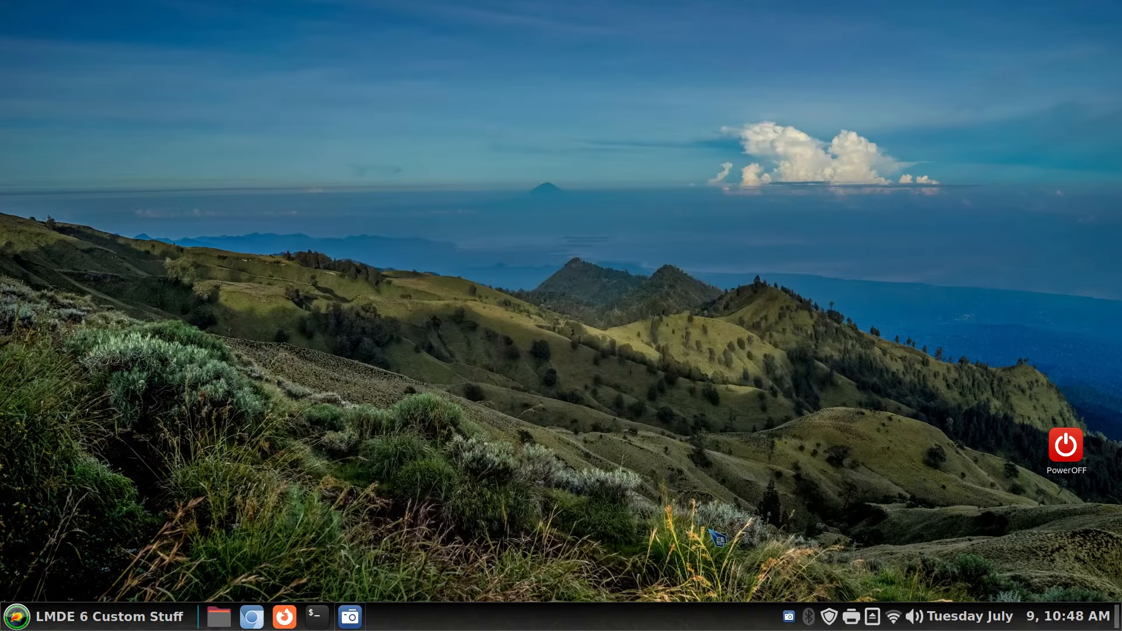
- Check which mouse pointer themes are still offered in the Themes settings, then close the settings window
right_click(548, 616)
click(583, 578)
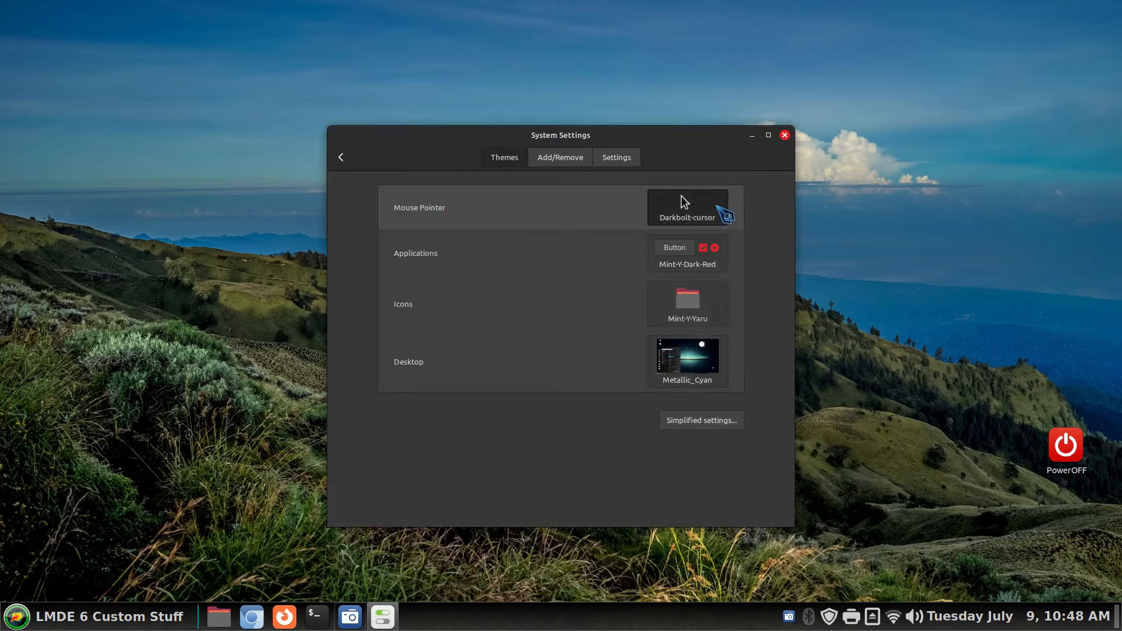
click(722, 215)
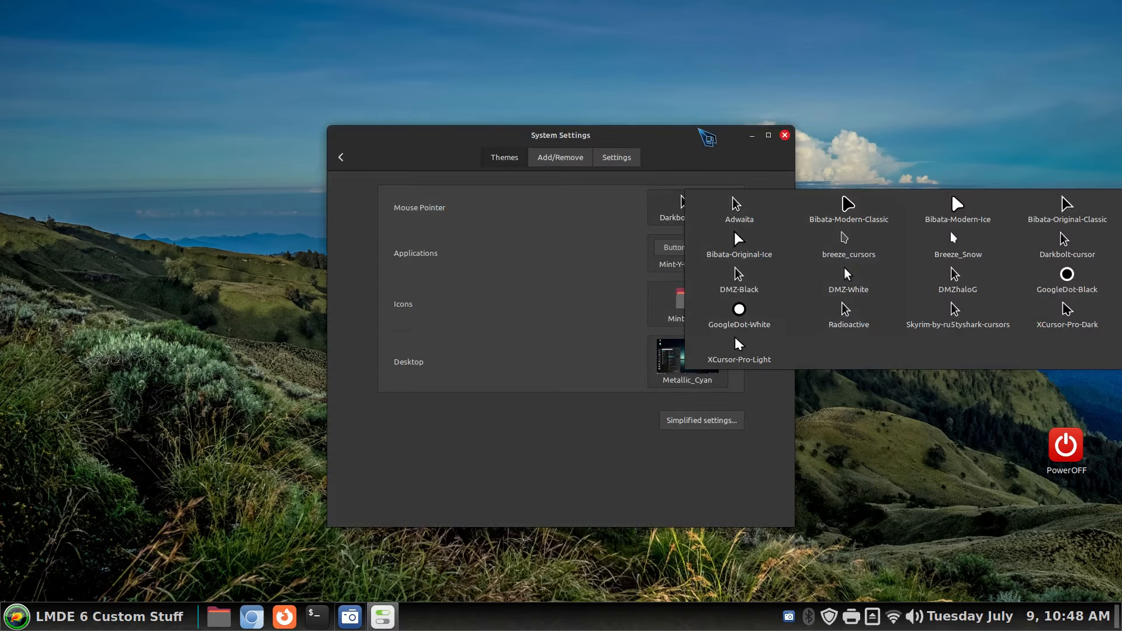
click(707, 136)
click(785, 135)
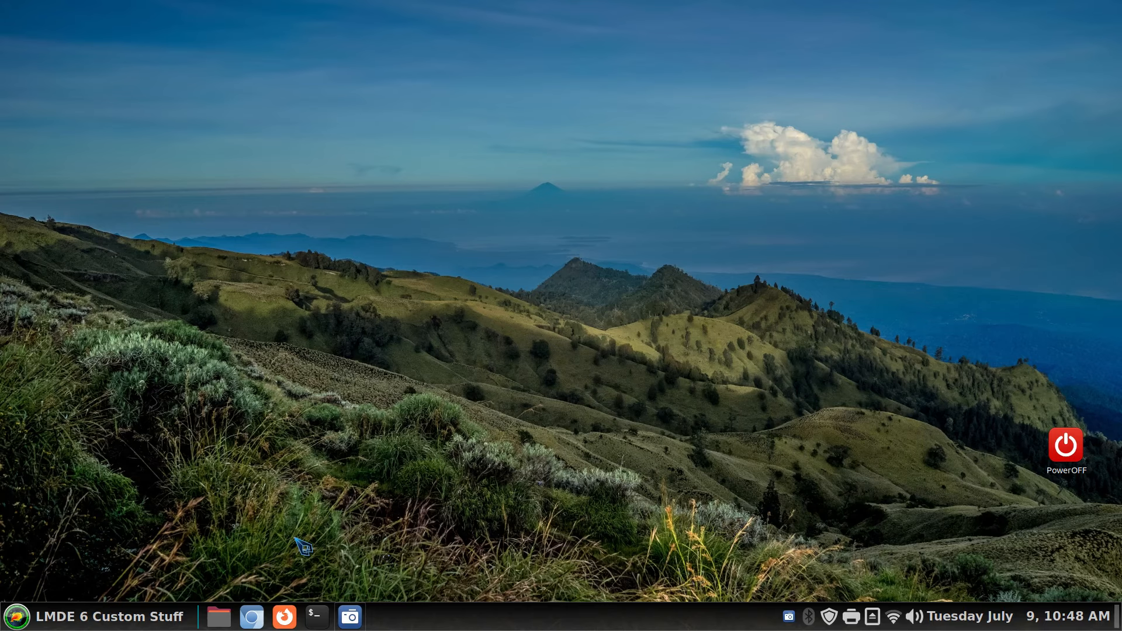
- Extract the Flight-Dark-Icons.tar.gz archive in the Downloads folder
click(219, 618)
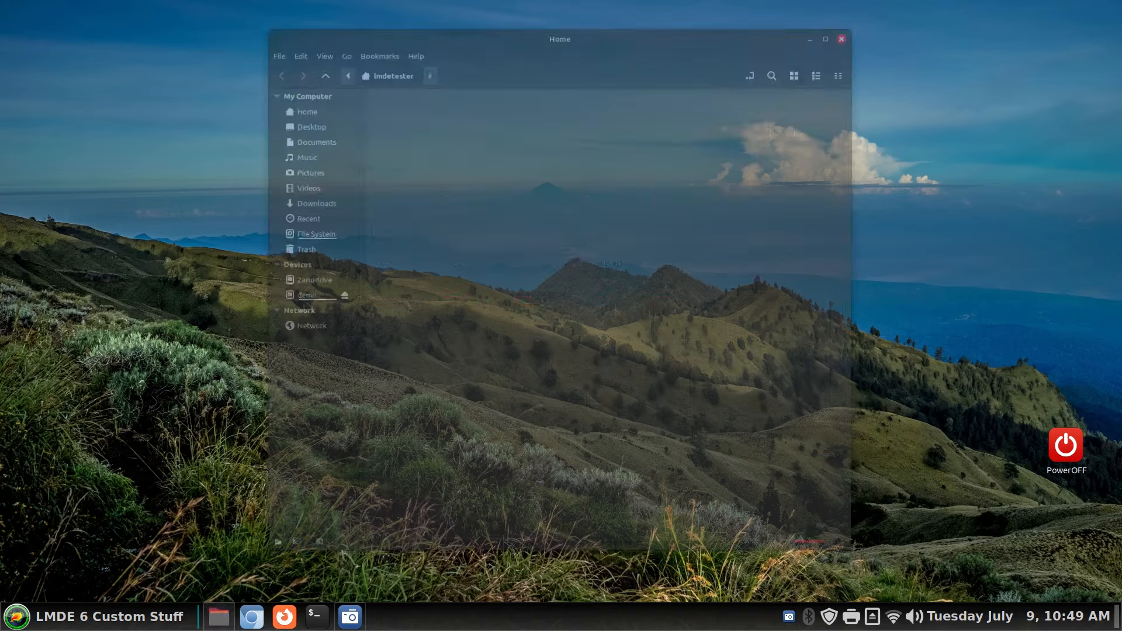
click(318, 201)
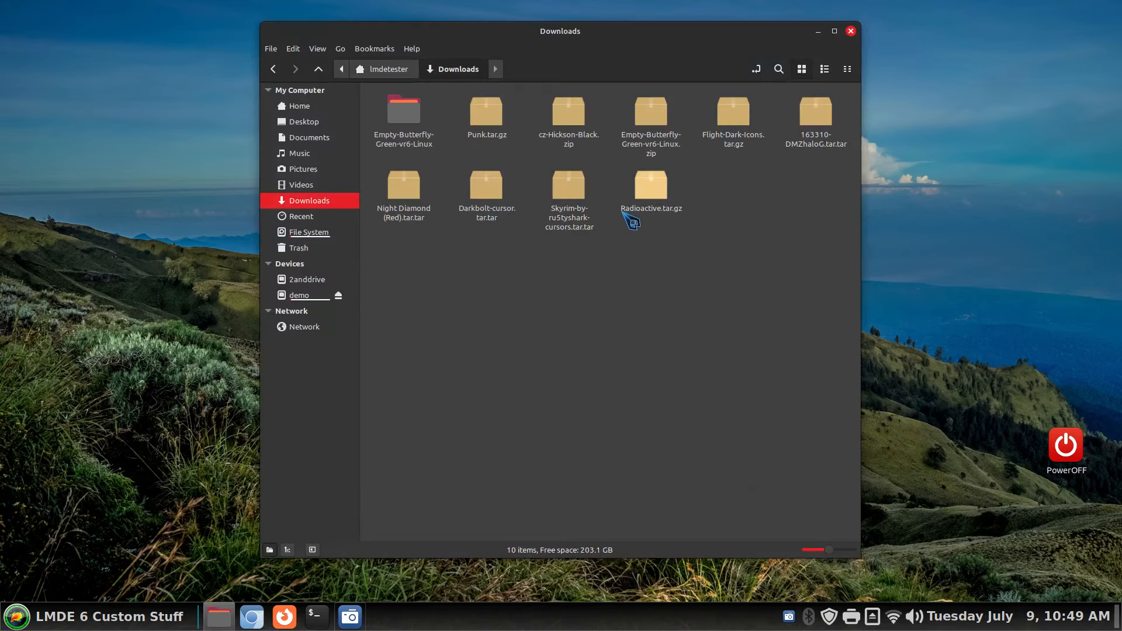
click(740, 126)
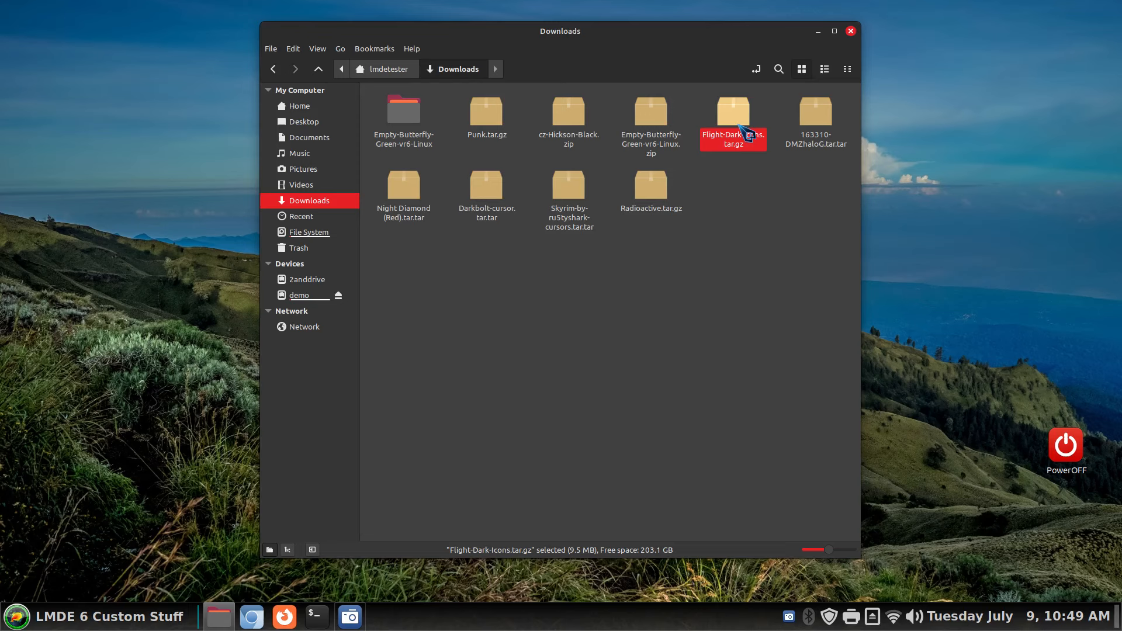
right_click(736, 115)
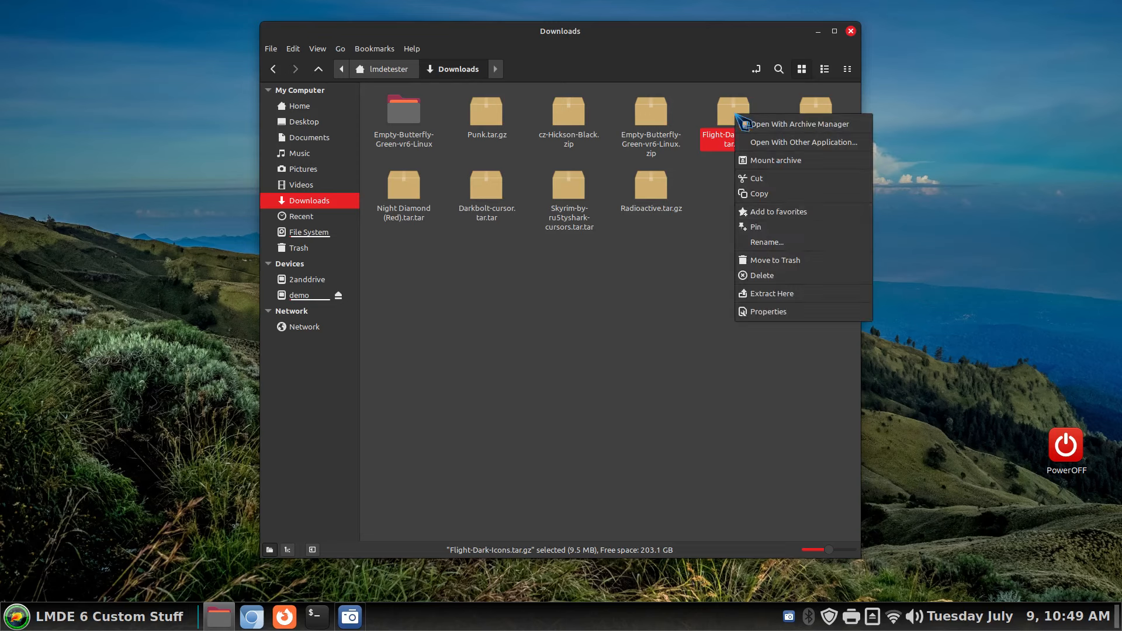
click(796, 294)
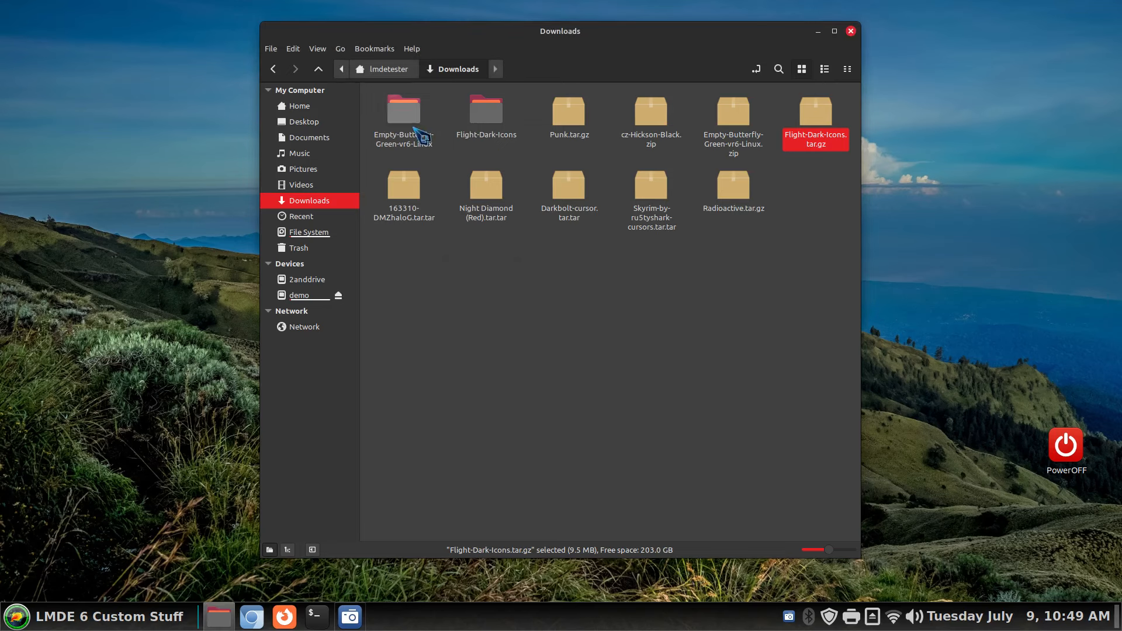
- Move the extracted Flight-Dark-Icons folder from Downloads into .icons in the home directory and close the file manager
click(483, 116)
right_click(481, 115)
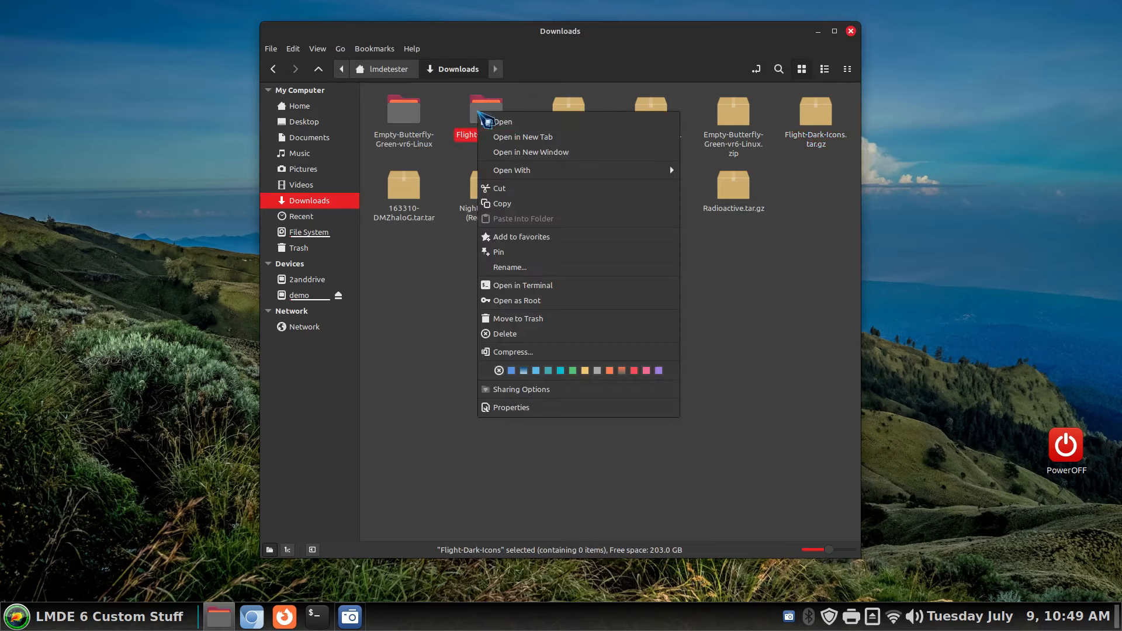
click(531, 188)
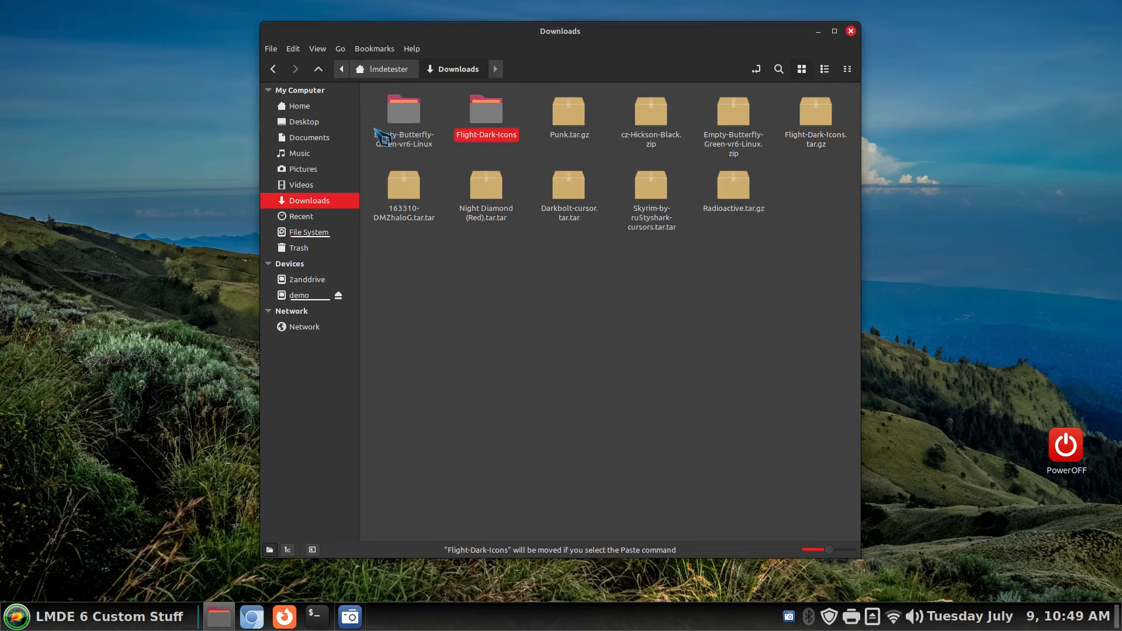
click(315, 111)
double_click(416, 129)
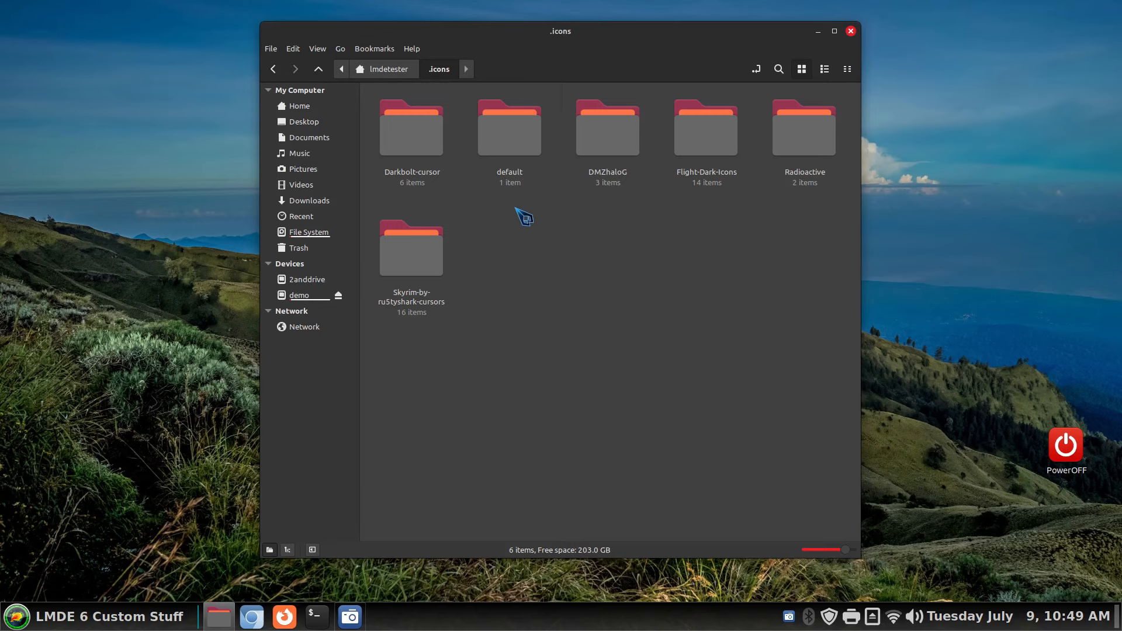
click(693, 155)
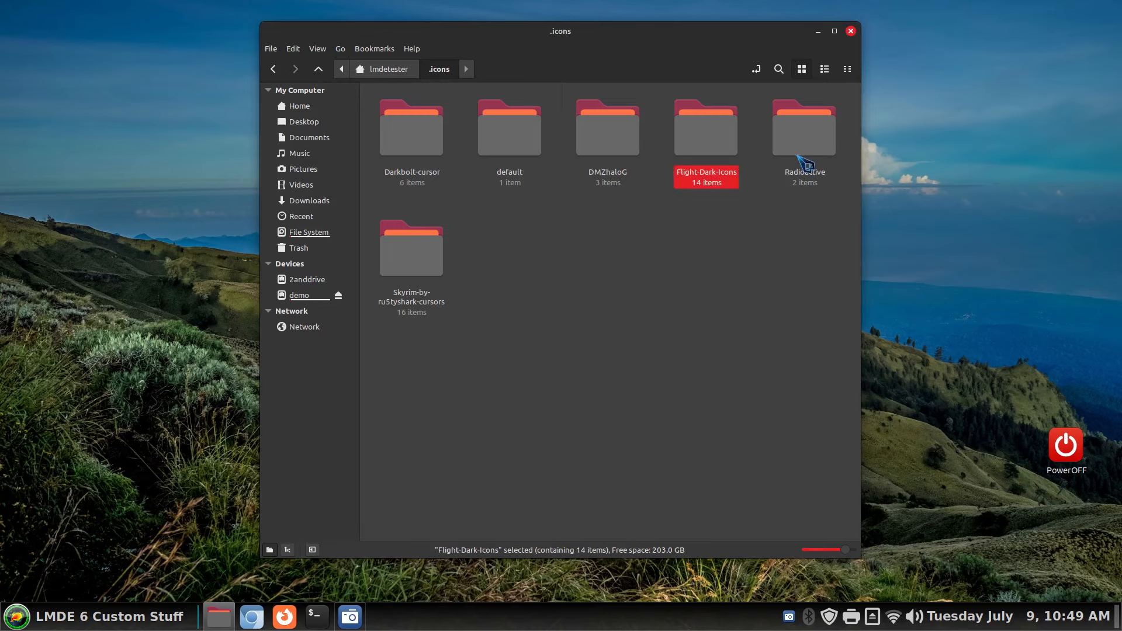
click(851, 31)
- Set the icon theme to Flight-Dark-Icons in the Themes settings and move the settings window aside
right_click(491, 617)
click(467, 580)
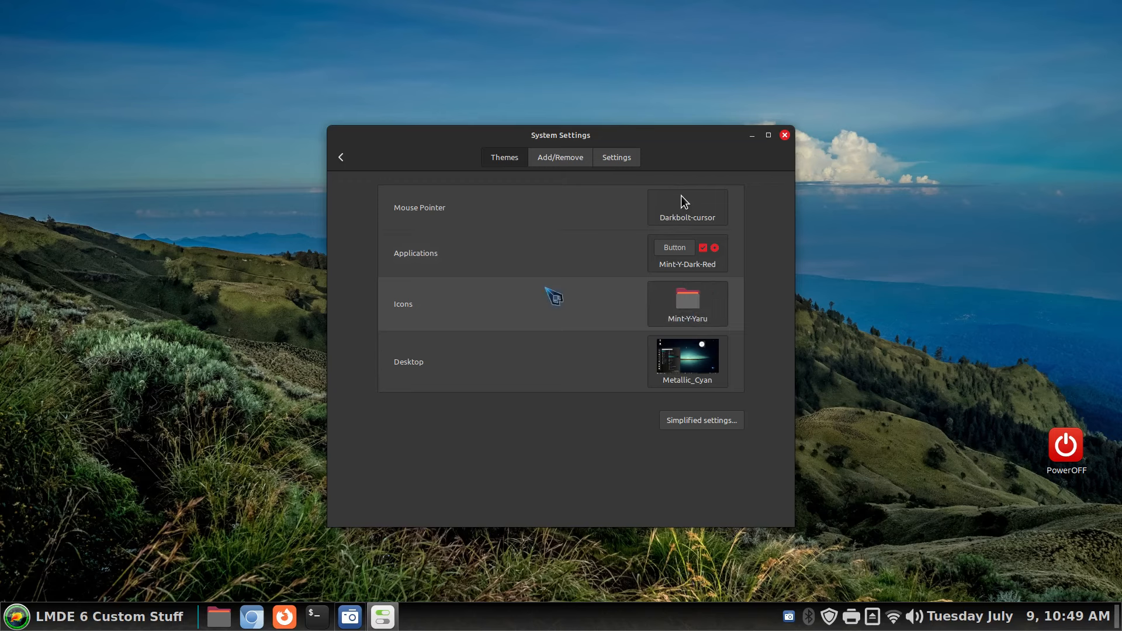
click(699, 307)
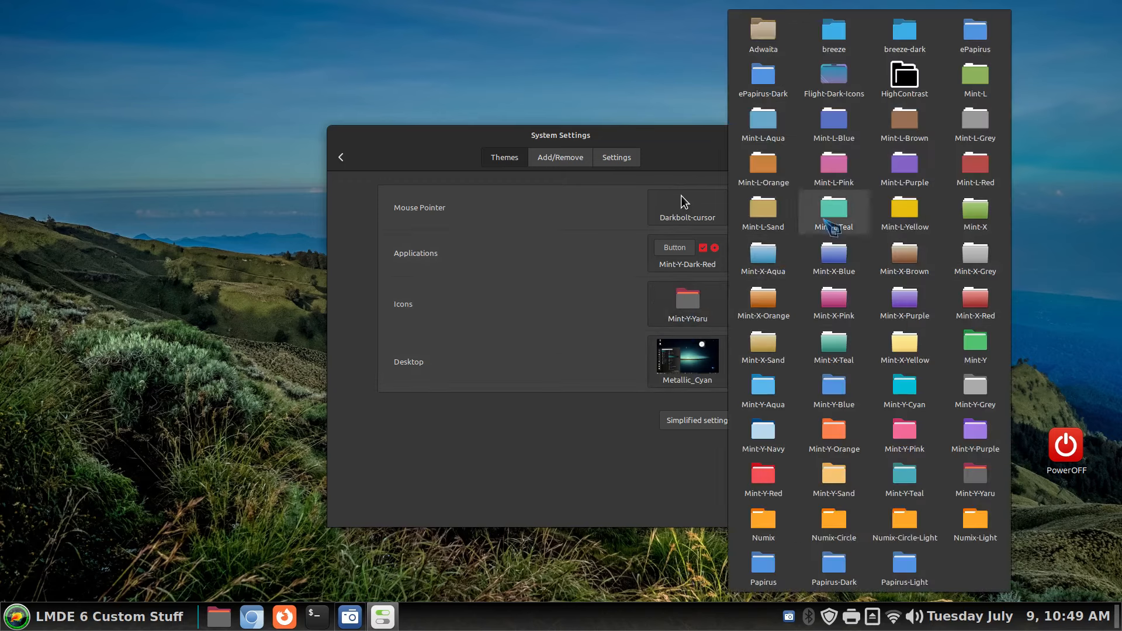
click(842, 81)
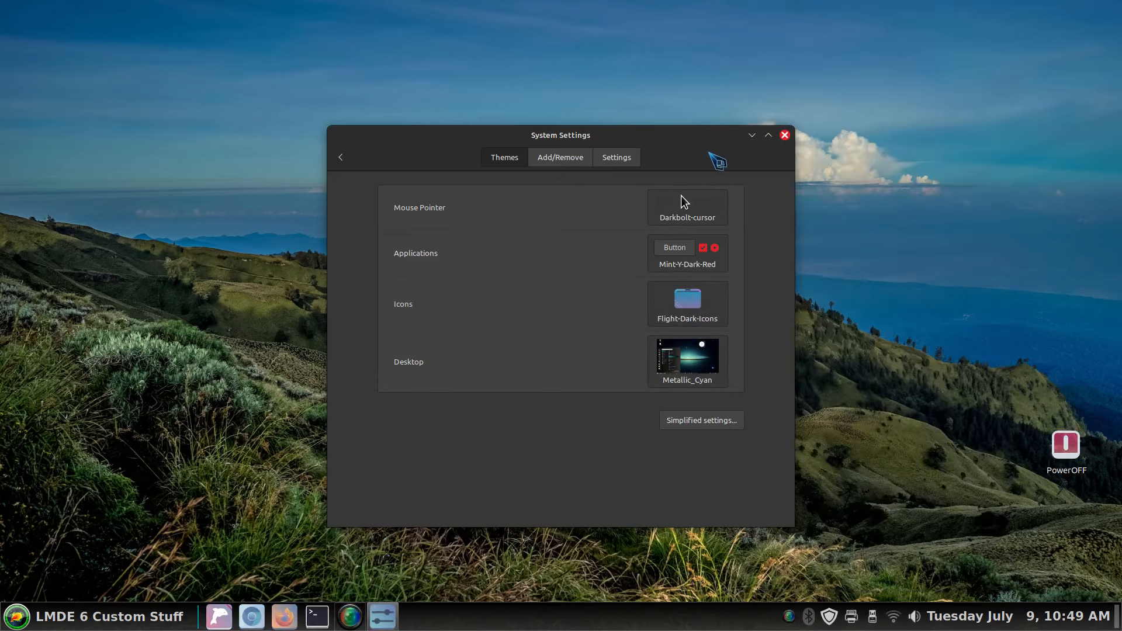
drag(711, 143, 1015, 143)
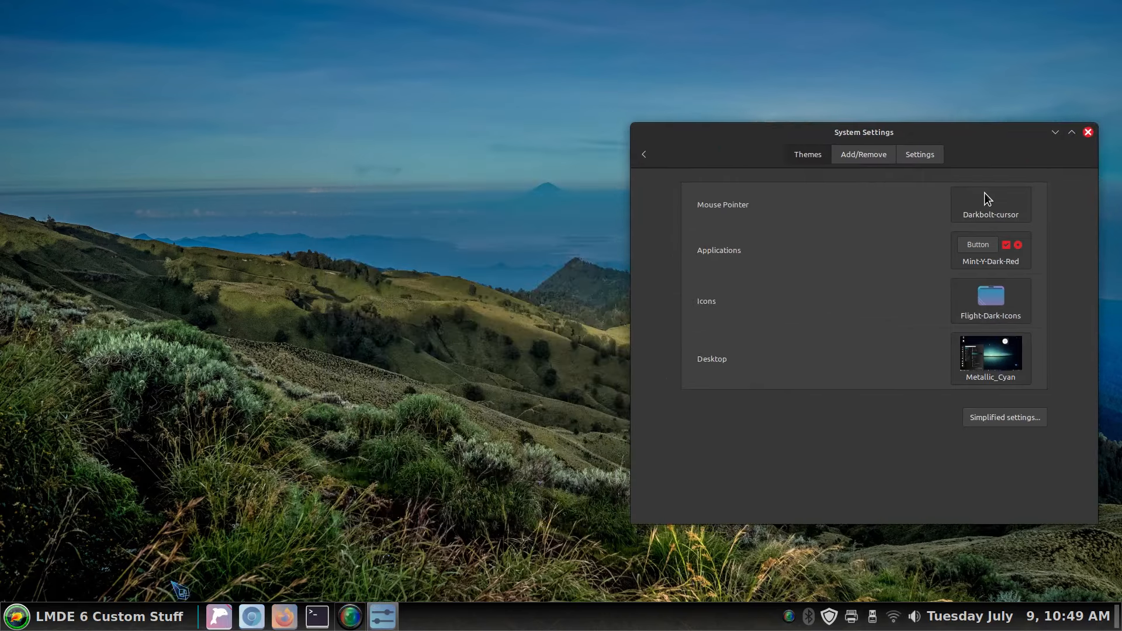
- Check the new icons in the application menu, then show the Home folder with its hidden files turned off
click(17, 622)
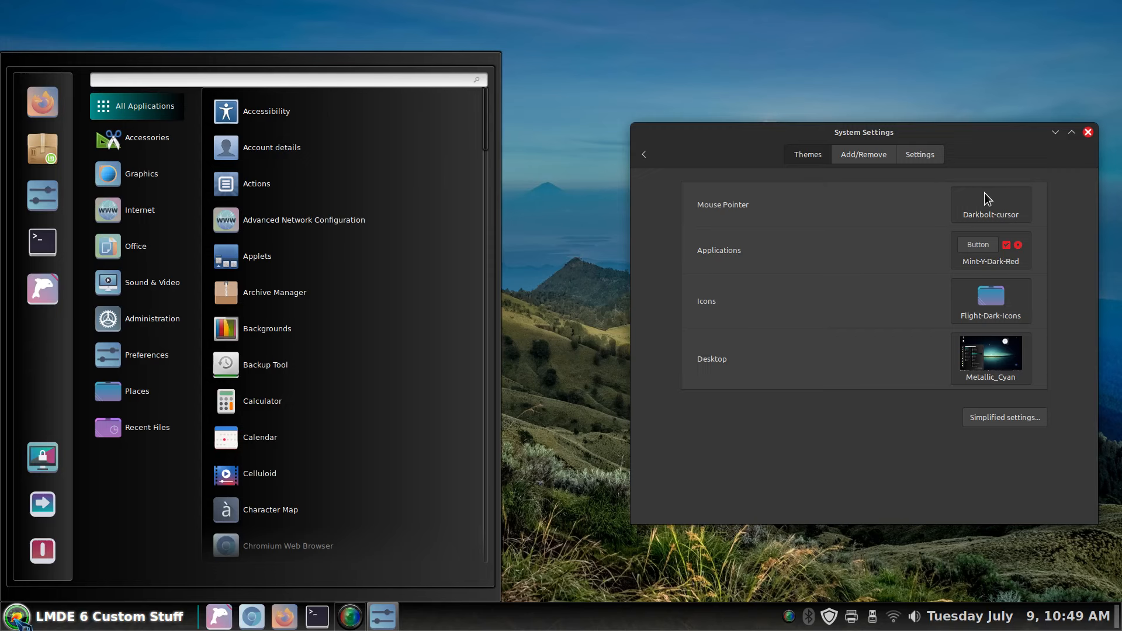
click(534, 456)
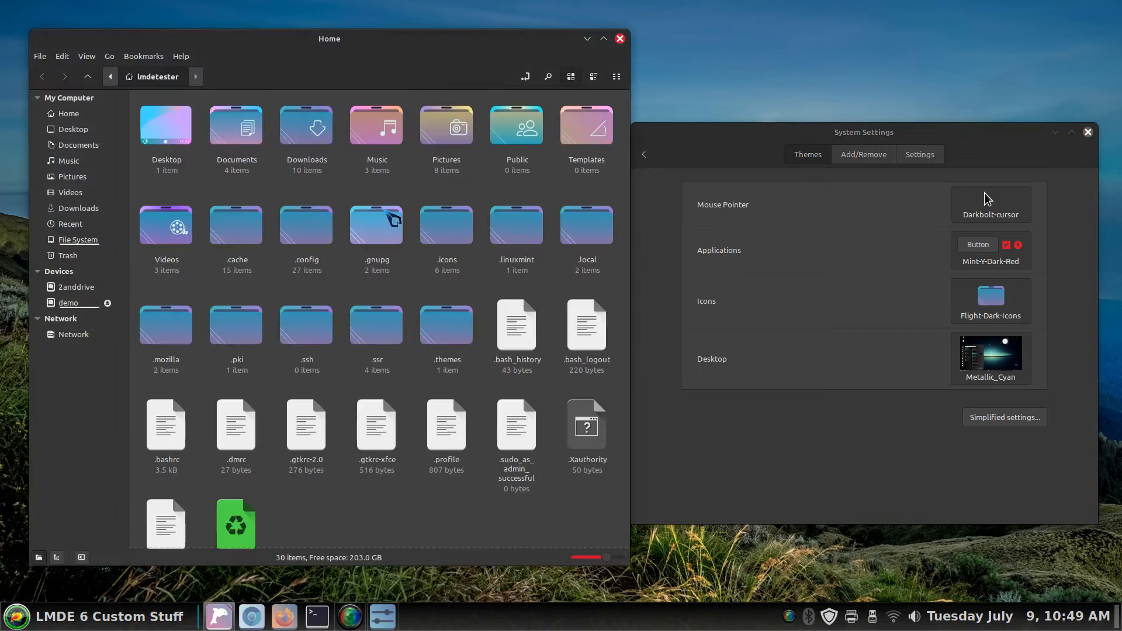
key(ctrl+h)
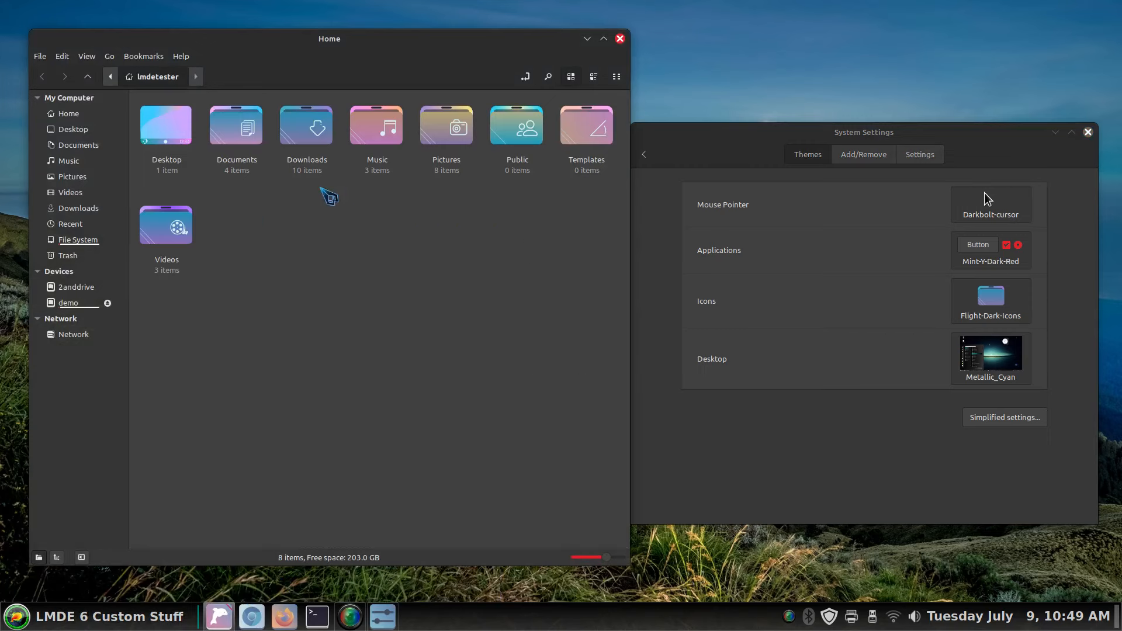
- Examine the Home folder's new icons at smaller and larger zoom levels
key(ctrl+minus)
key(ctrl+minus)
key(ctrl+minus)
key(ctrl+plus)
key(ctrl+plus)
key(ctrl+plus)
key(ctrl+plus)
key(ctrl+plus)
key(ctrl+plus)
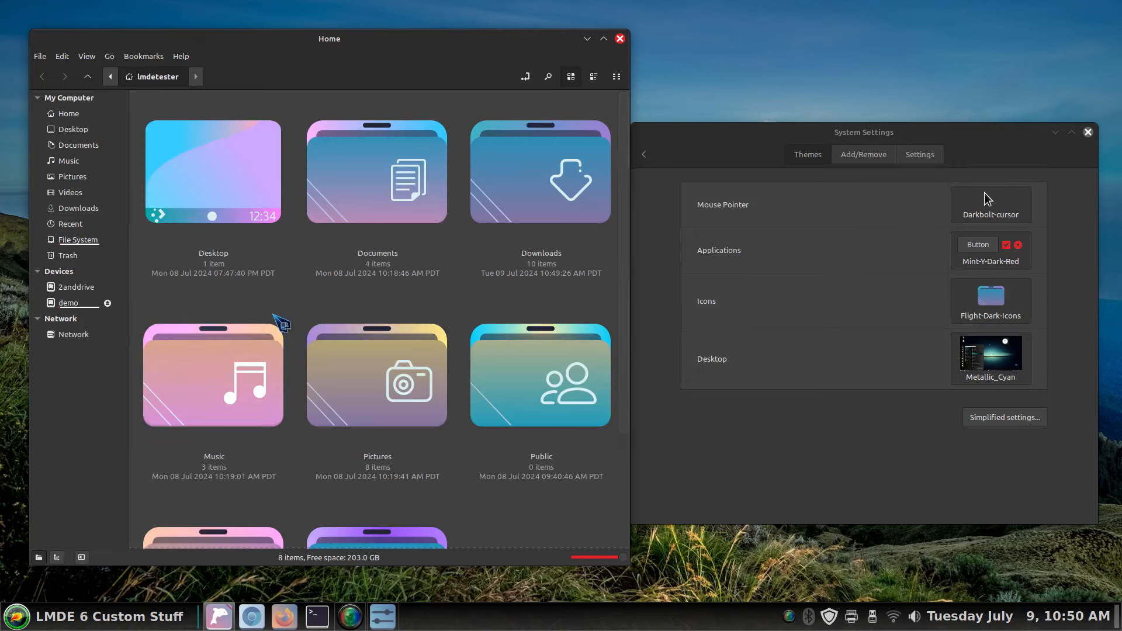
key(ctrl+minus)
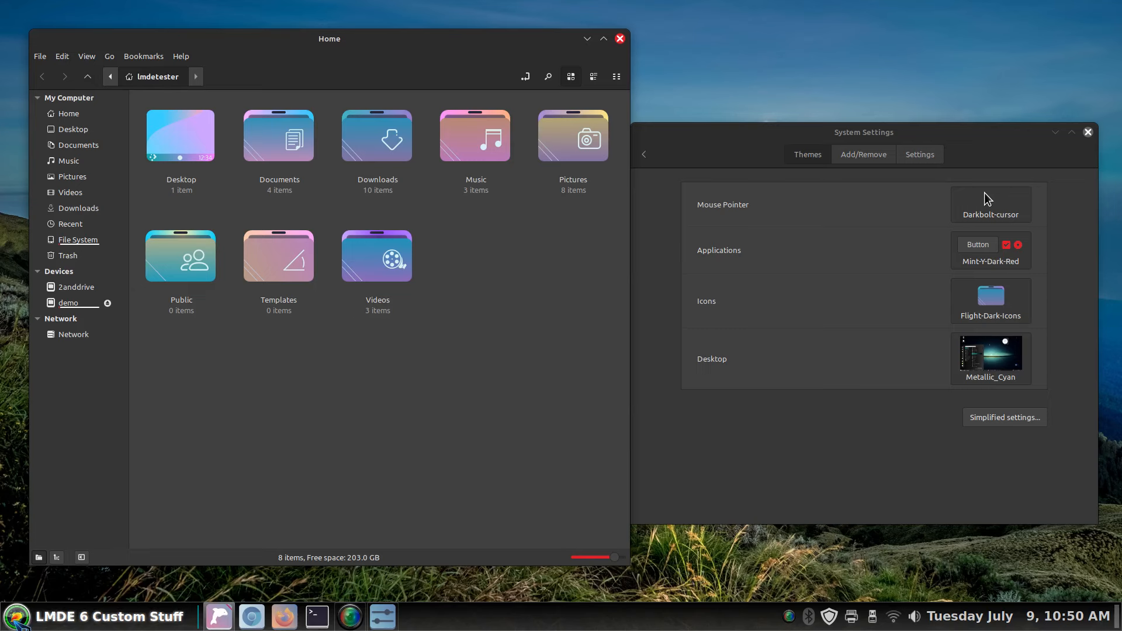
- Browse the list of all applications in the application menu to examine the new icons, then close it
click(19, 622)
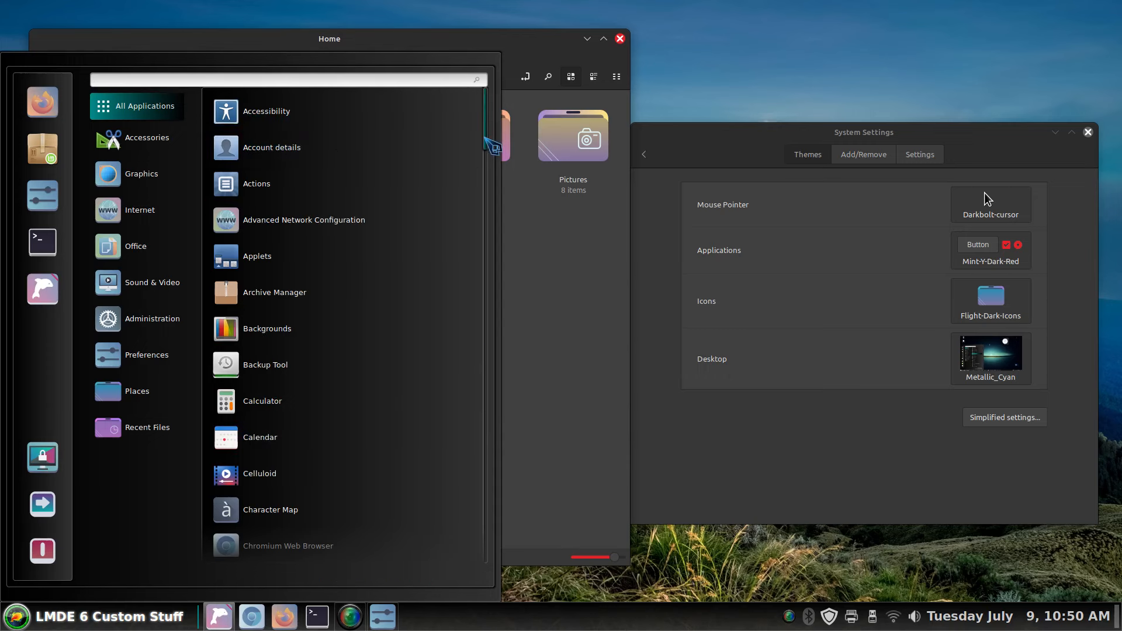
drag(485, 133, 482, 59)
click(563, 45)
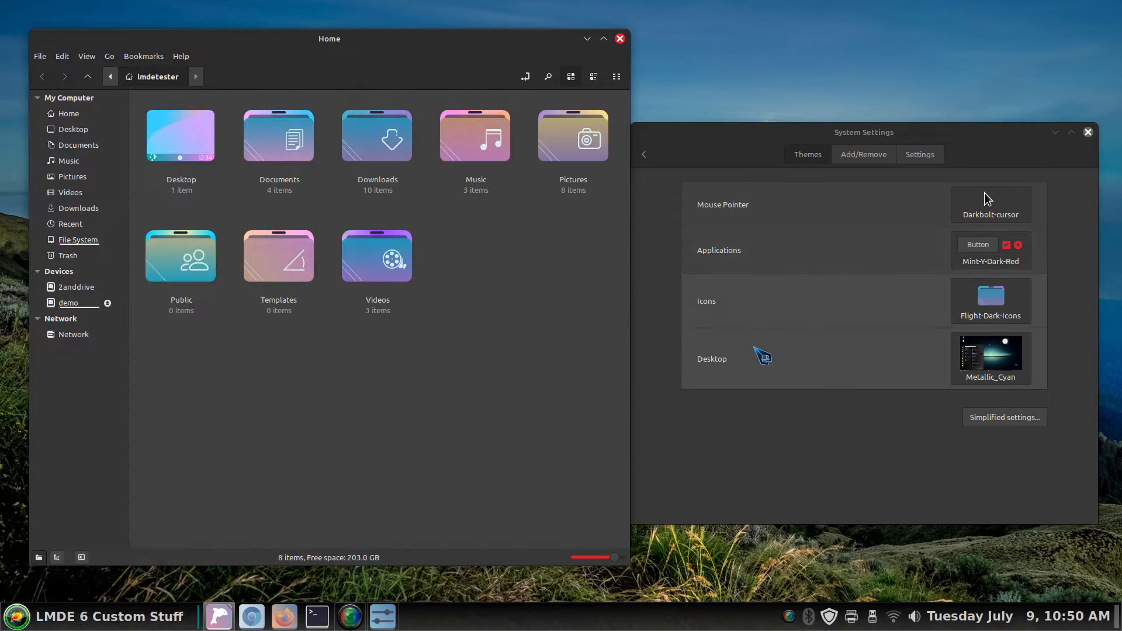
- Set the icon theme to Mint-Y-Yaru in the Themes settings and return to the Home folder window
click(994, 301)
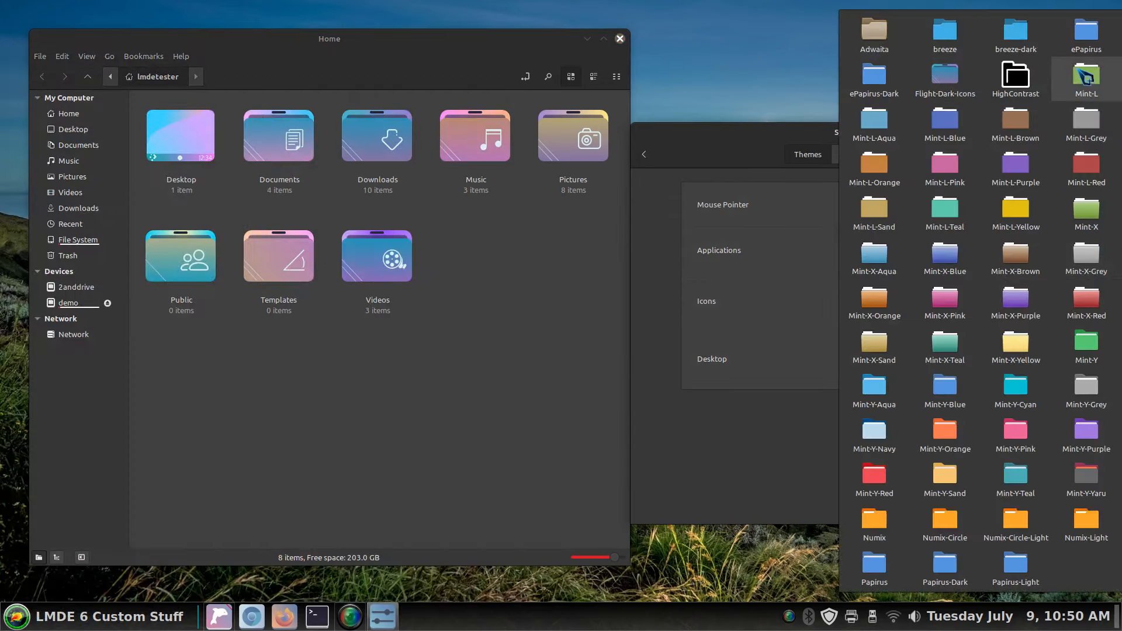
click(1086, 475)
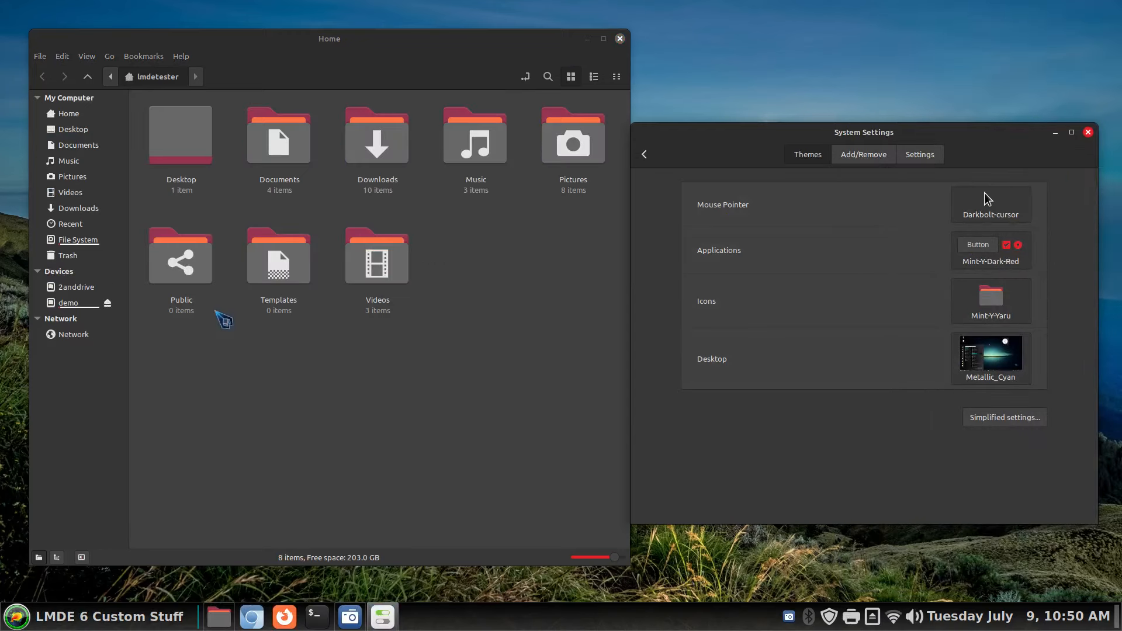
click(240, 361)
- Show the Home folder's hidden files, open the .icons folder and delete the Flight-Dark-Icons folder
click(70, 116)
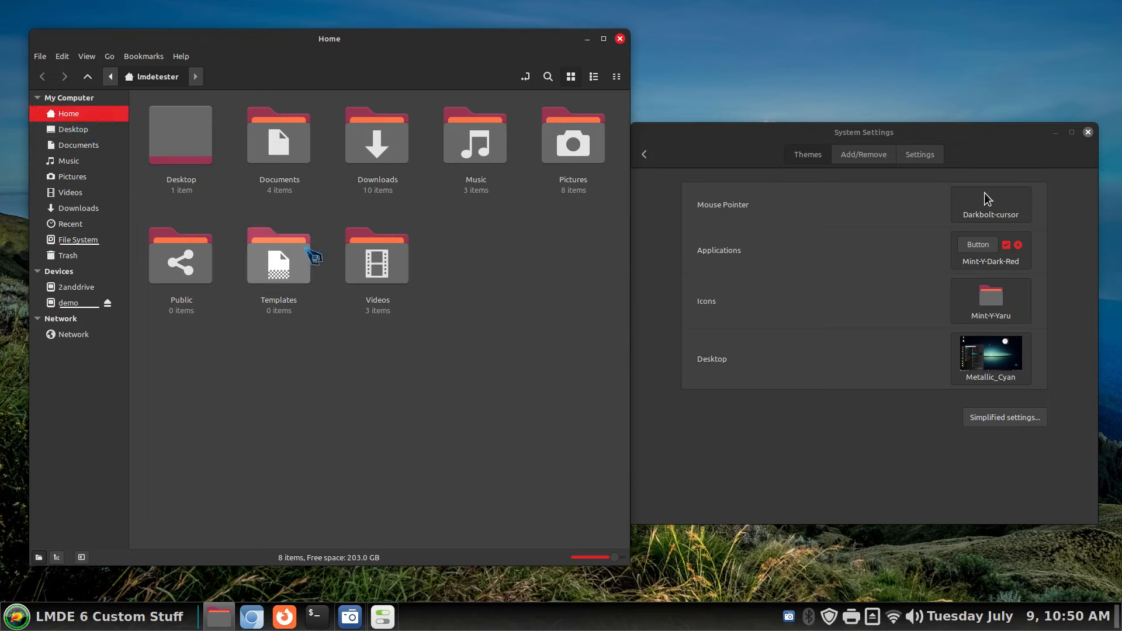
key(ctrl+h)
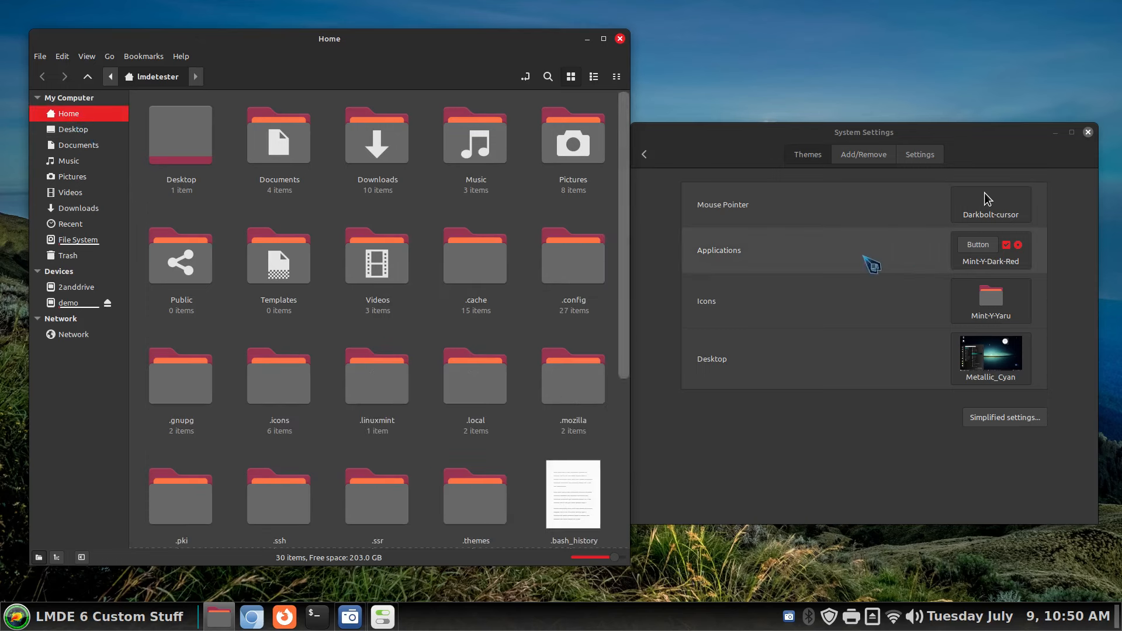
click(991, 299)
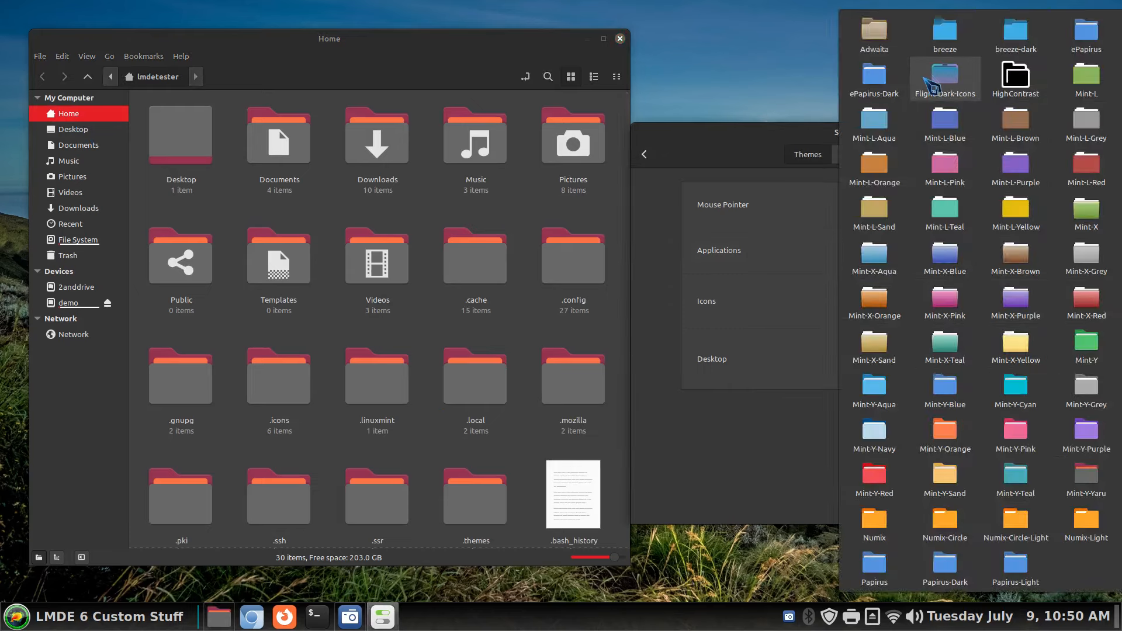
click(716, 155)
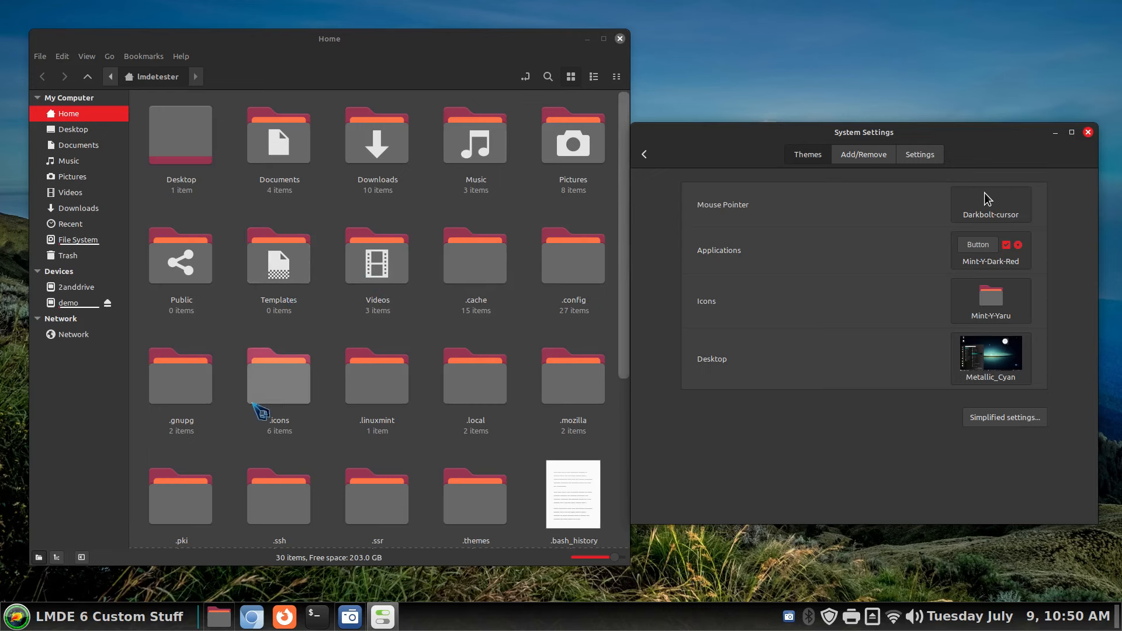
double_click(272, 394)
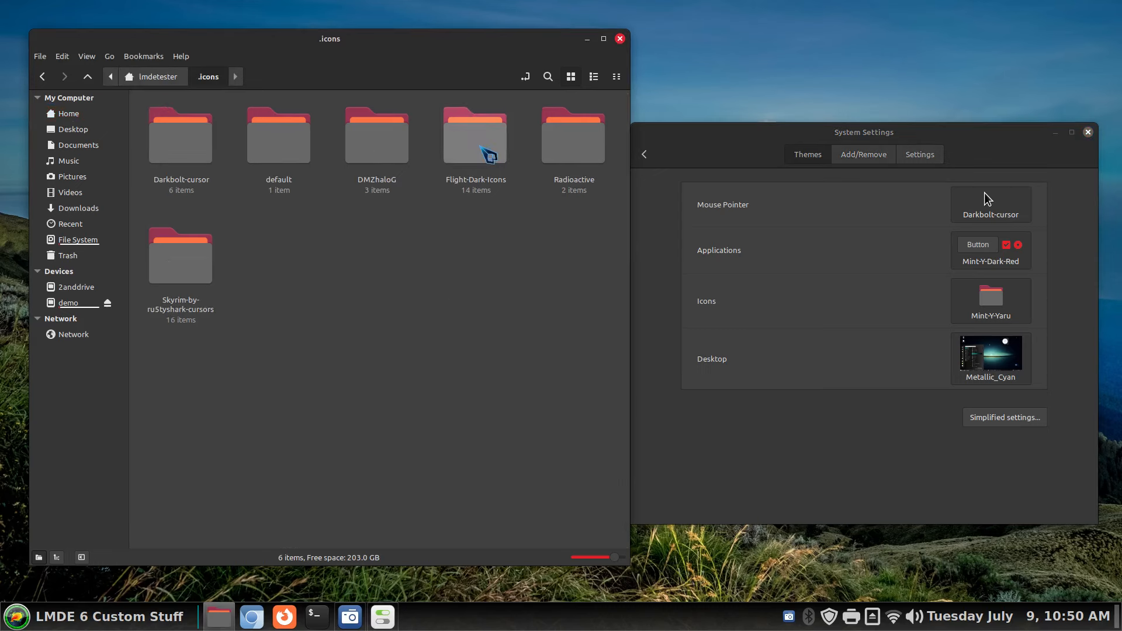
click(480, 147)
key(Delete)
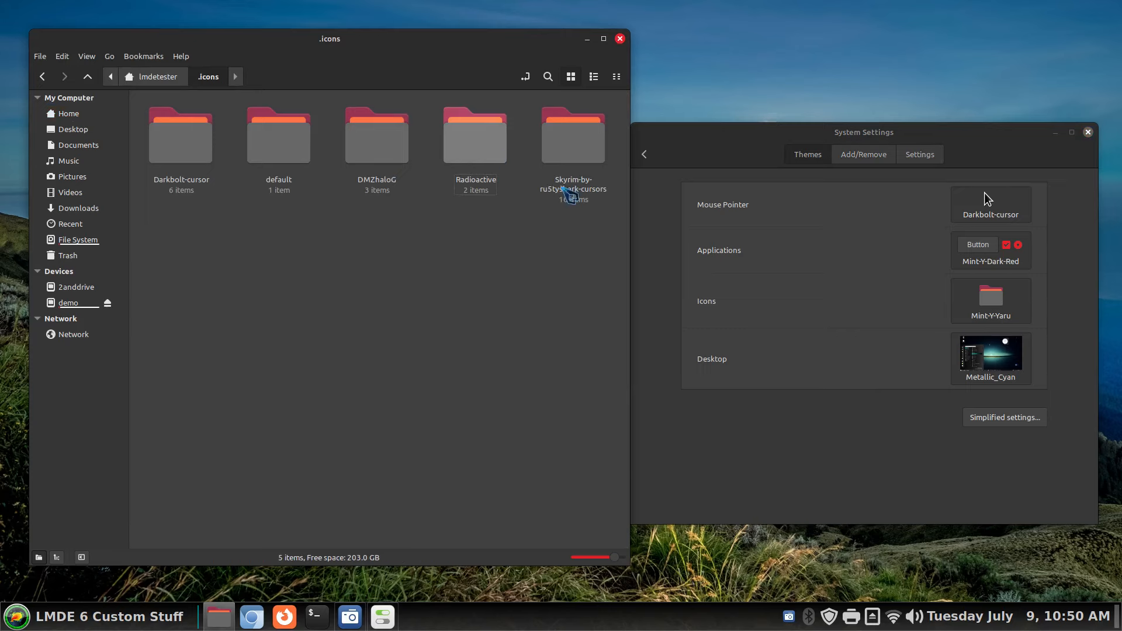
- Reload the Themes settings and check the list of icon themes for Flight-Dark-Icons
click(992, 308)
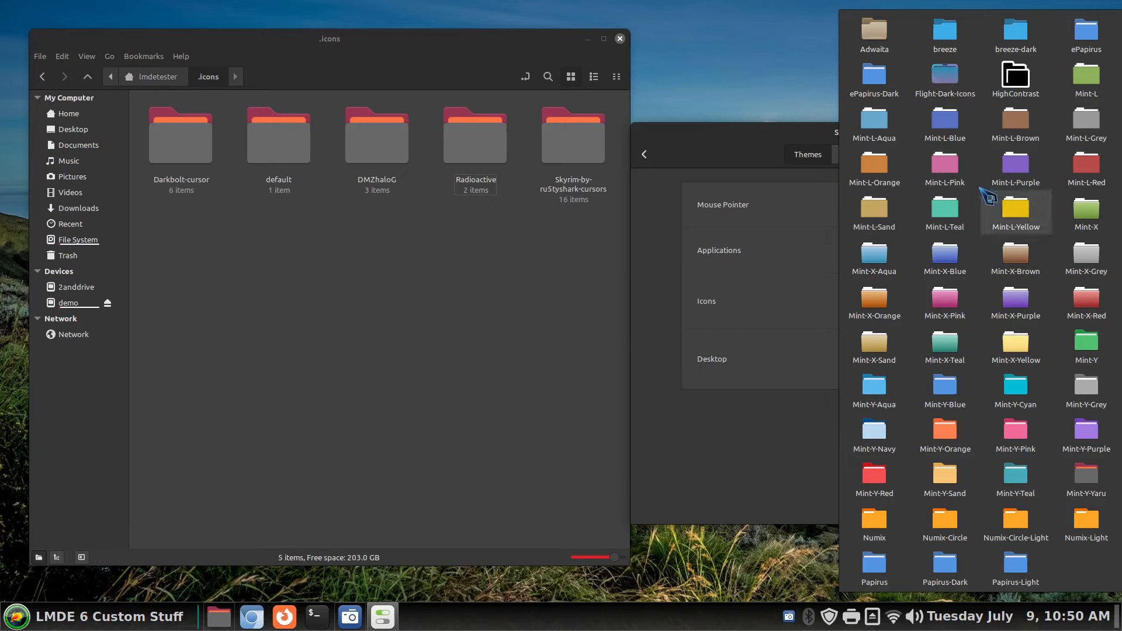
click(959, 96)
click(644, 154)
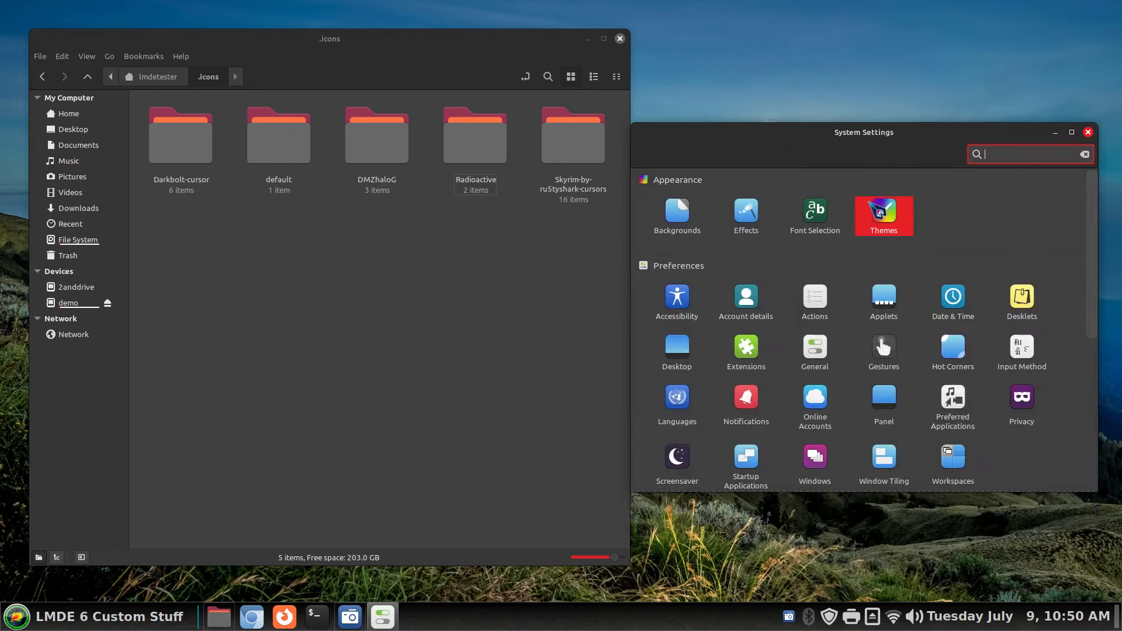
click(884, 214)
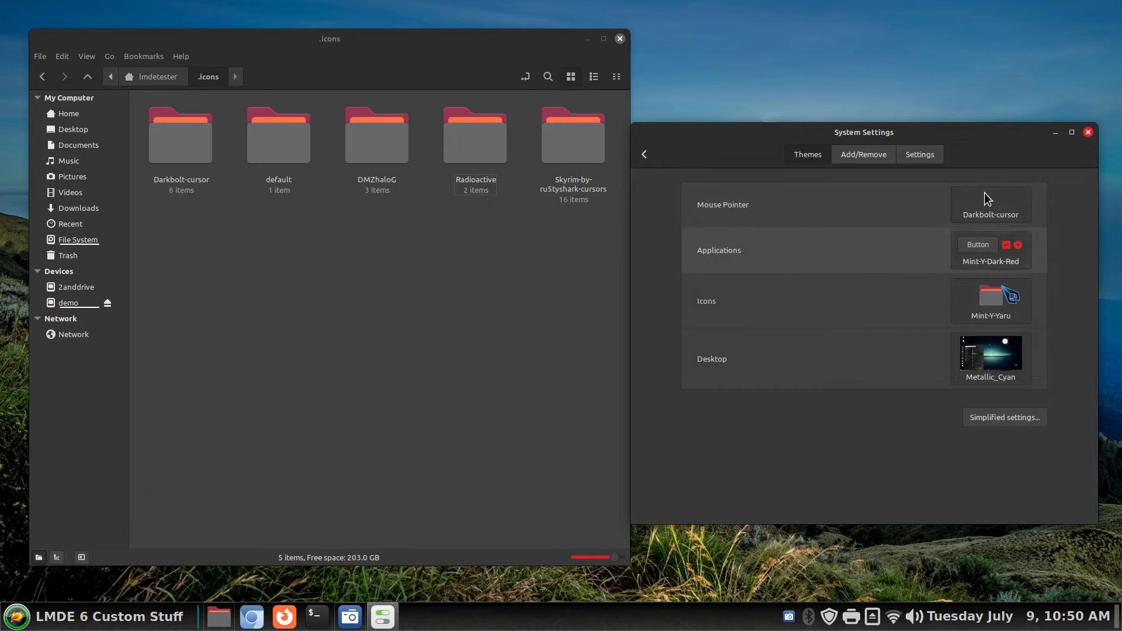
click(1005, 288)
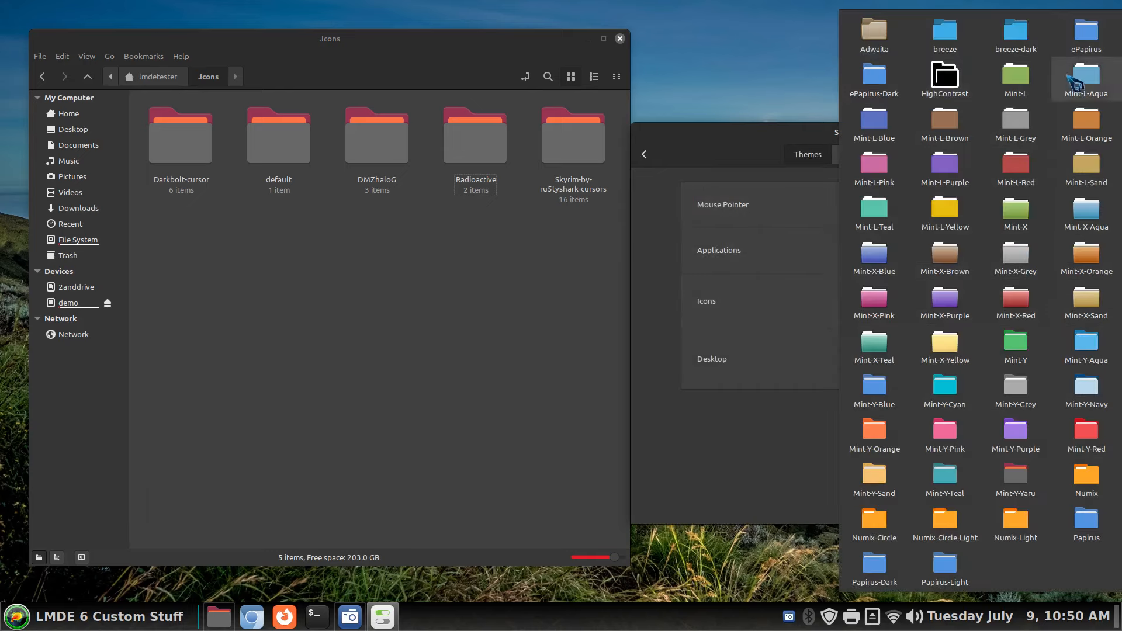
click(496, 318)
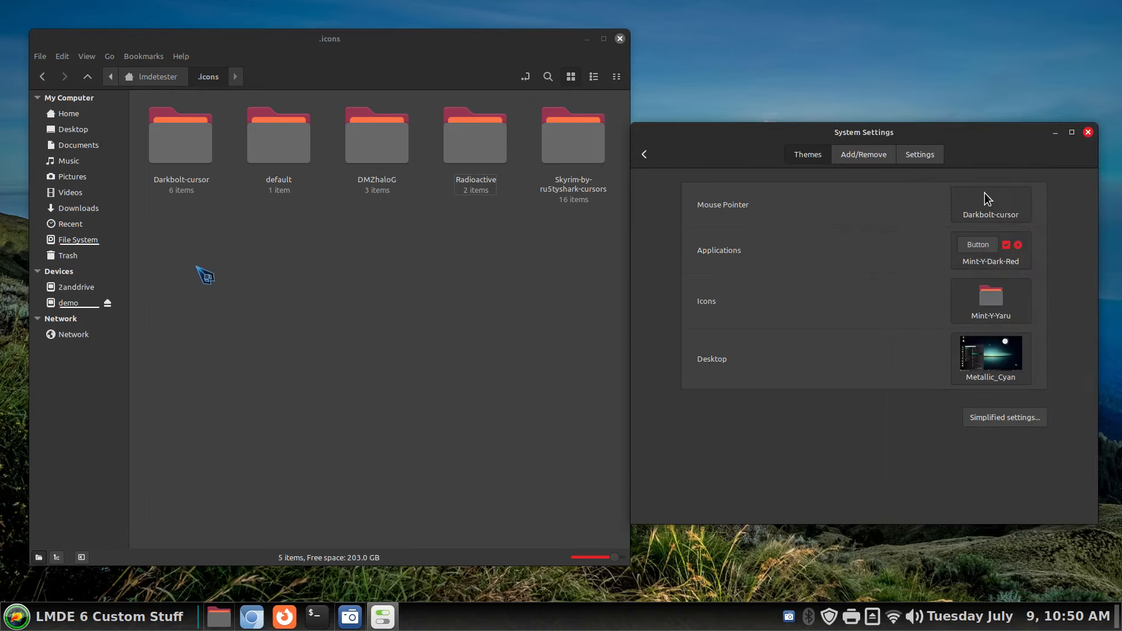
- Look through the deleted theme folders in the Trash, then close the file manager and System Settings
click(117, 257)
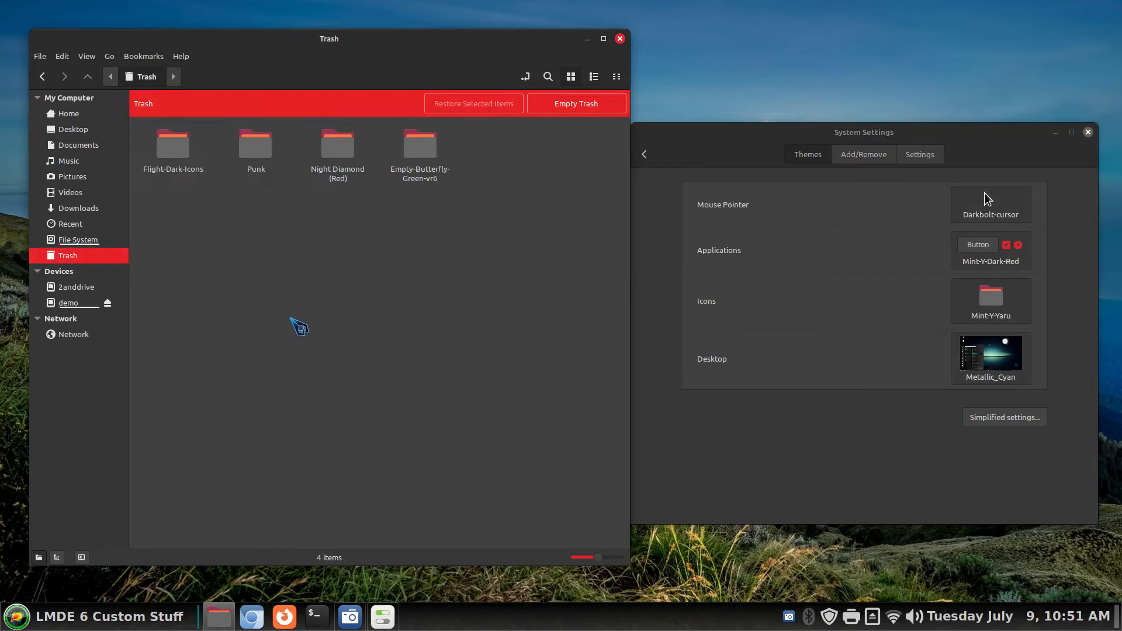
click(174, 143)
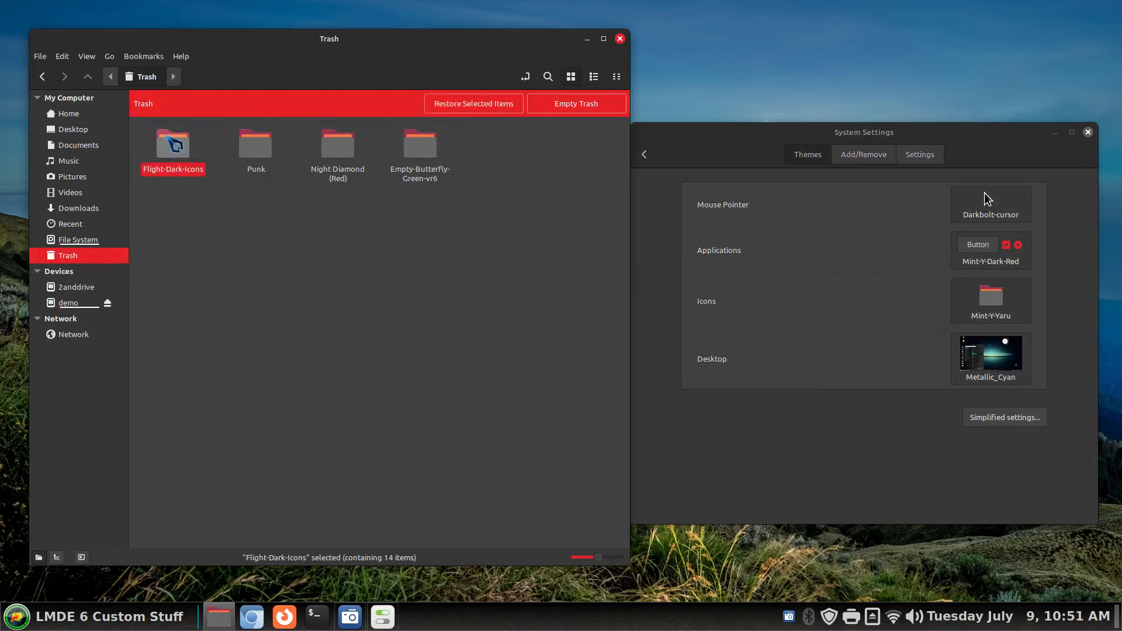
click(257, 144)
click(336, 144)
click(412, 154)
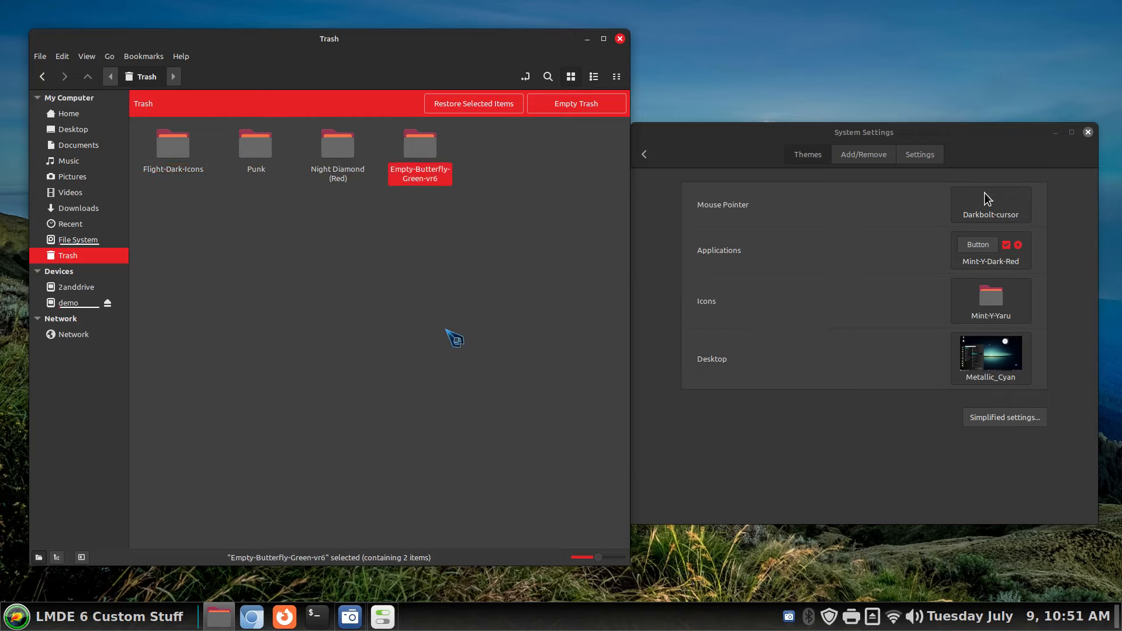
click(620, 39)
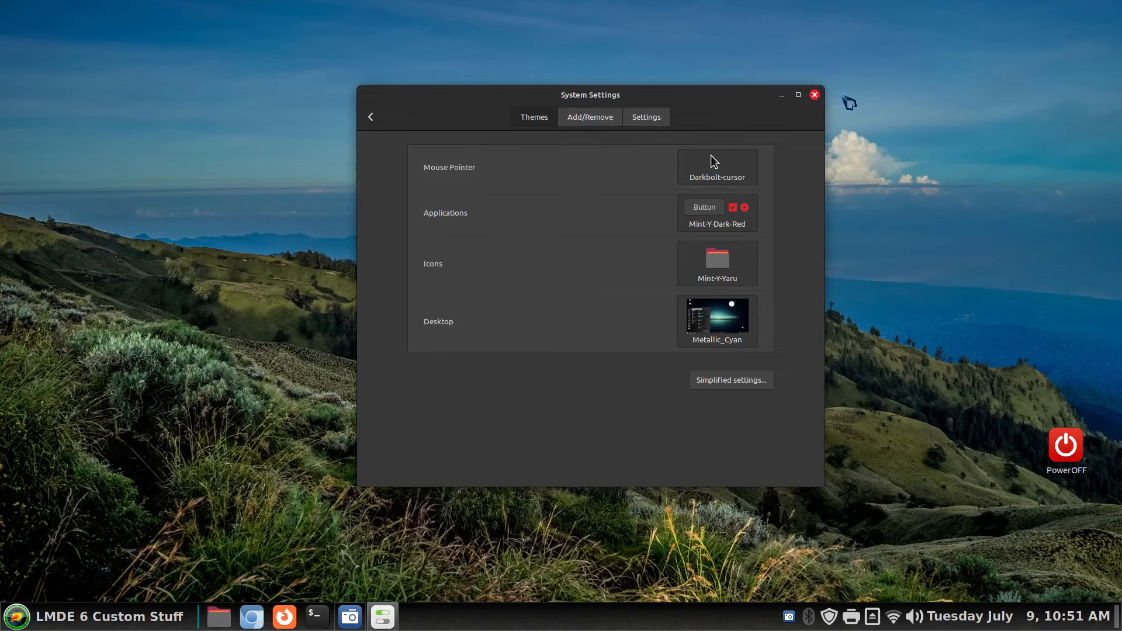
click(816, 96)
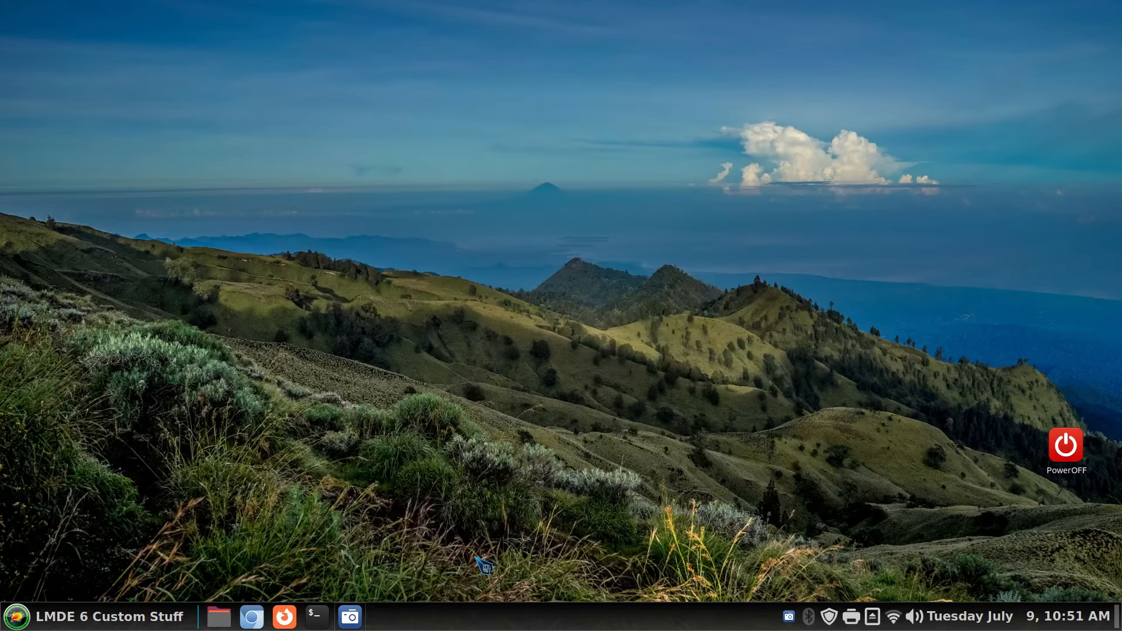
- Open the application menu's configuration, review its category, application and favorites icon sizes against the menu, and close it
click(17, 618)
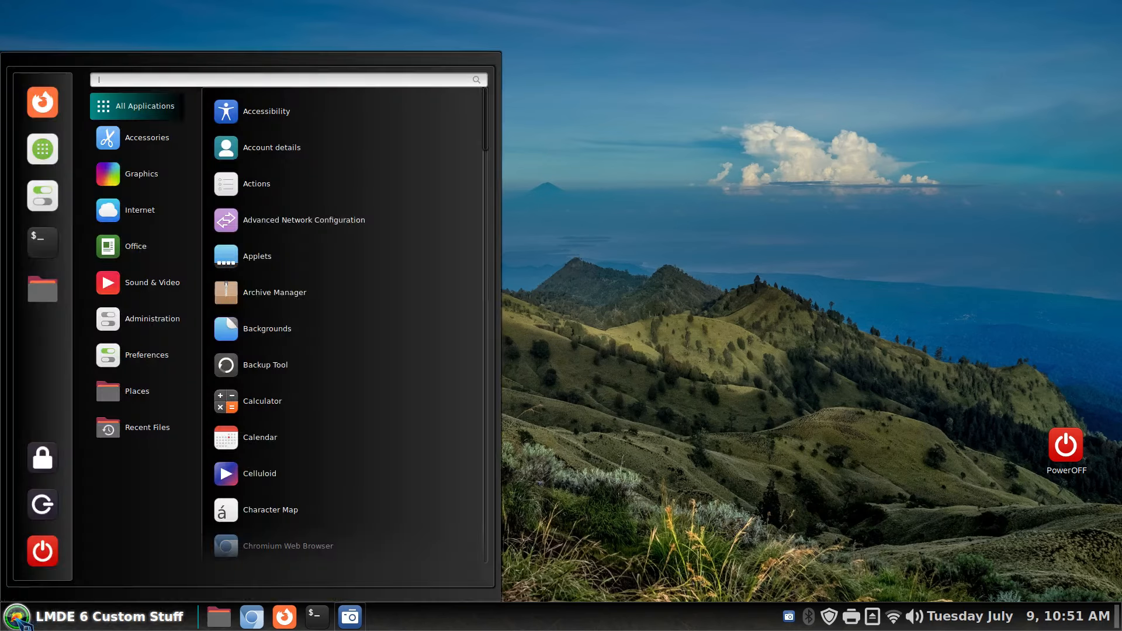
right_click(18, 619)
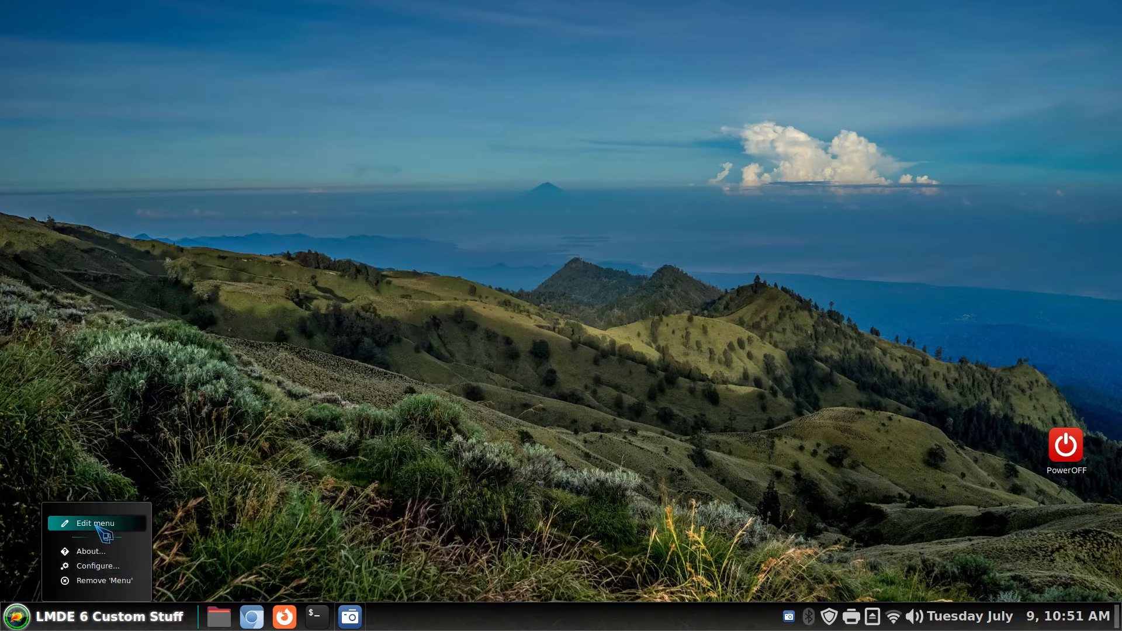
click(97, 566)
click(363, 85)
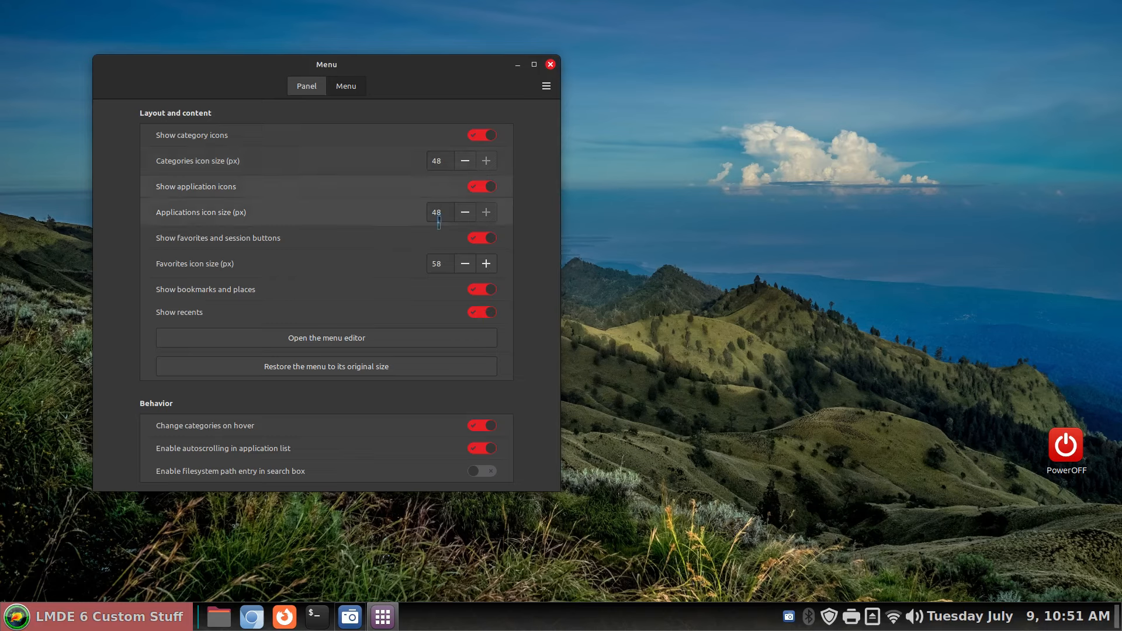
click(30, 619)
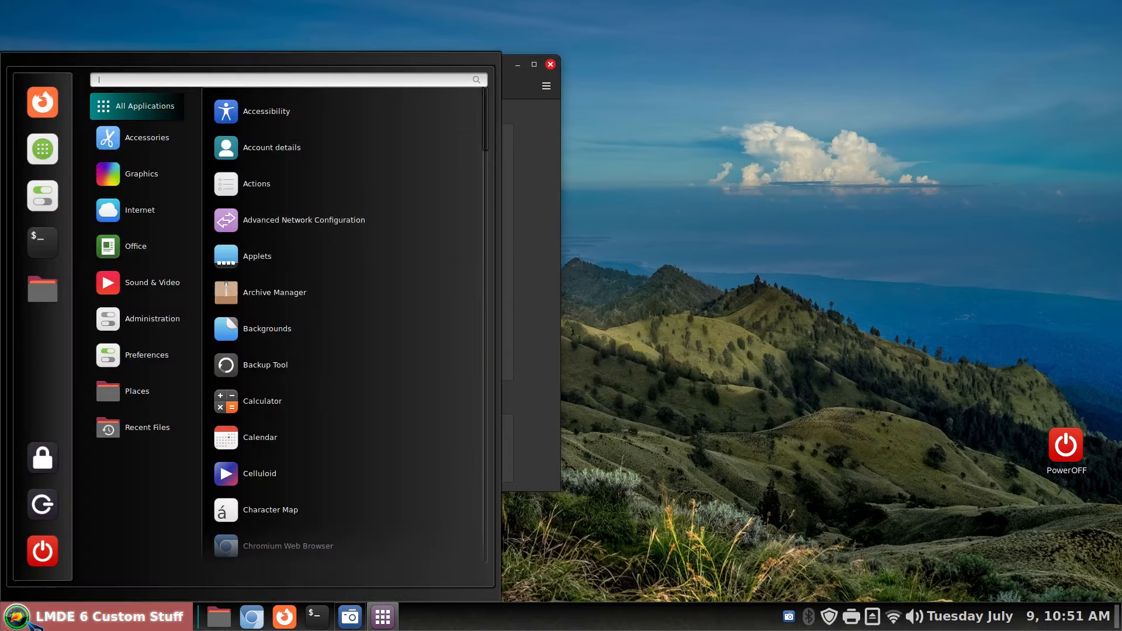
click(536, 221)
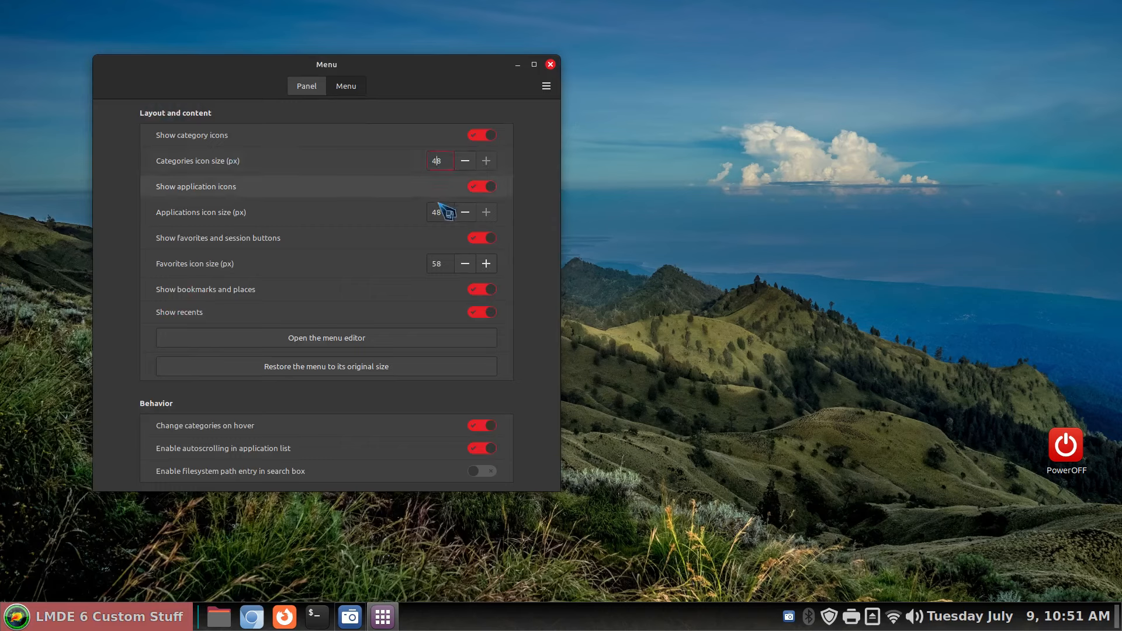
click(436, 263)
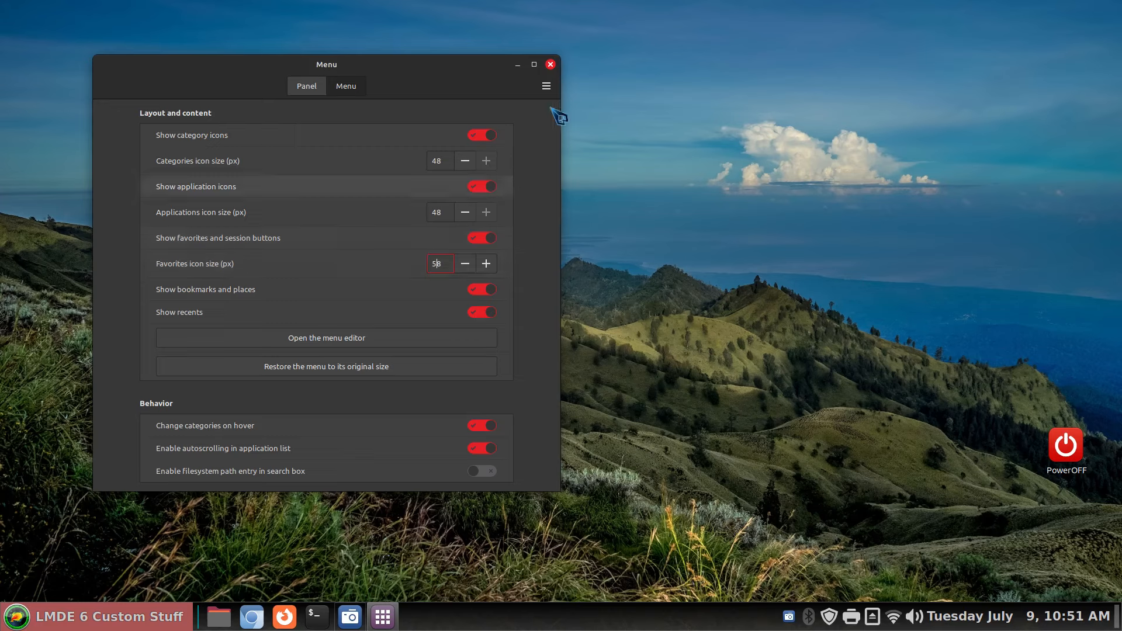
click(551, 64)
- Resize the application menu to be slightly narrower and taller by its corner, then close it
click(41, 620)
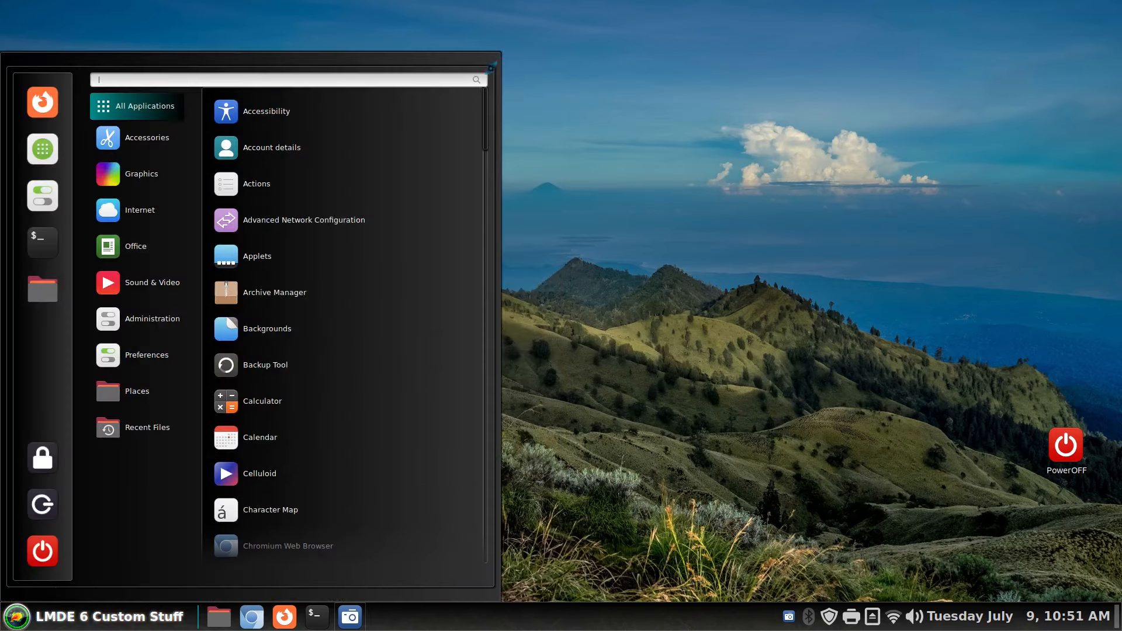
drag(492, 65, 477, 34)
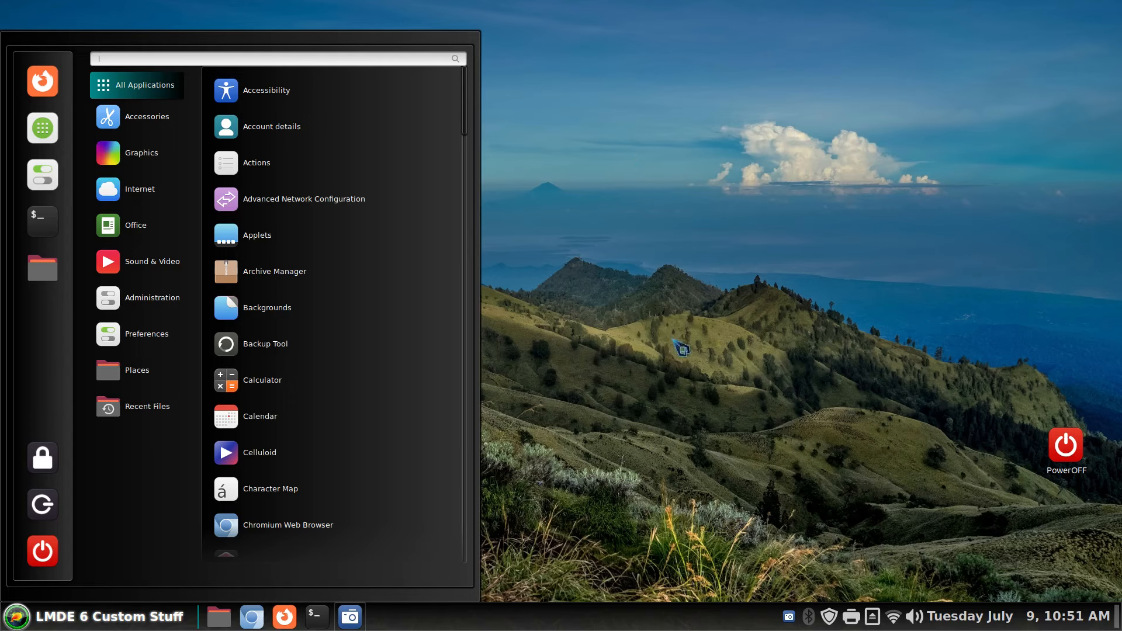
click(675, 342)
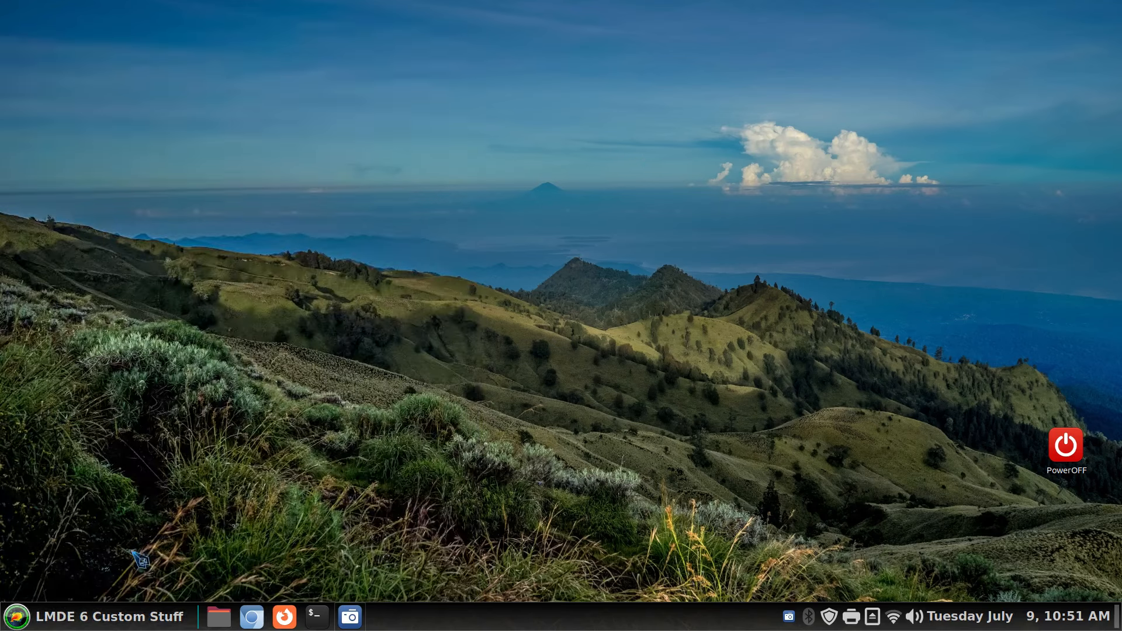
right_click(17, 623)
click(321, 418)
- Open the Home folder, turn off its hidden files and go to the Documents folder
click(222, 620)
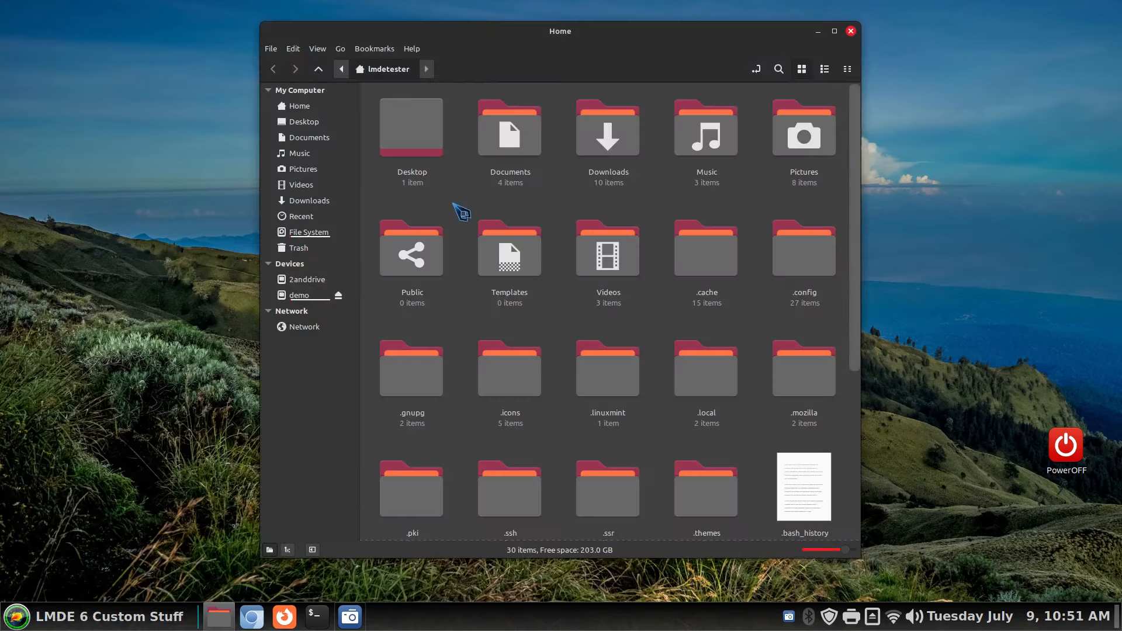
key(ctrl+h)
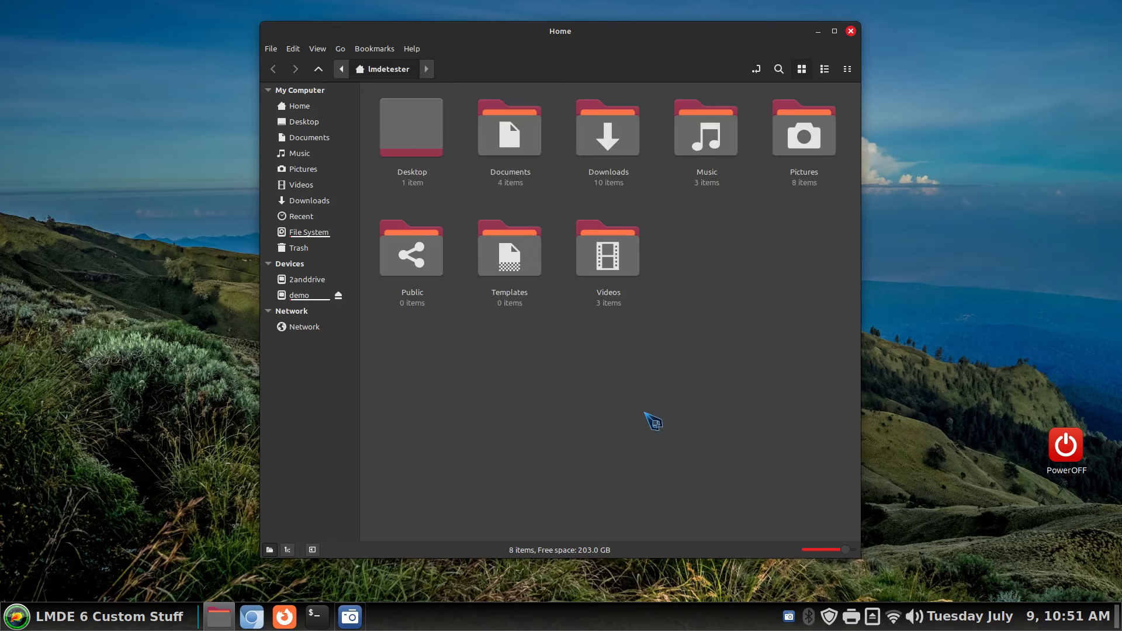
click(309, 138)
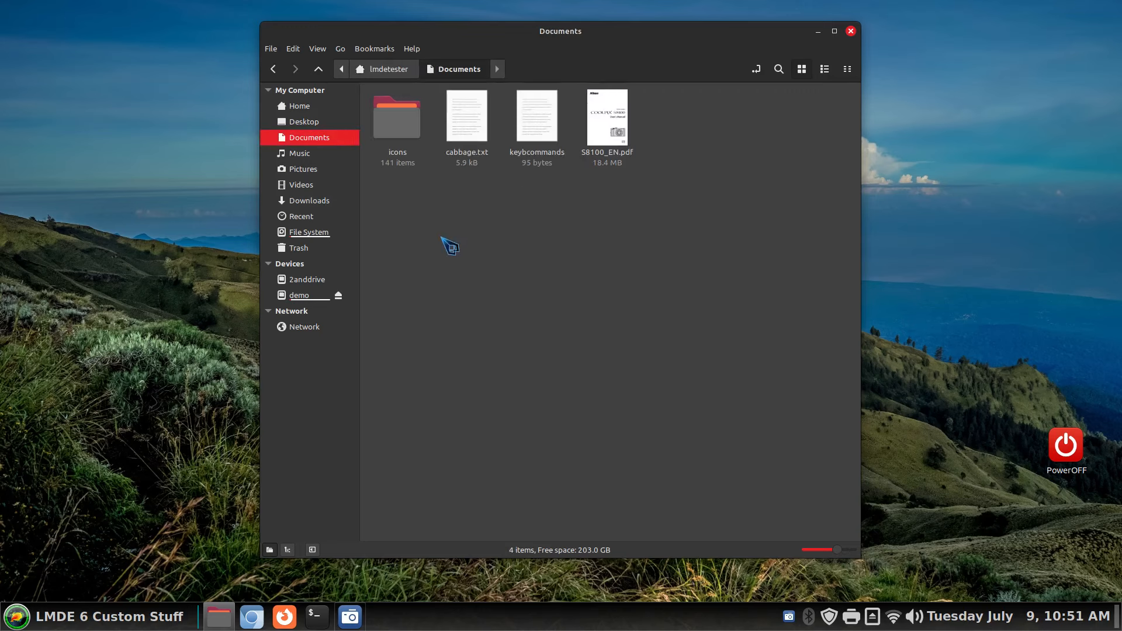
click(398, 125)
right_click(456, 231)
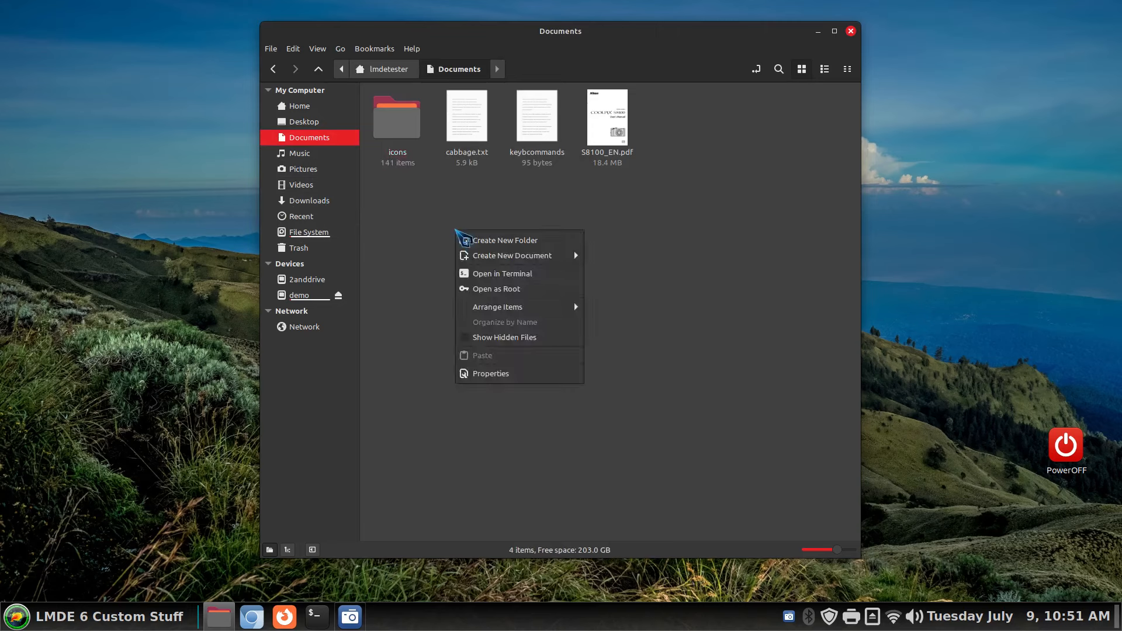
click(433, 244)
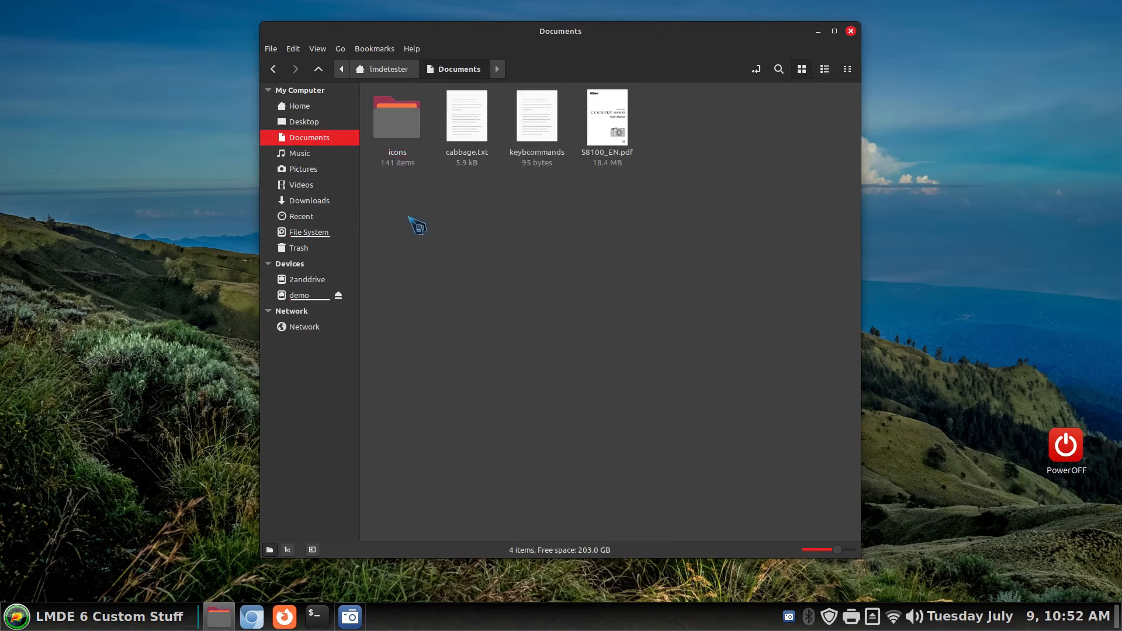
- Open the icons folder in Documents and examine its images at larger and smaller zoom levels
double_click(409, 121)
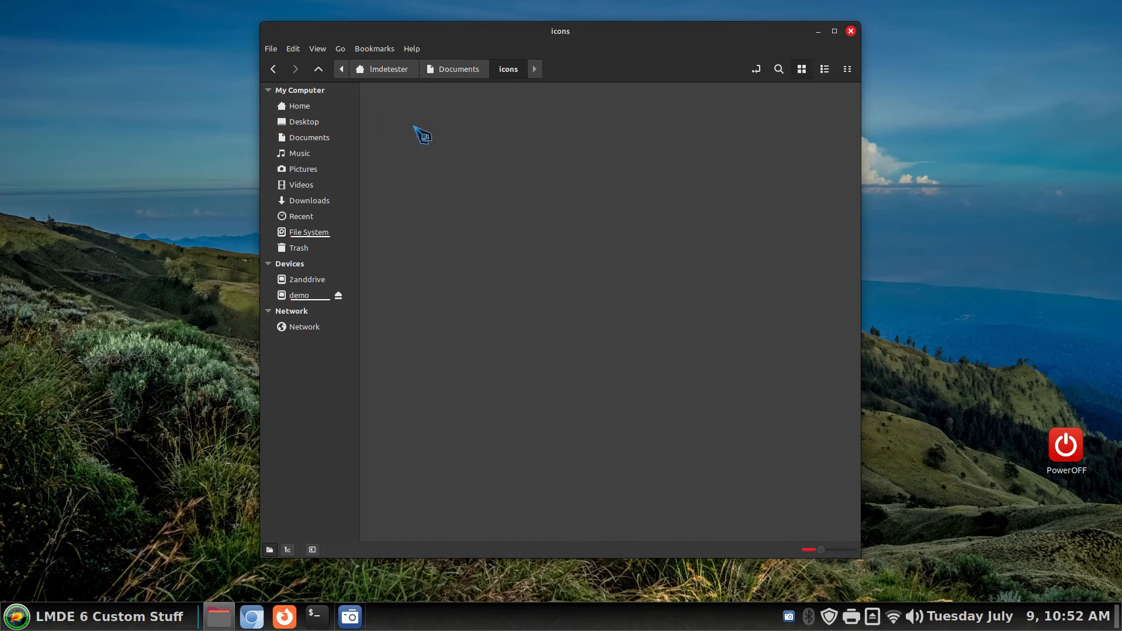
ctrl+scroll(624, 342, up, 3)
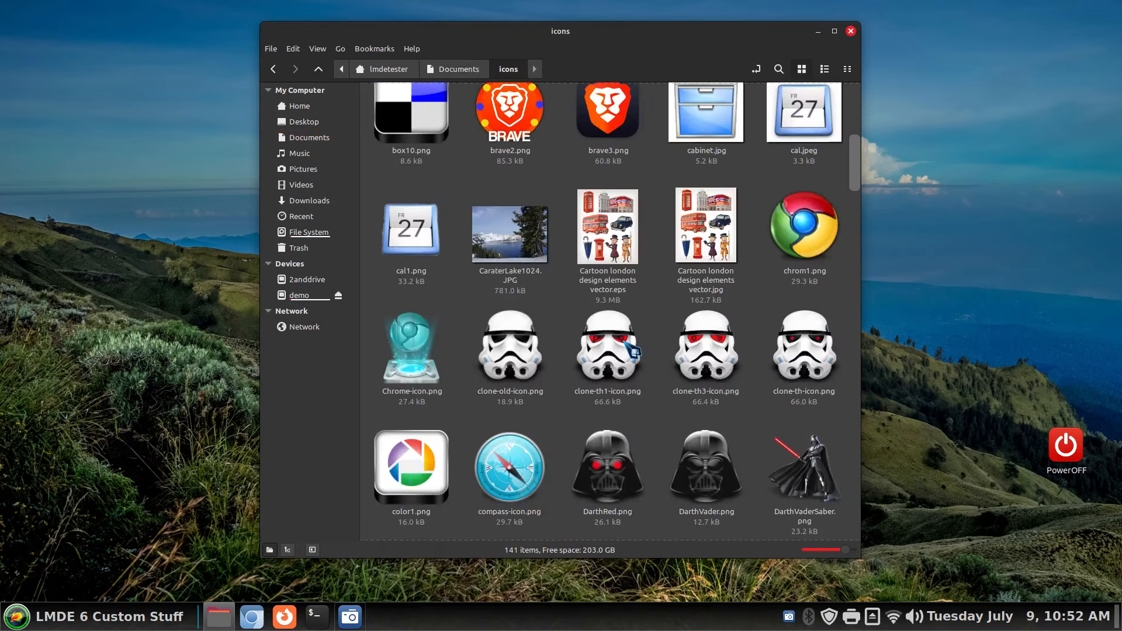
scroll(632, 353, down, 8)
ctrl+scroll(633, 363, down, 5)
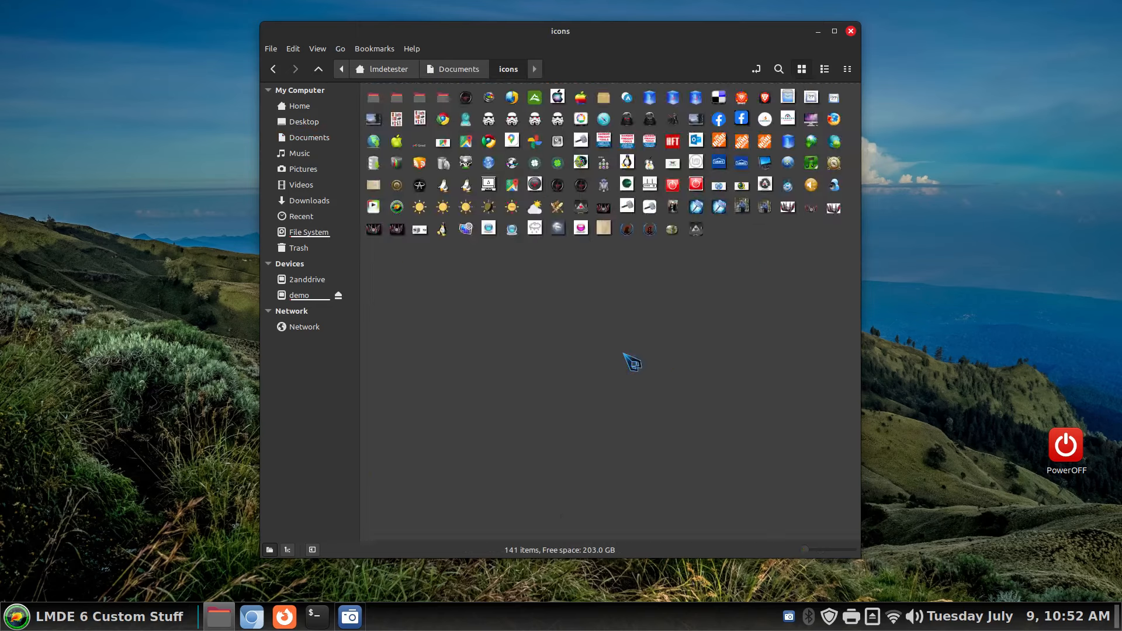
- Enlarge the images in the icons folder, return to Documents, select the icons folder and close the file manager
ctrl+scroll(635, 396, up, 4)
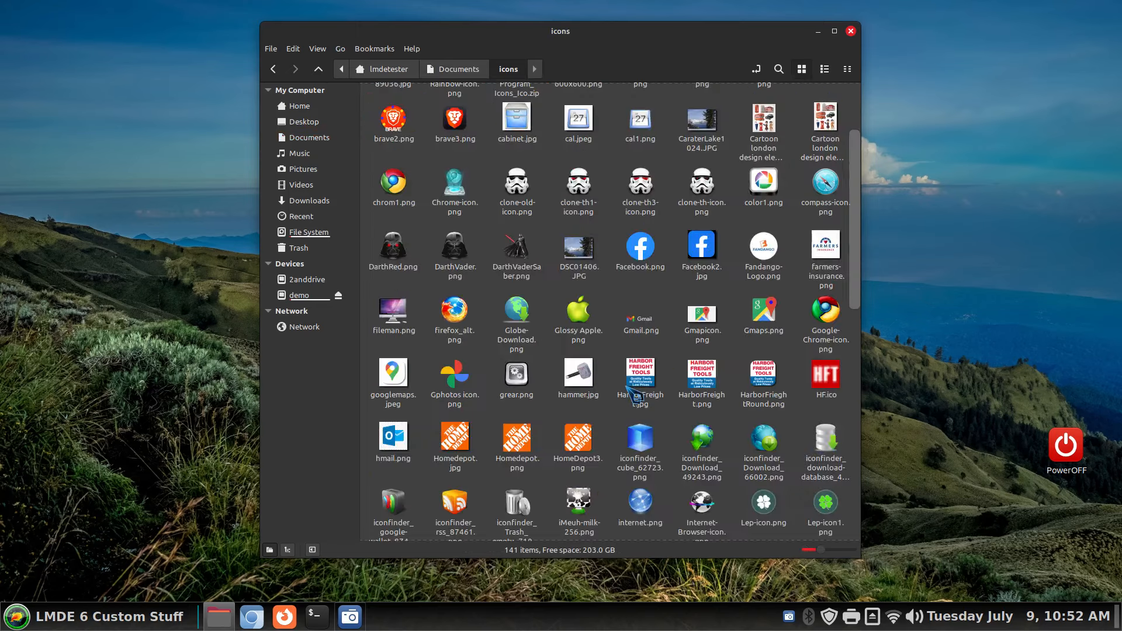
ctrl+scroll(634, 395, down, 1)
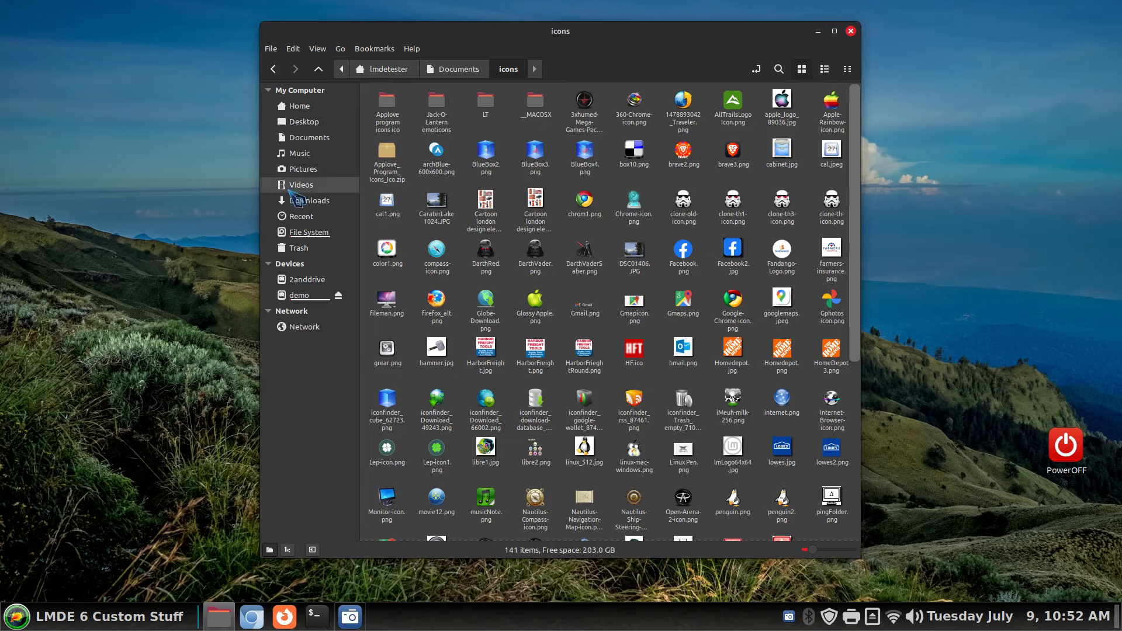
click(321, 140)
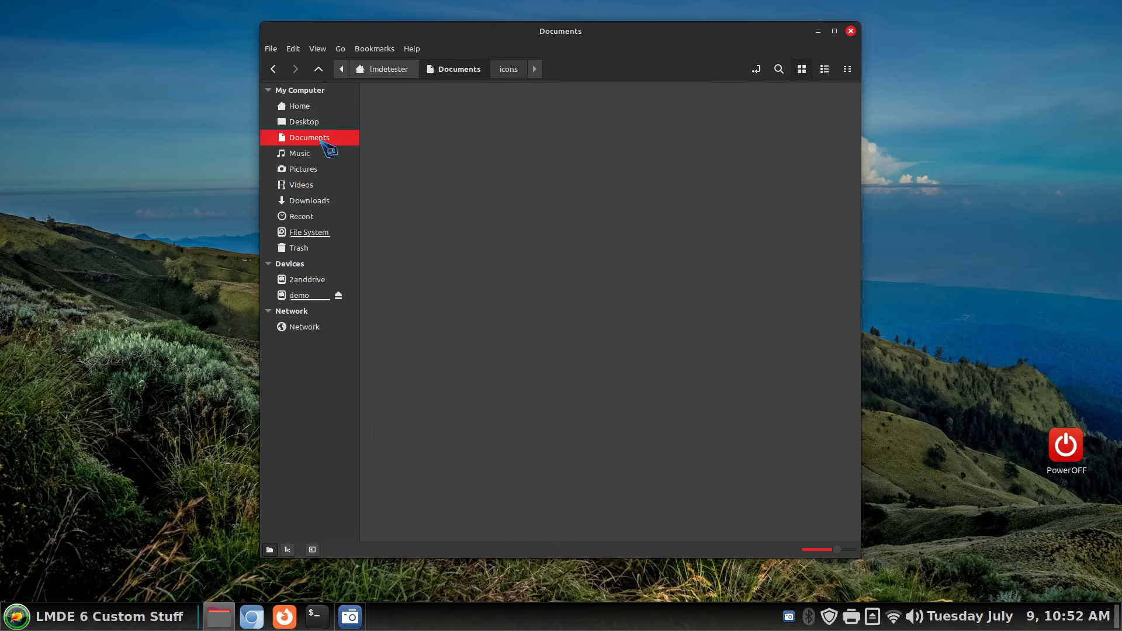
click(477, 246)
click(415, 119)
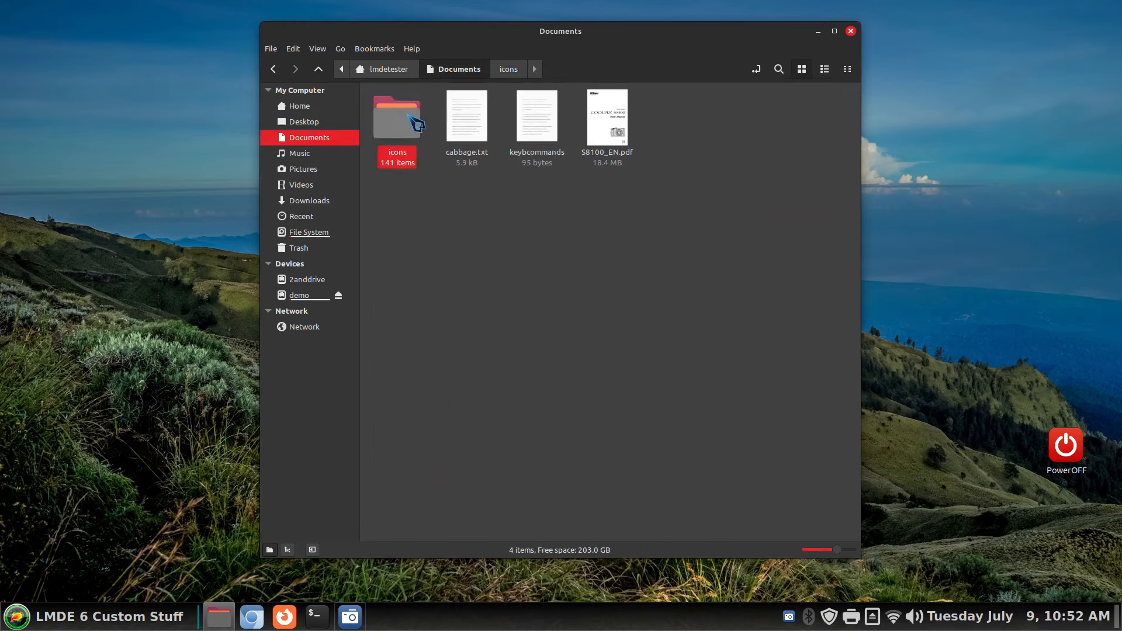
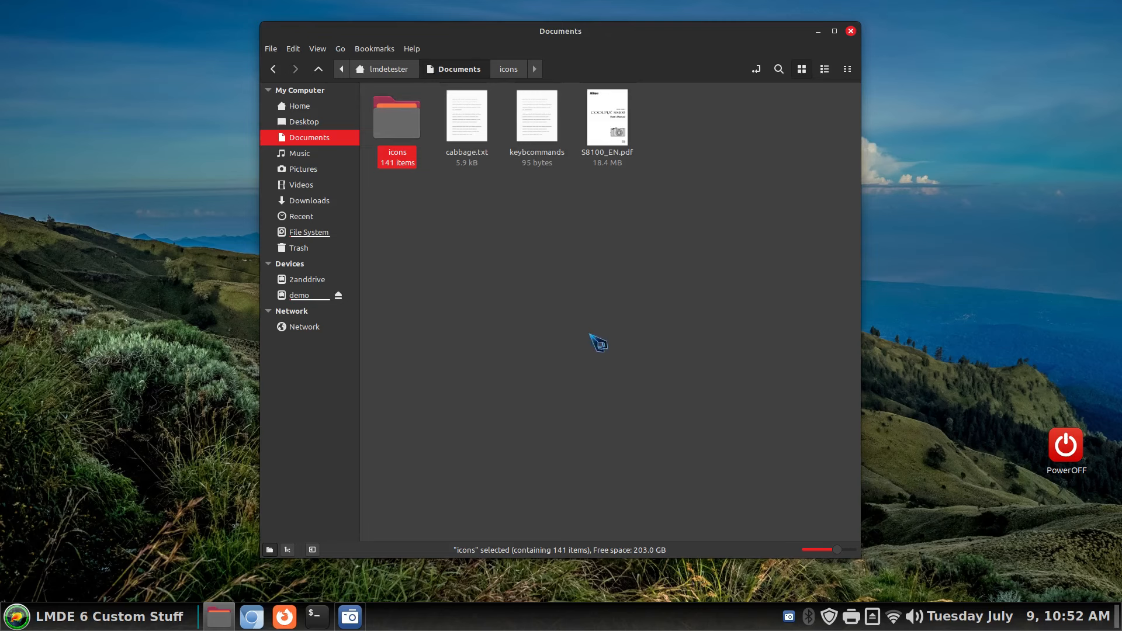
click(851, 31)
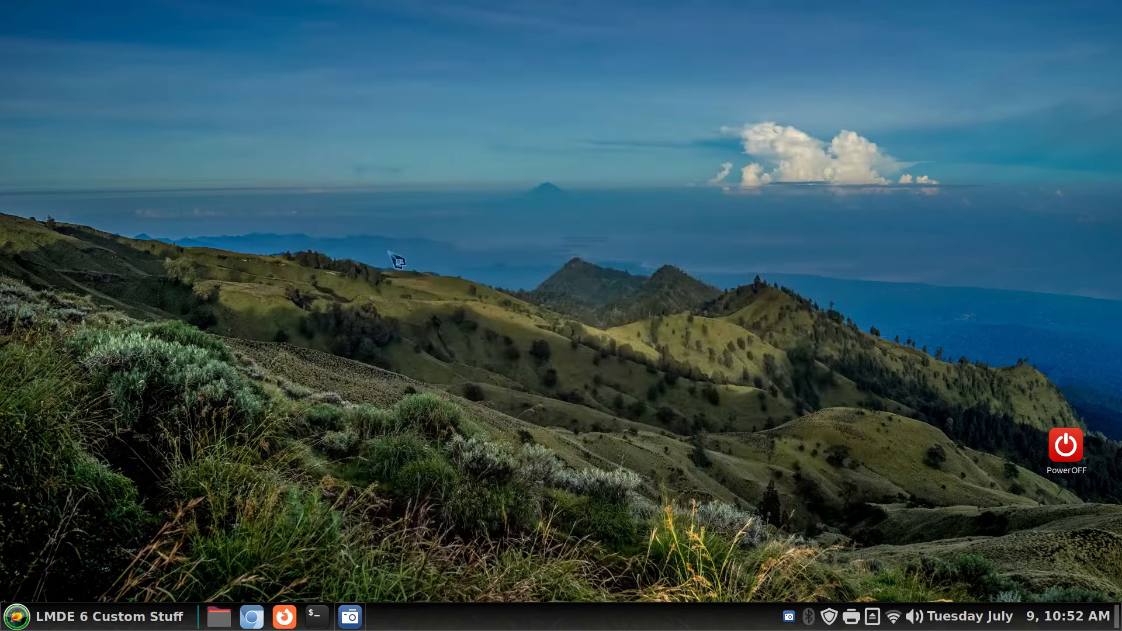
- Open the application menu's configuration, set its icon to BlueBox4.png from Documents/icons and select the label text
right_click(26, 618)
click(82, 566)
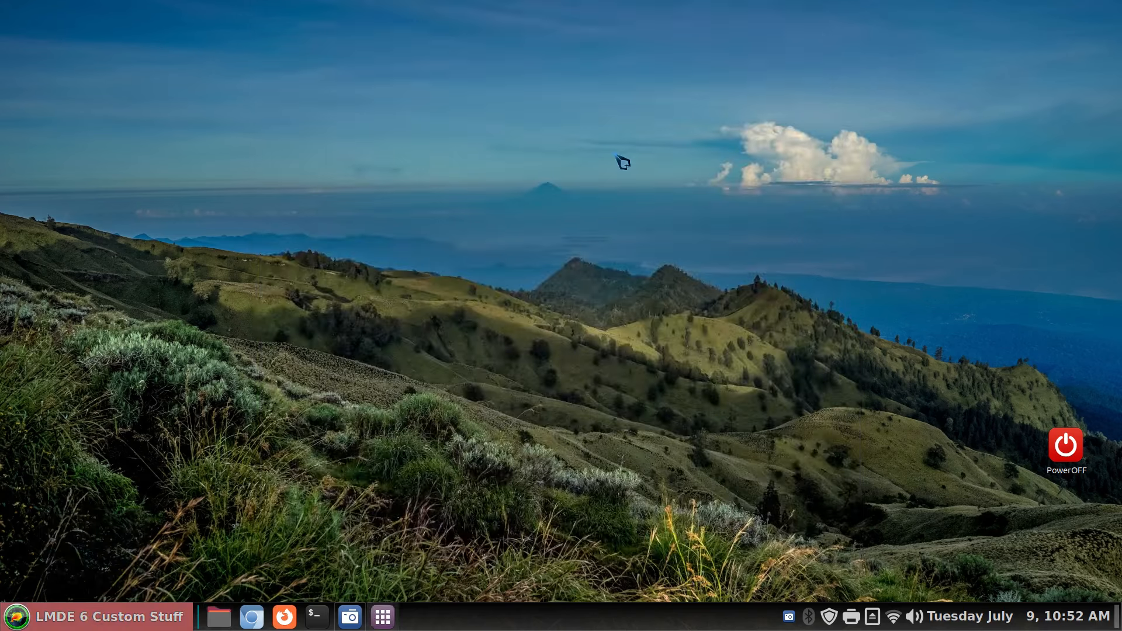
click(487, 168)
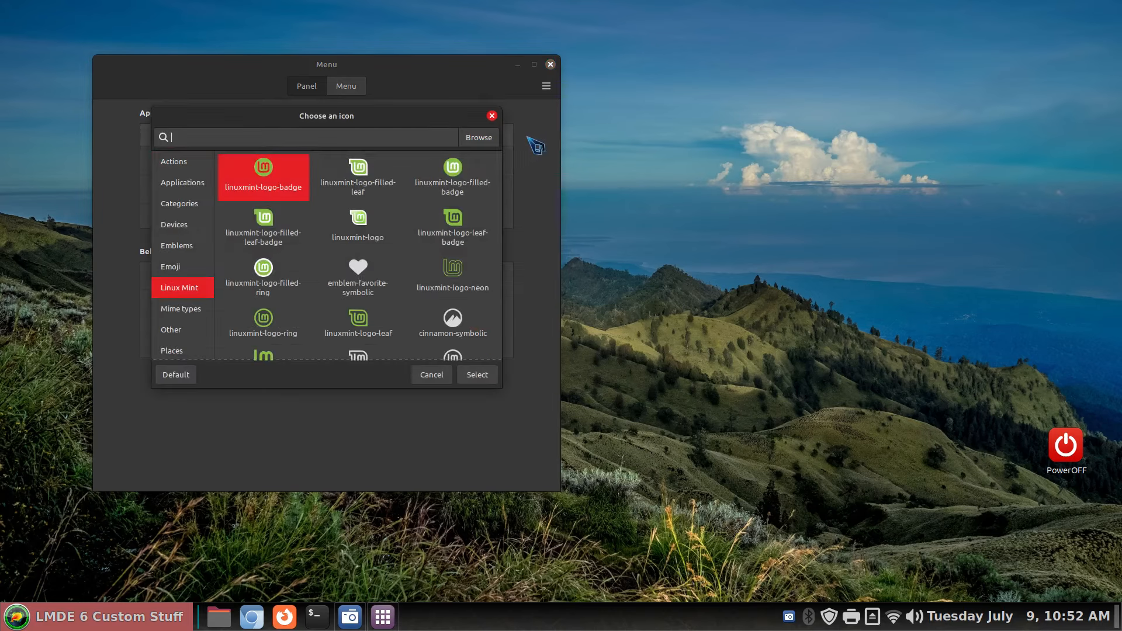
click(479, 138)
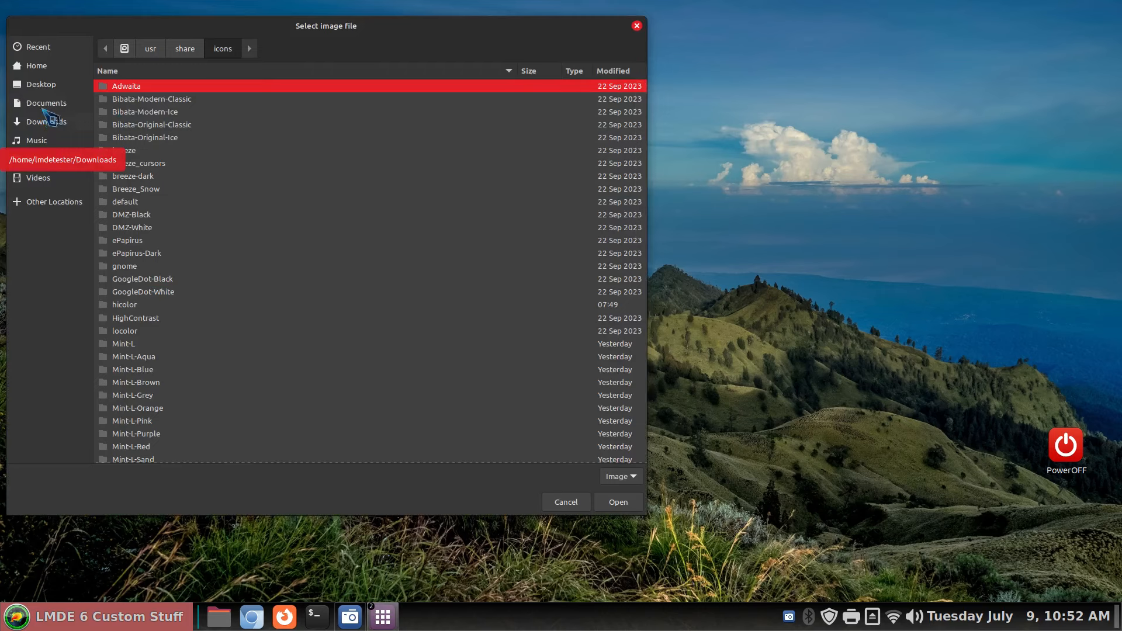
click(47, 104)
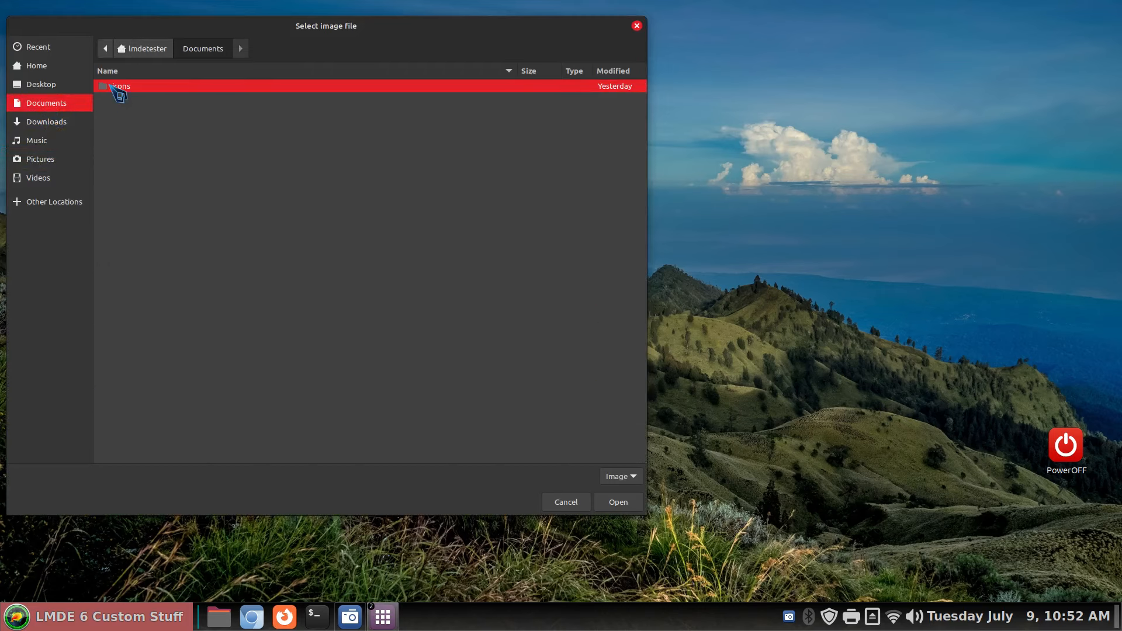
double_click(109, 88)
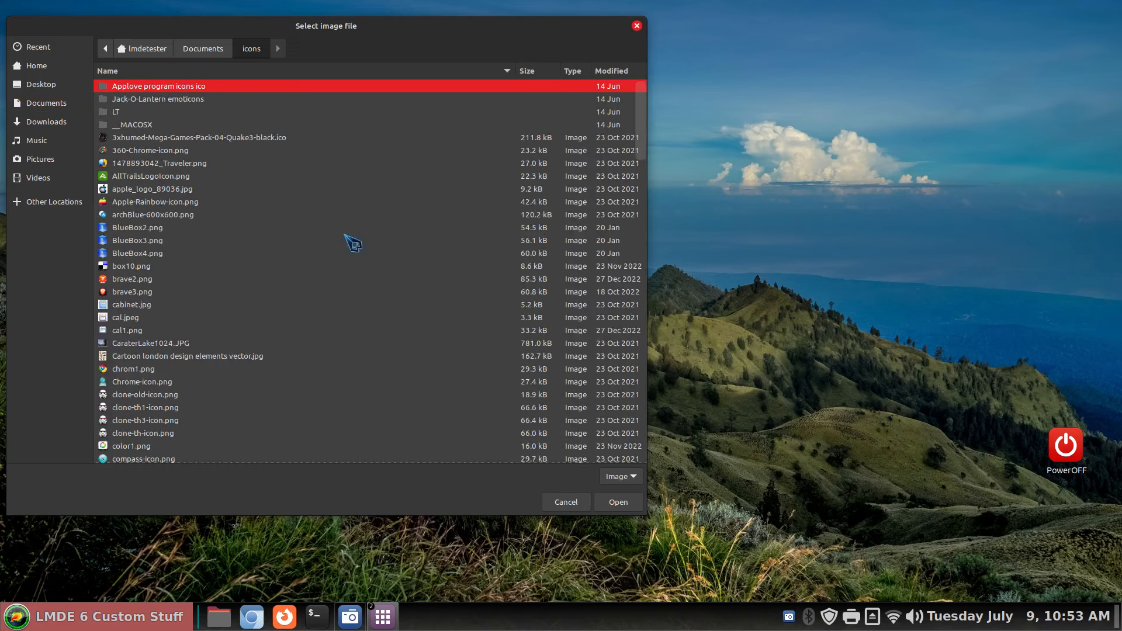
click(133, 257)
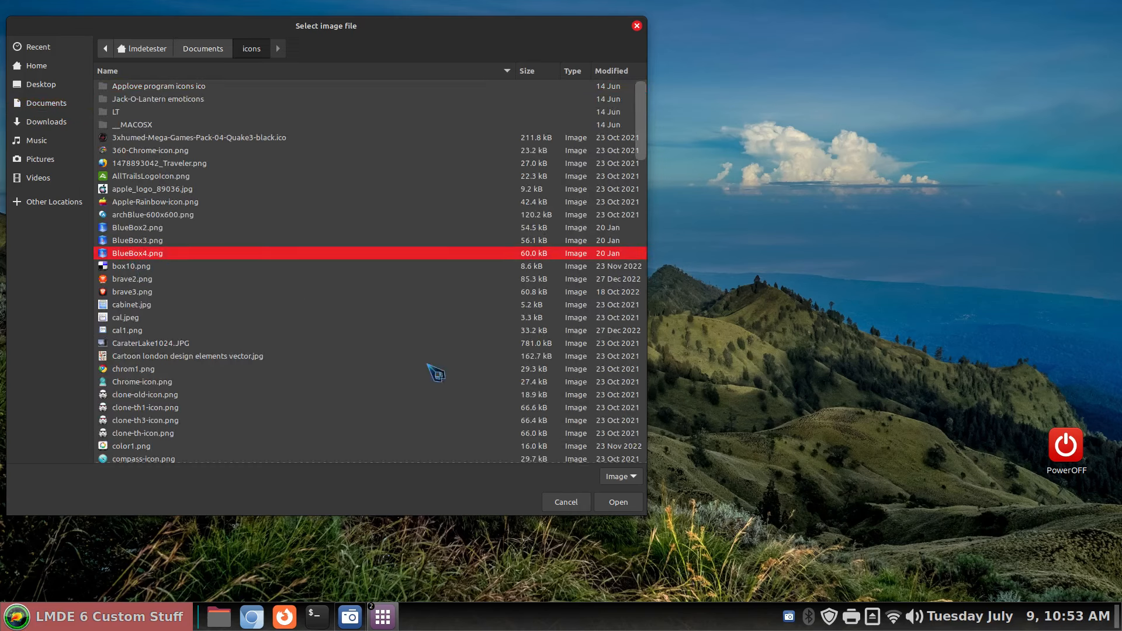
click(618, 502)
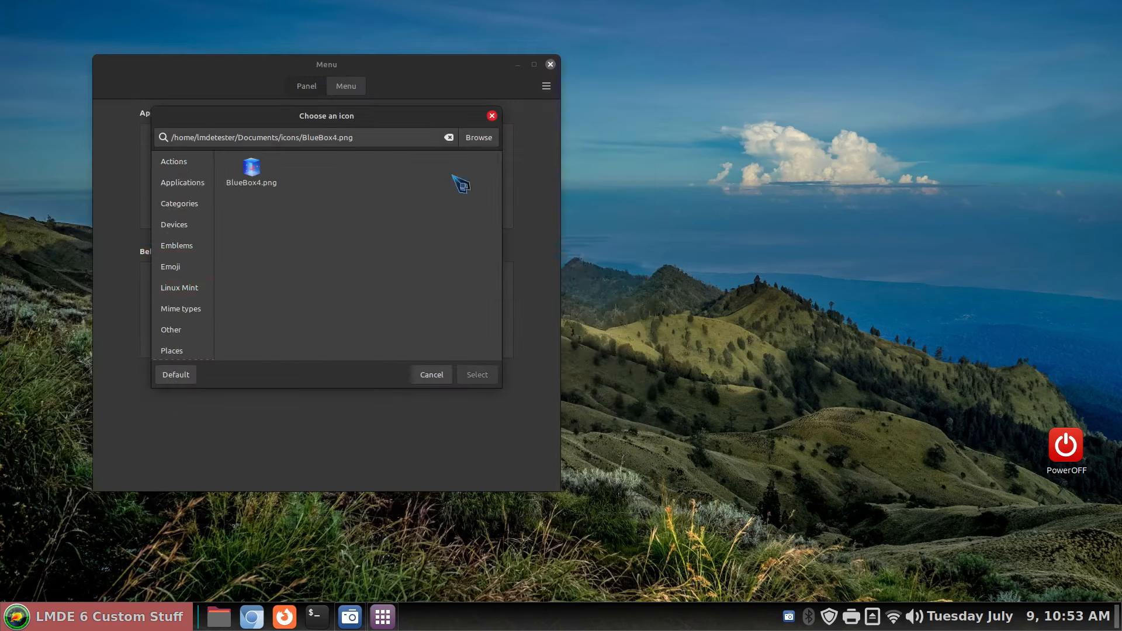
click(251, 175)
click(476, 376)
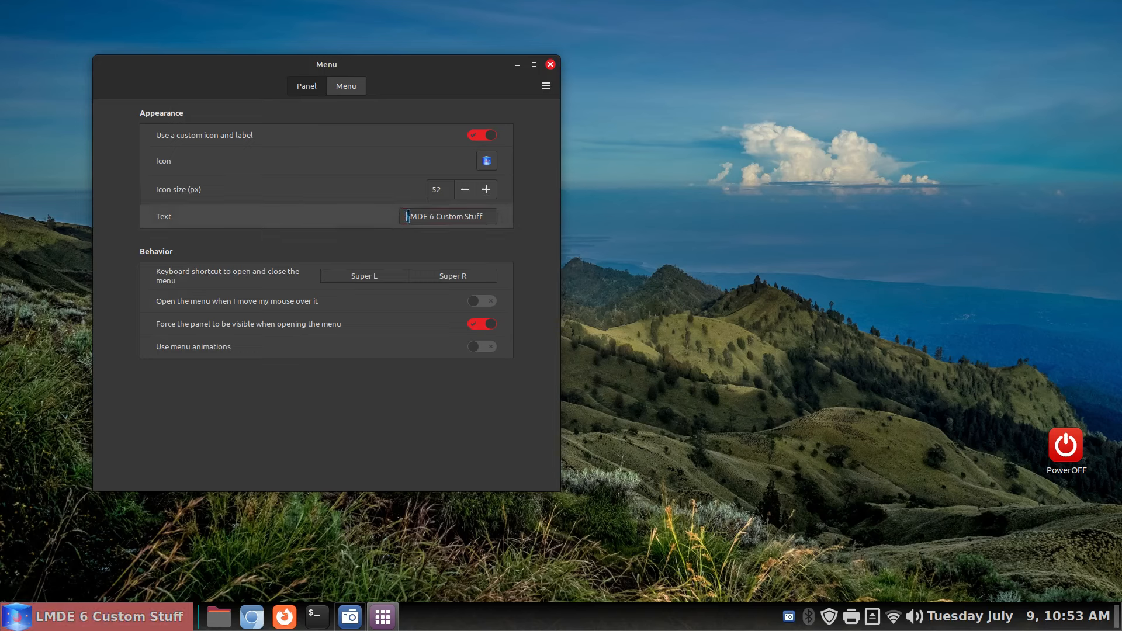
drag(407, 217, 517, 215)
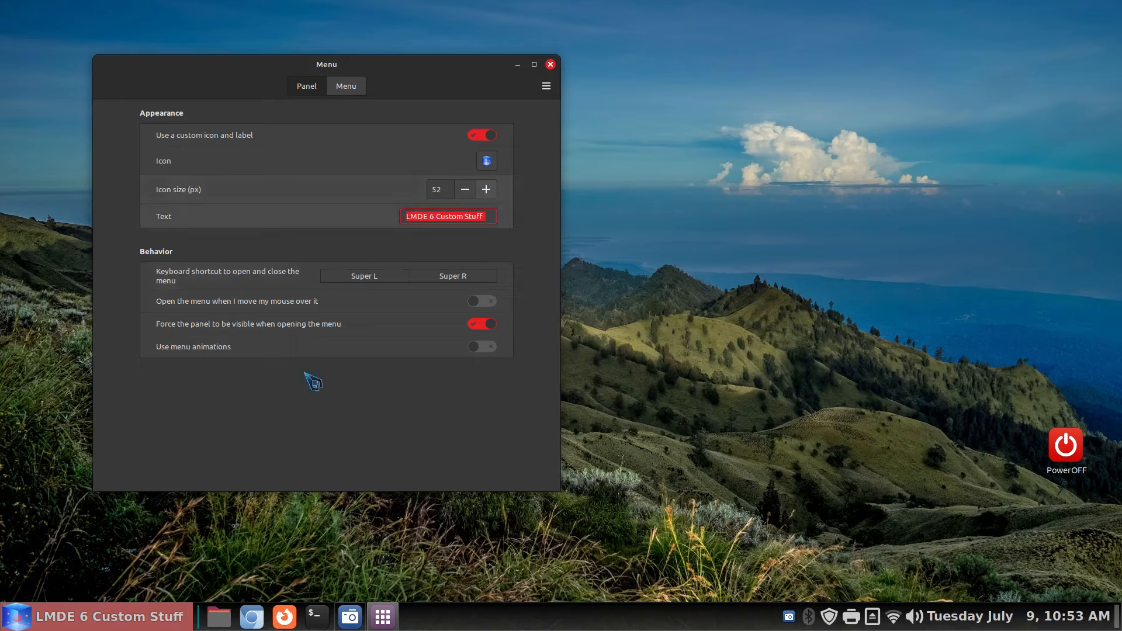
- Open the panel settings and let the theme determine the Right Zone's font size
right_click(475, 627)
click(505, 448)
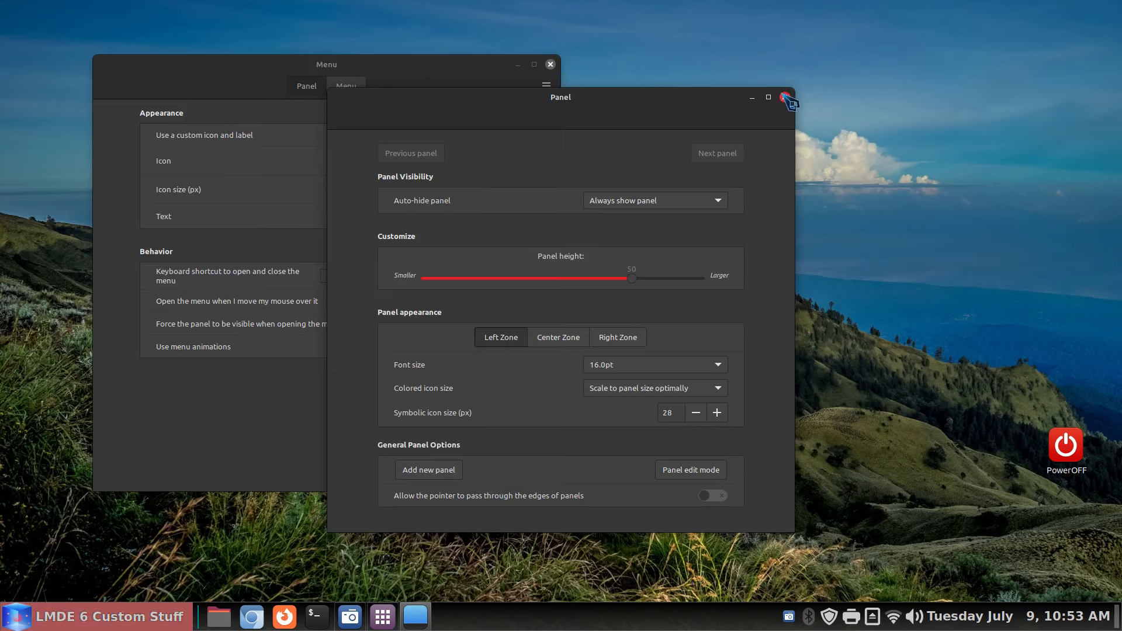
click(619, 340)
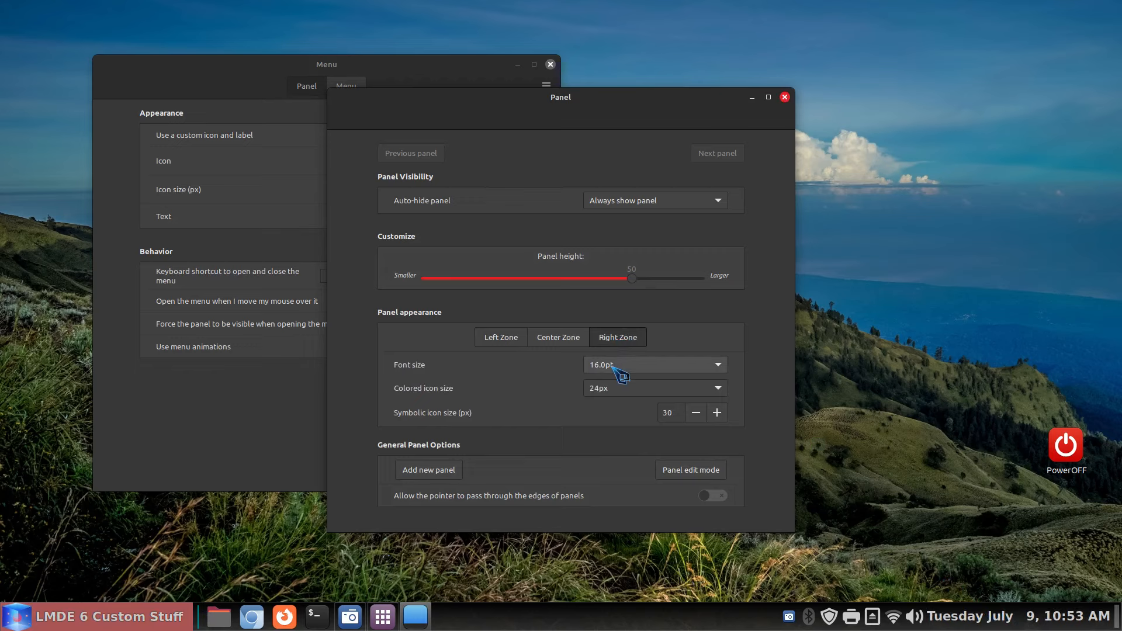
click(614, 369)
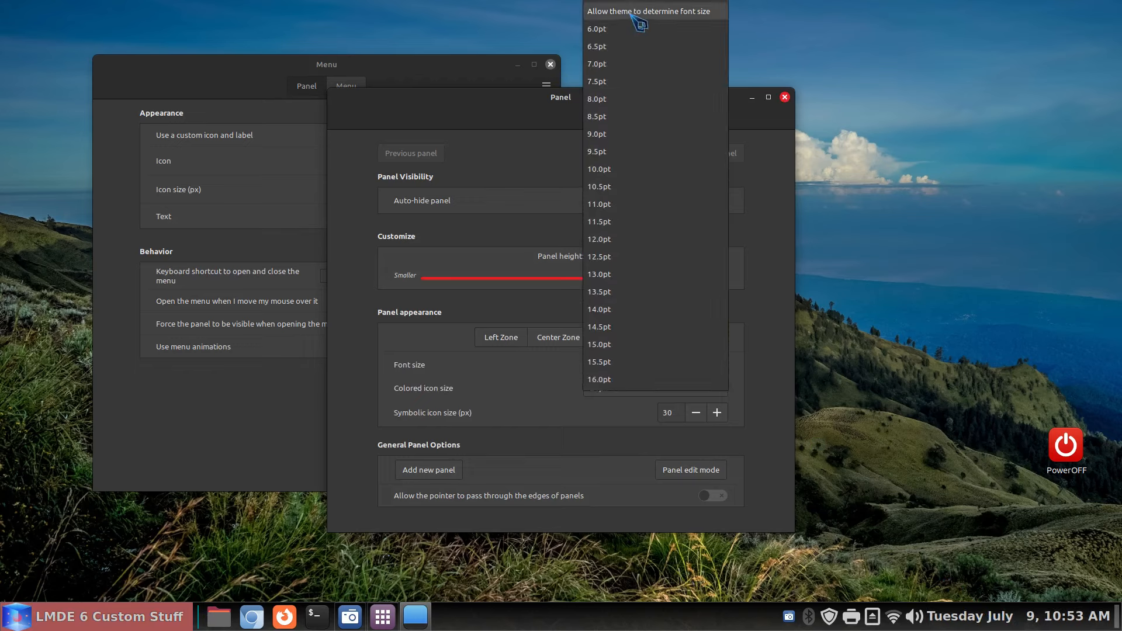
click(643, 11)
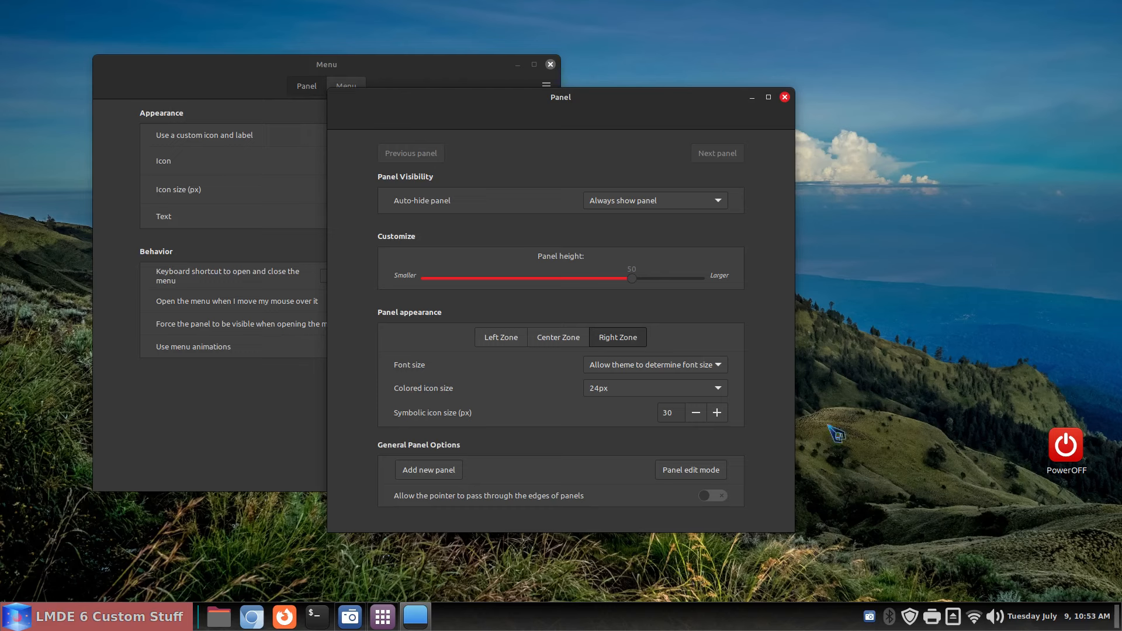
- Set the Right Zone's font size back to 16.0pt and close the panel settings
click(630, 372)
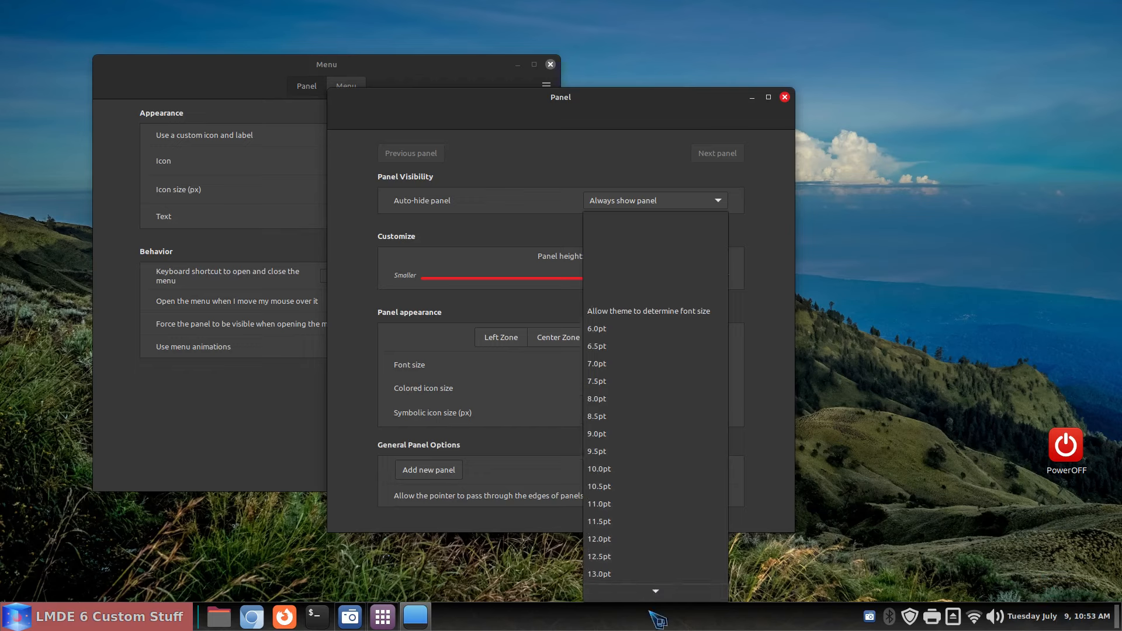
click(655, 592)
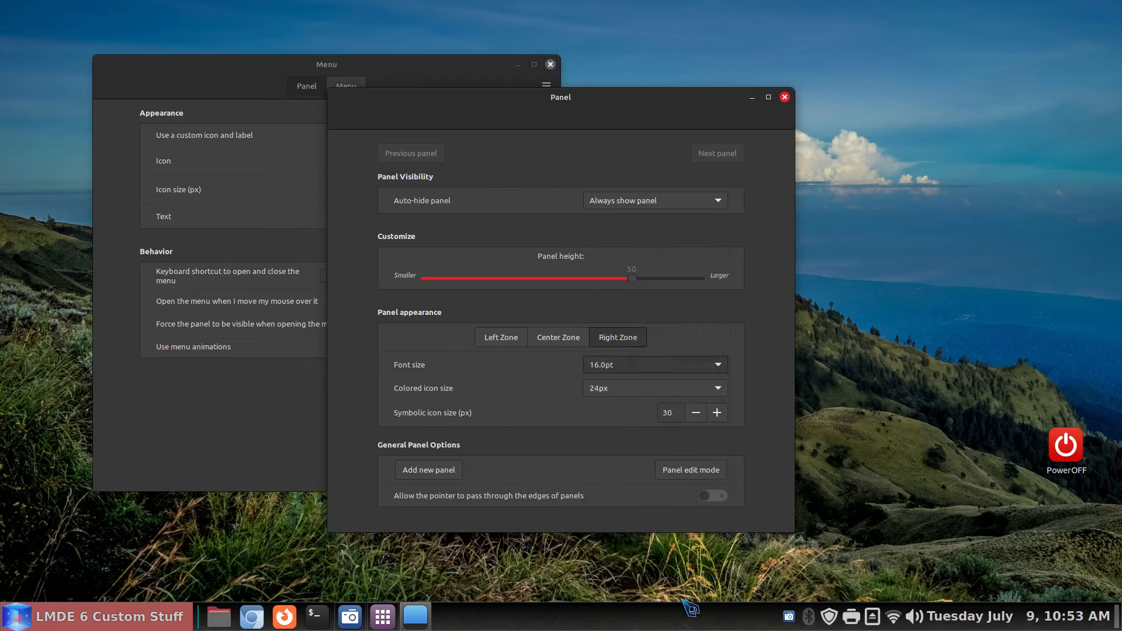
click(786, 97)
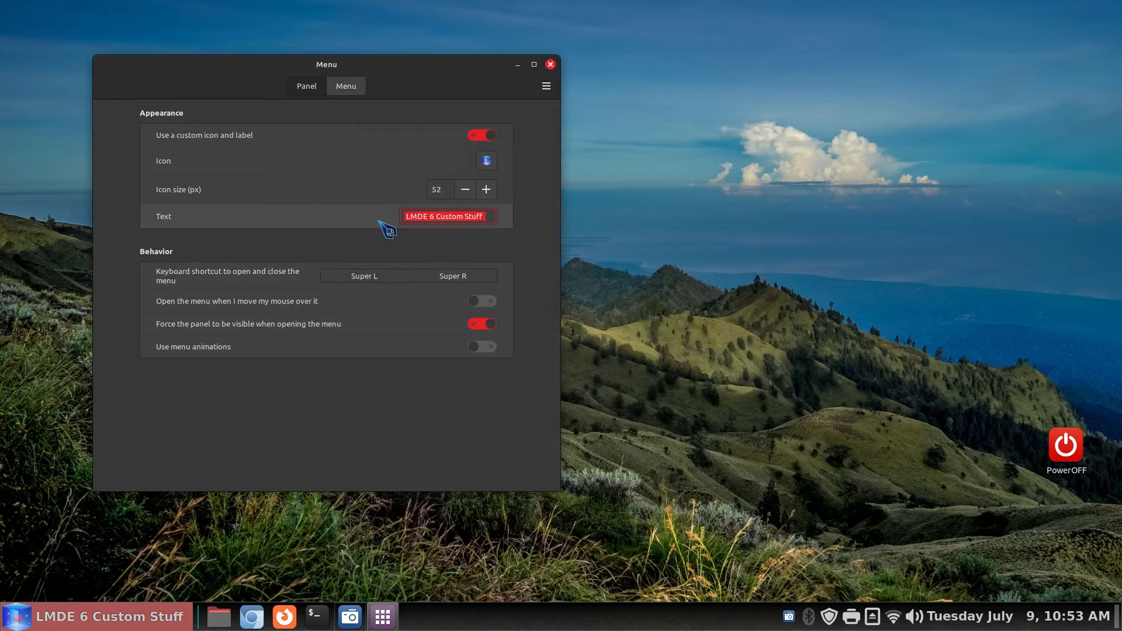
- Clear the application menu's label text and set its icon to the face-cool emoji
key(BackSpace)
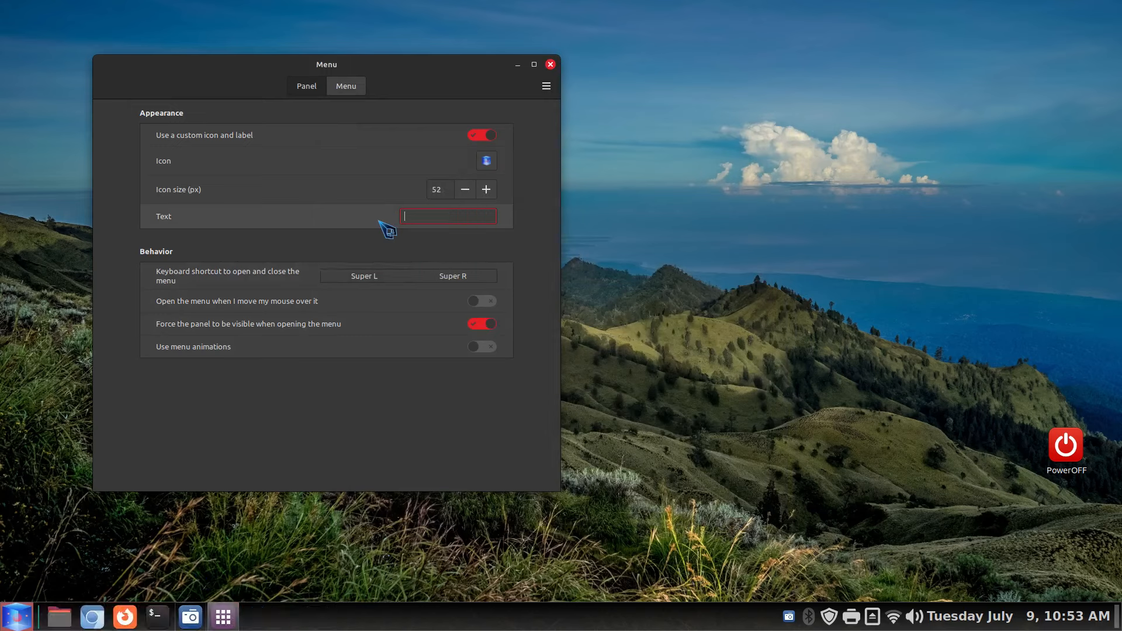
click(487, 161)
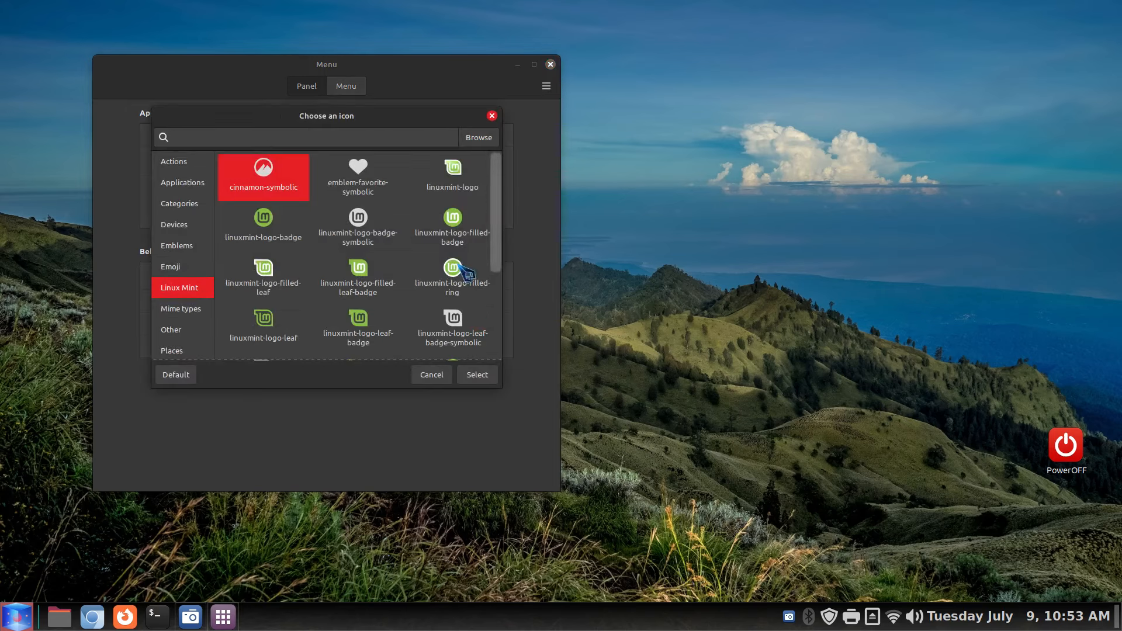
click(178, 266)
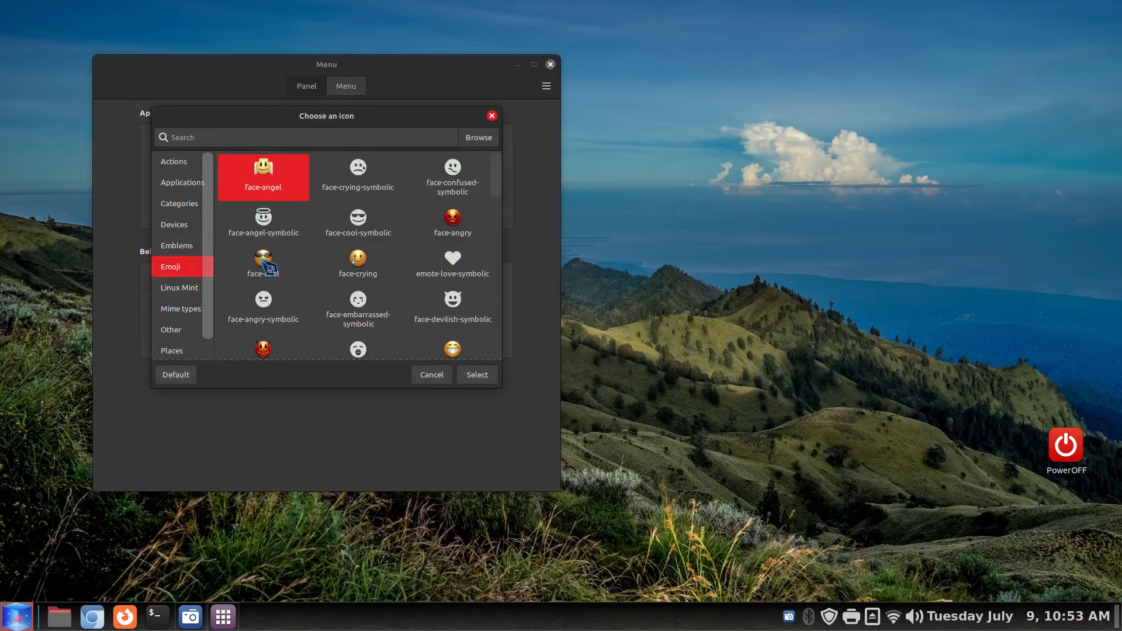
click(263, 261)
click(483, 373)
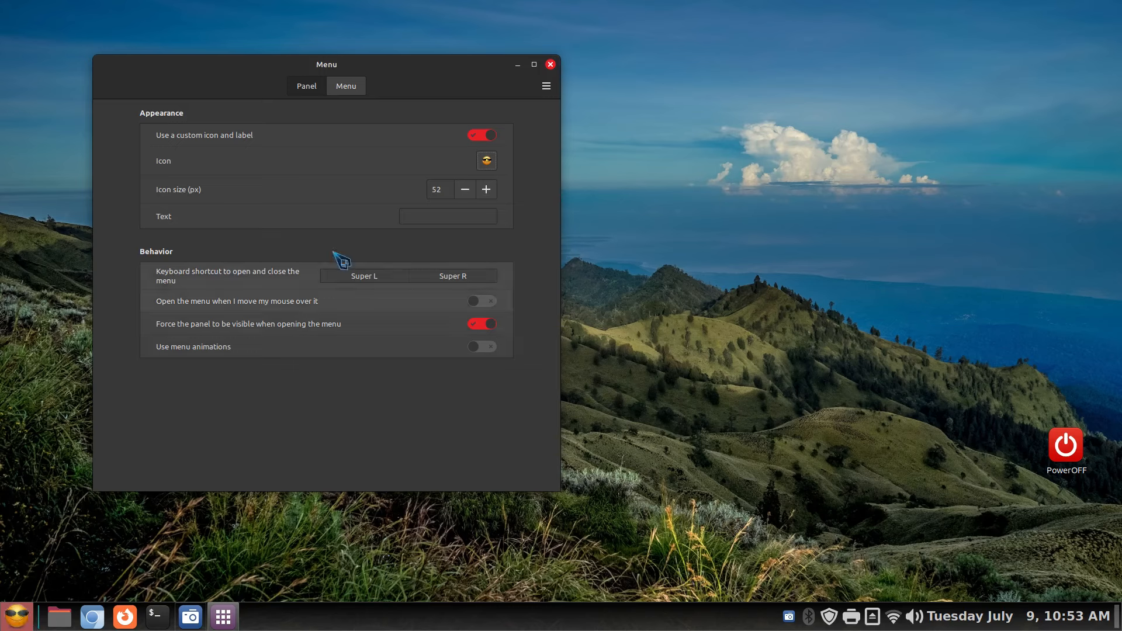
- Change the application menu's icon to linuxmint-logo-filled-ring and set the icon size to 46 px
click(487, 160)
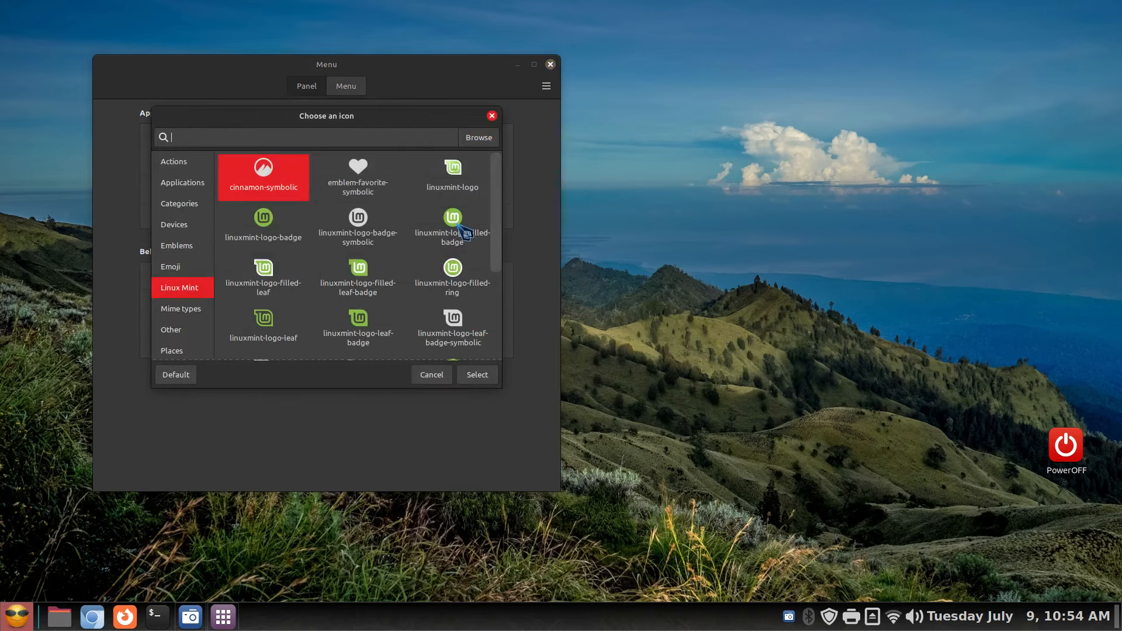
click(459, 264)
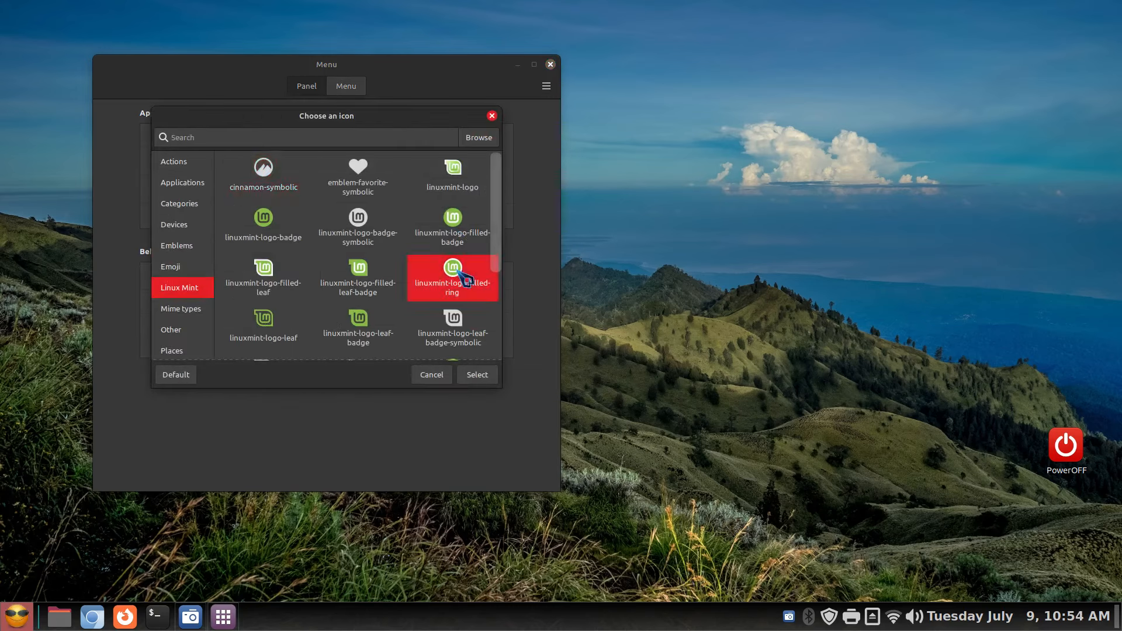
click(477, 376)
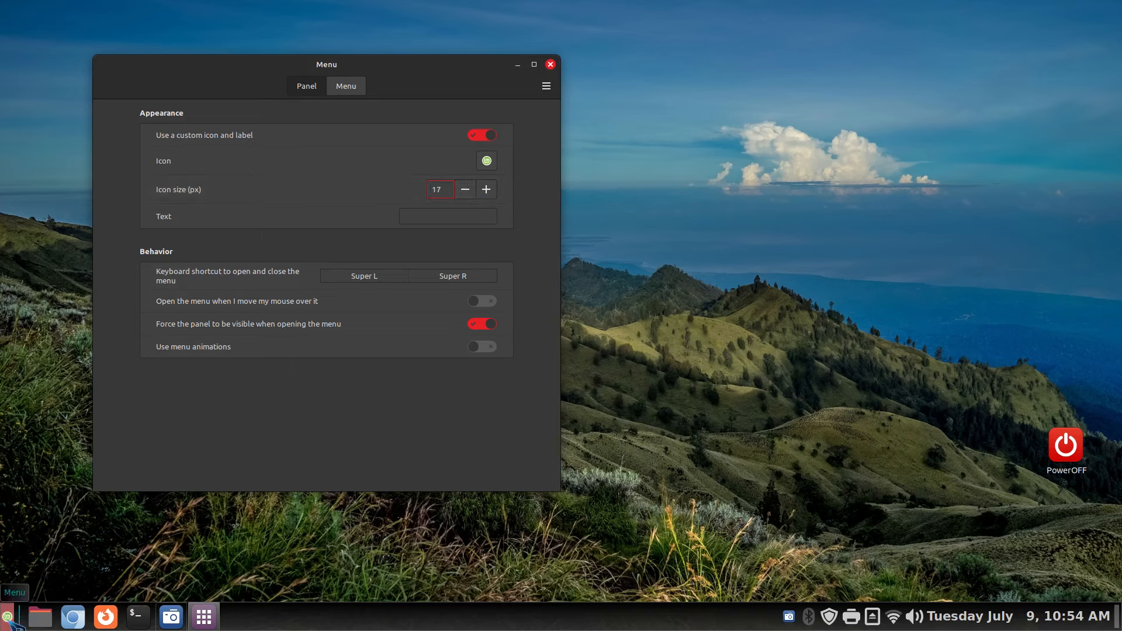
click(500, 202)
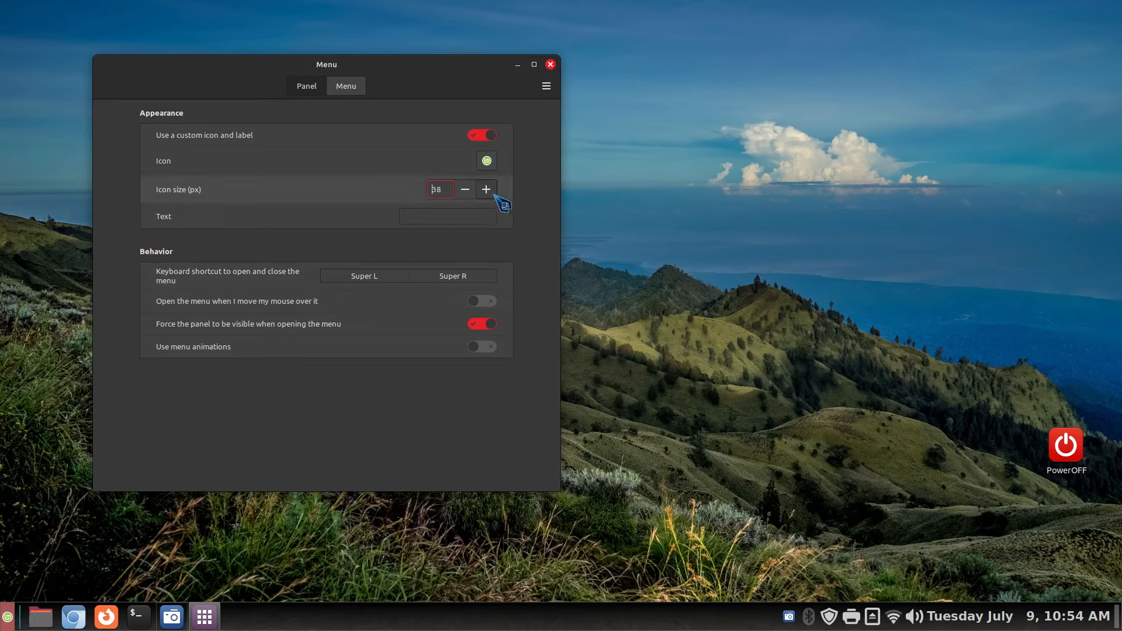
click(500, 202)
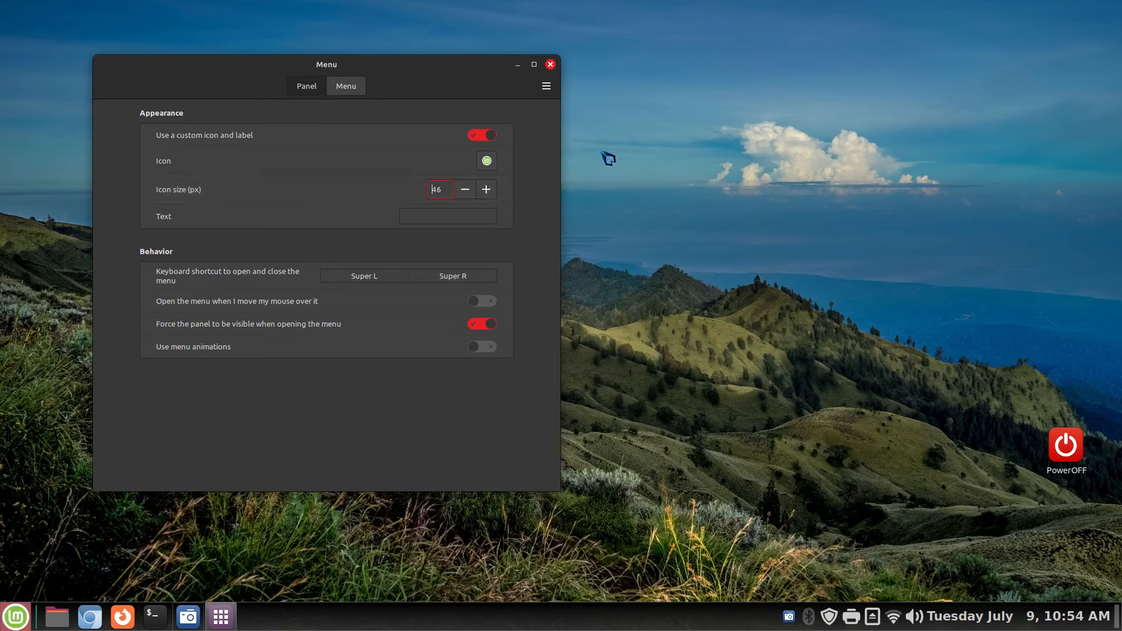
- Look through the Linux Mint icon category and set the application menu's icon to cinnamon-symbolic
click(486, 161)
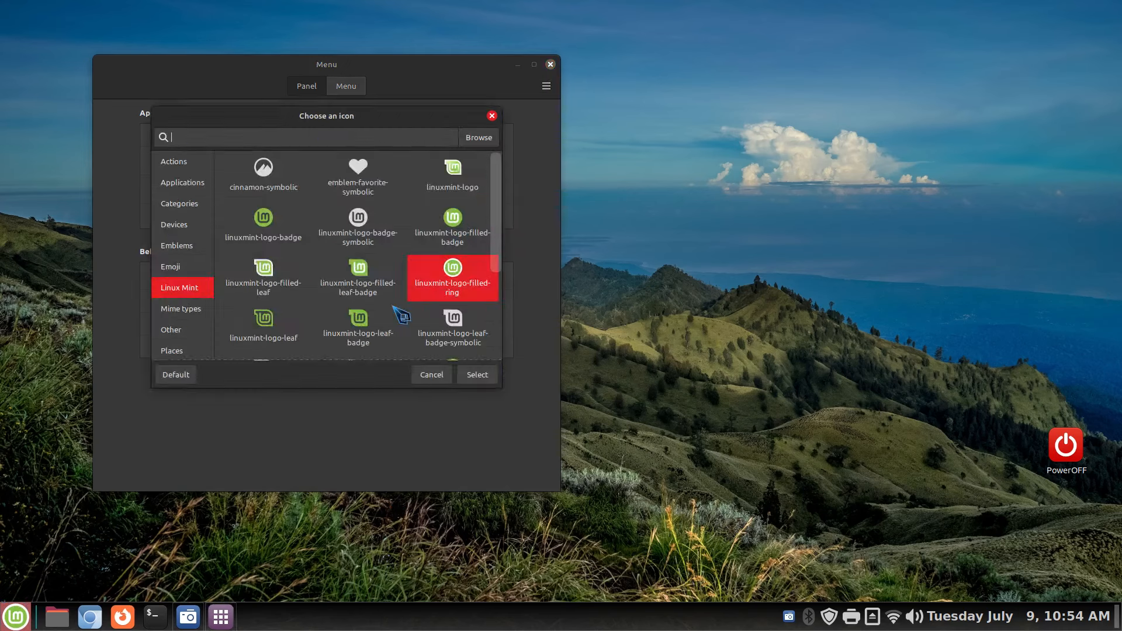
scroll(403, 319, down, 3)
scroll(402, 315, down, 3)
scroll(402, 318, up, 4)
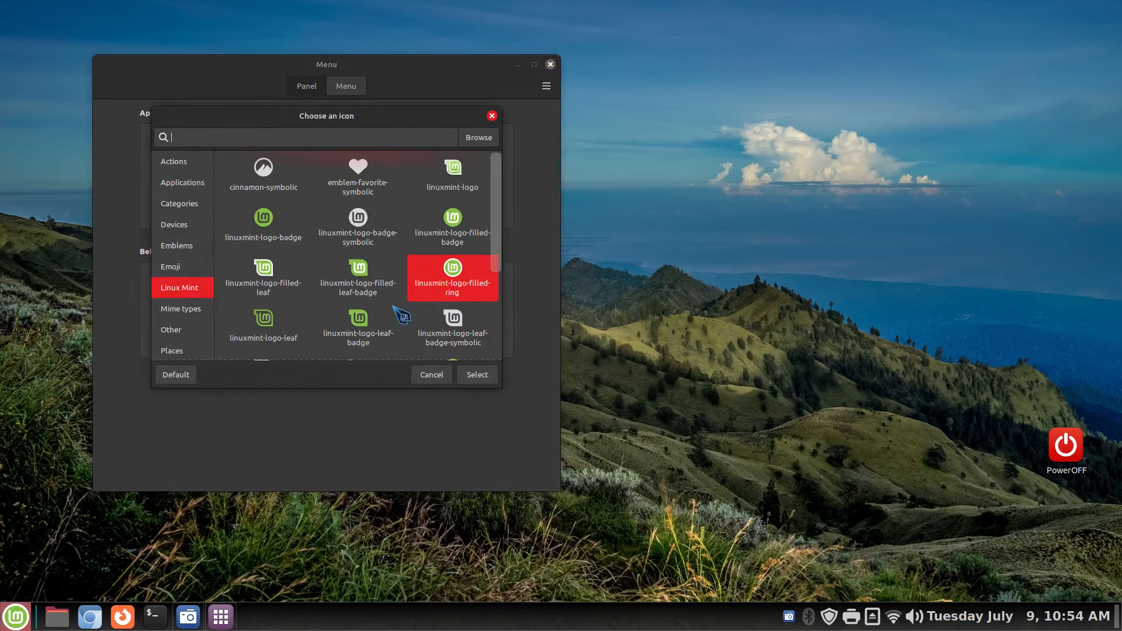
click(278, 172)
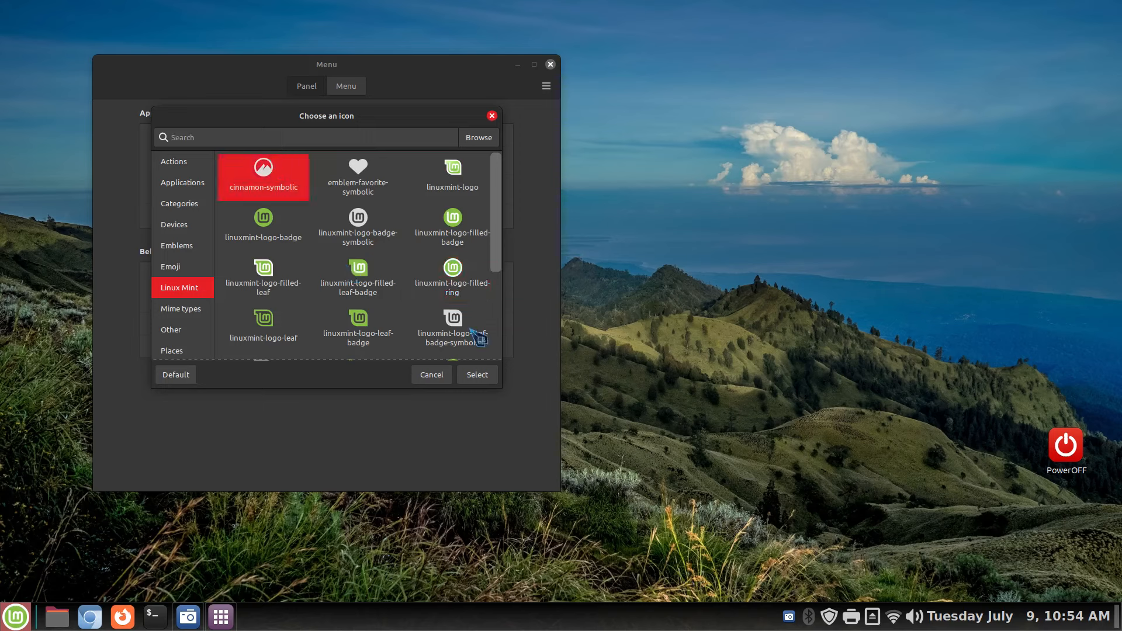
click(477, 375)
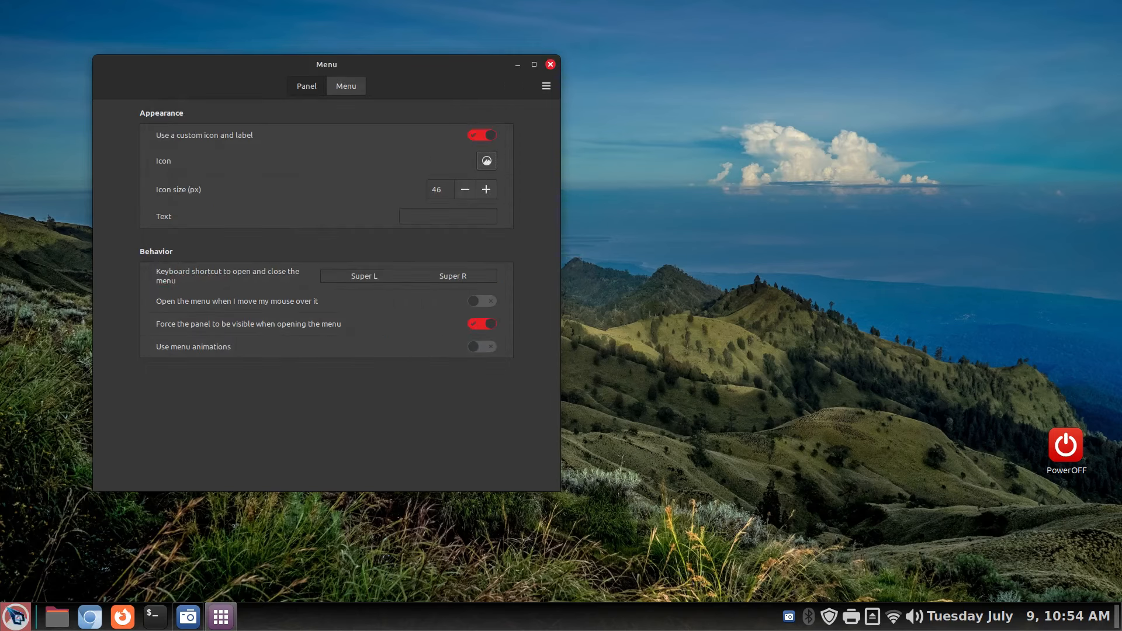
- Set the application menu's icon to linuxmint-logo-leaf-symbolic from the Linux Mint category
click(488, 162)
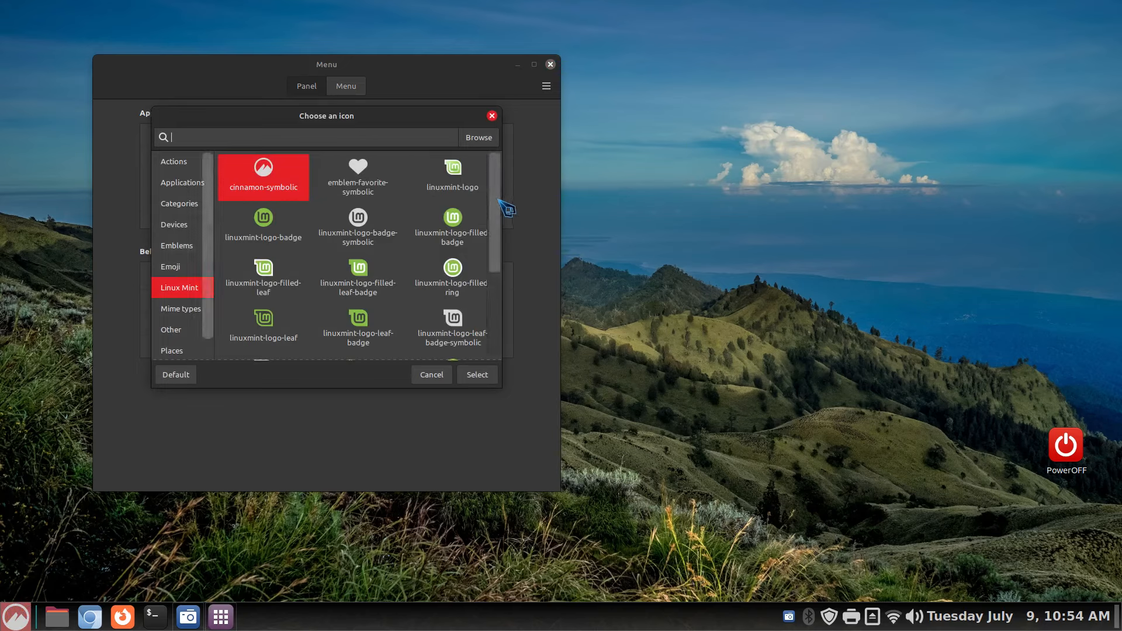
drag(500, 201, 500, 344)
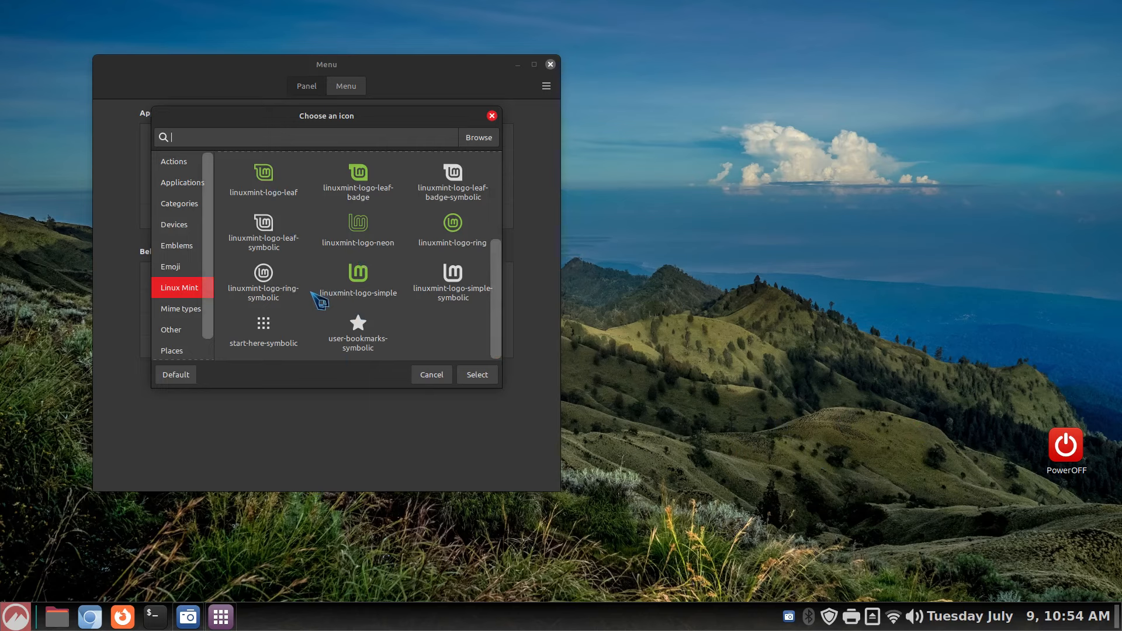
click(262, 225)
click(470, 375)
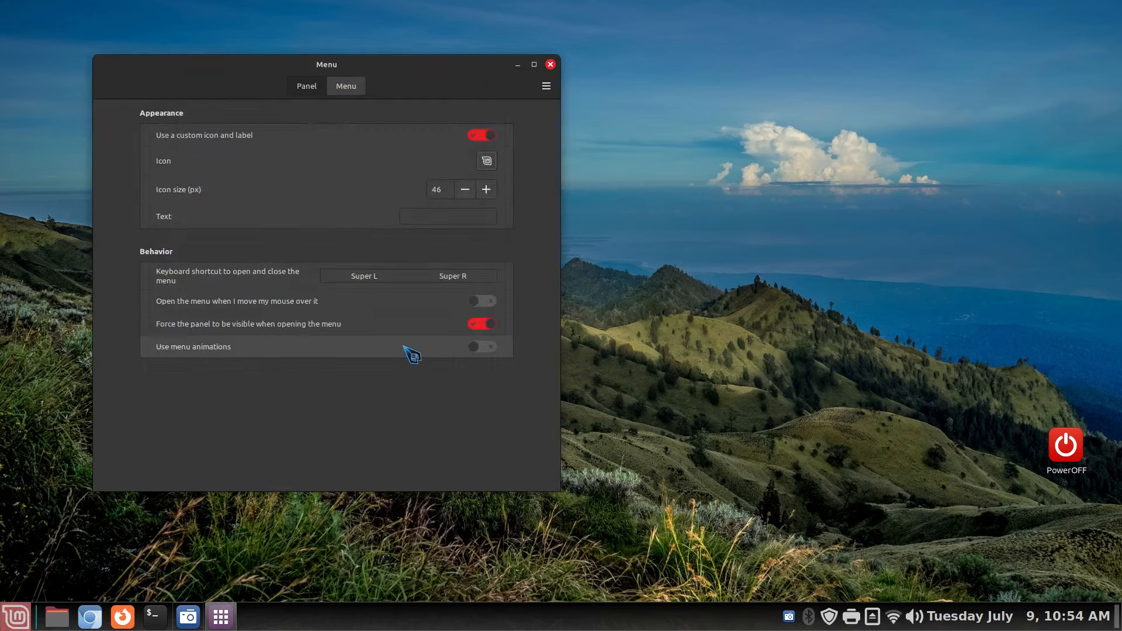
- Change the application menu's icon to linuxmint-logo-simple and close the menu settings
click(487, 161)
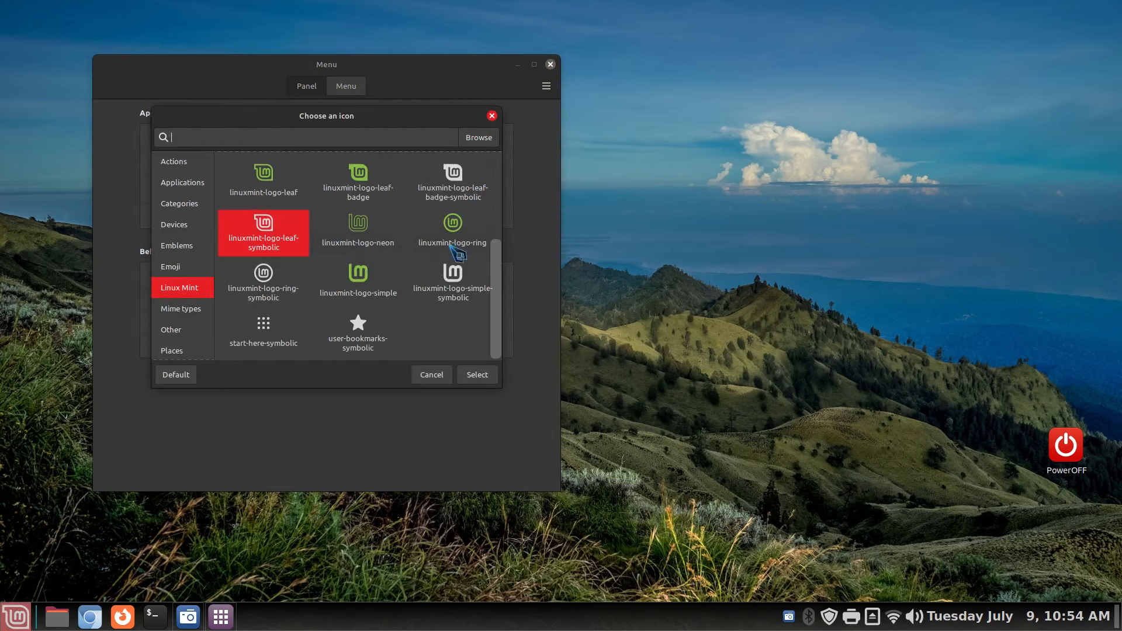
click(362, 234)
click(368, 292)
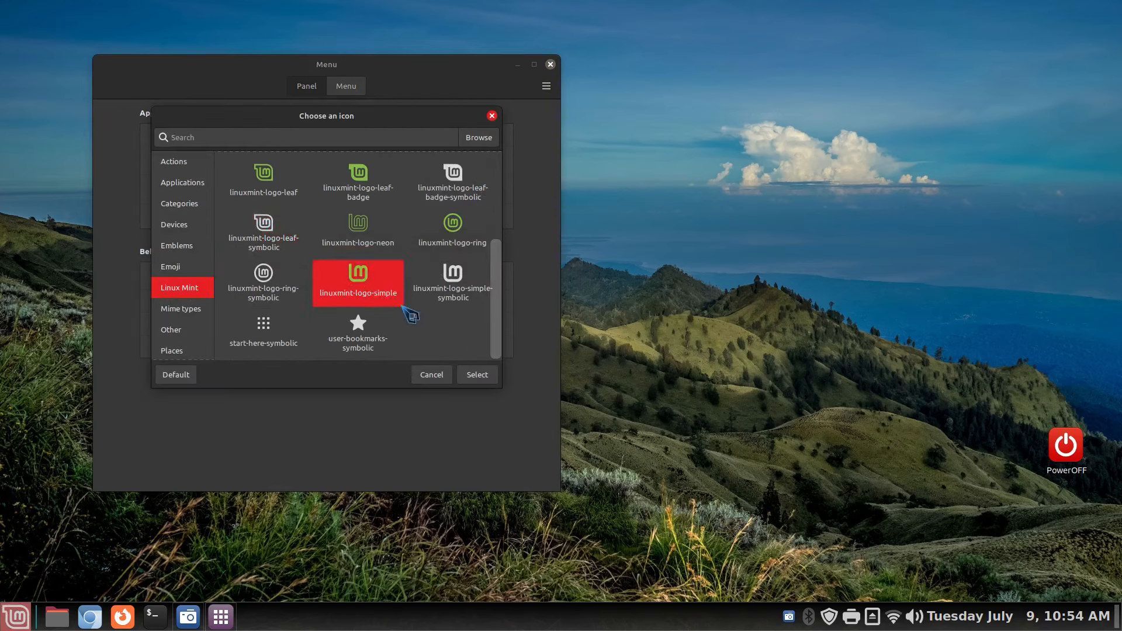
click(476, 374)
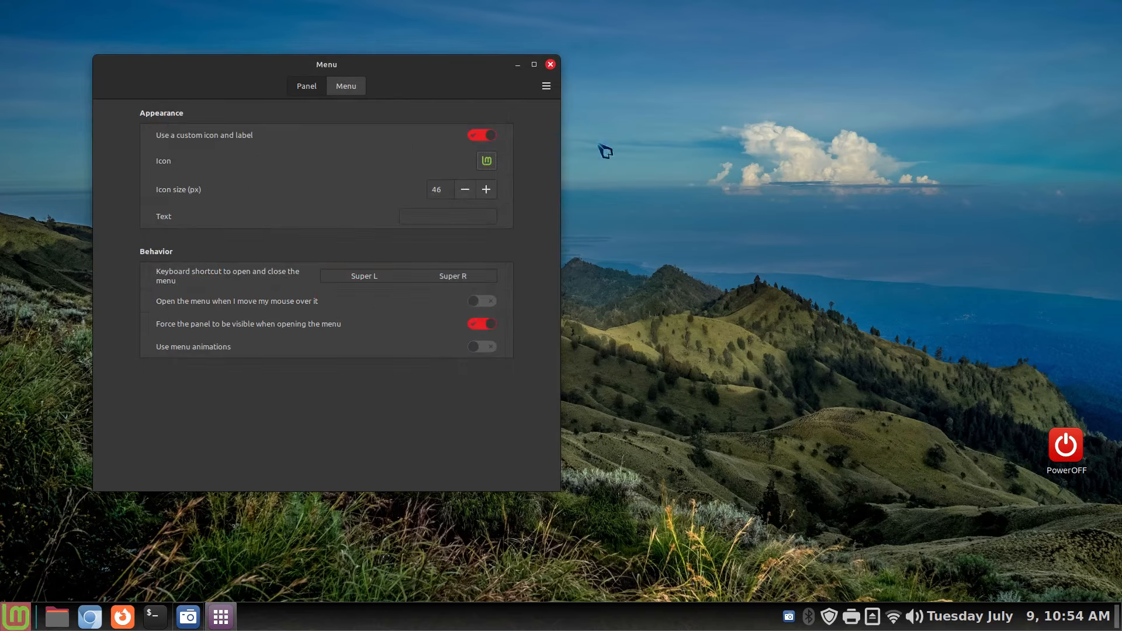
click(550, 65)
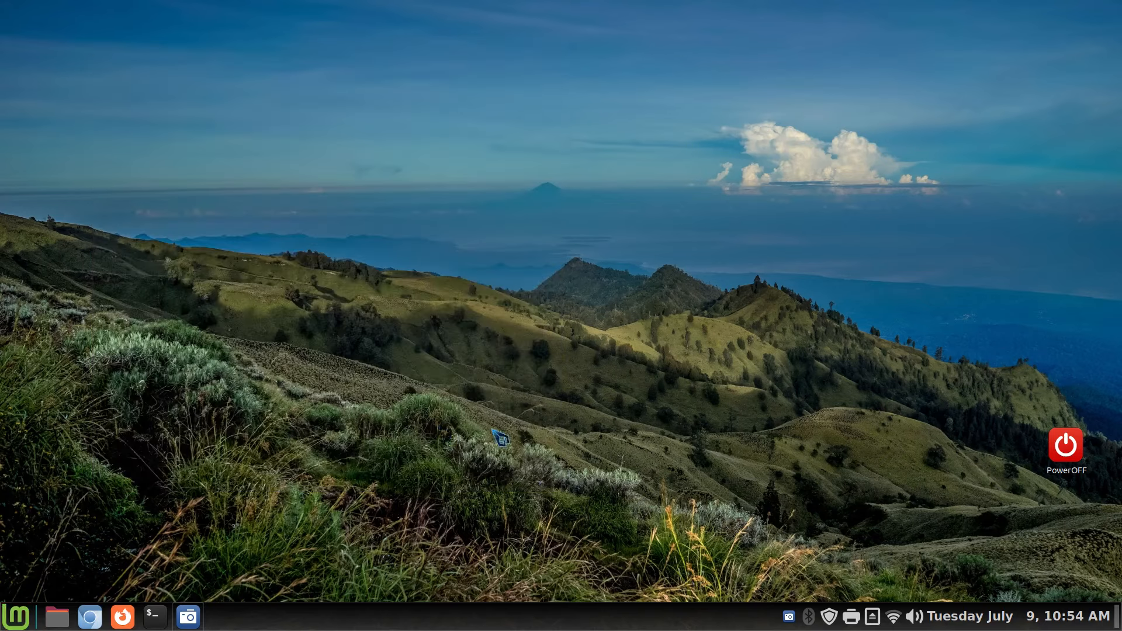
- Open the Themes settings and examine the downloadable themes and the selectable mouse pointer themes
click(16, 618)
click(43, 174)
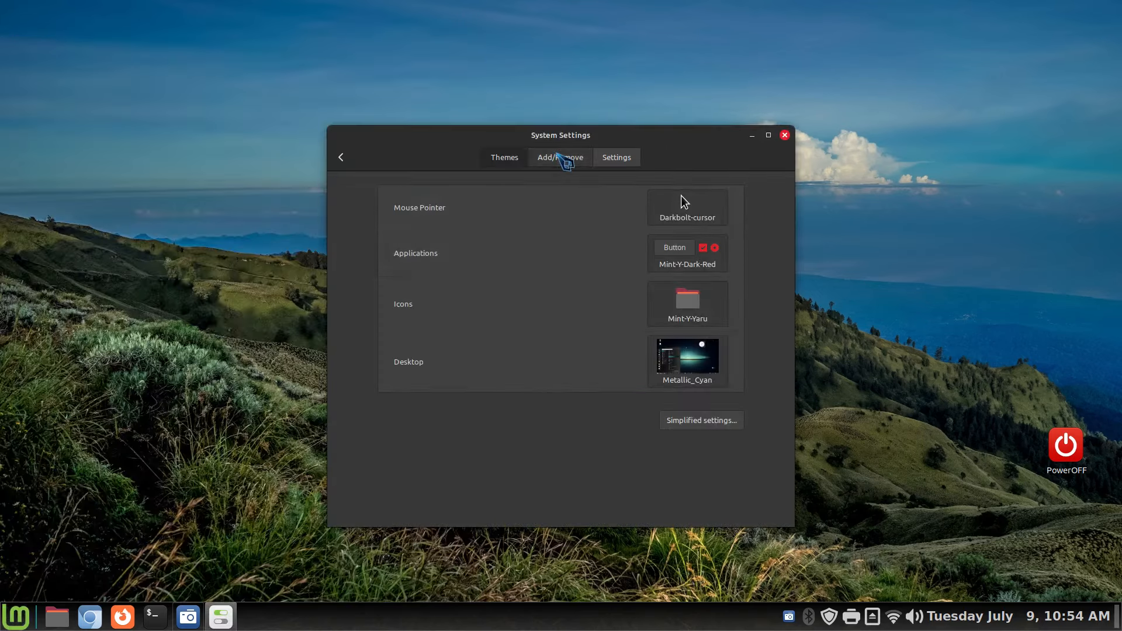
click(564, 162)
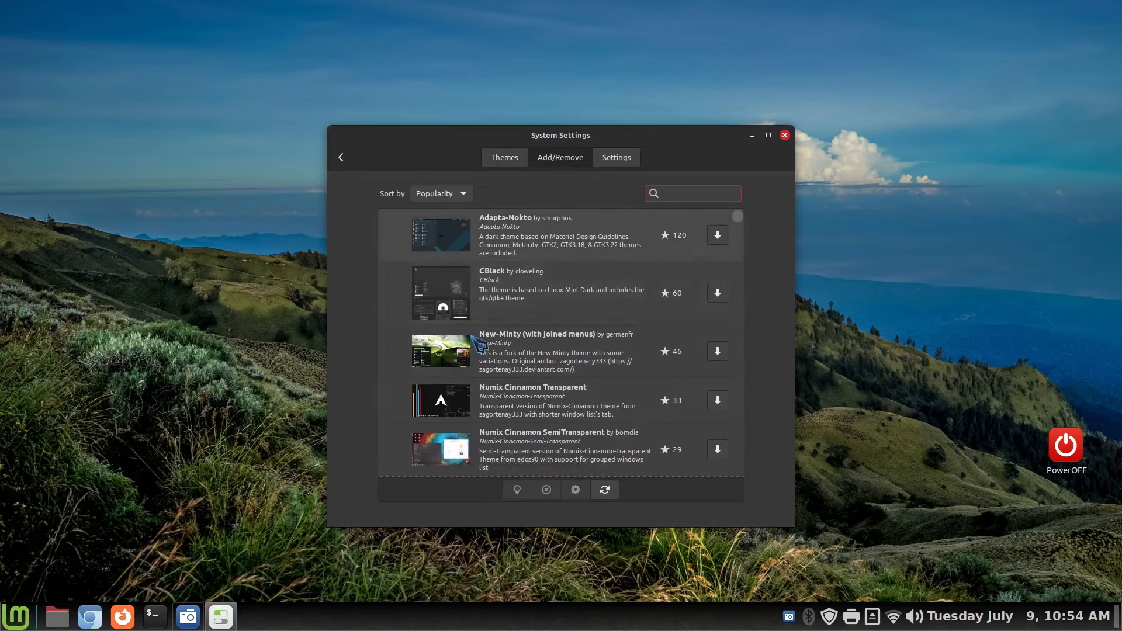
click(507, 161)
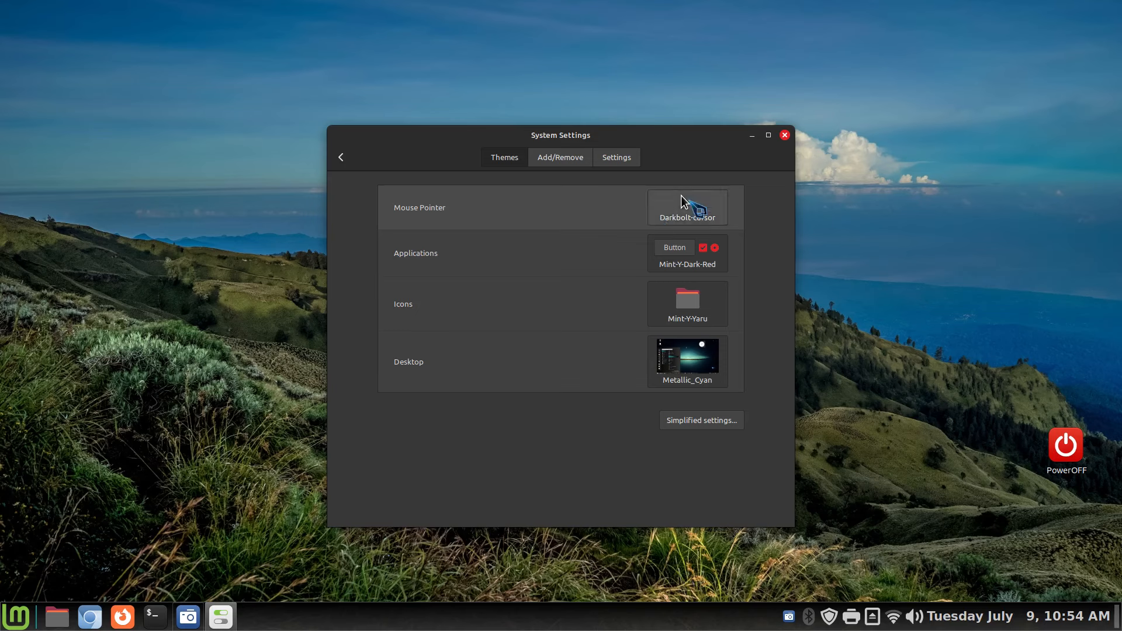
click(680, 201)
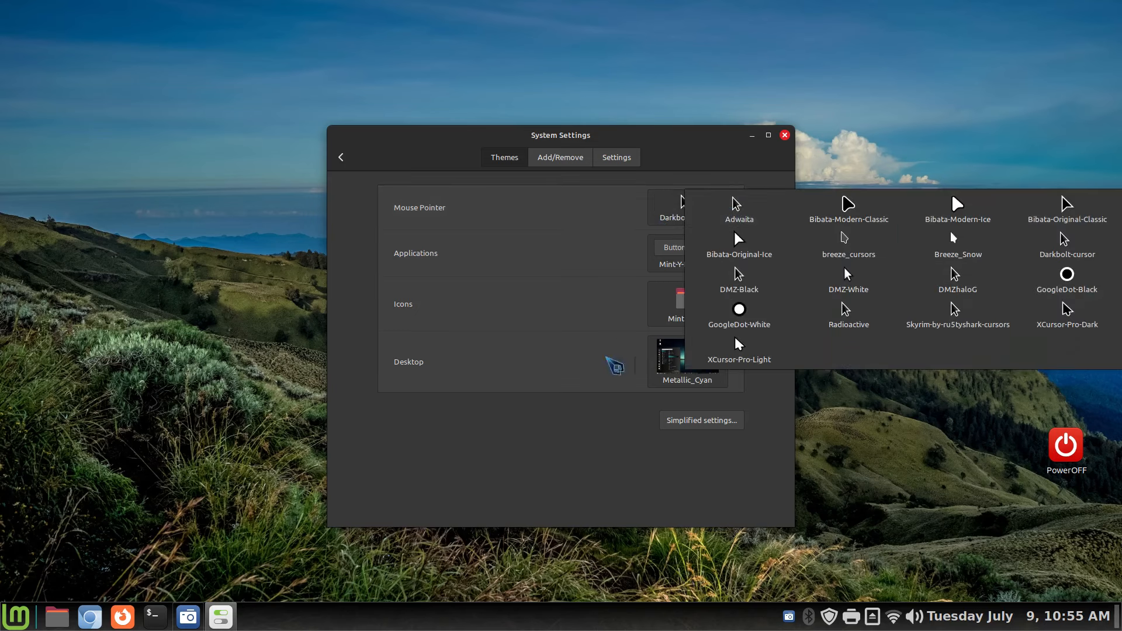
click(577, 464)
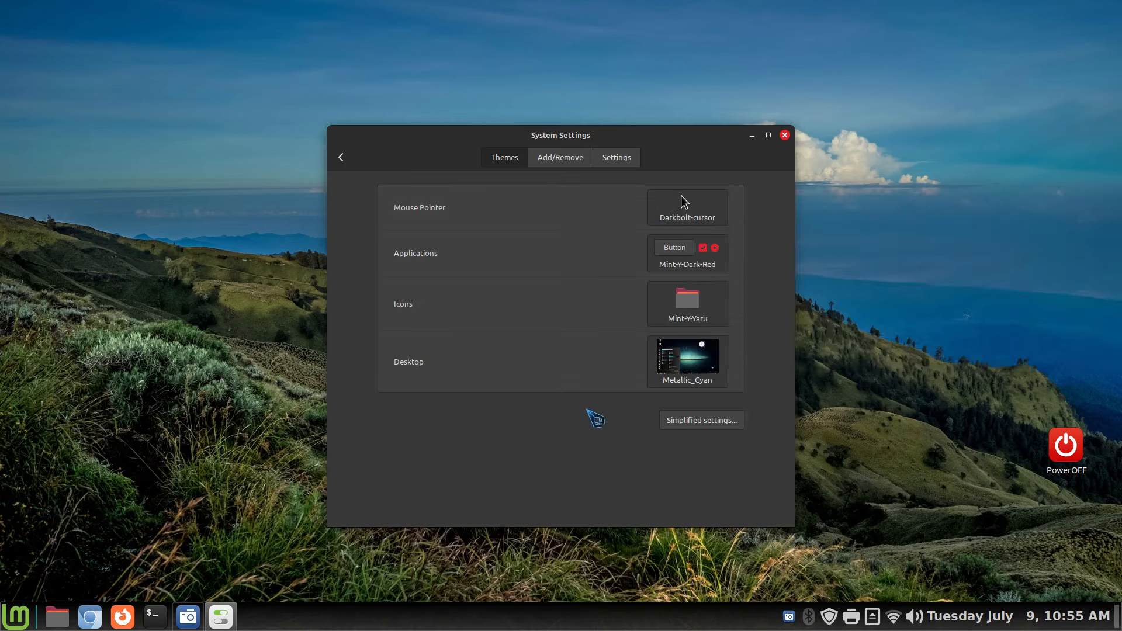
- Examine the selectable icon, desktop and application themes without changing any, and close the Themes settings
click(689, 319)
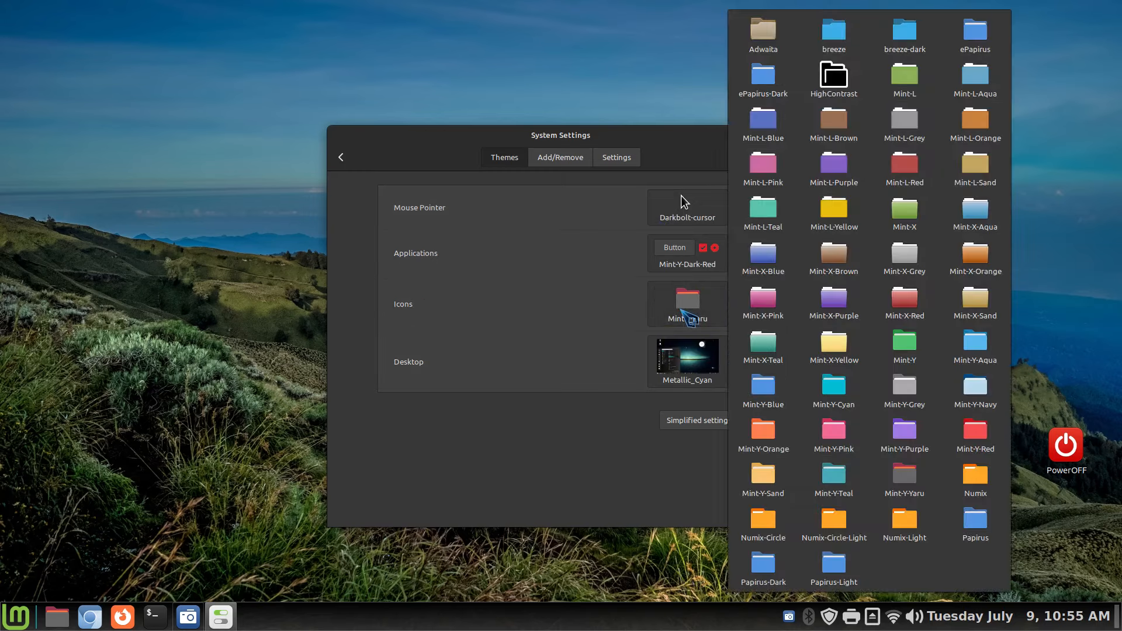
click(682, 311)
click(682, 311)
click(665, 379)
click(665, 378)
click(665, 315)
click(665, 315)
click(659, 256)
click(659, 256)
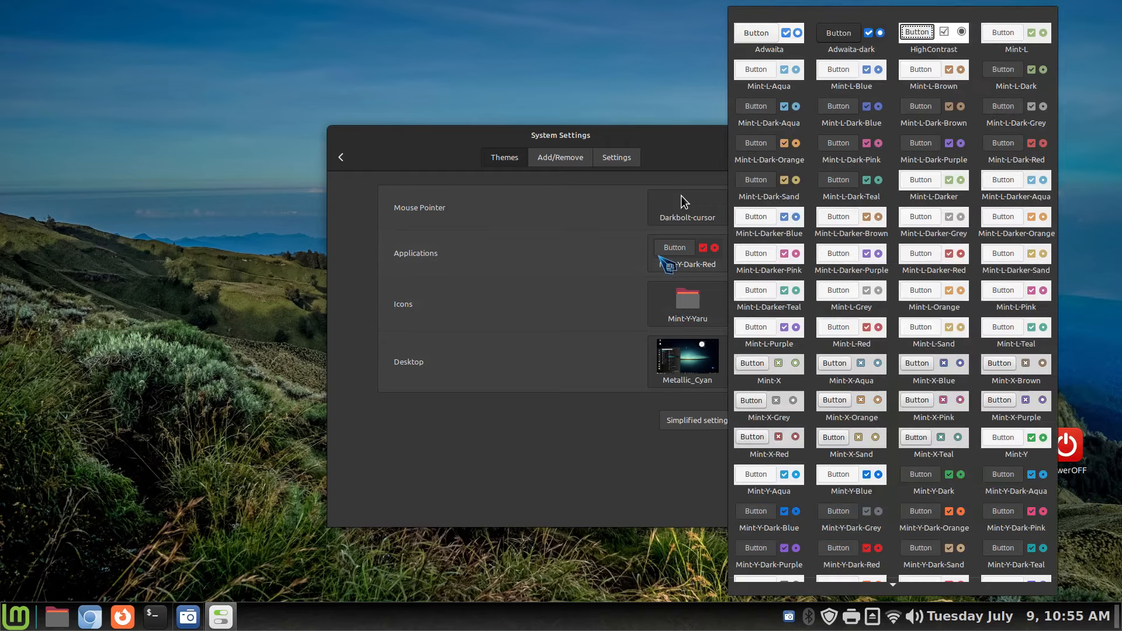
click(342, 159)
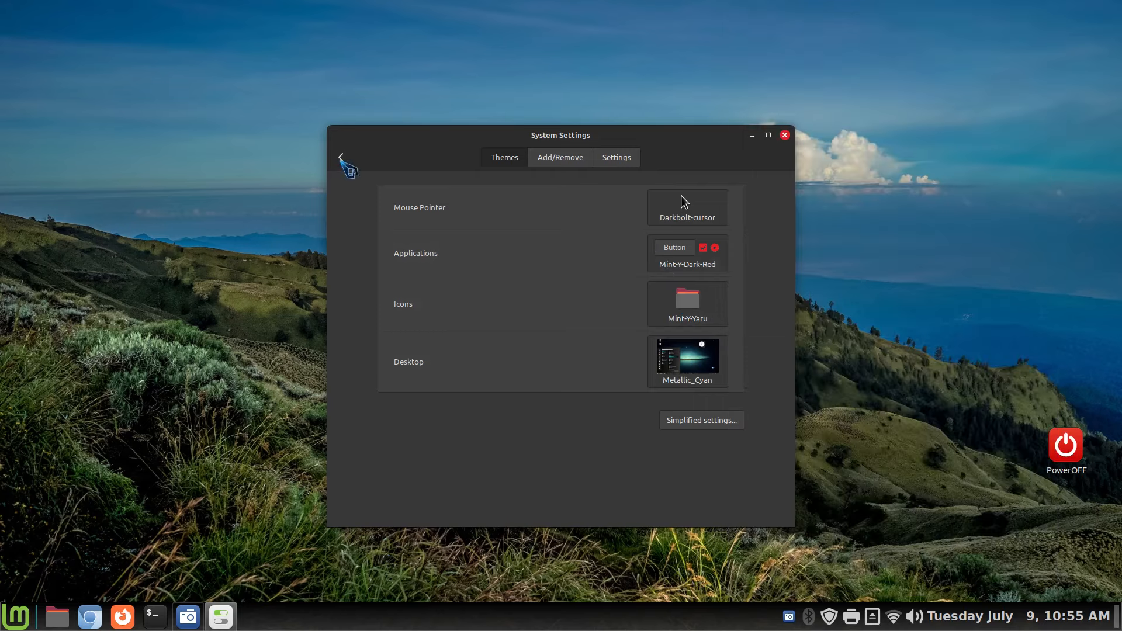
click(785, 134)
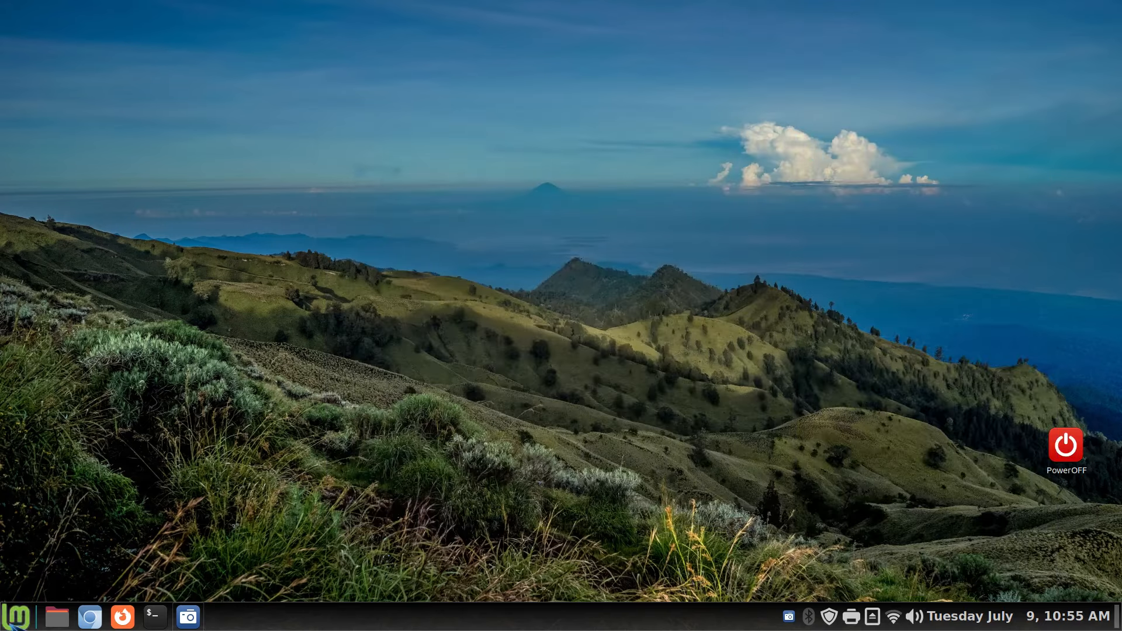
- Review the application menu's layout, content and behavior options in its configuration, and close the settings
right_click(16, 616)
click(55, 567)
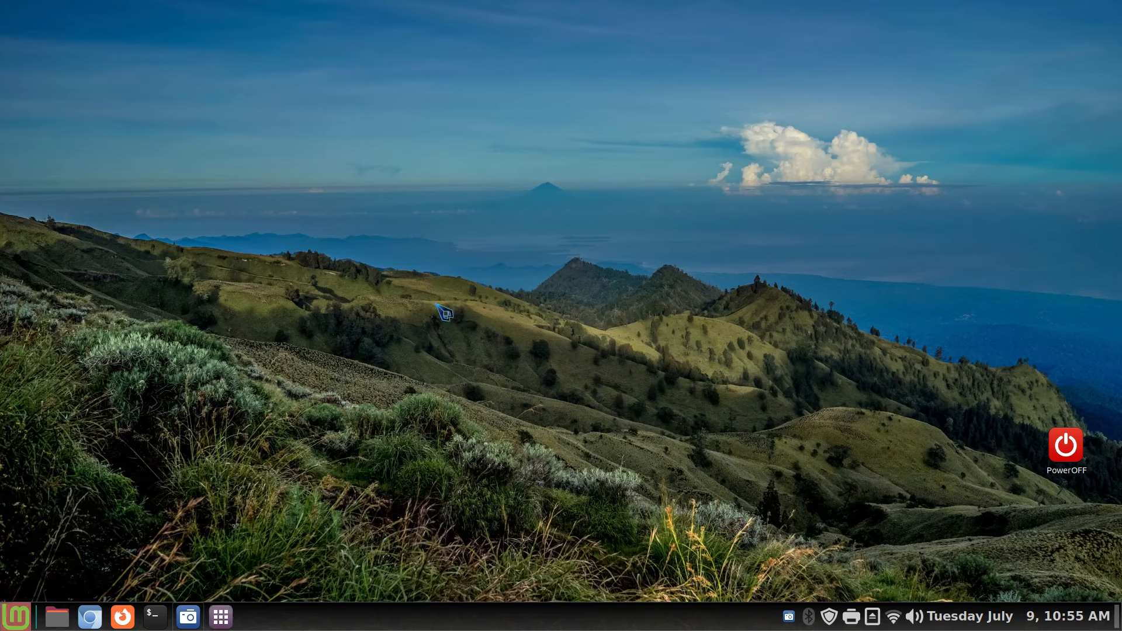
click(346, 86)
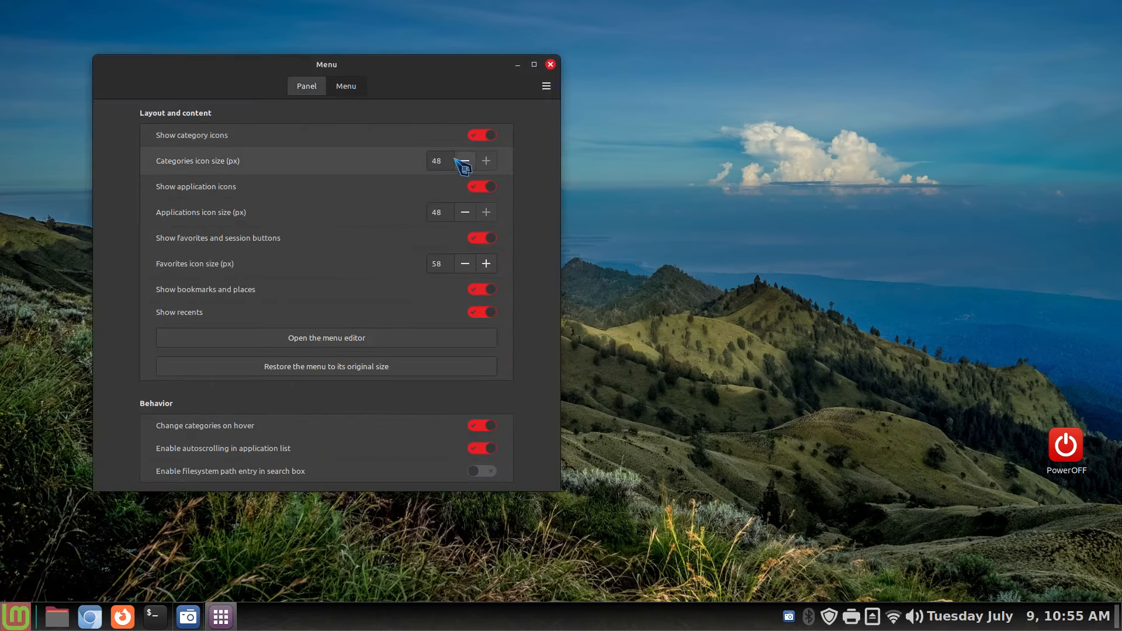
click(551, 64)
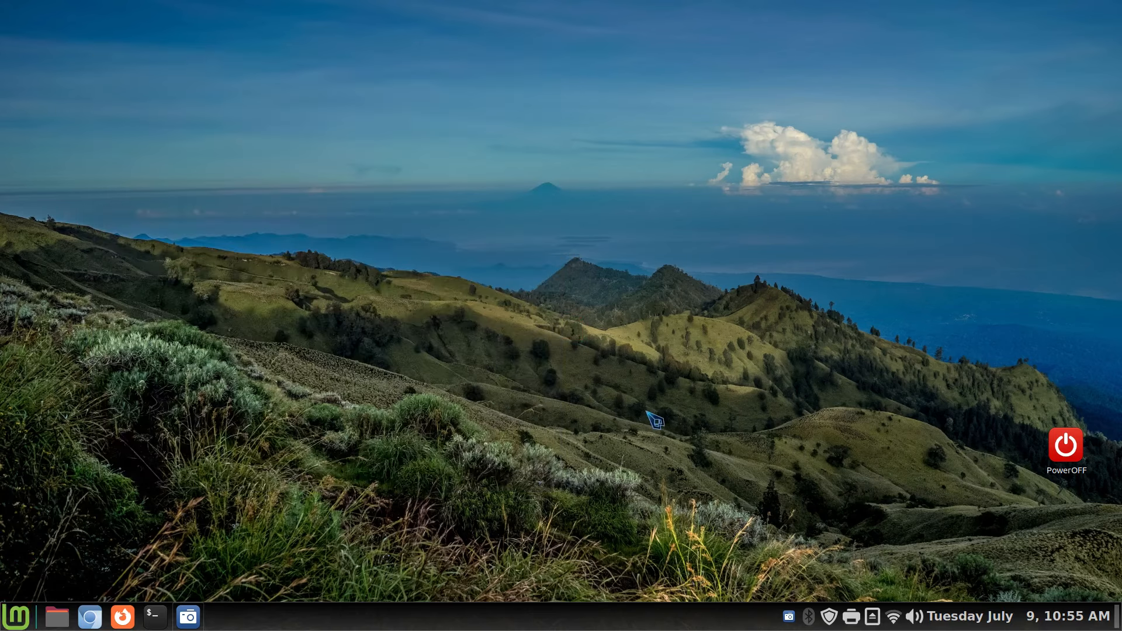